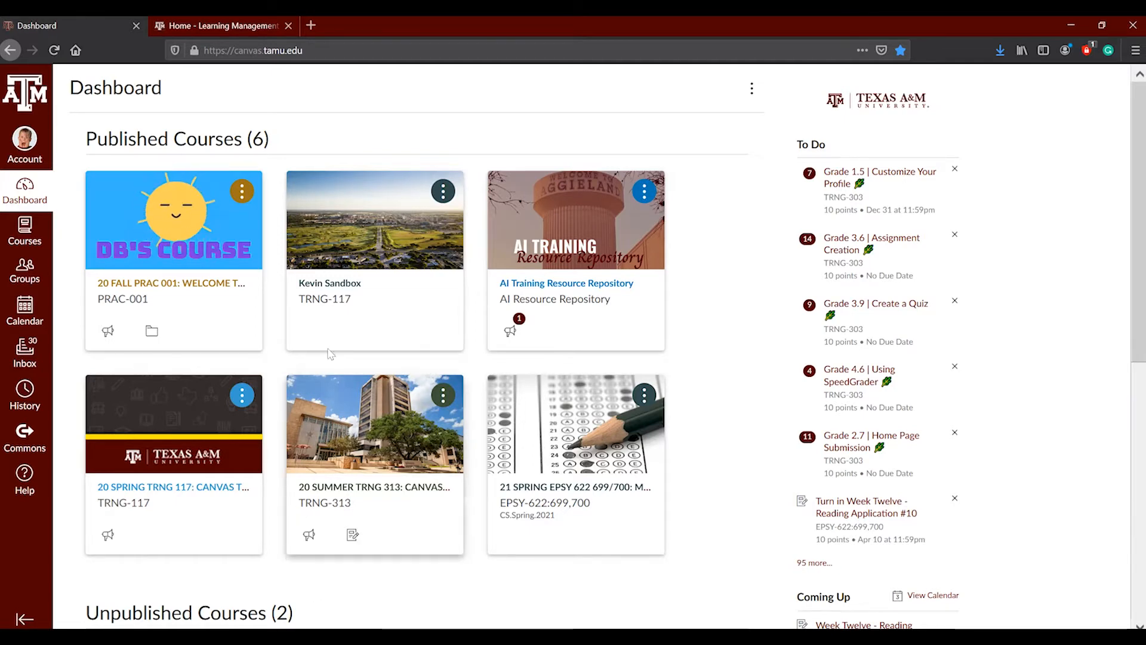
- Open the Week 1: Individual Assignment [Title Here] from the modules of the TRNG-117 sandbox course
left_click(340, 295)
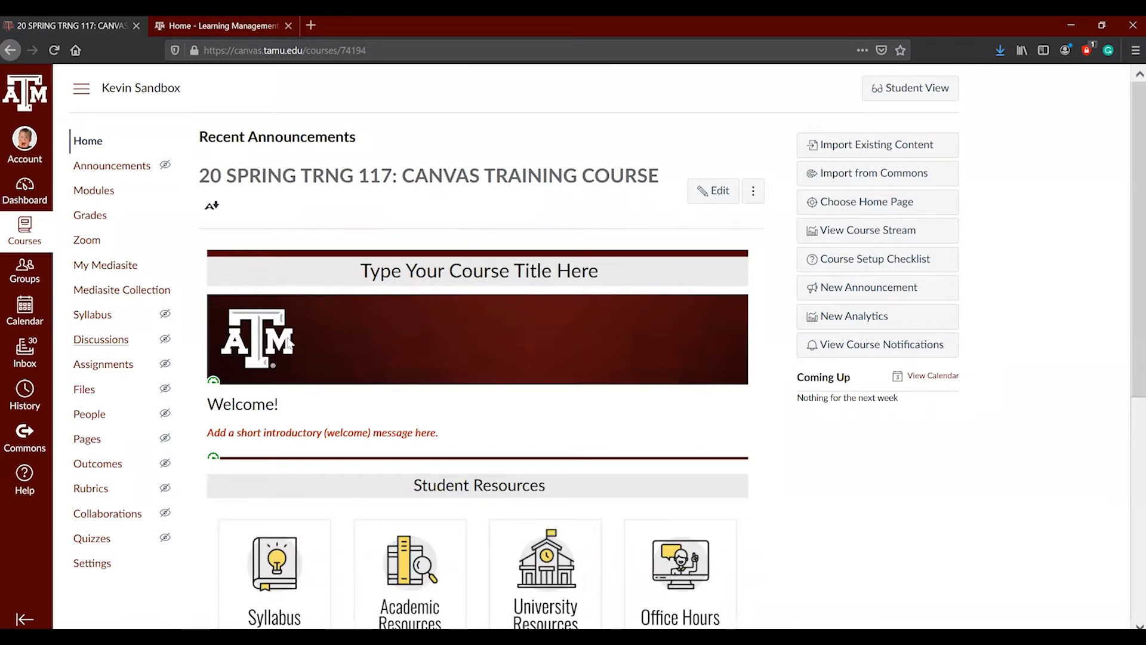
left_click(96, 191)
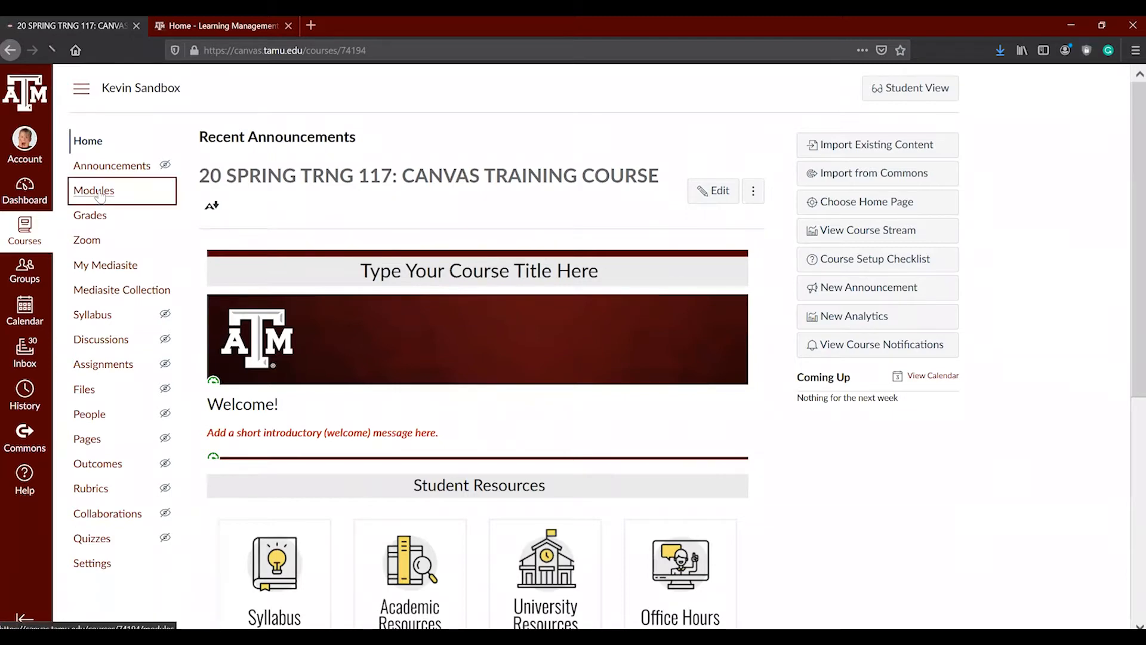
scroll(323, 330, "down", 3)
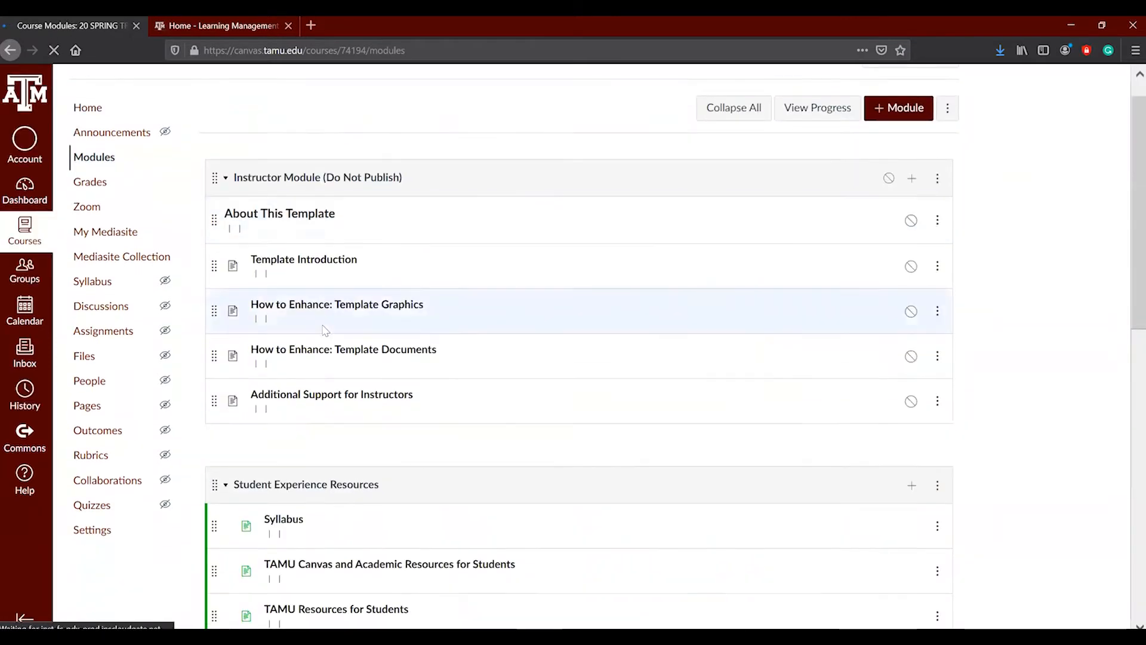
scroll(323, 330, "down", 8)
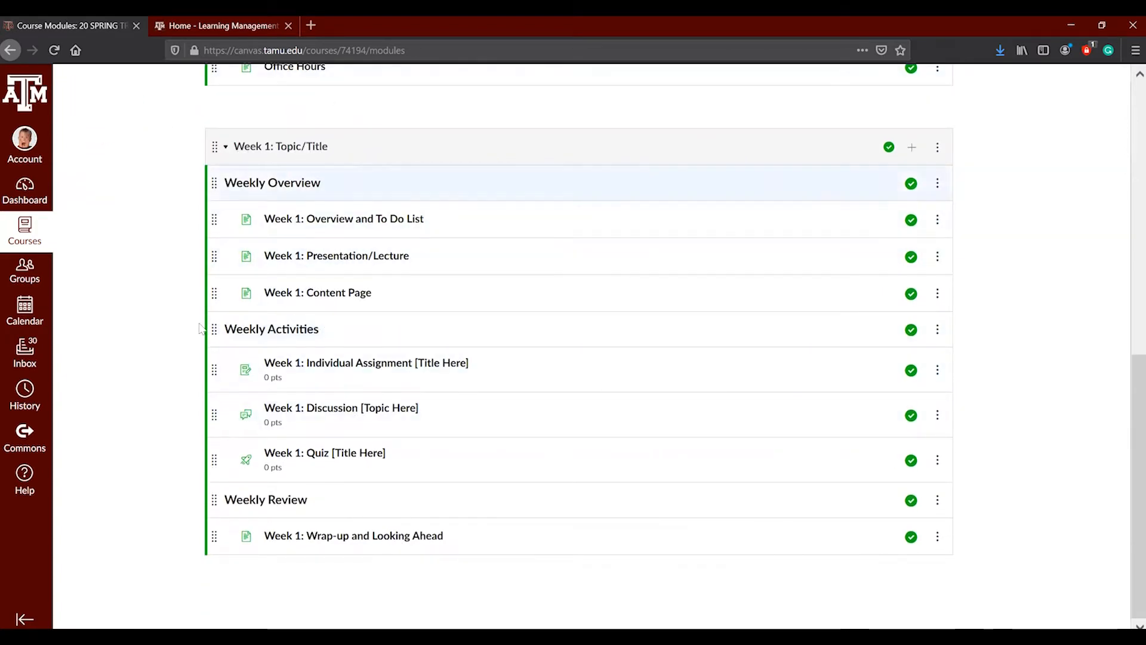
left_click(347, 365)
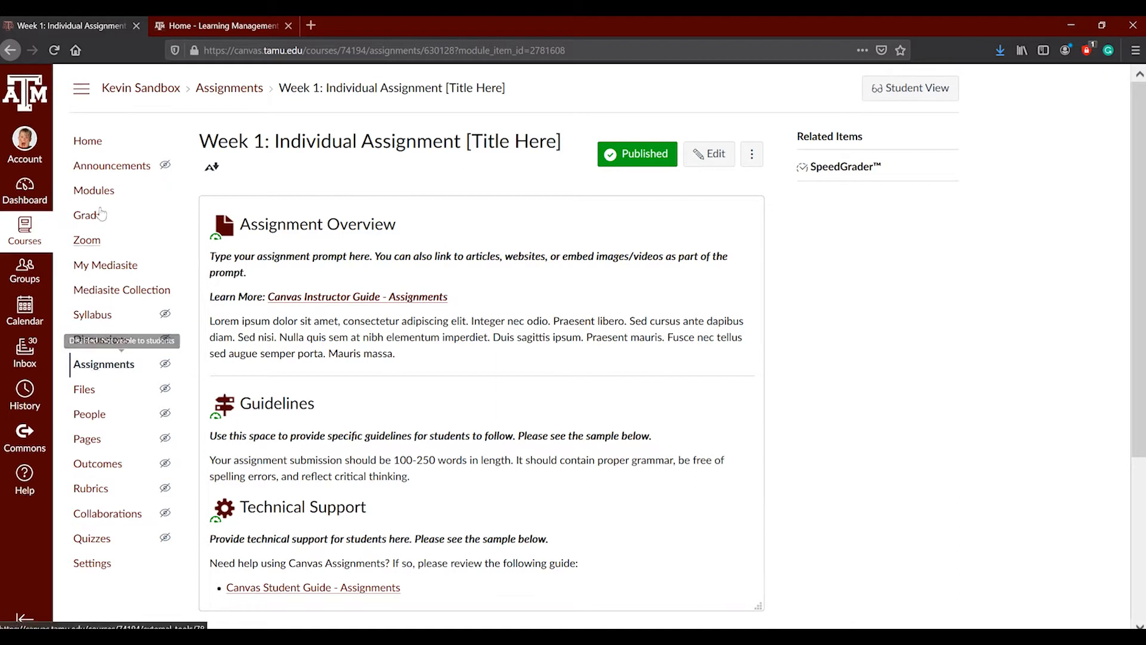
- Return to the course modules, reopen Week 1: Individual Assignment [Title Here] and start editing it
left_click(95, 190)
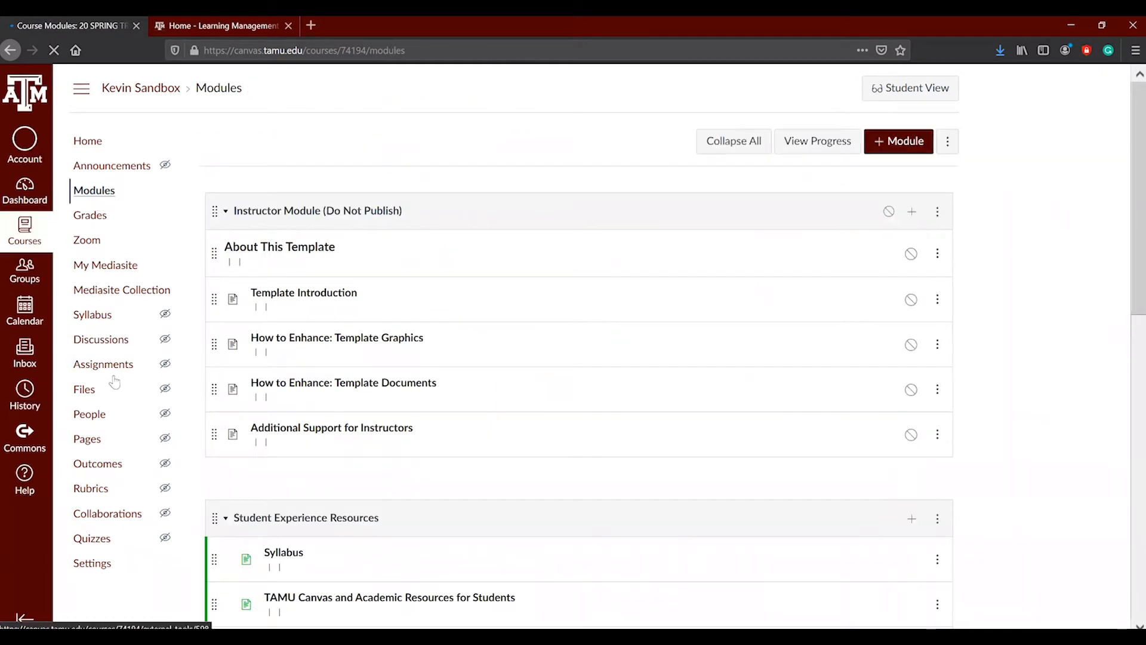
scroll(416, 390, "down", 1)
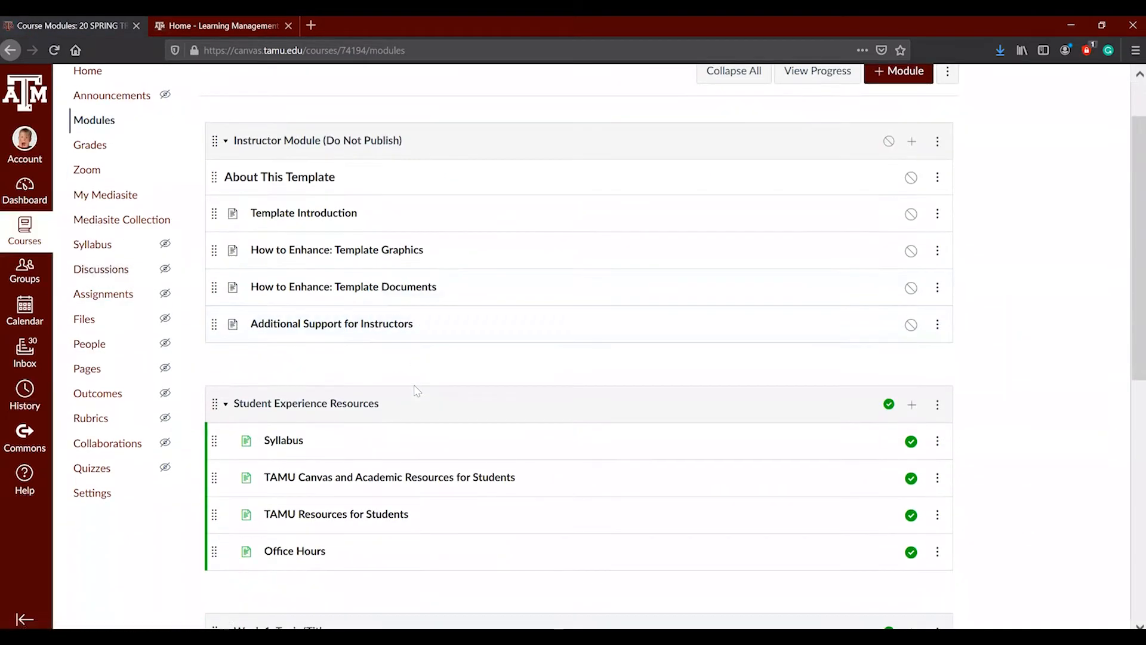
scroll(417, 391, "down", 4)
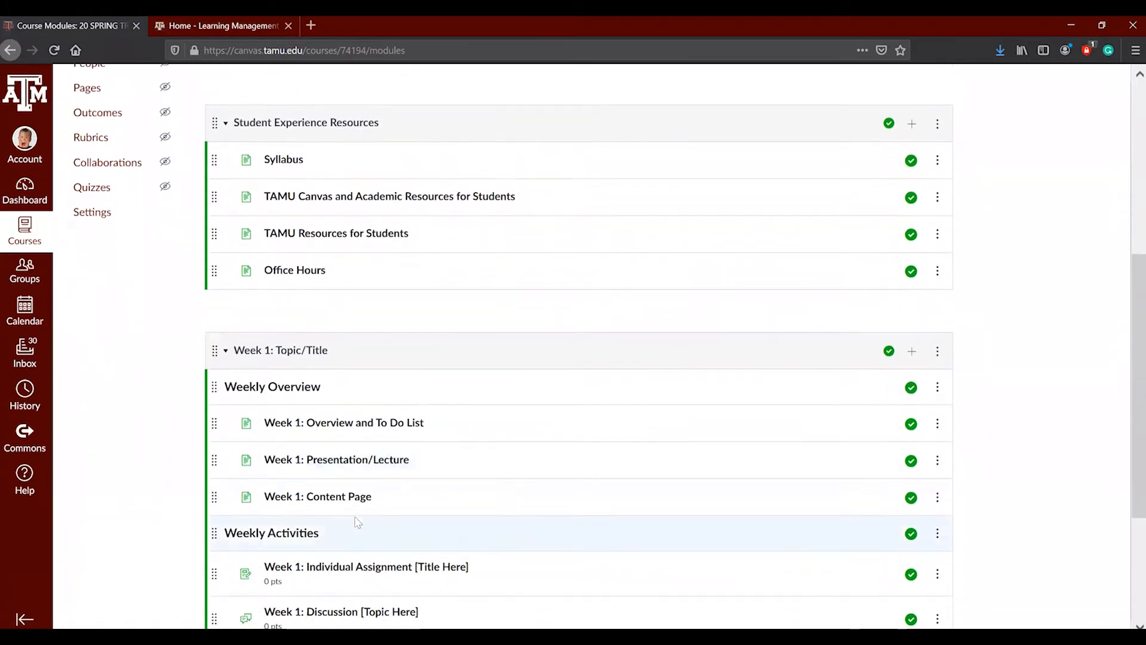
left_click(344, 571)
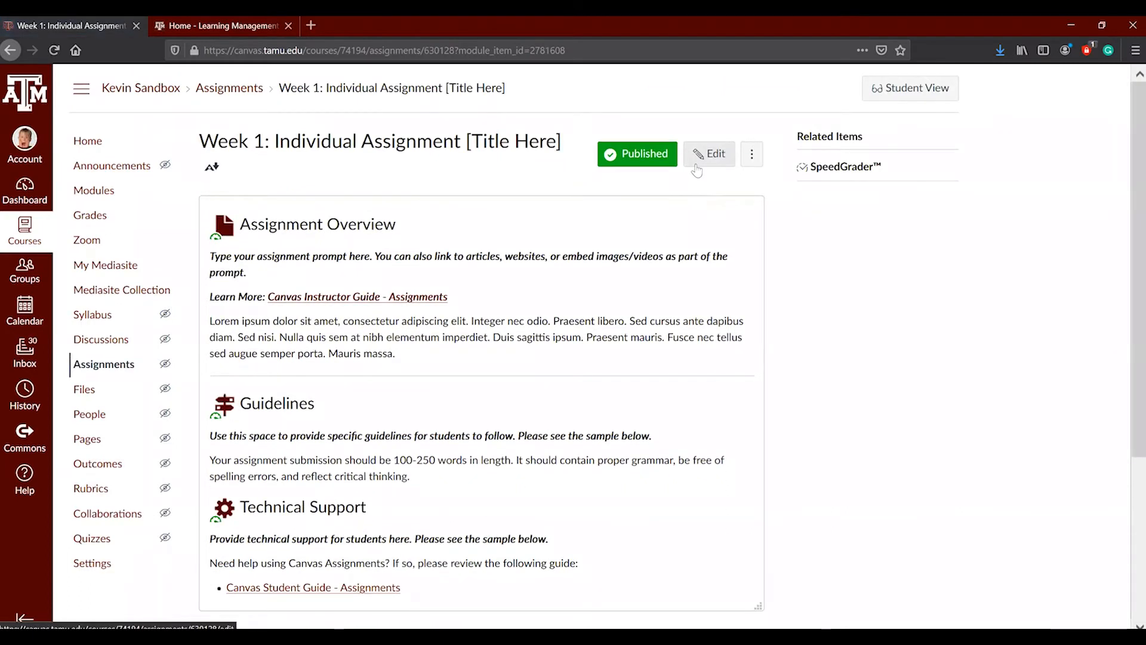
left_click(695, 165)
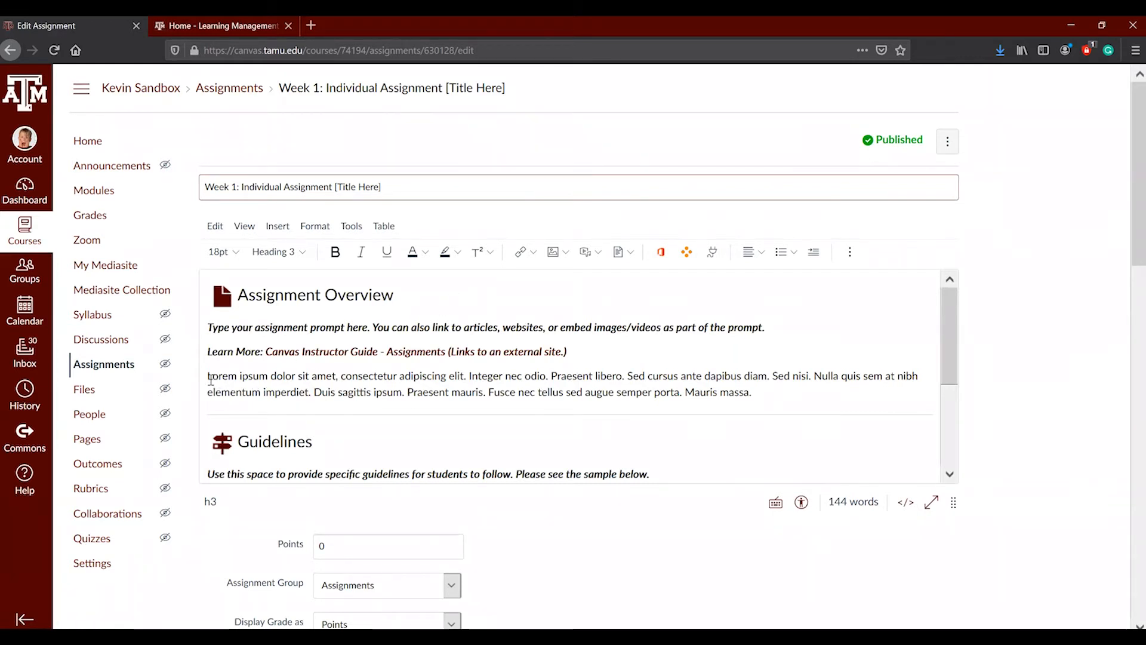
- Examine the link, image and media insertion options available for the assignment description
left_click_drag(212, 376, 278, 383)
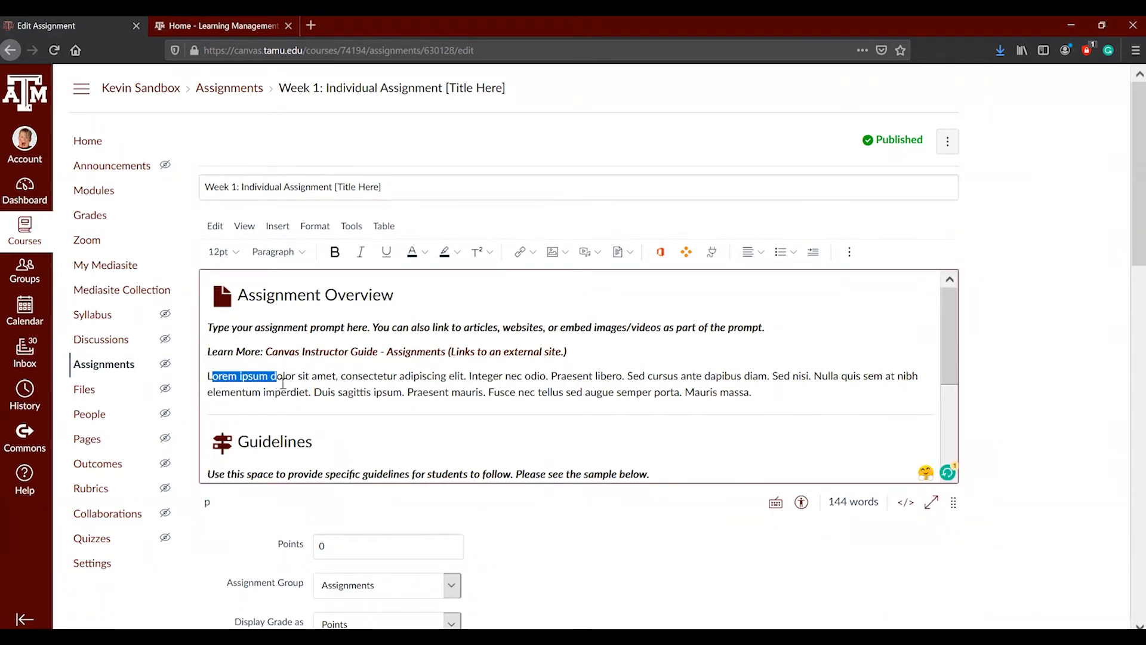
left_click(535, 253)
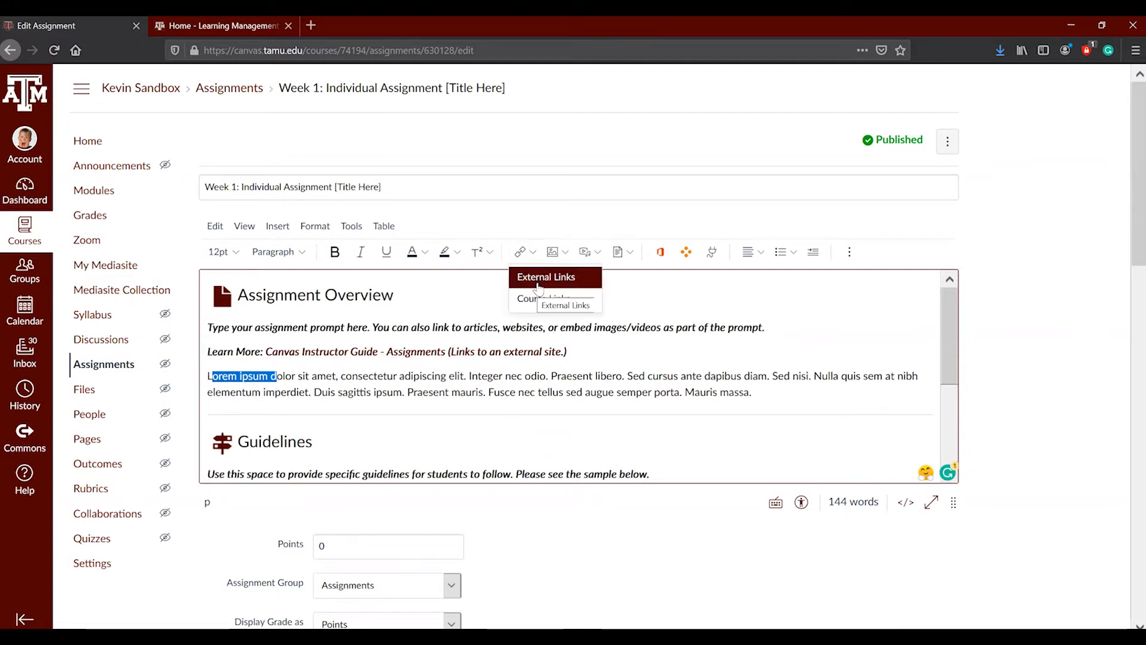
left_click(565, 254)
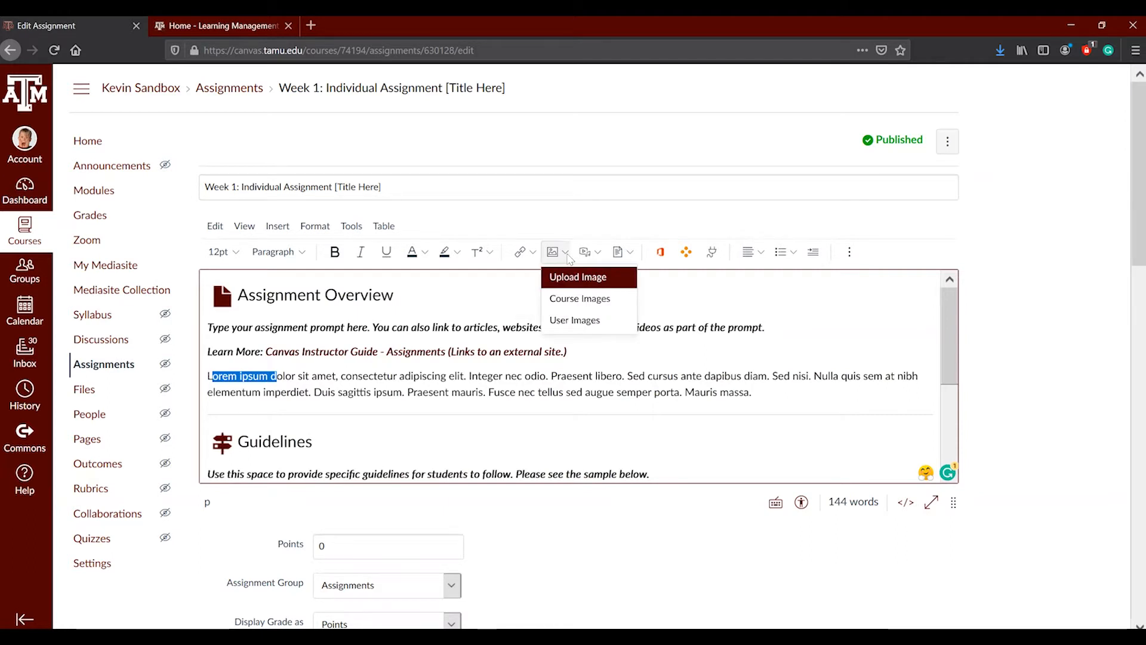
left_click(601, 256)
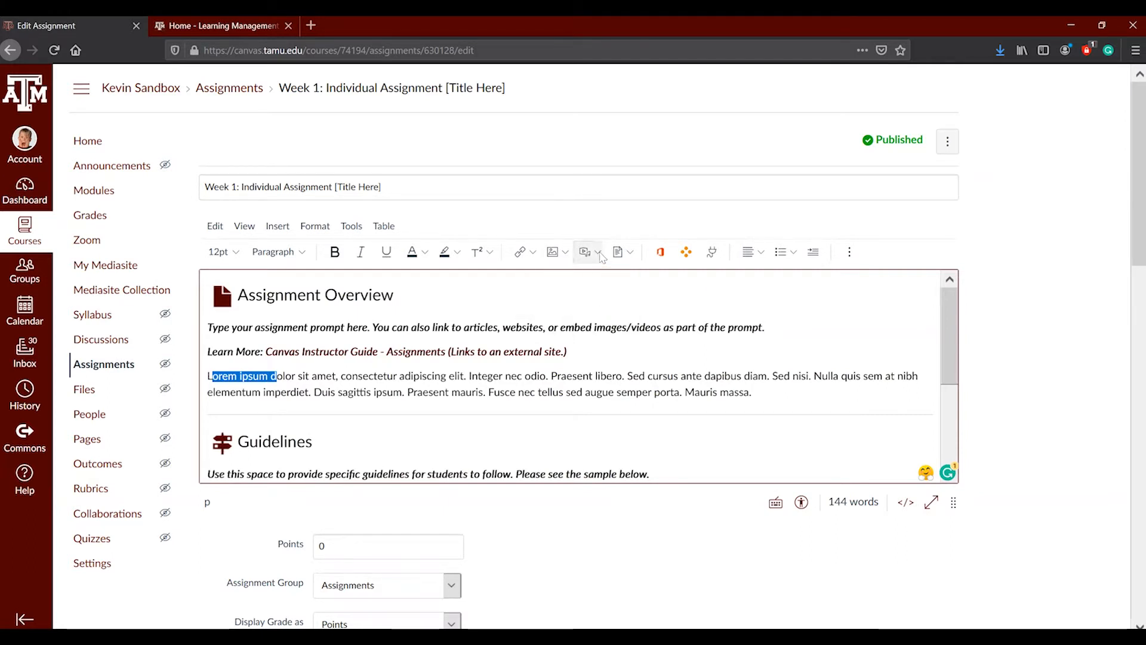
left_click(598, 252)
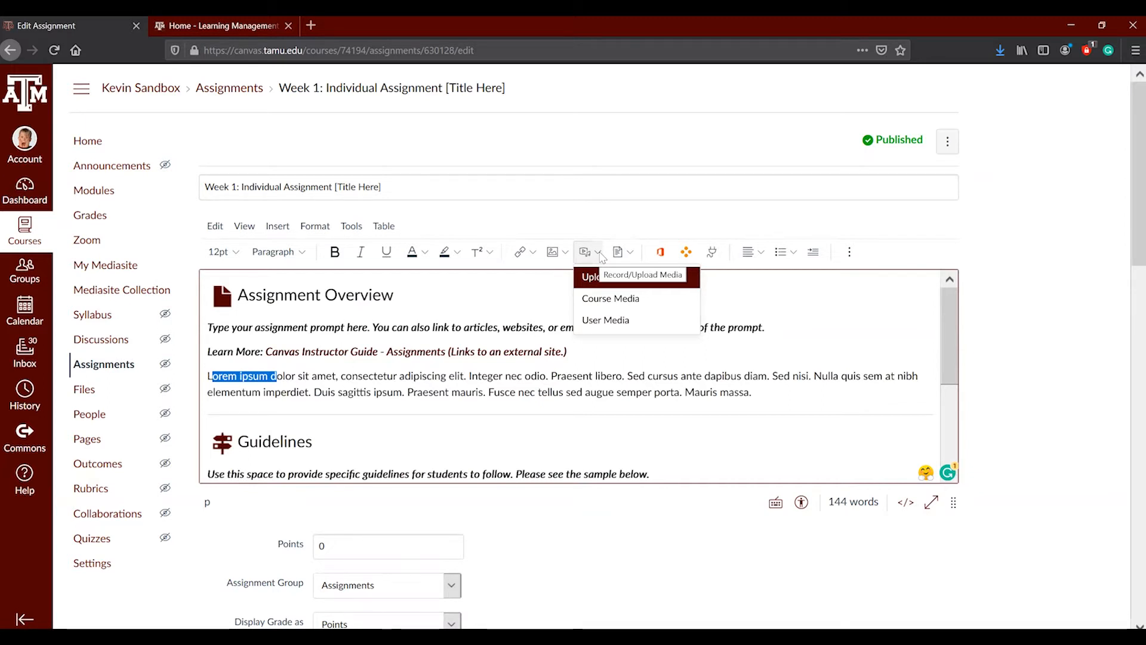
left_click(748, 294)
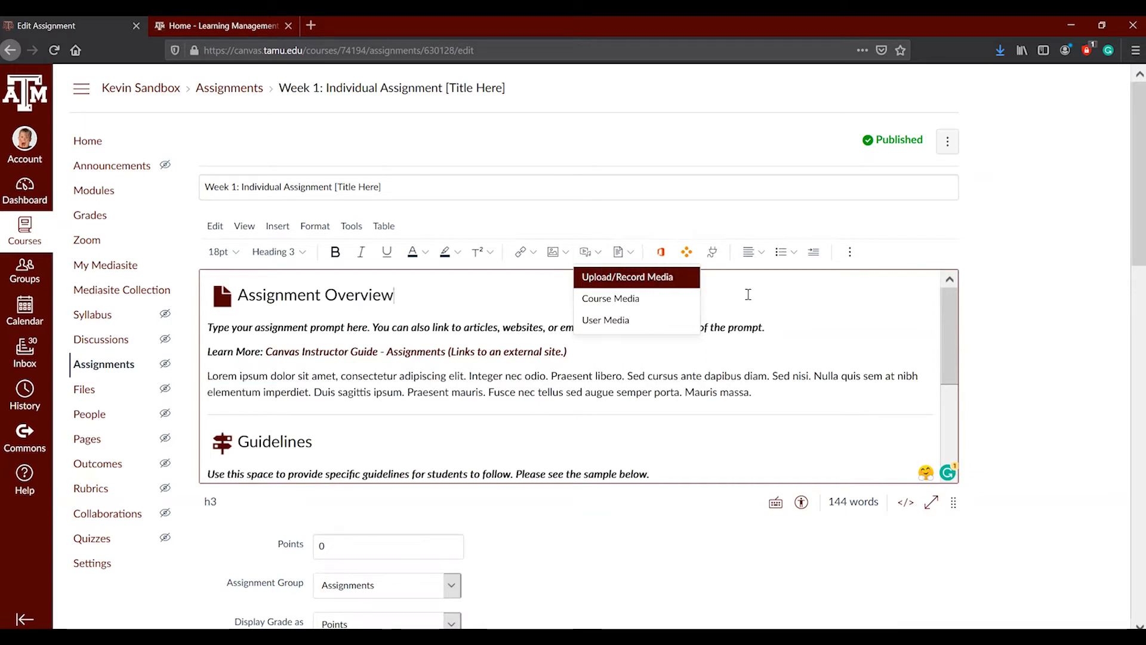
- Look through the list of external apps that can be embedded in the assignment description
left_click(715, 260)
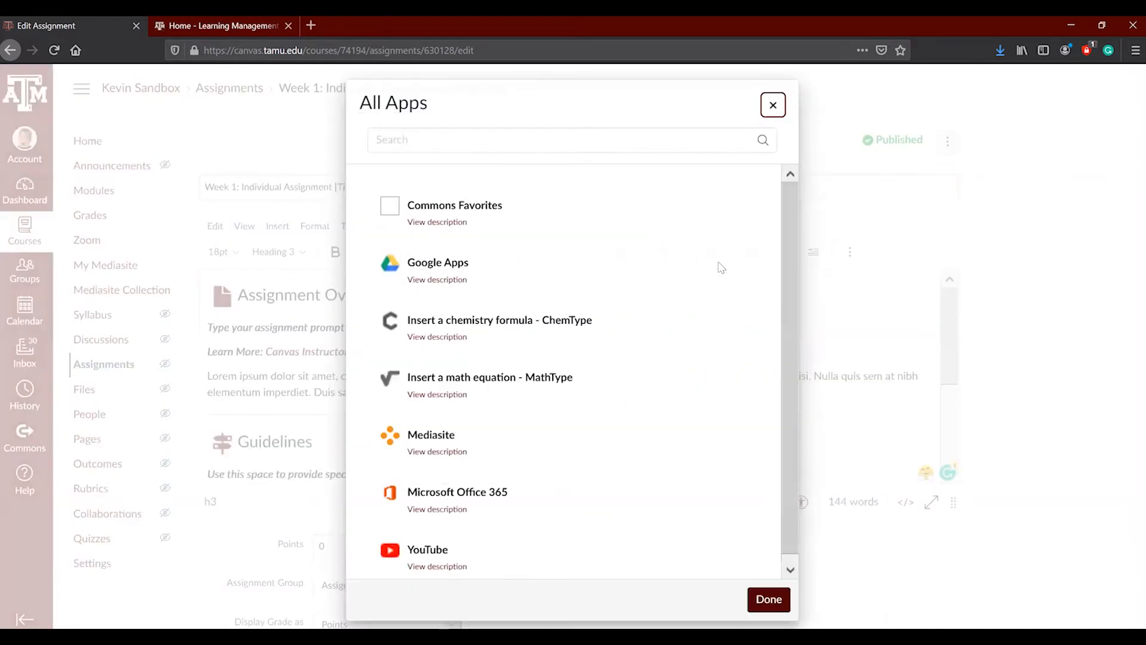
left_click(773, 105)
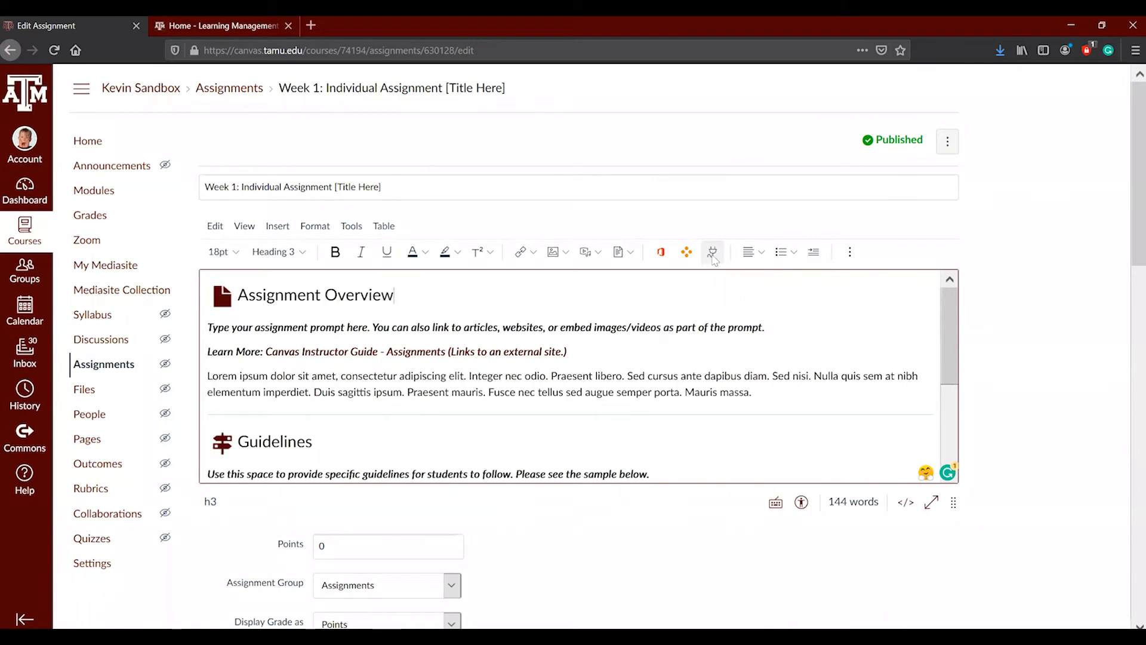
left_click(712, 252)
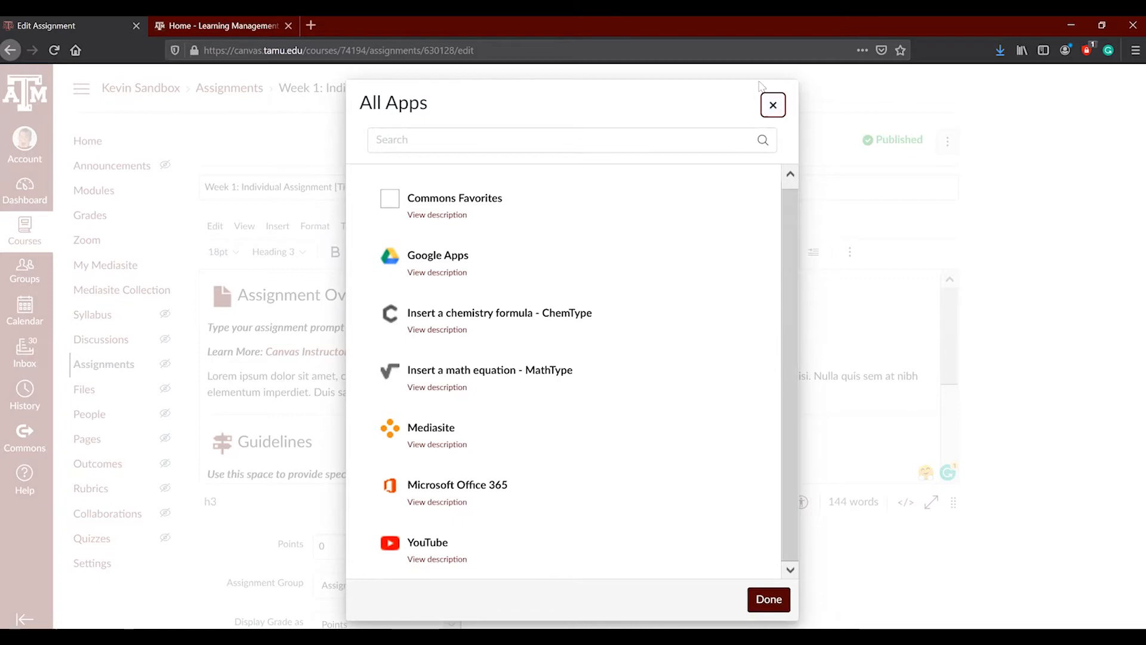
left_click(772, 105)
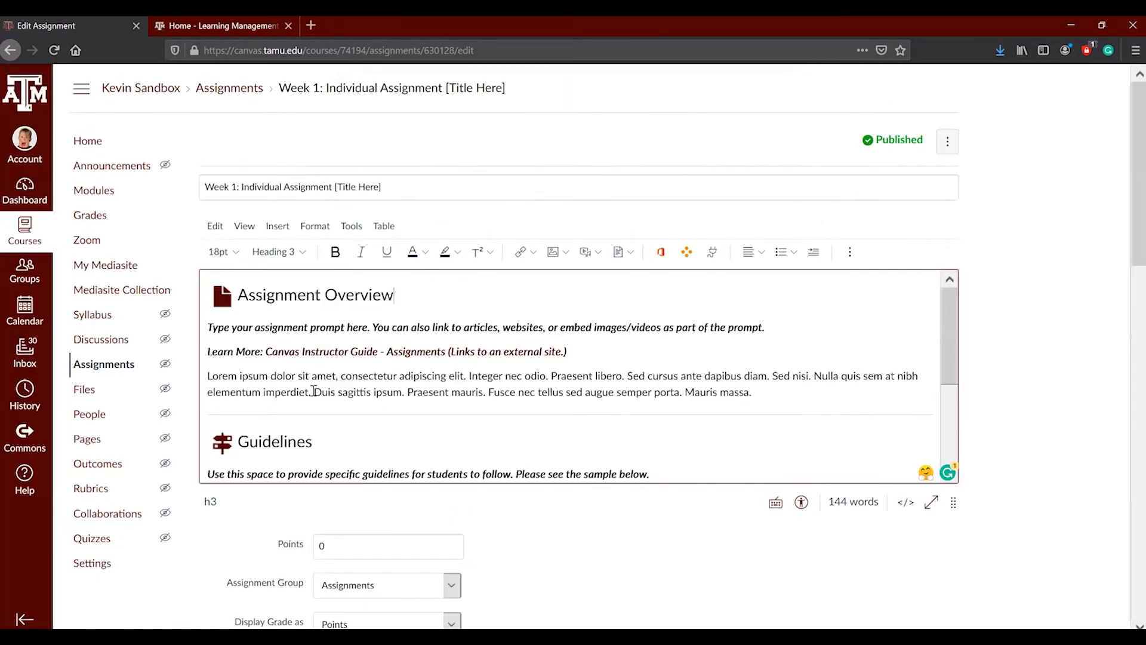
- Review the Guidelines and Technical Support sections of the description and the assignment's Points setting
scroll(517, 394, "down", 3)
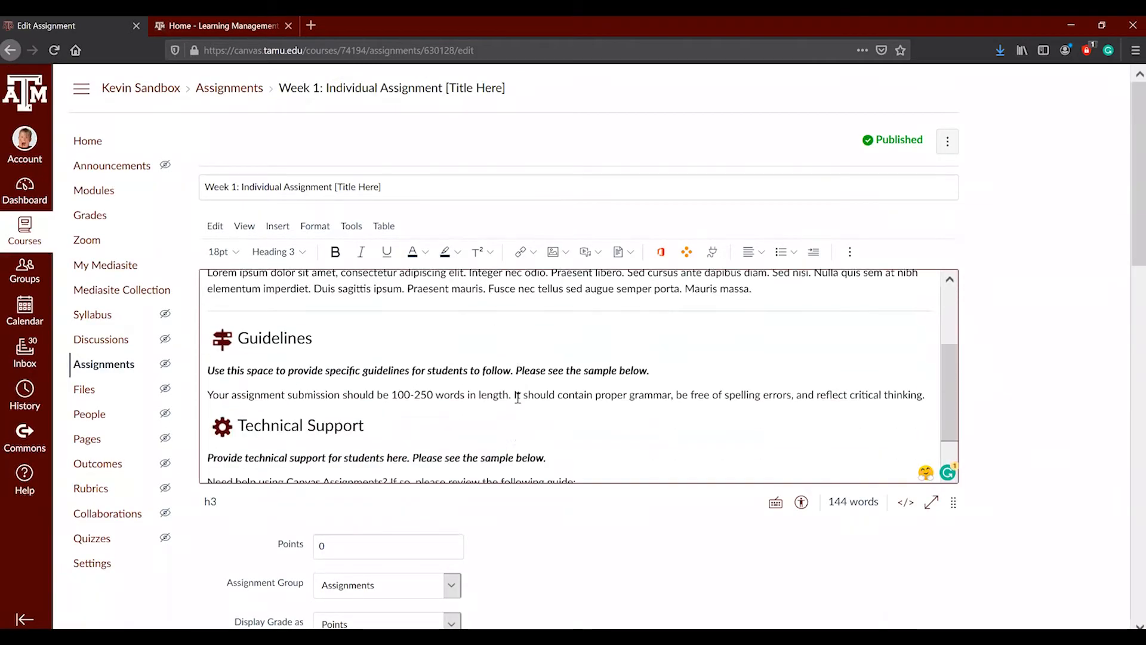
scroll(517, 396, "down", 1)
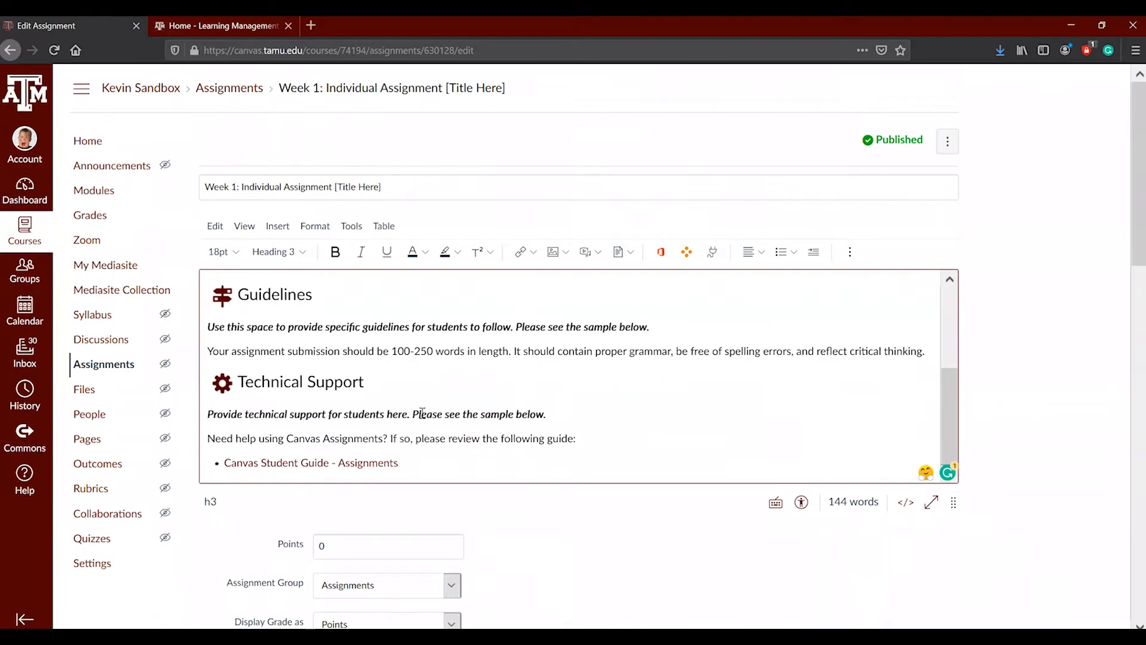
scroll(422, 382, "down", 5)
left_click(289, 263)
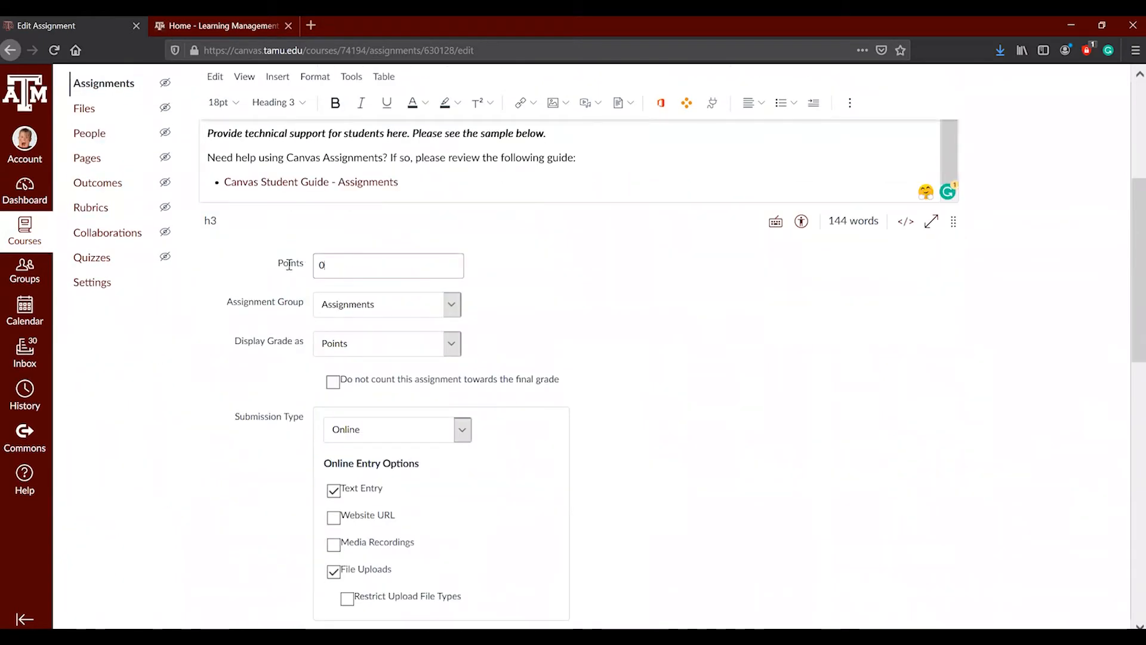
left_click_drag(289, 263, 287, 269)
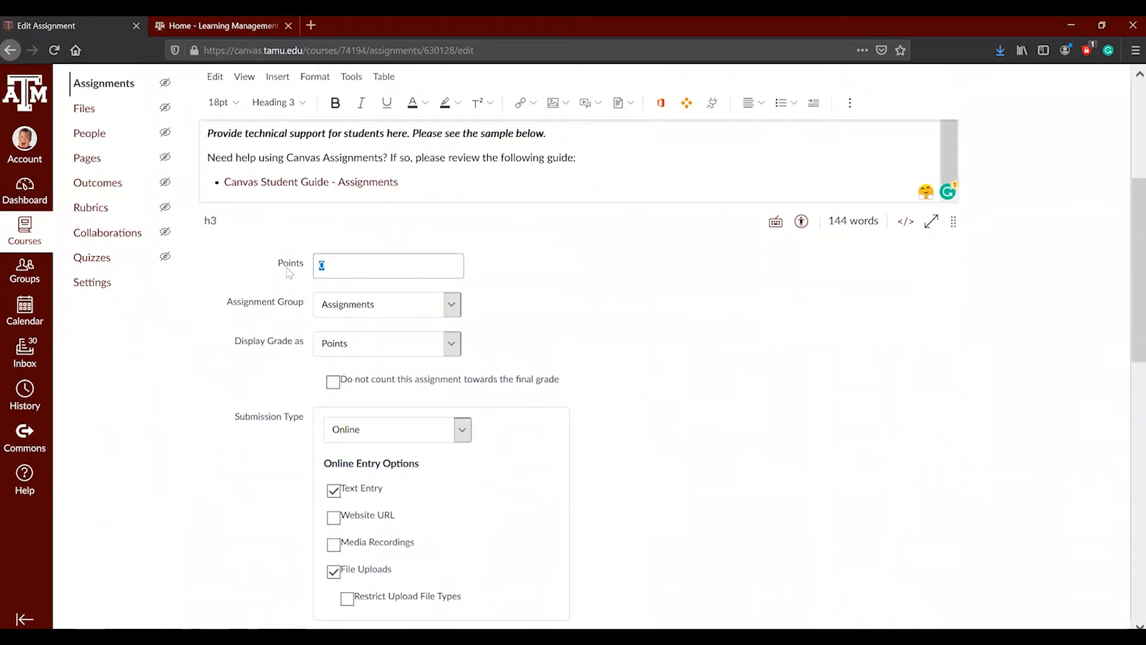
- Examine the choices for the assignment group and for how the grade is displayed
left_click(394, 304)
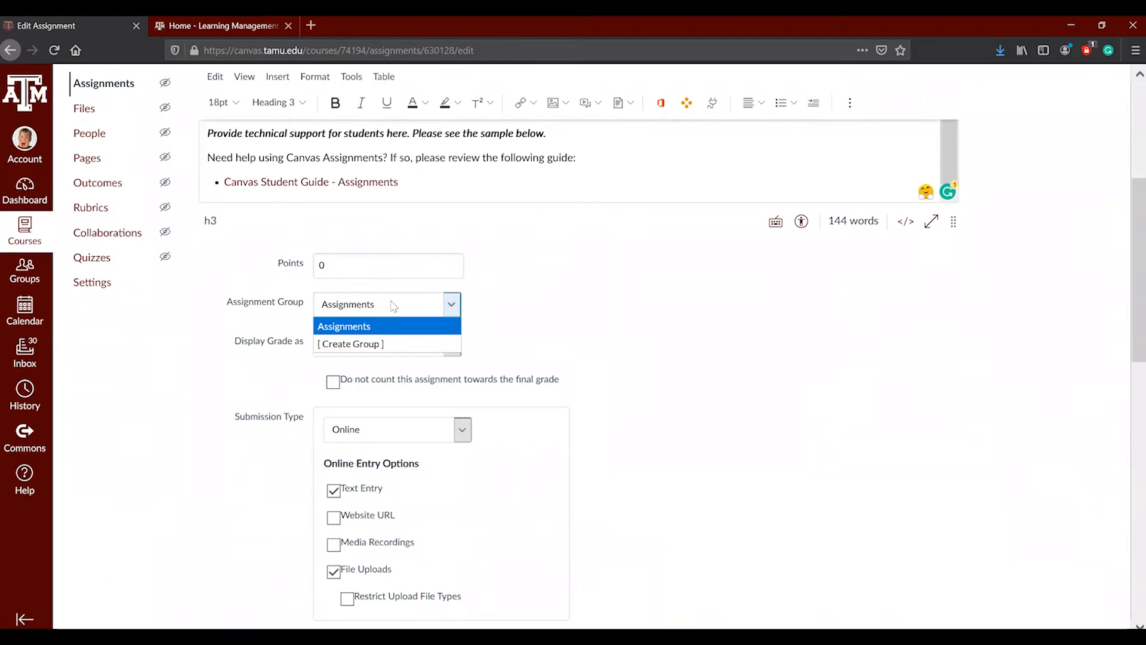
left_click(467, 315)
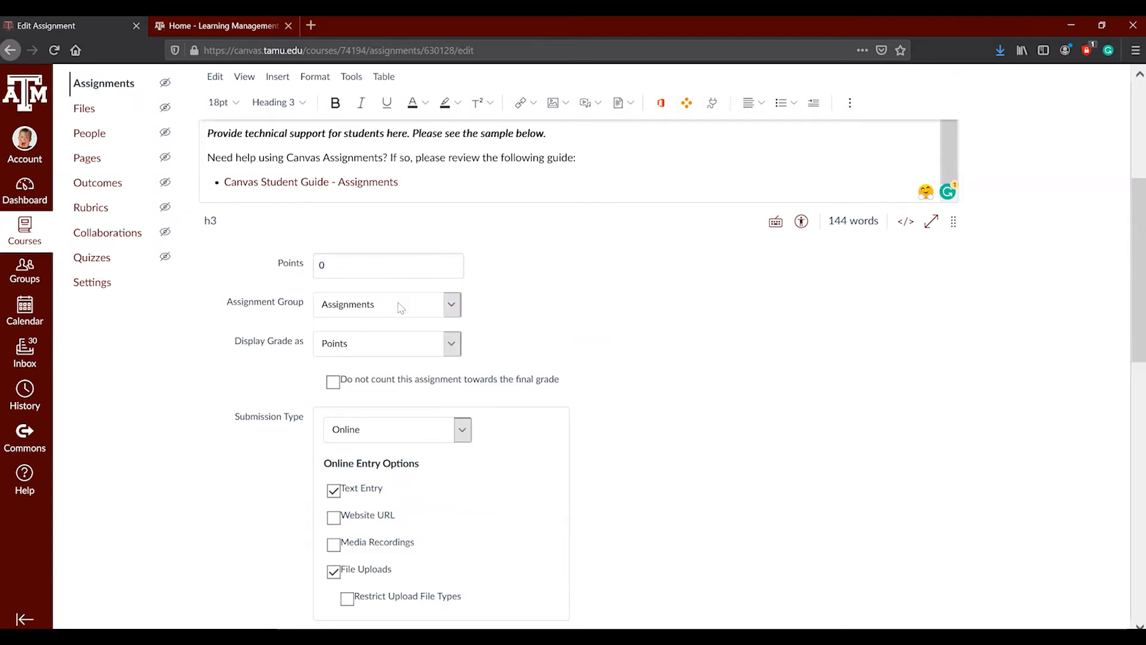
left_click(389, 348)
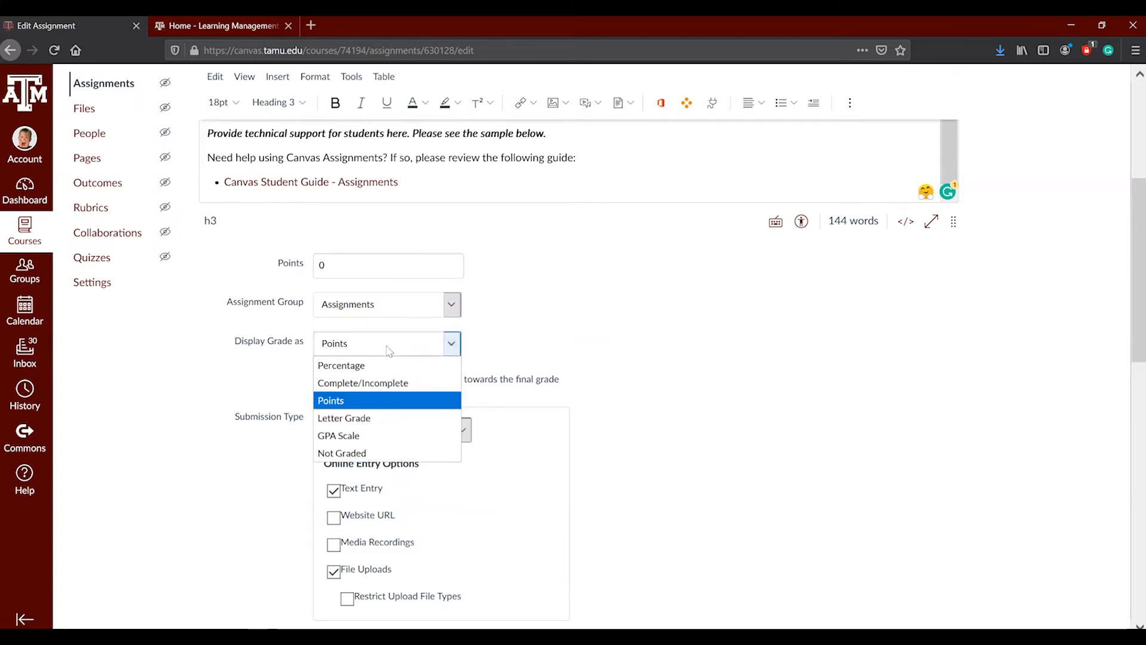
scroll(591, 344, "up", 4)
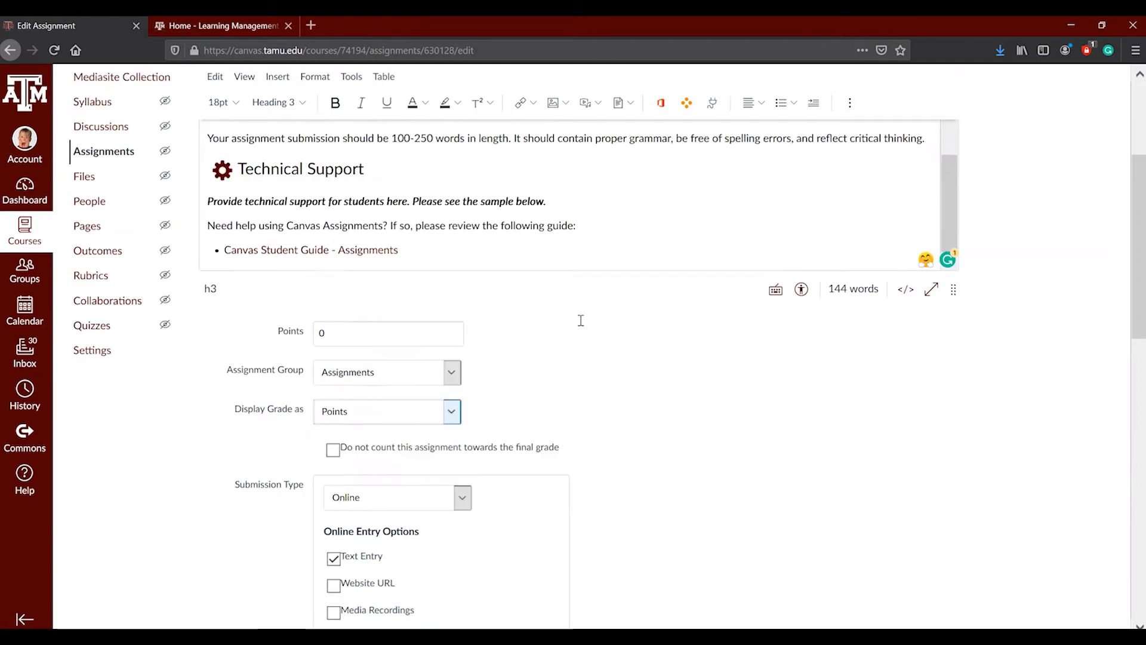
scroll(493, 307, "down", 2)
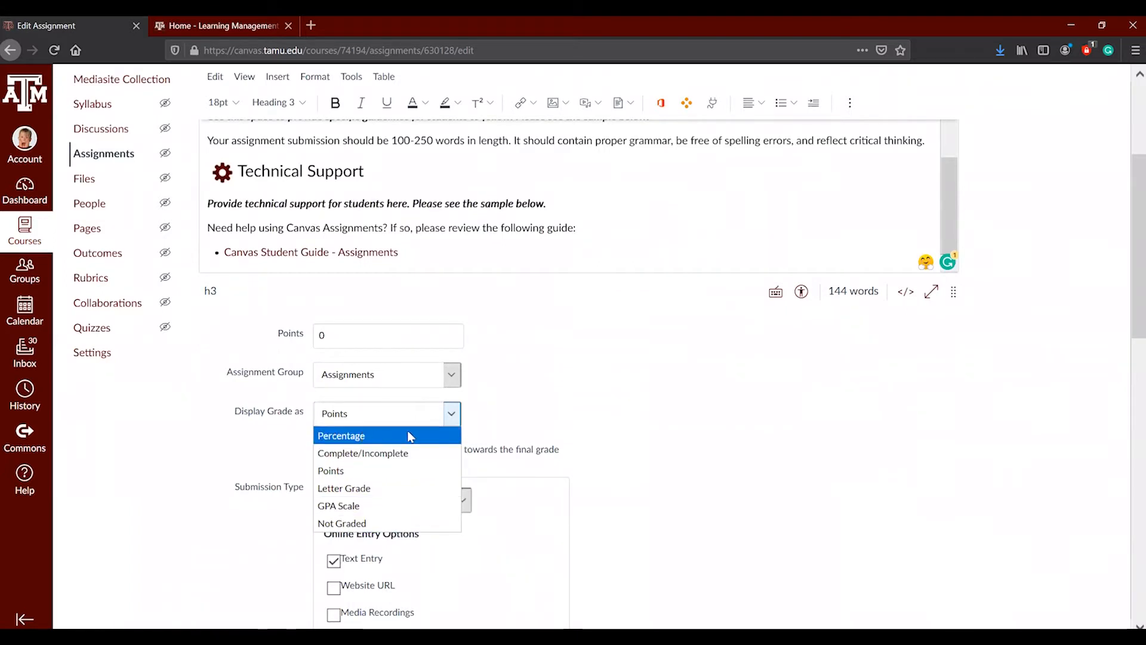
left_click(545, 409)
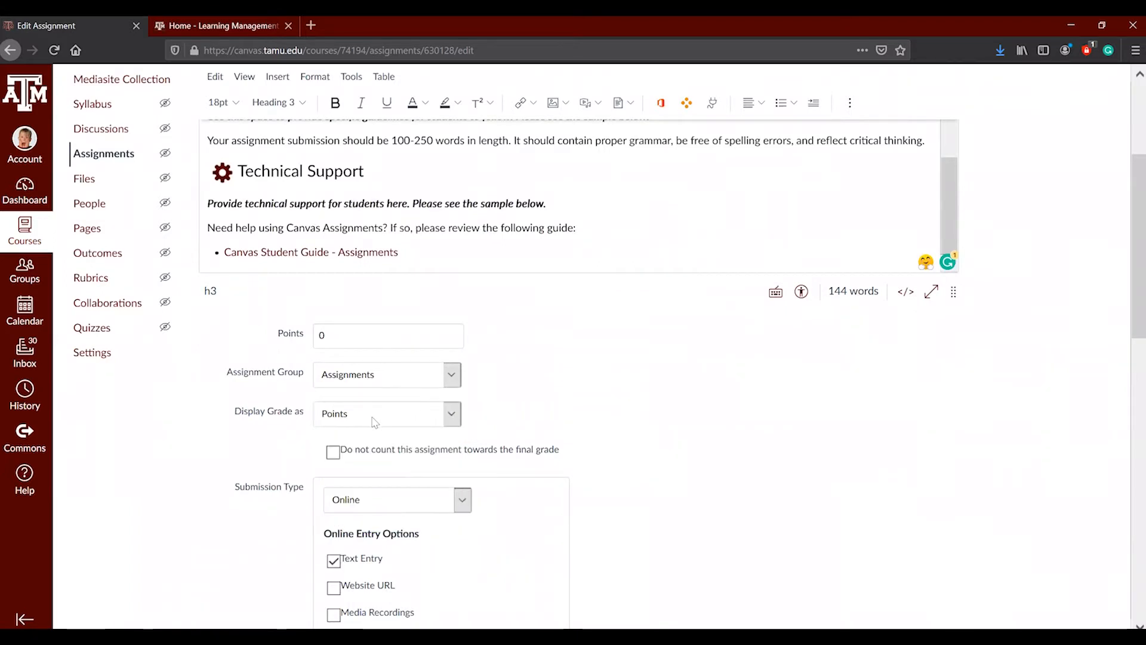
- Keep the submission type as Online and enable Restrict Upload File Types for file uploads
scroll(374, 422, "down", 3)
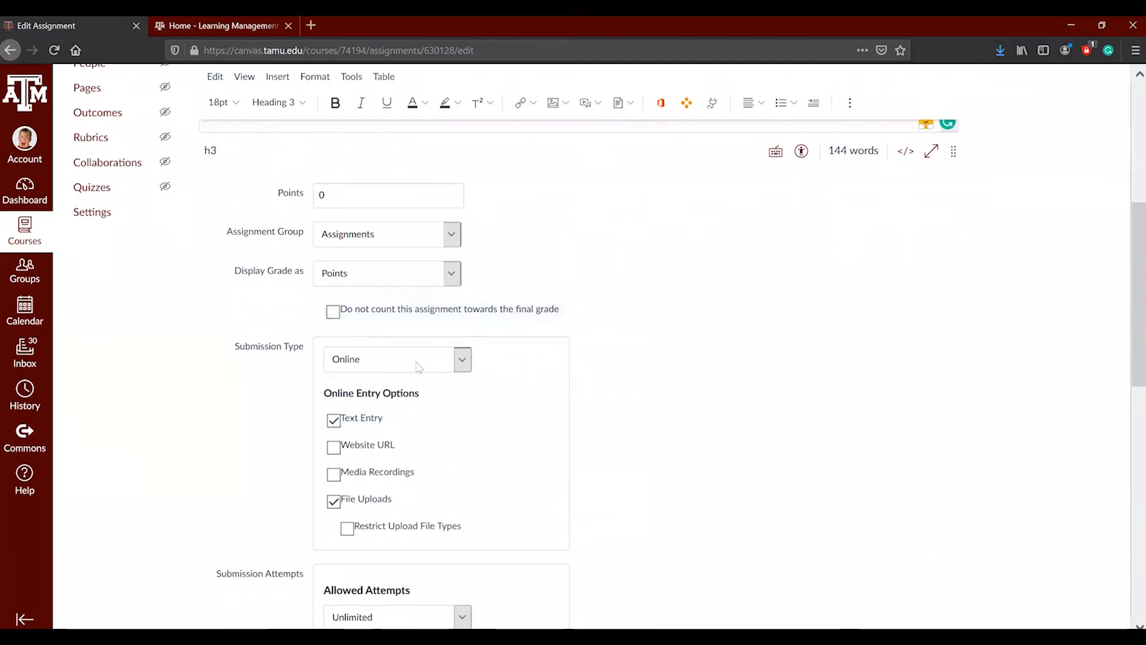
scroll(382, 385, "down", 2)
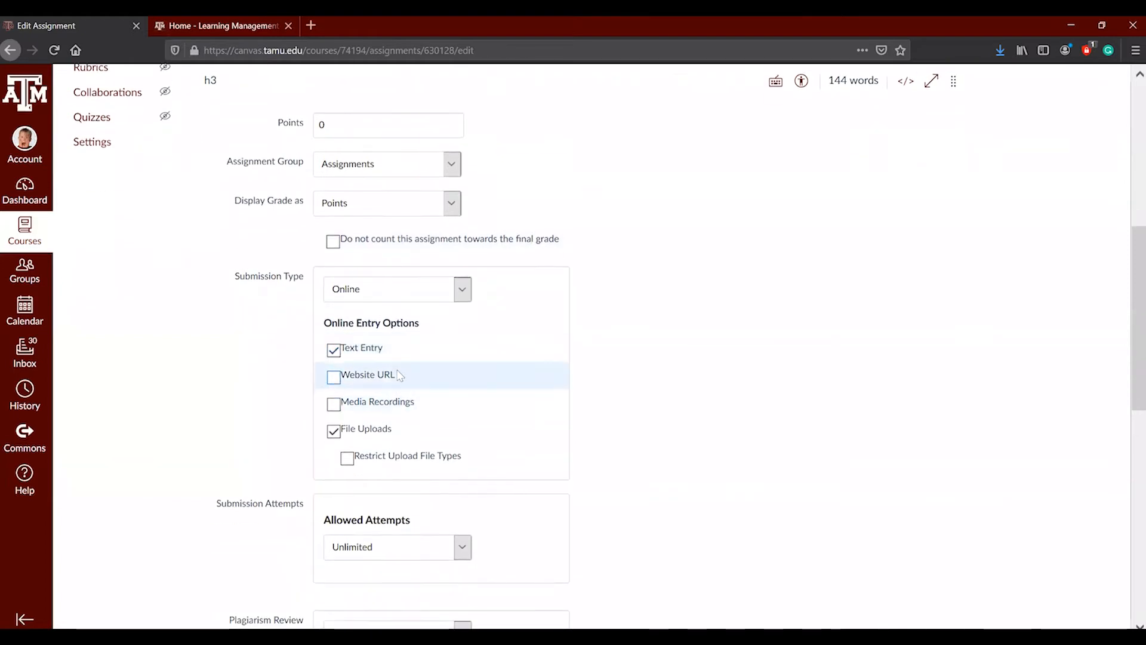
left_click(387, 297)
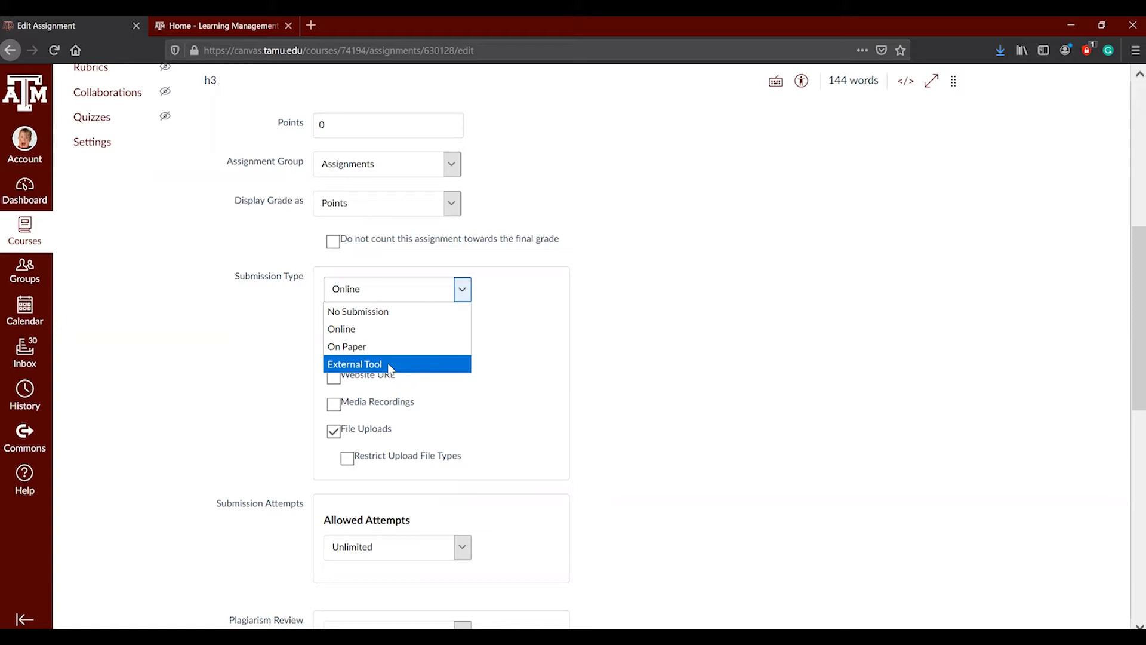
left_click(357, 329)
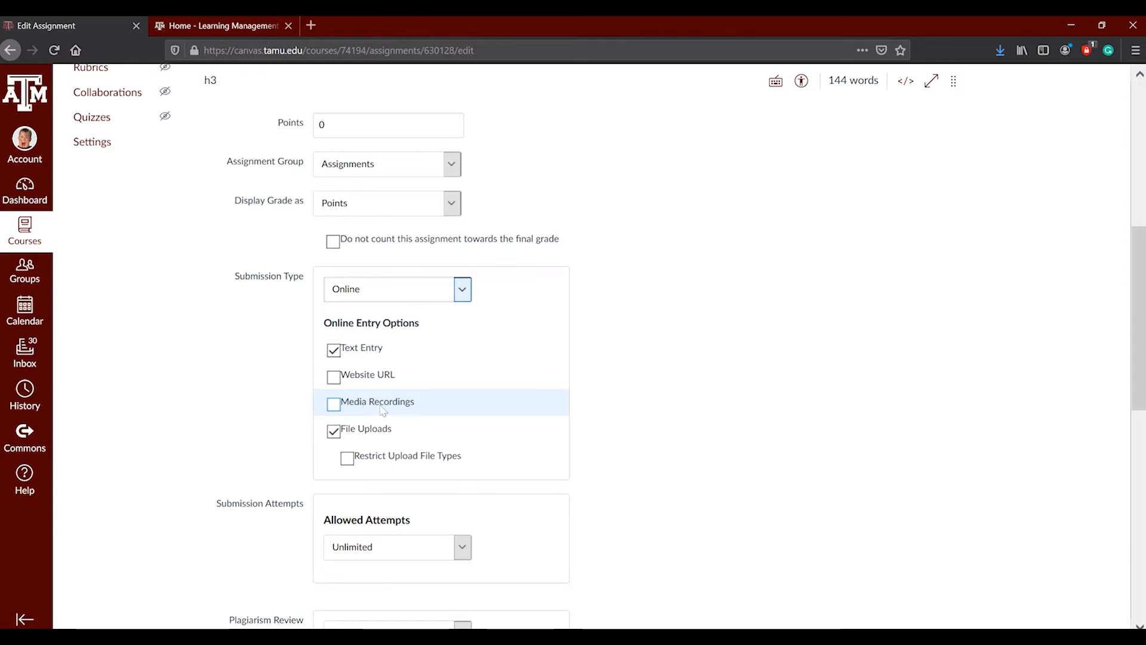
left_click(346, 461)
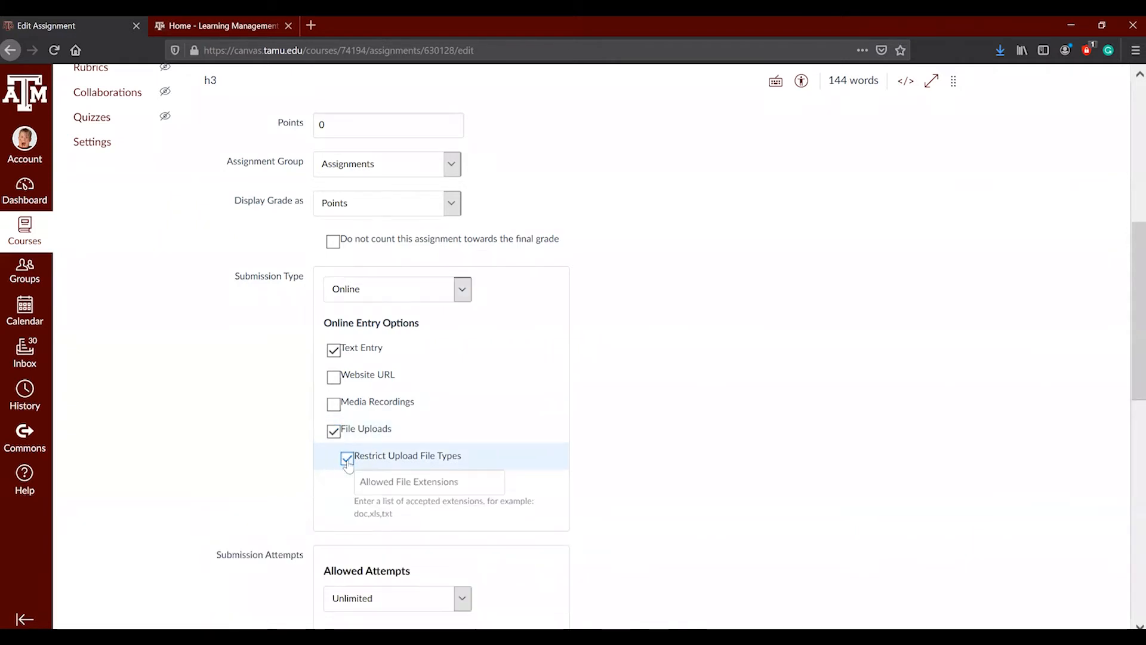
- Enter .docx, .pdf as the allowed file extensions for uploads
left_click(396, 481)
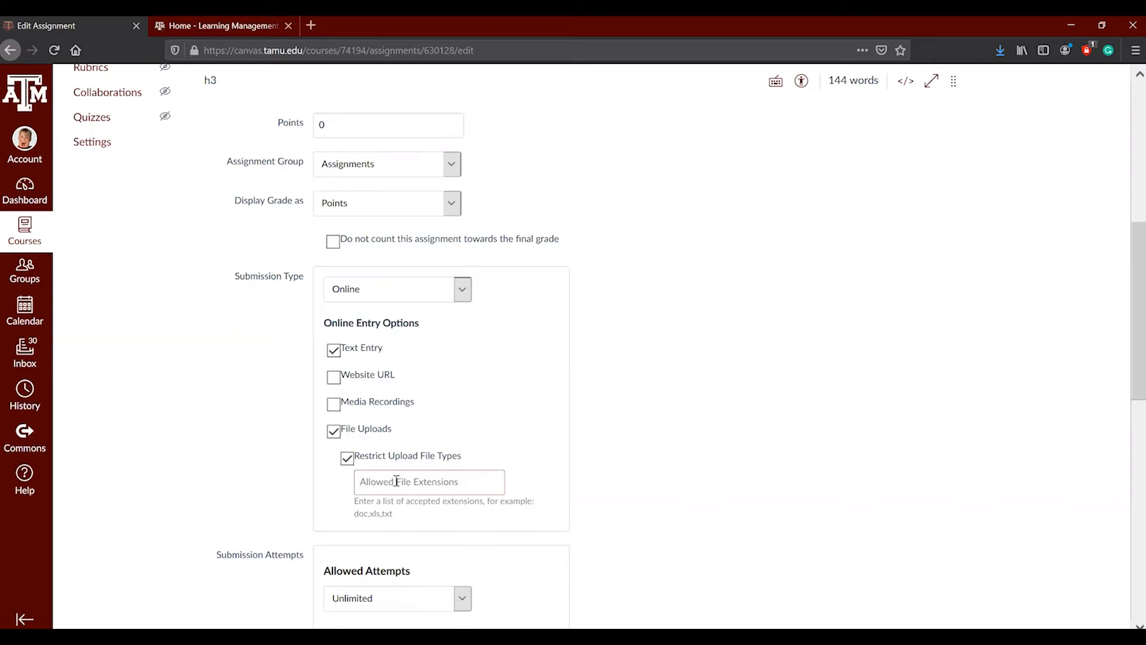
type(".")
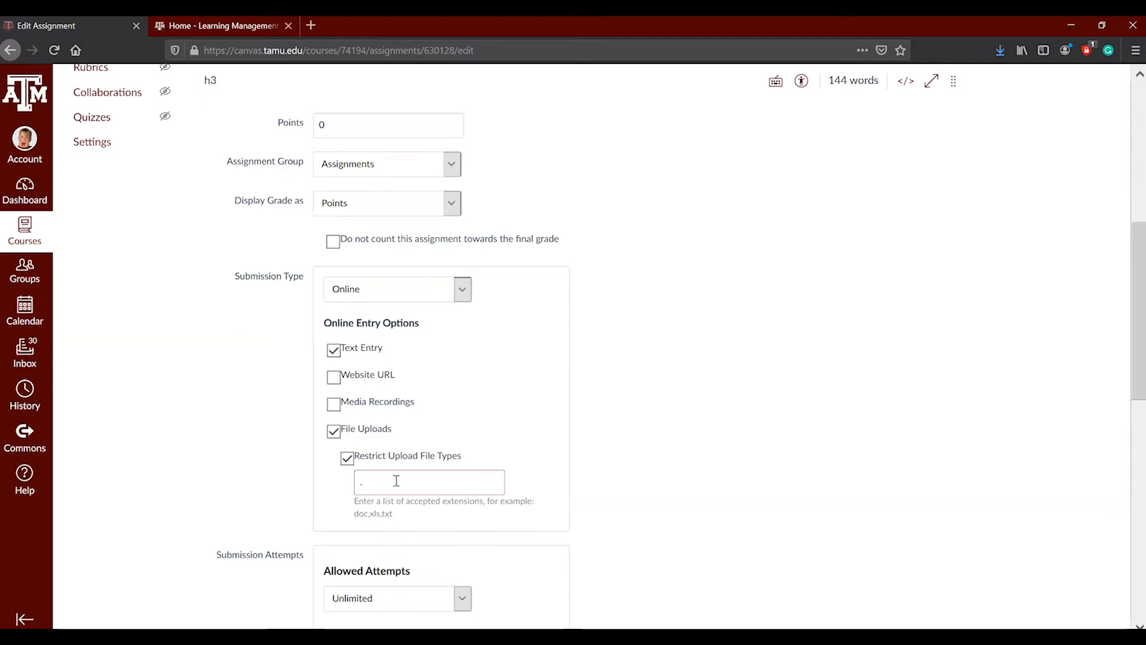
key("BackSpace")
type(".cox")
key("BackSpace")
key("BackSpace")
key("BackSpace")
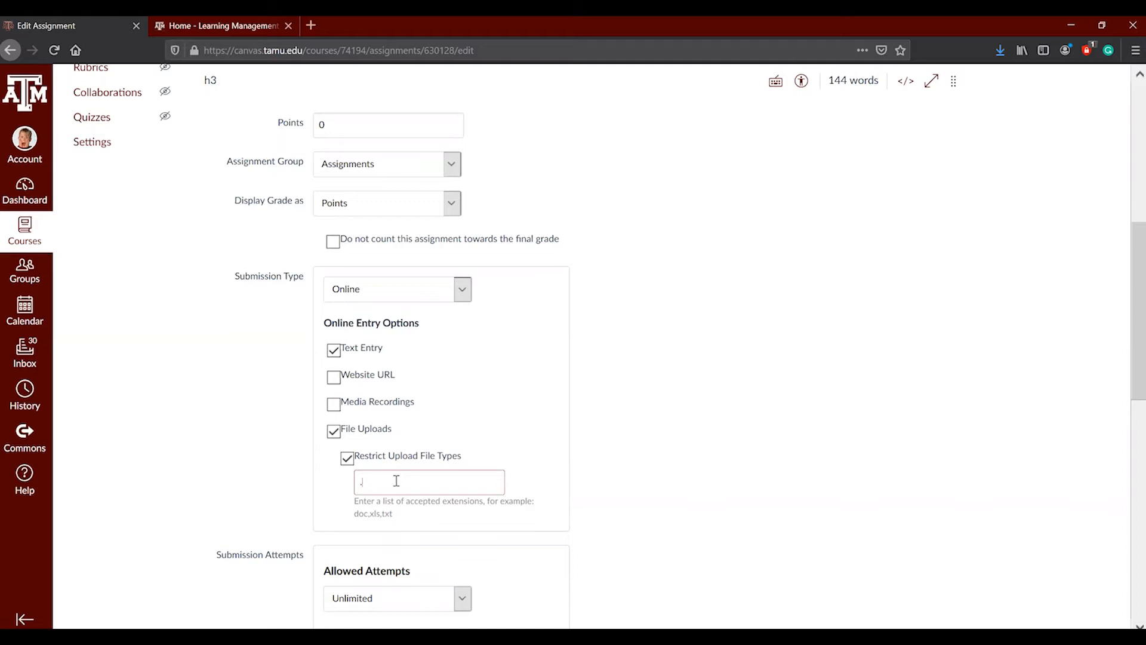
type("ddocx,")
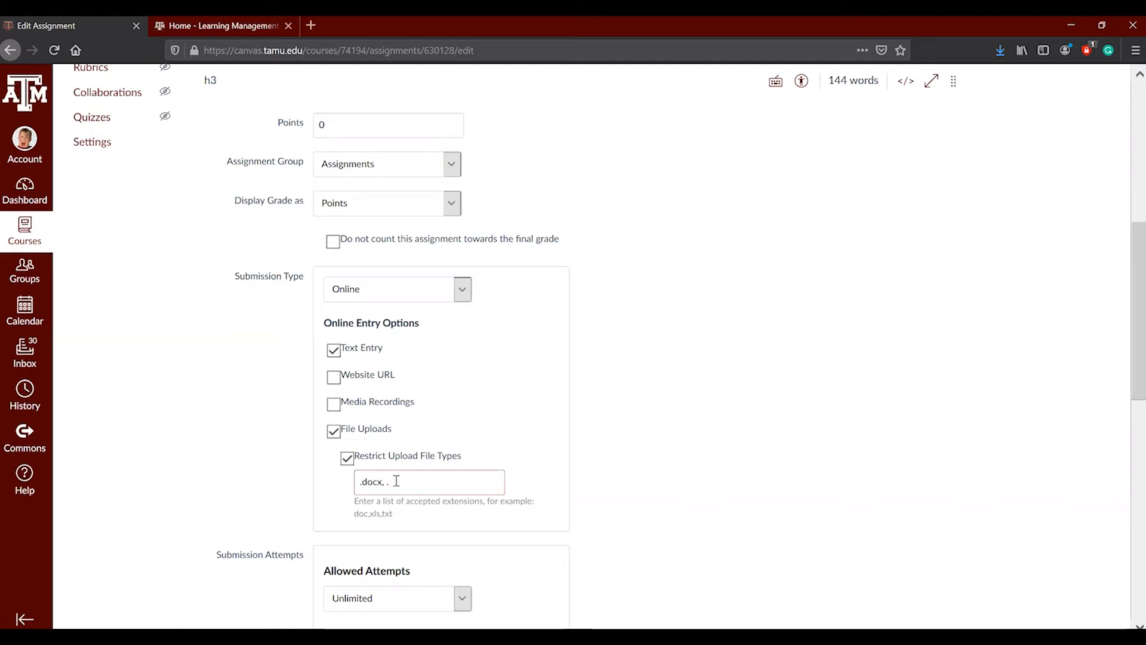
type(" .pdf")
- Clear the allowed file extensions and turn off Restrict Upload File Types
left_click_drag(383, 484, 317, 484)
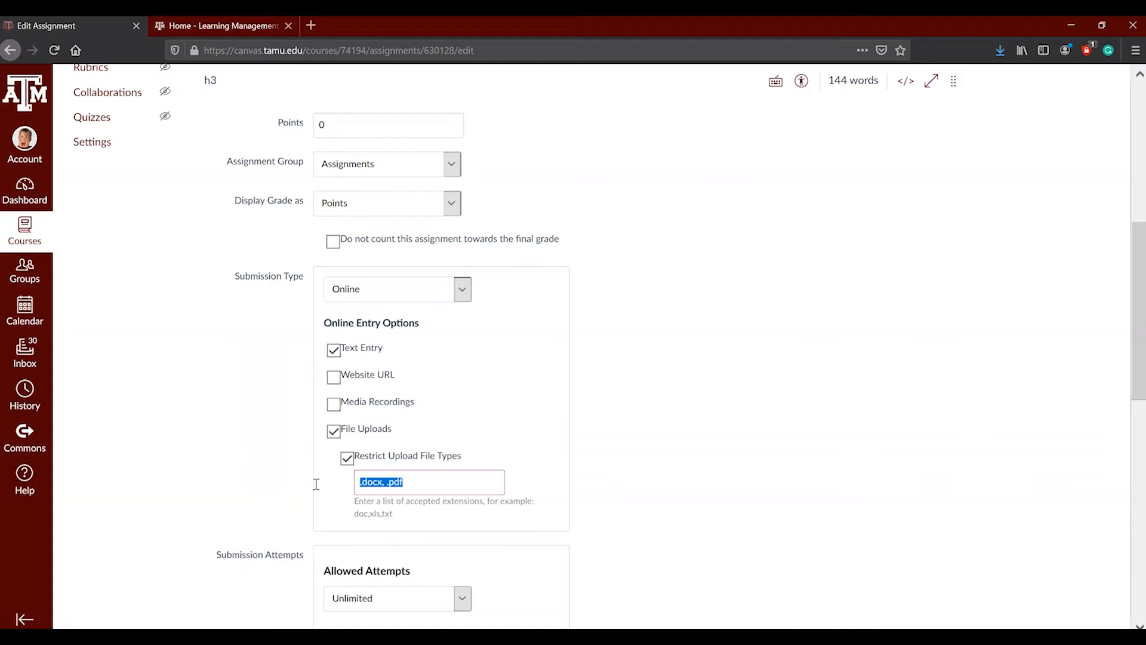
key("BackSpace")
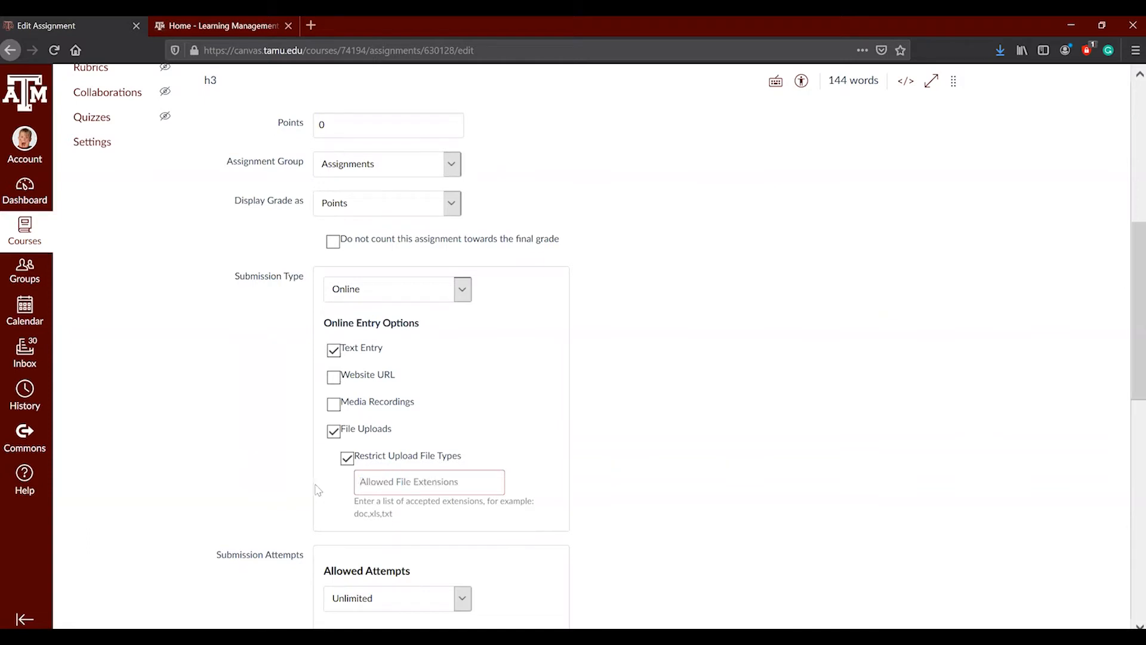
left_click(345, 461)
- Try the Limited option for the allowed submission attempts and set it back to Unlimited
scroll(450, 507, "down", 1)
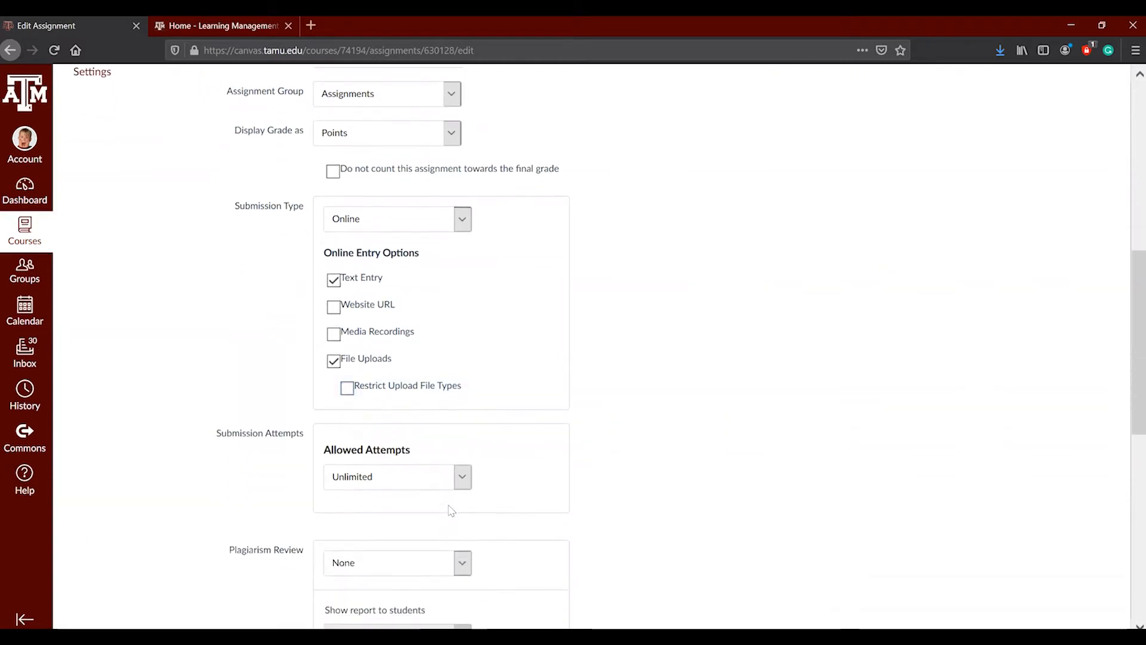
scroll(365, 470, "down", 2)
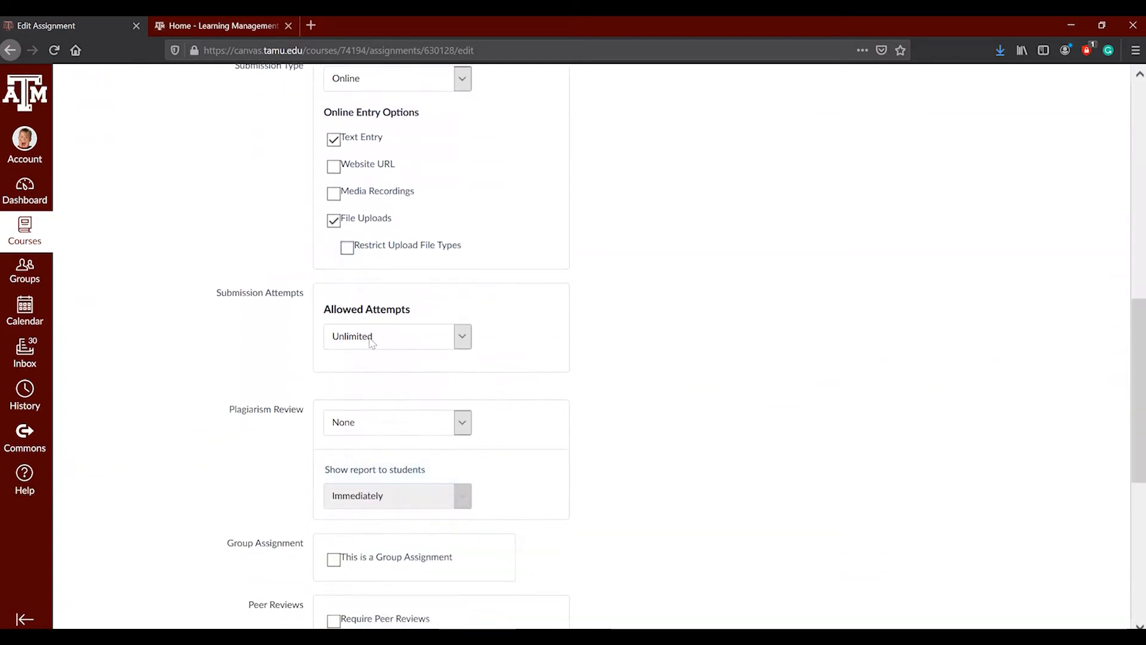
left_click(374, 338)
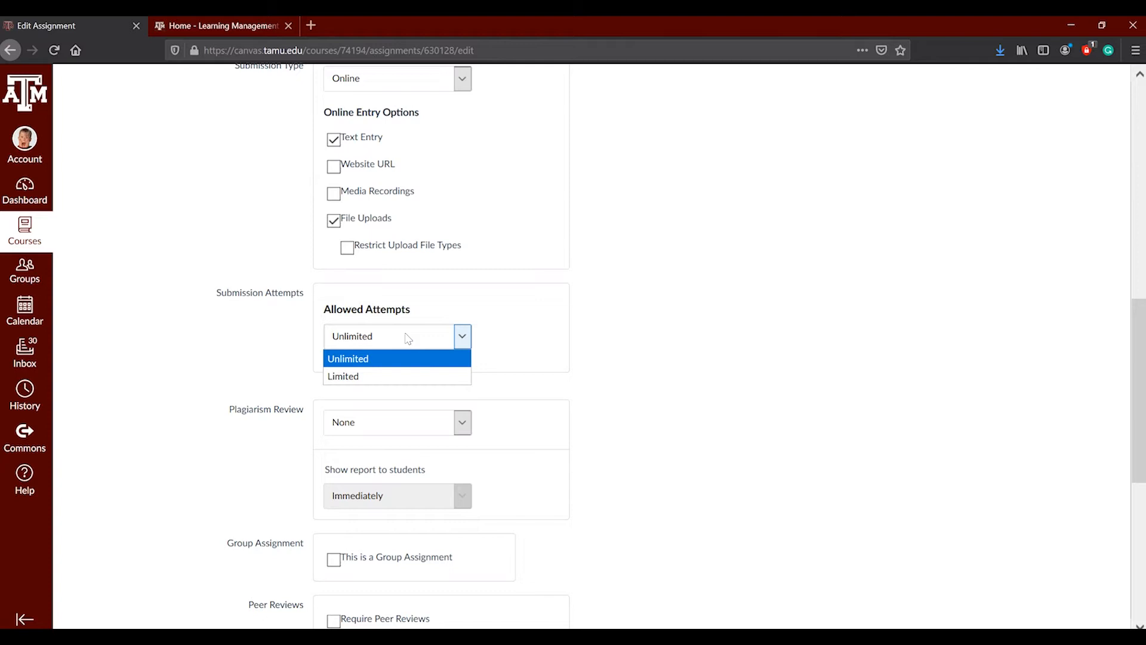
left_click(344, 377)
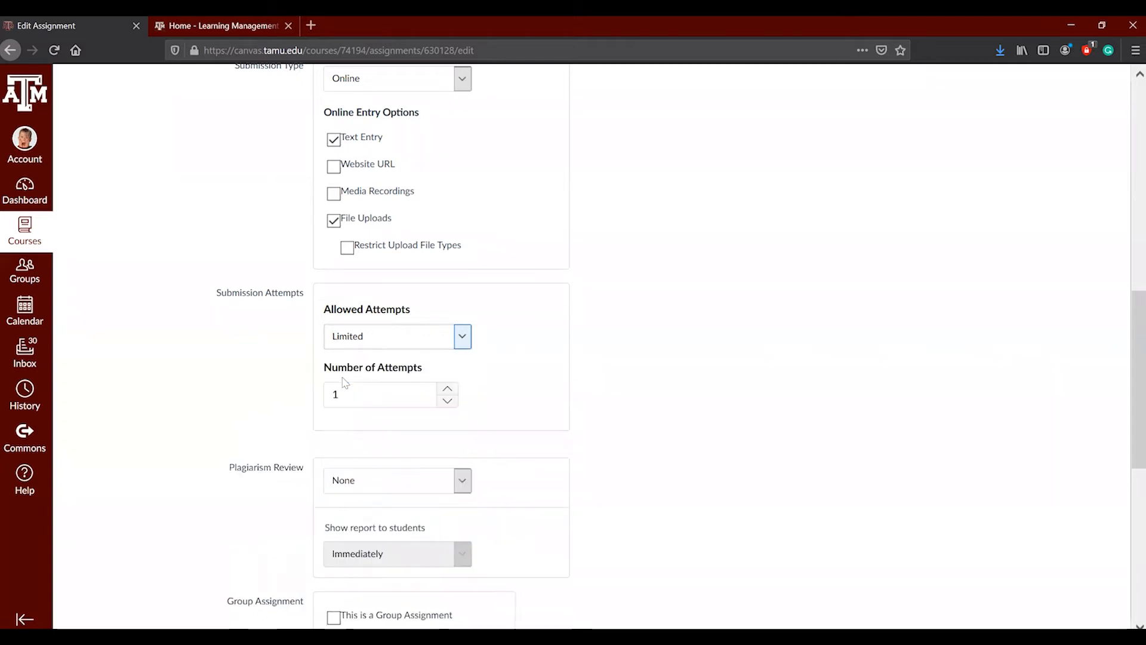
left_click(455, 339)
left_click(400, 360)
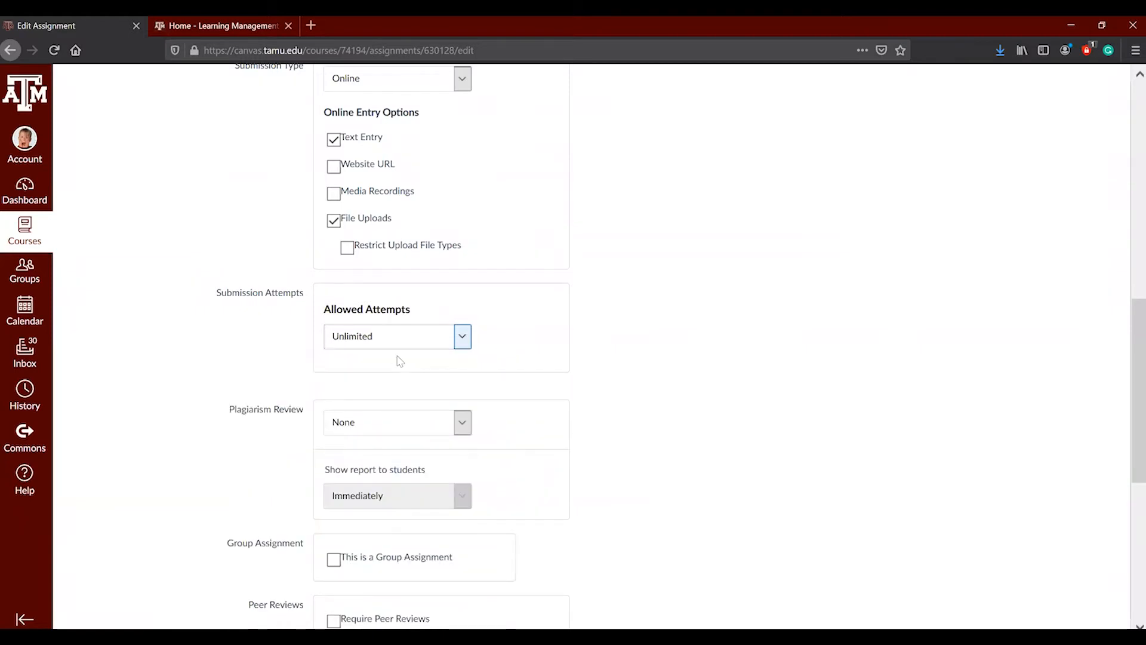
- Set the Plagiarism Review to Turnitin
scroll(397, 358, "down", 2)
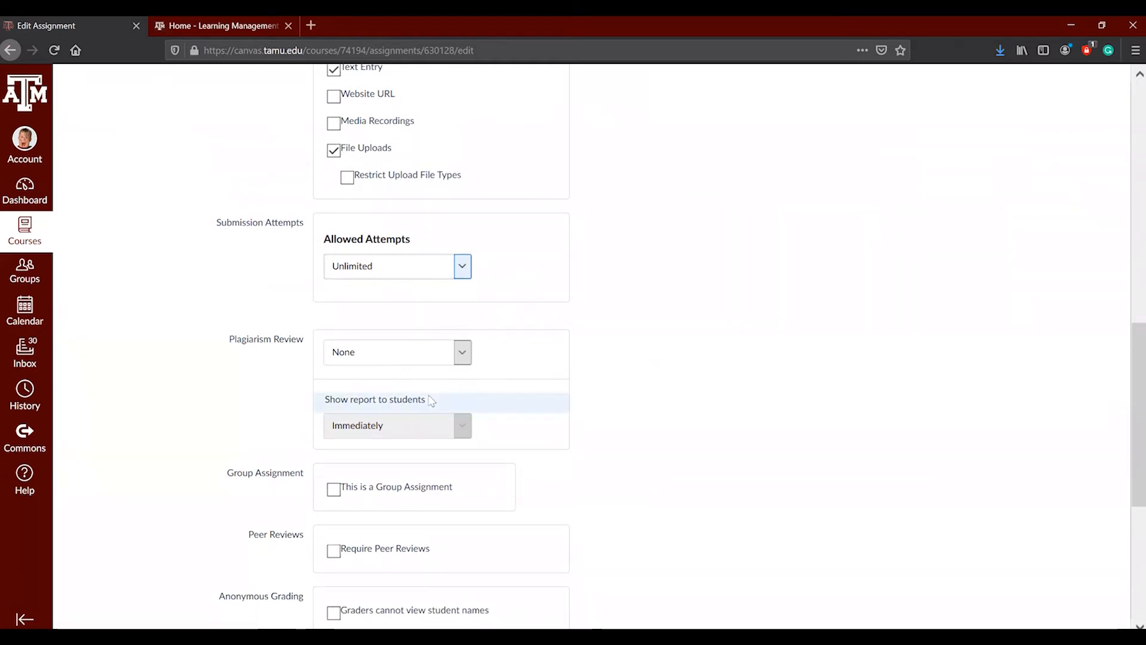
left_click(370, 361)
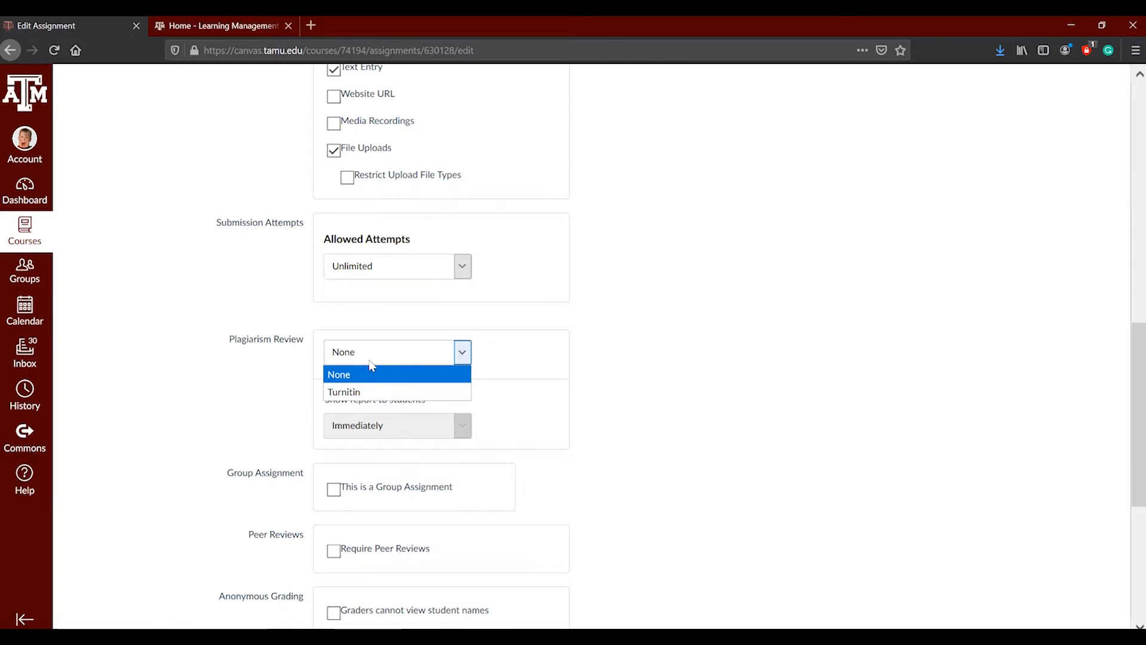
left_click(289, 341)
left_click(345, 358)
left_click(378, 394)
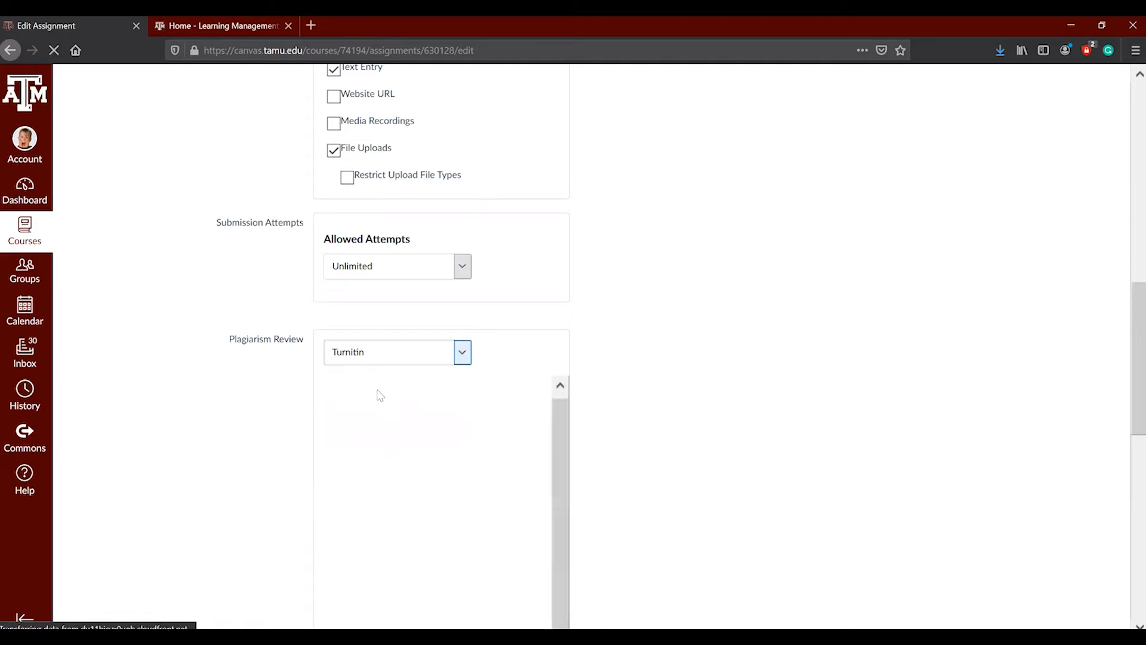
- Review the Turnitin comparison, similarity report and student report options, and return Plagiarism Review to None
scroll(379, 418, "down", 2)
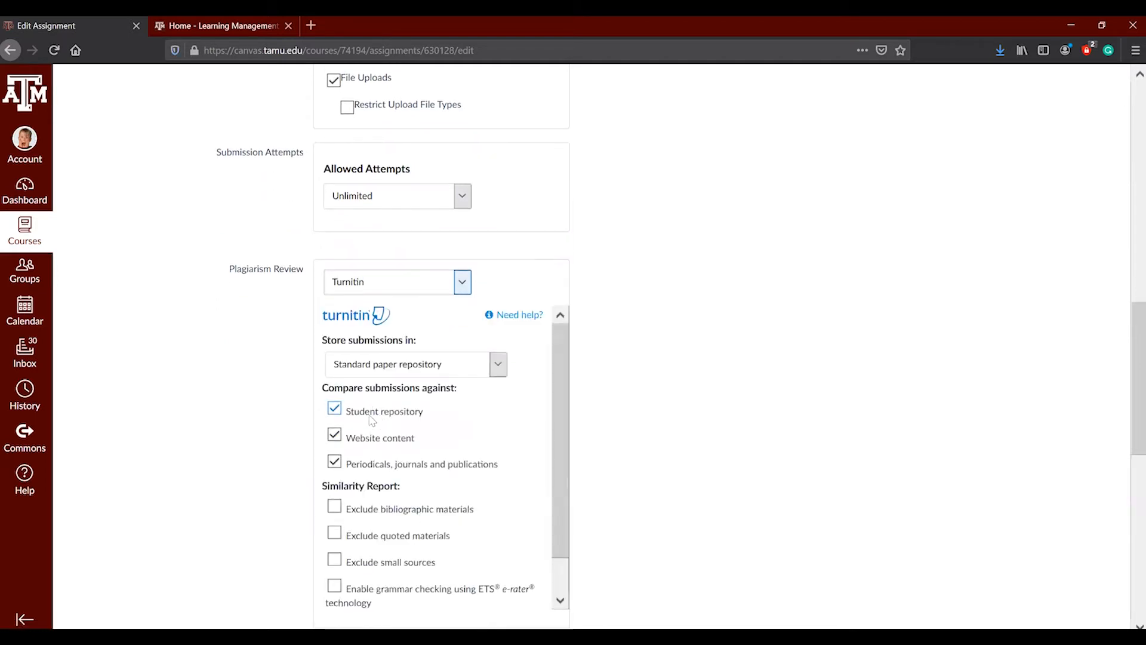
scroll(387, 473, "down", 1)
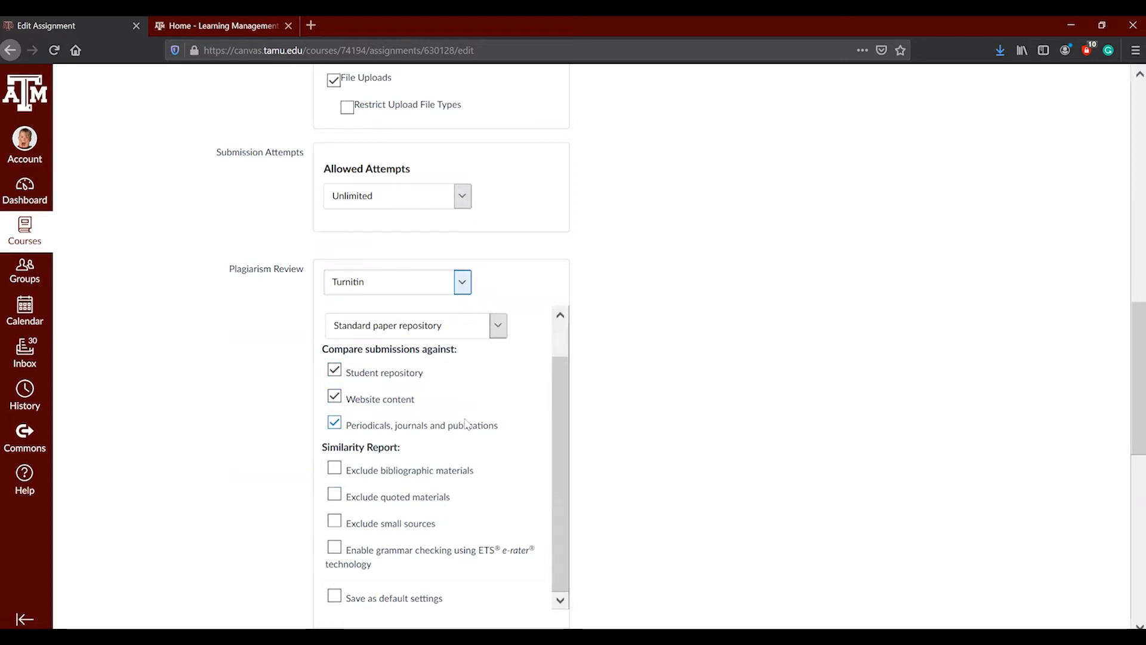
scroll(477, 421, "down", 3)
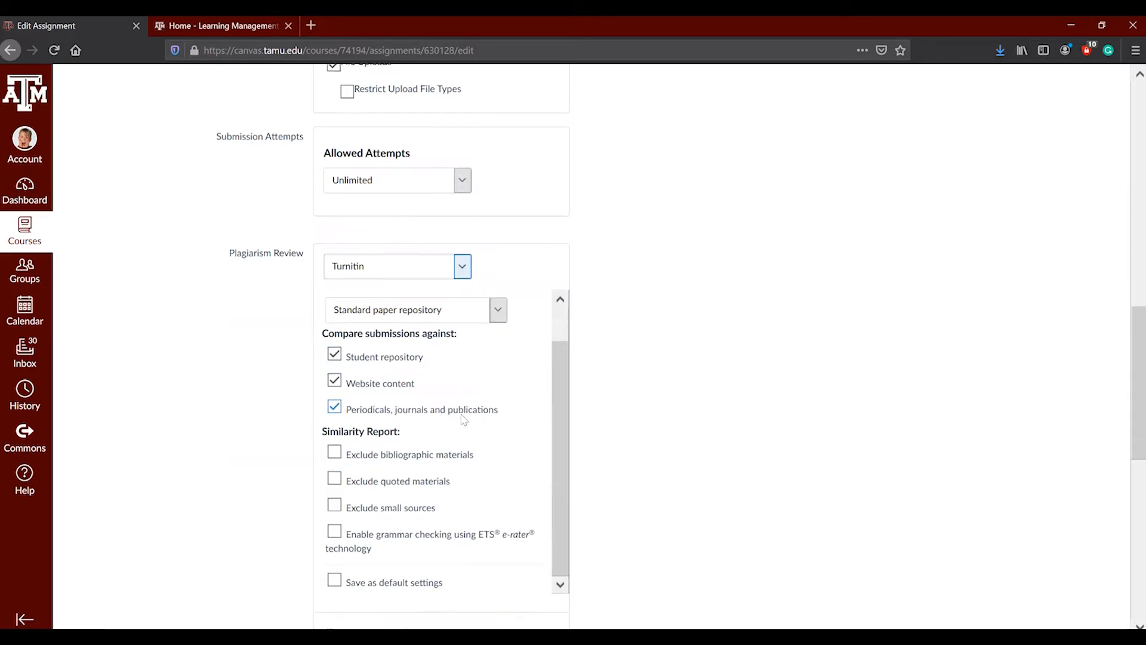
scroll(477, 412, "down", 1)
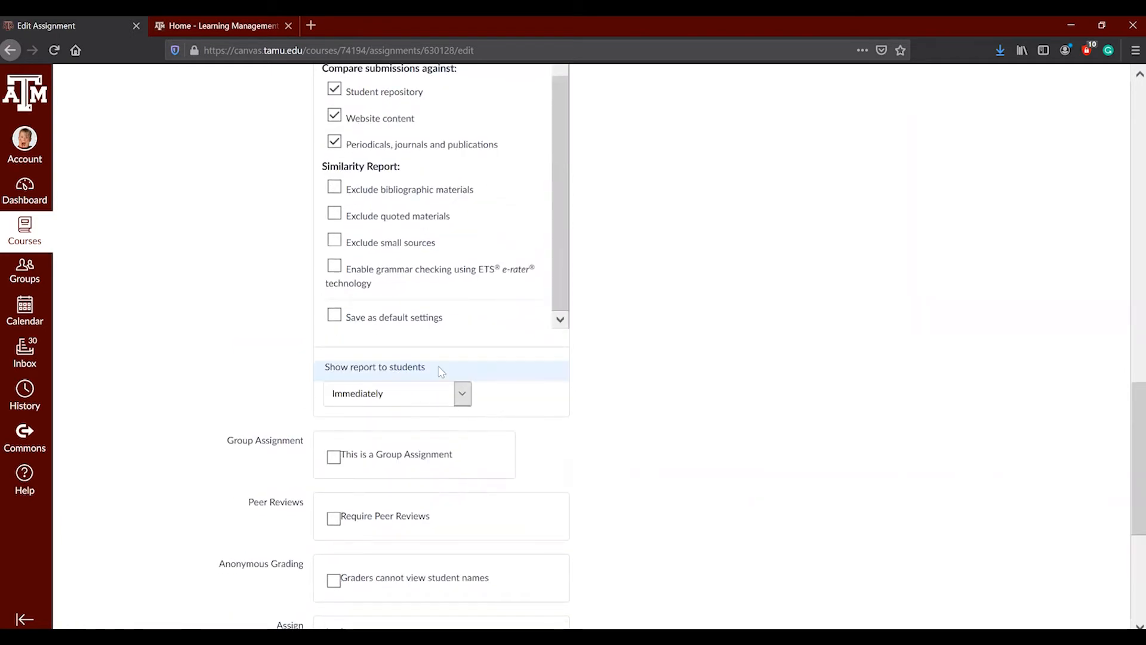
scroll(443, 371, "up", 4)
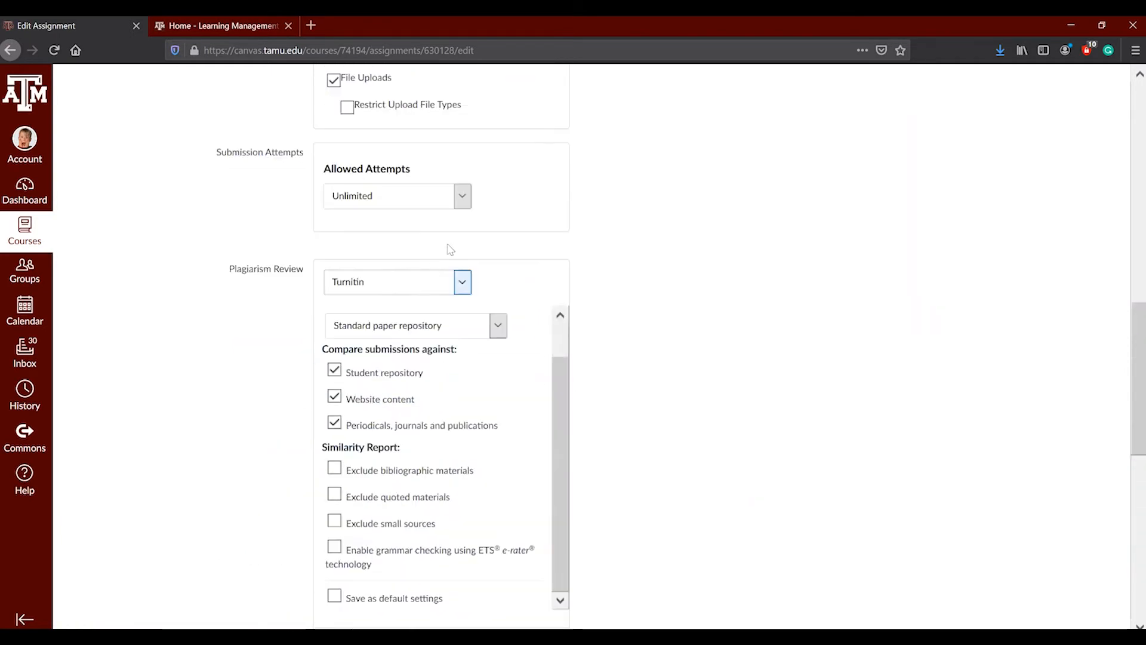
left_click(421, 284)
left_click(399, 297)
- Try the group assignment option, dismiss the new group set form without saving, and turn the option off again
scroll(503, 418, "down", 1)
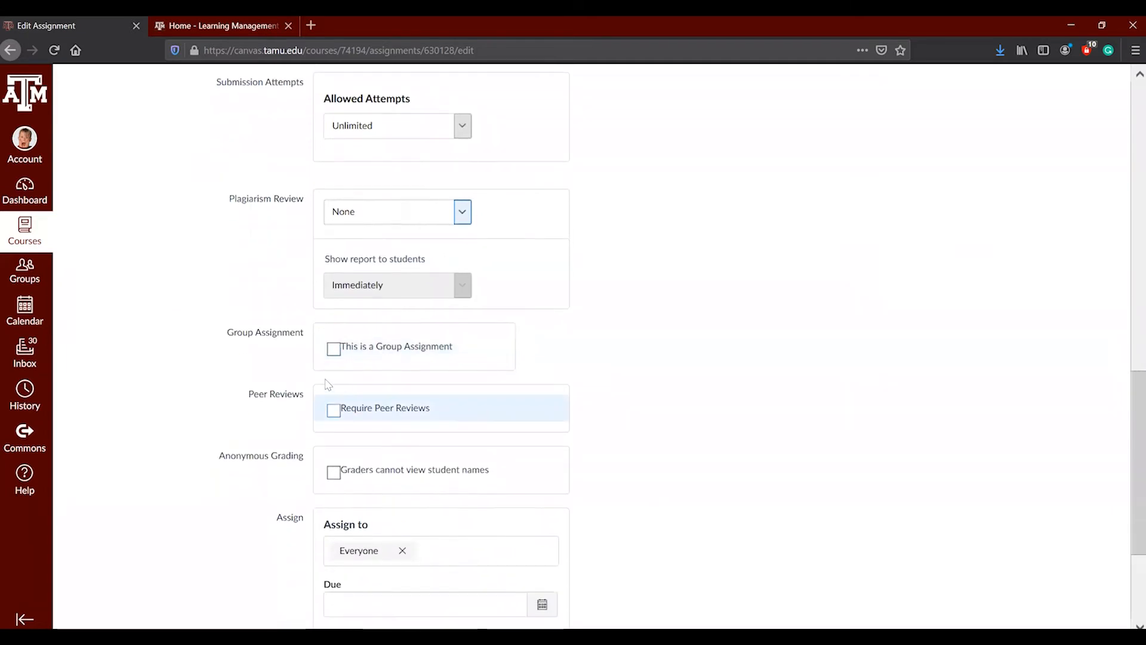
left_click(334, 349)
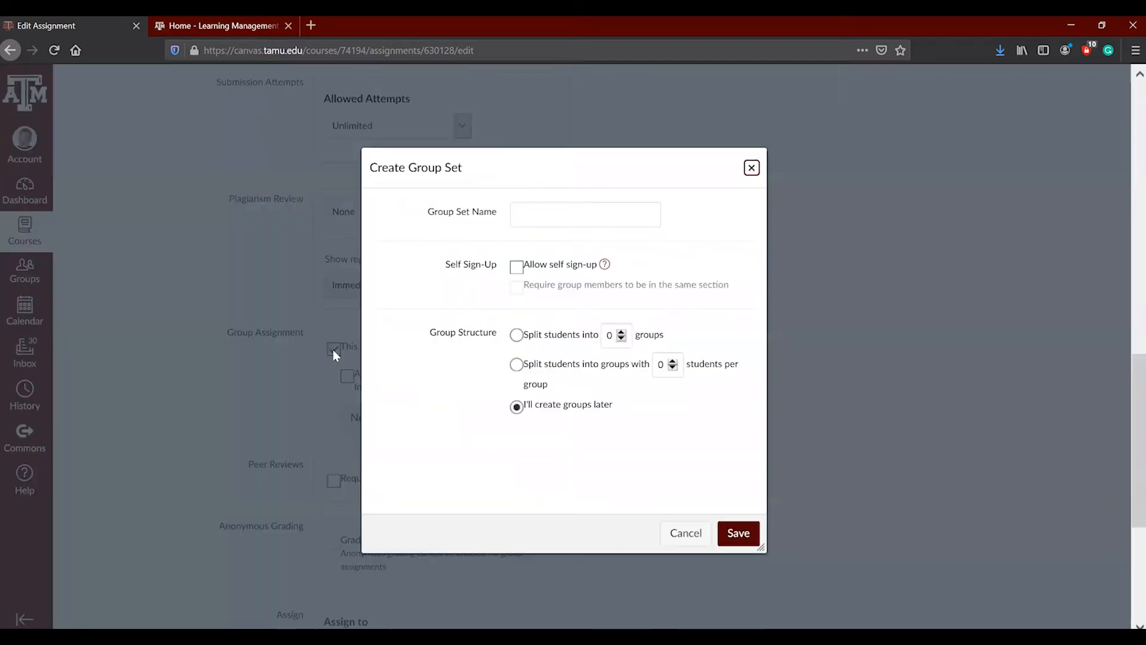
left_click(522, 211)
left_click(754, 171)
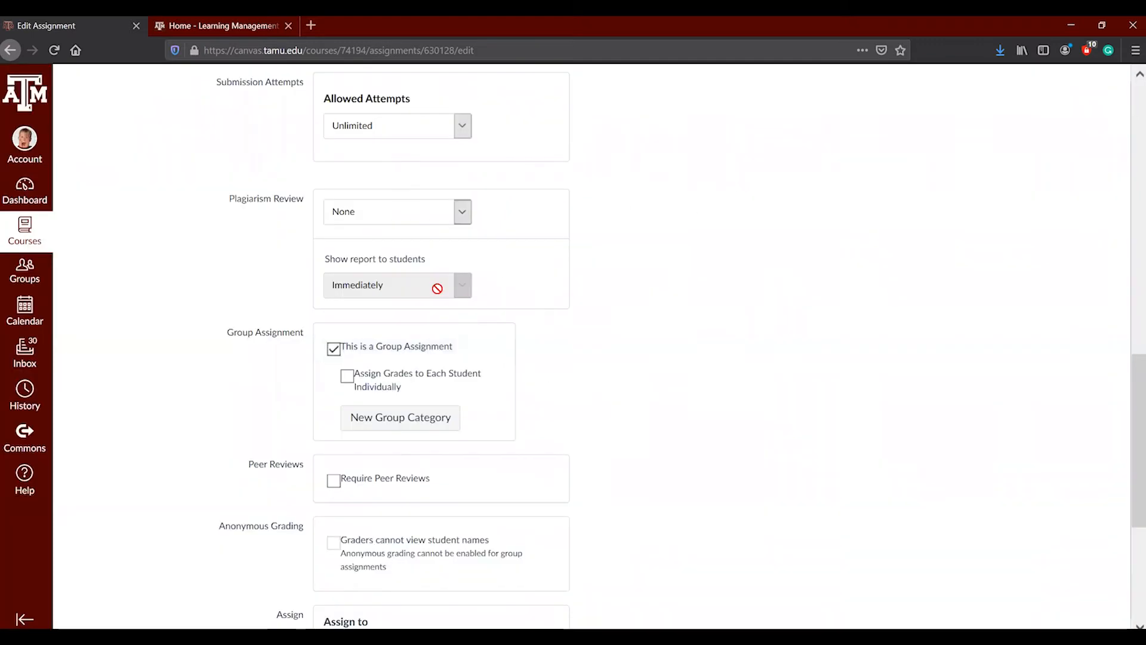
left_click(334, 351)
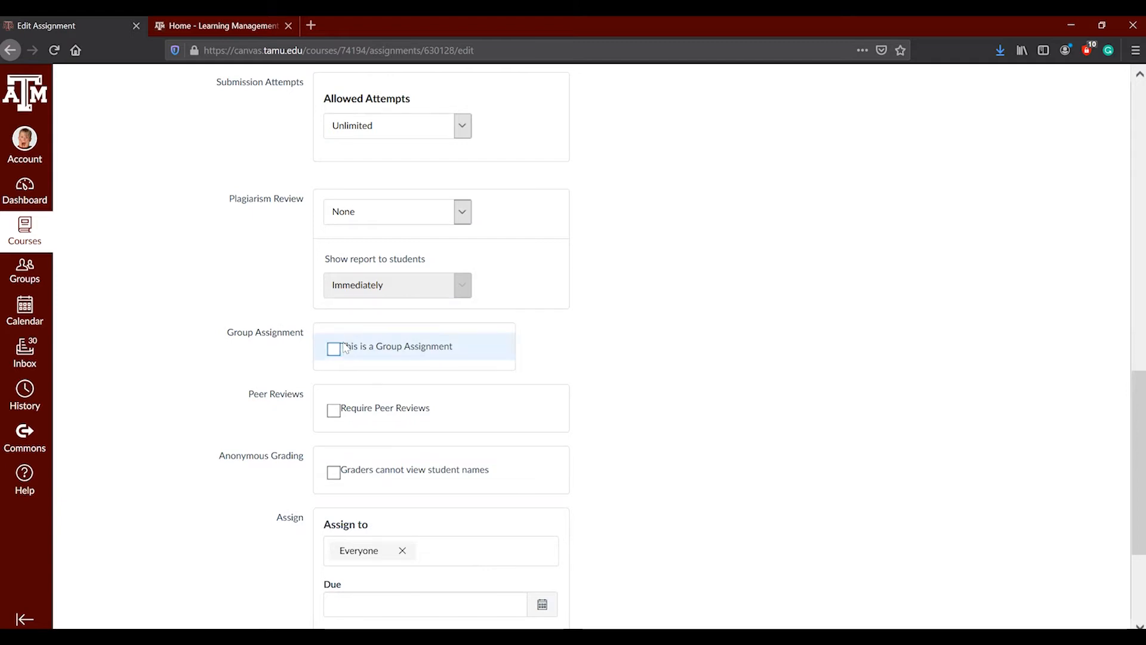
- Review the peer review and anonymous grading options and examine who the assignment can be assigned to
scroll(347, 352, "down", 3)
scroll(347, 352, "down", 1)
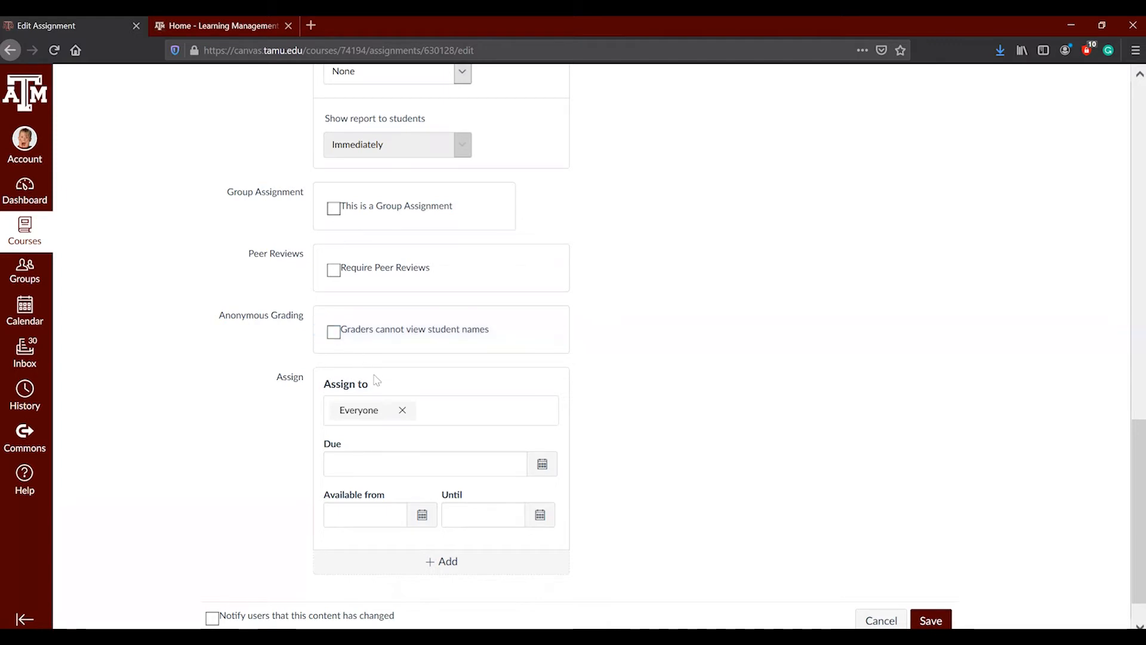
scroll(416, 394, "down", 1)
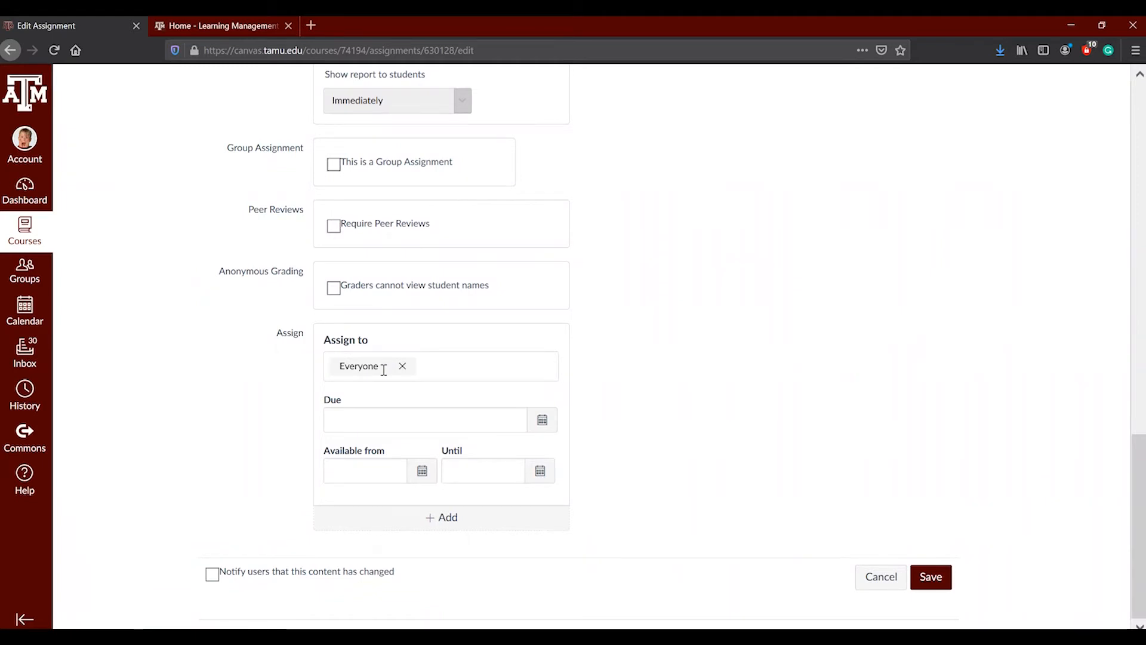
left_click(444, 366)
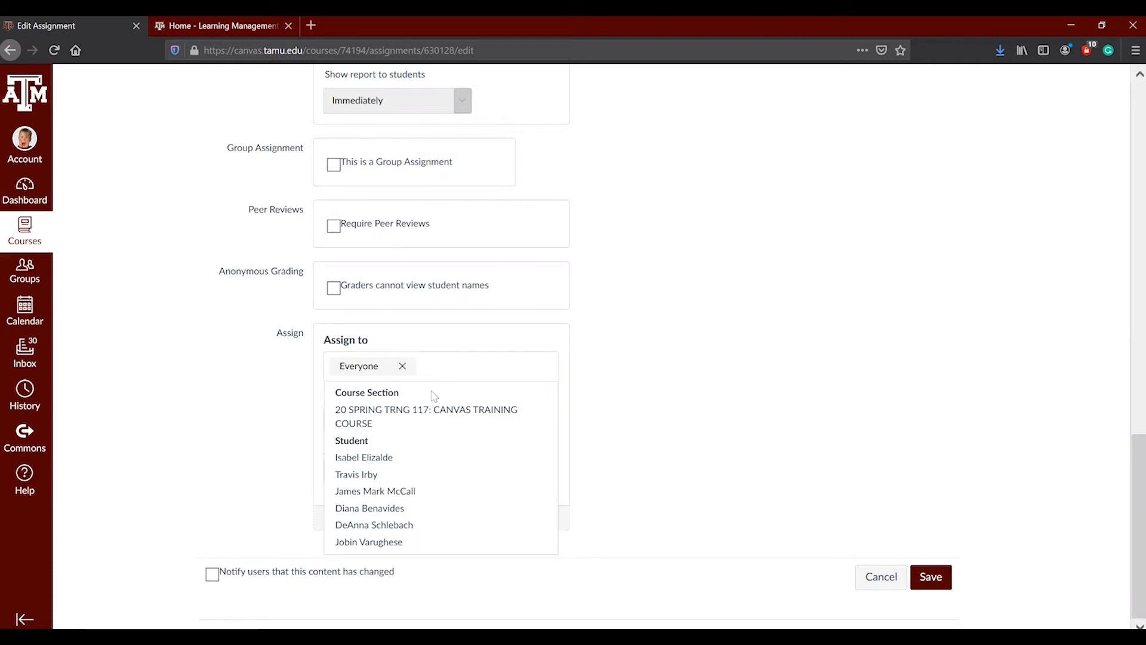
left_click(664, 403)
- Examine the Due, Available from and Until date settings, including the calendar for picking the availability date
left_click(409, 421)
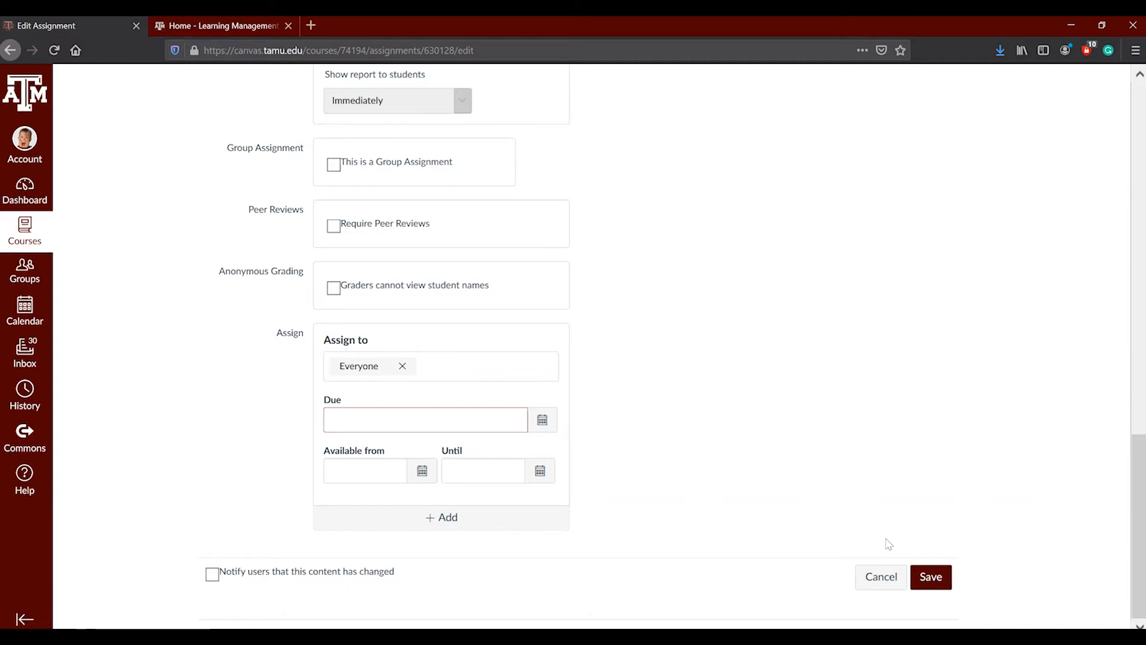
left_click(395, 470)
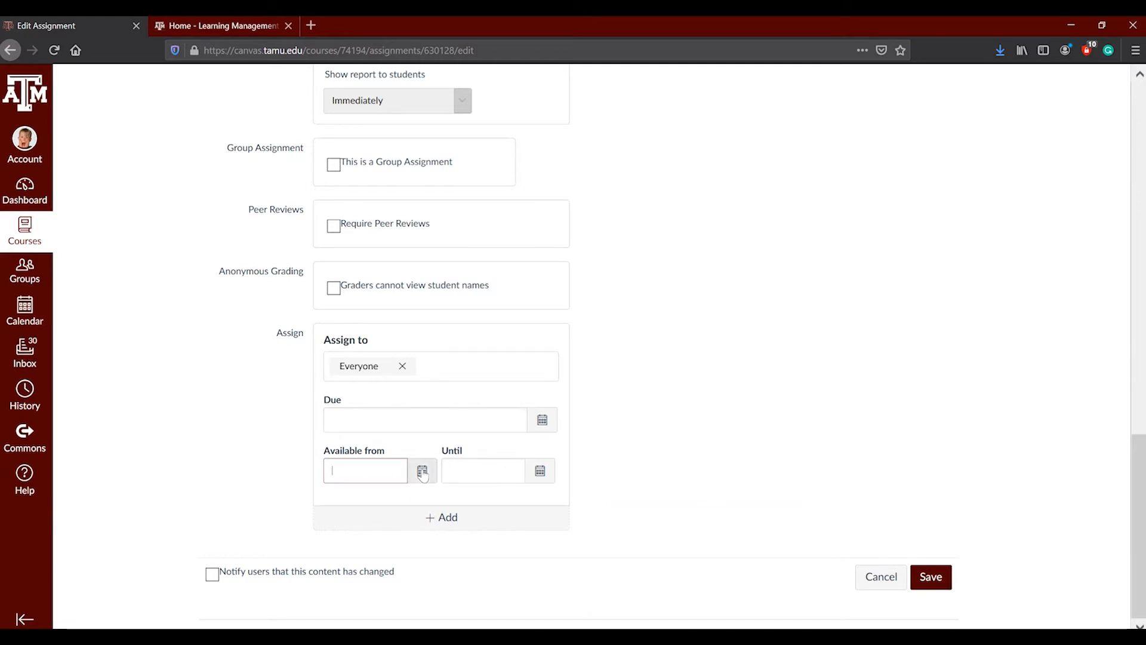
left_click(421, 472)
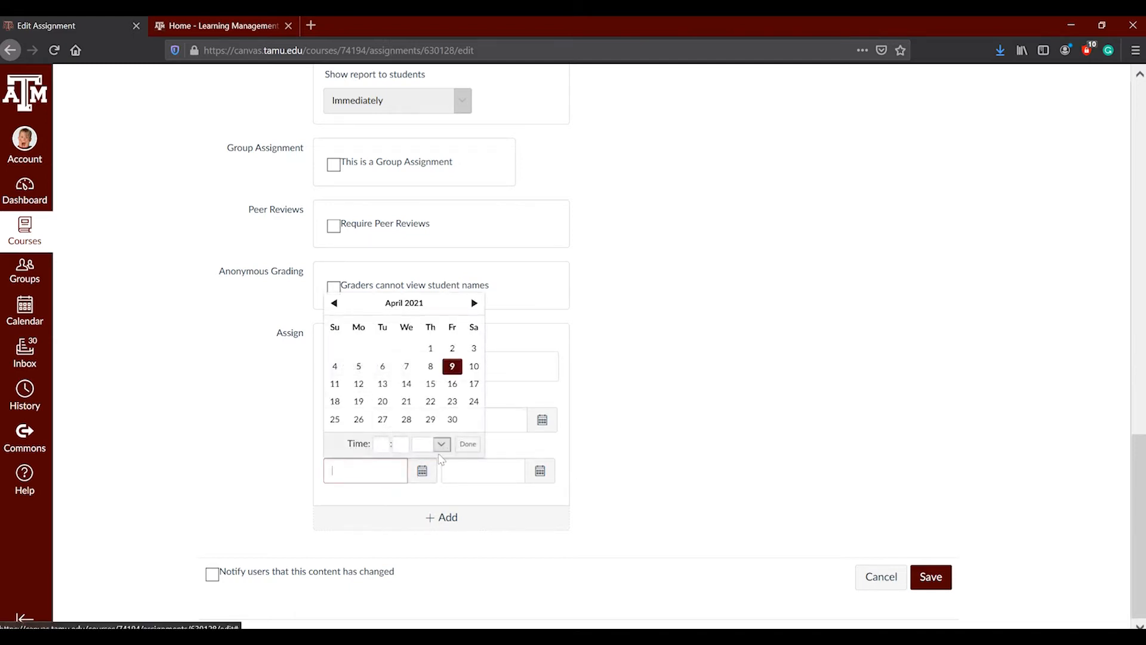
left_click(486, 472)
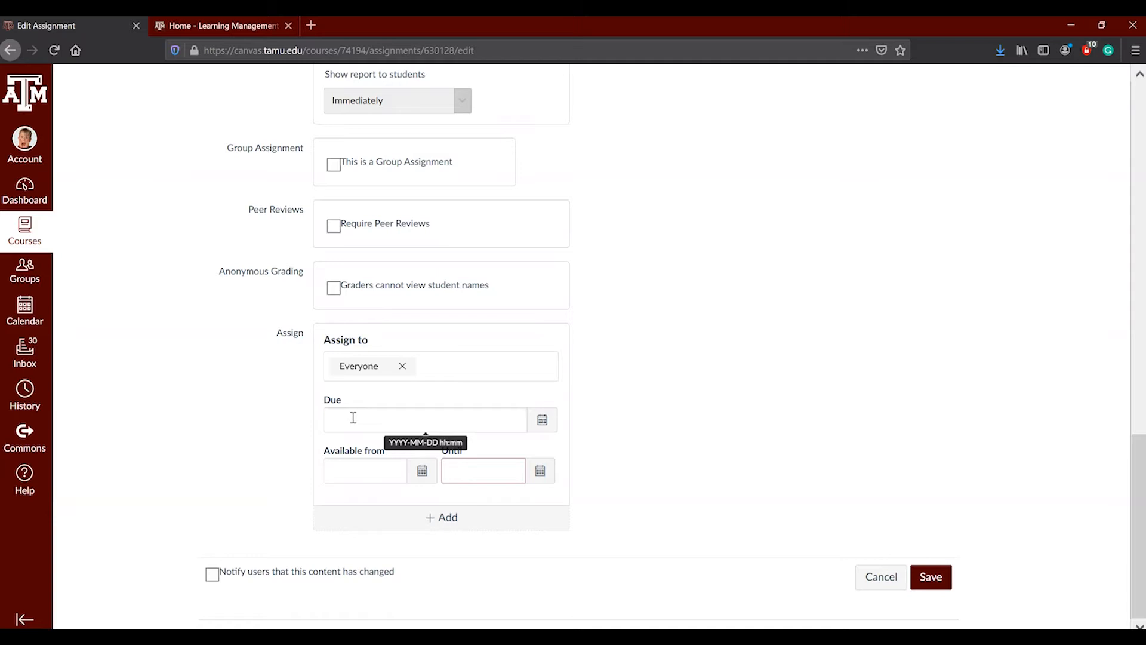
- Add a second Assign to entry for one individual student and make its Due date ready for entry
left_click(448, 519)
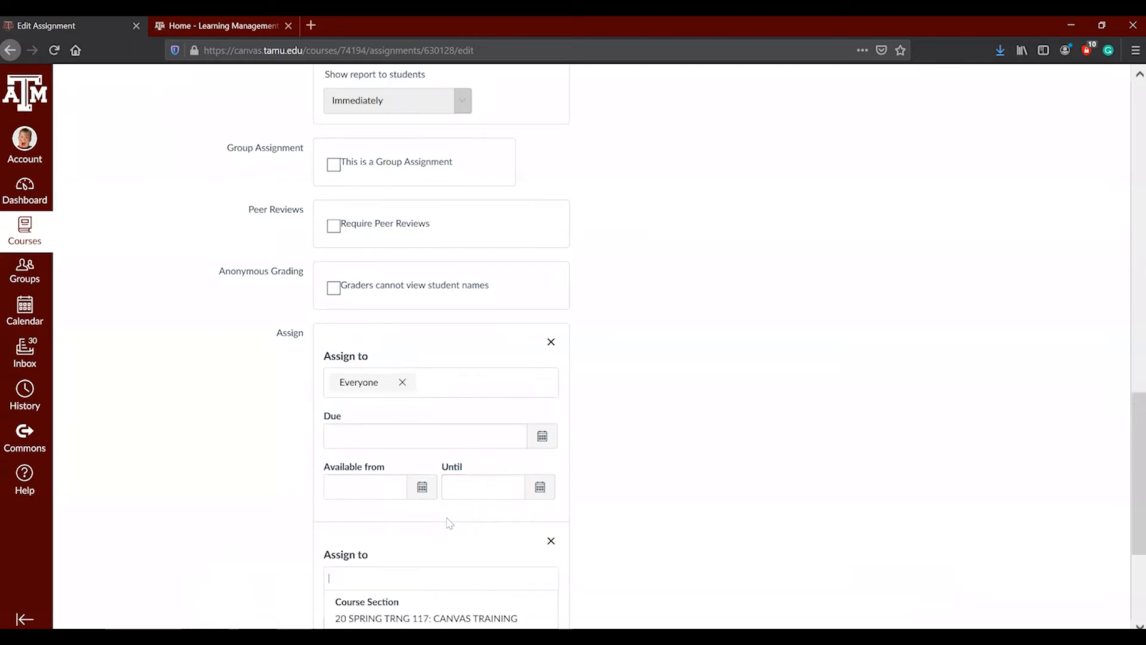
scroll(393, 571, "down", 3)
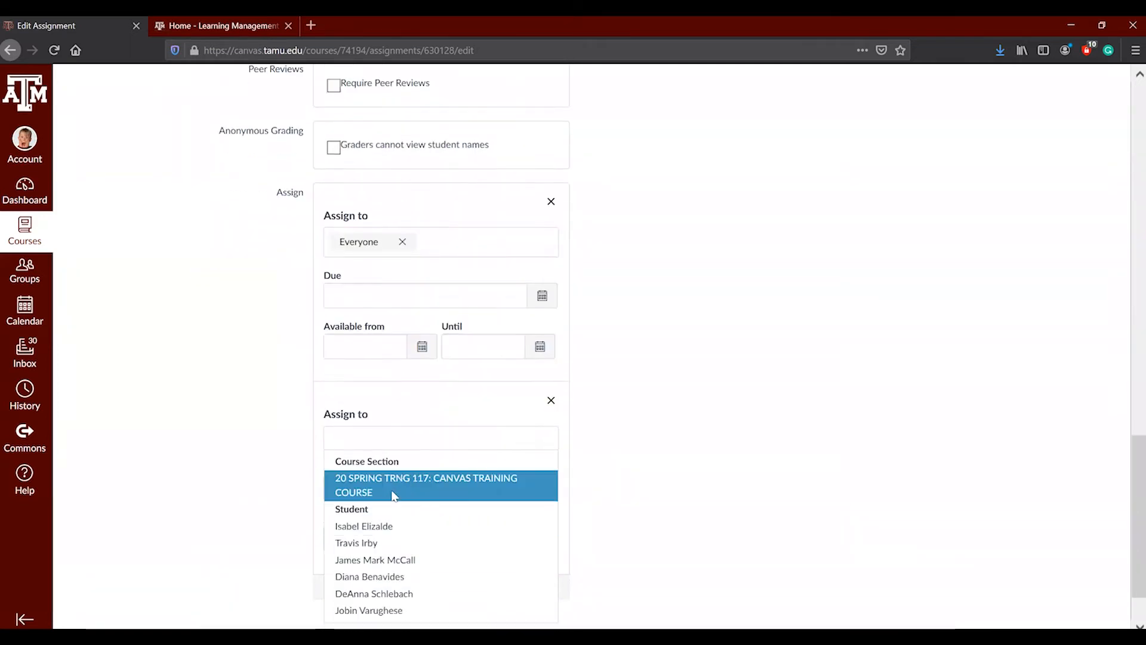
left_click(382, 528)
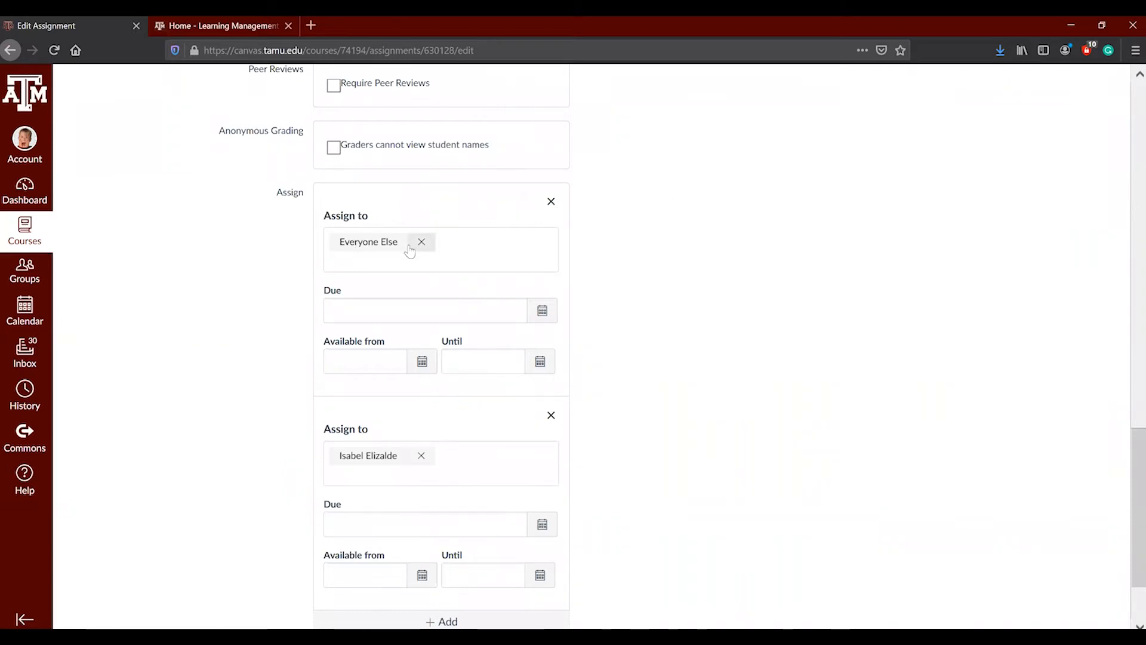
left_click(358, 525)
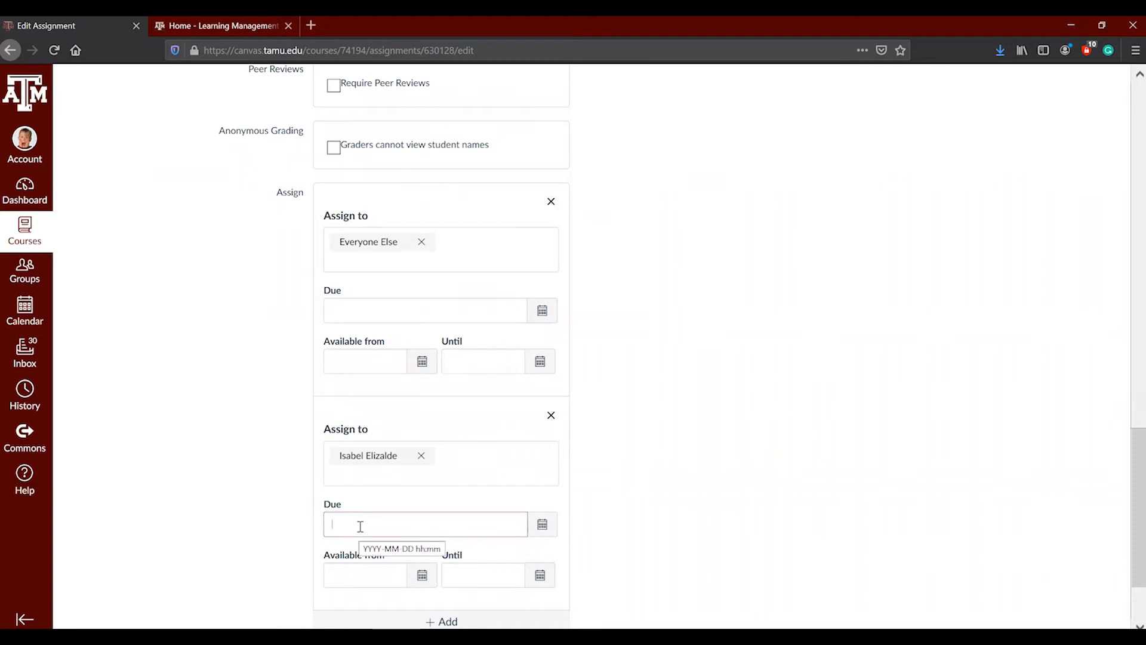
scroll(368, 529, "down", 3)
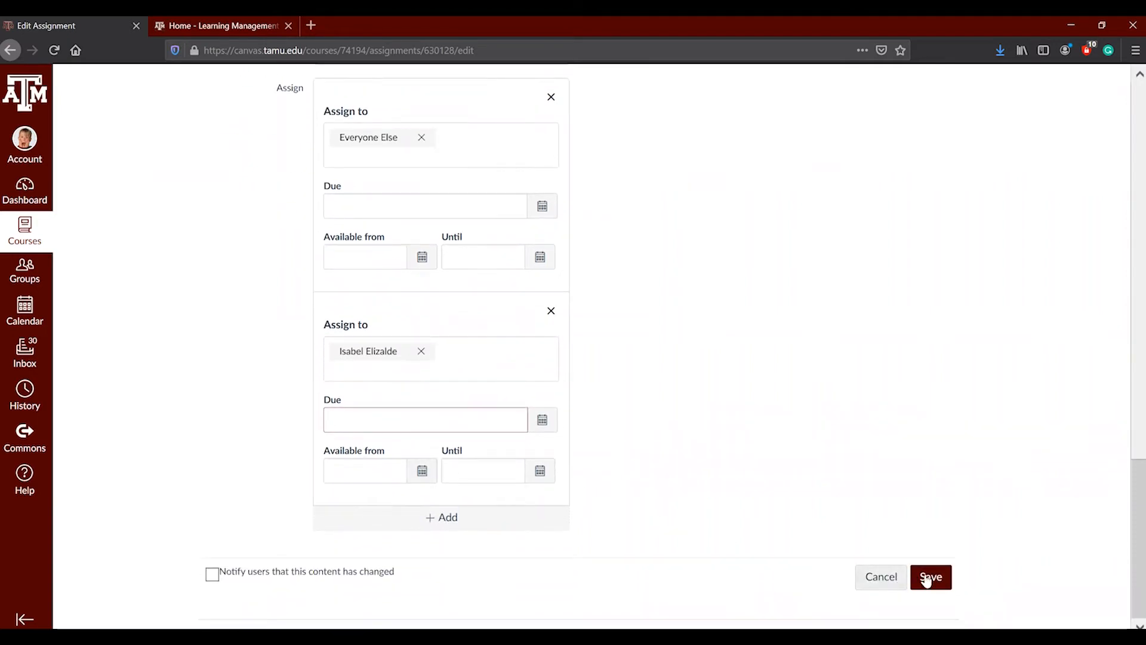
- Discard the unsaved assignment edits and duplicate Week 1: Individual Assignment [Title Here] within the Week 1: Topic/Title module
left_click(881, 576)
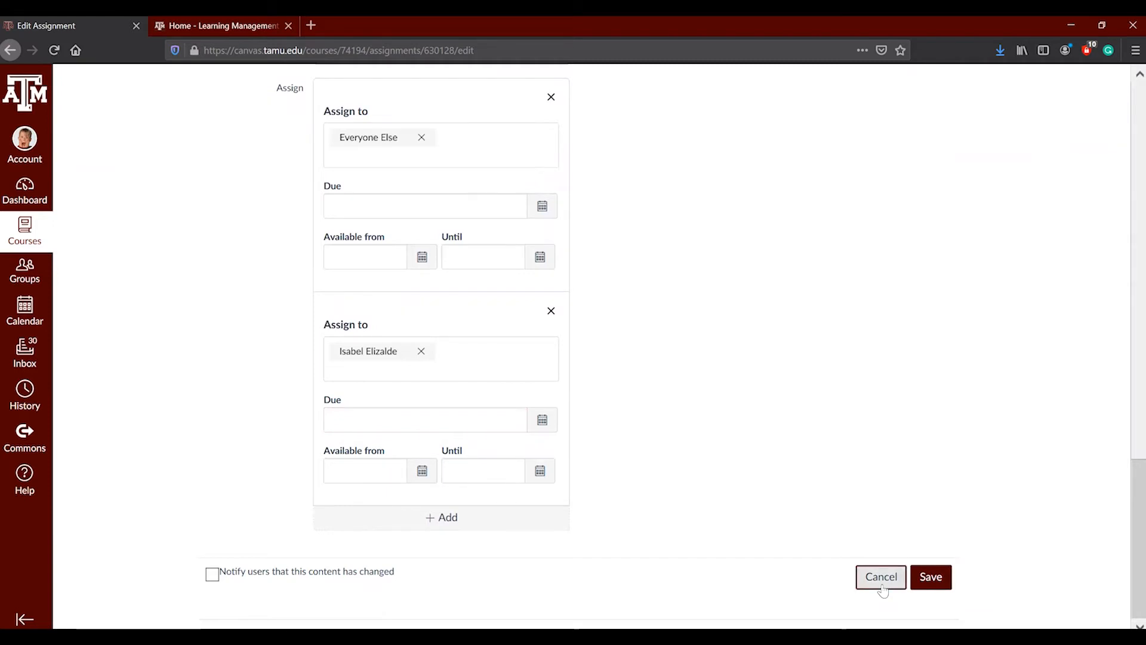
left_click(881, 587)
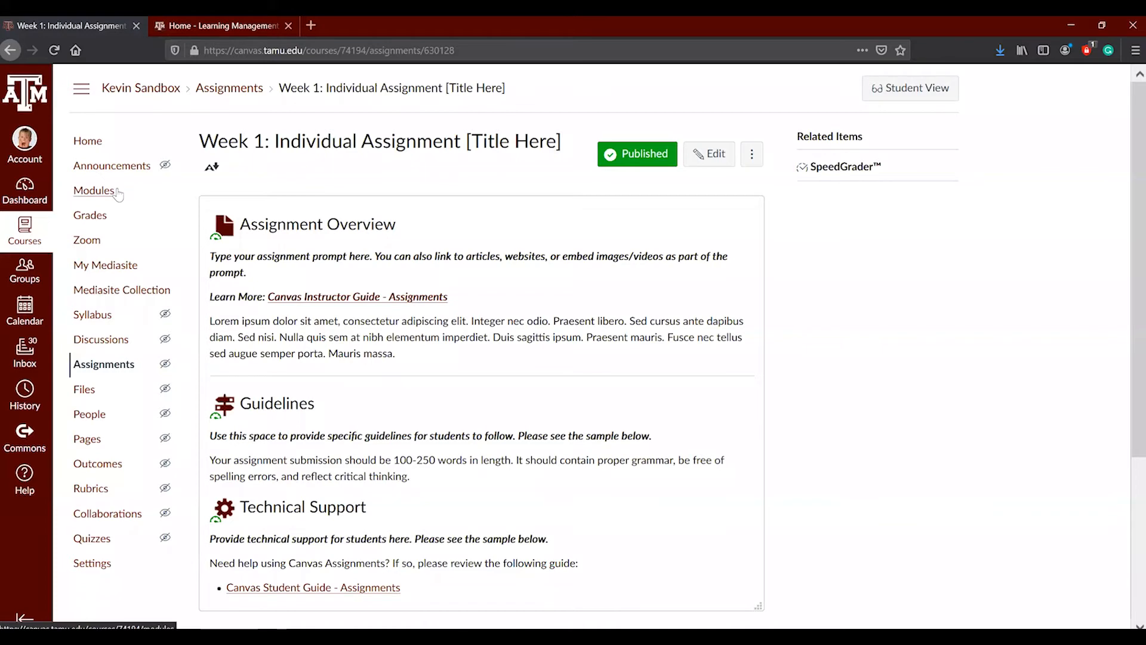
left_click(117, 192)
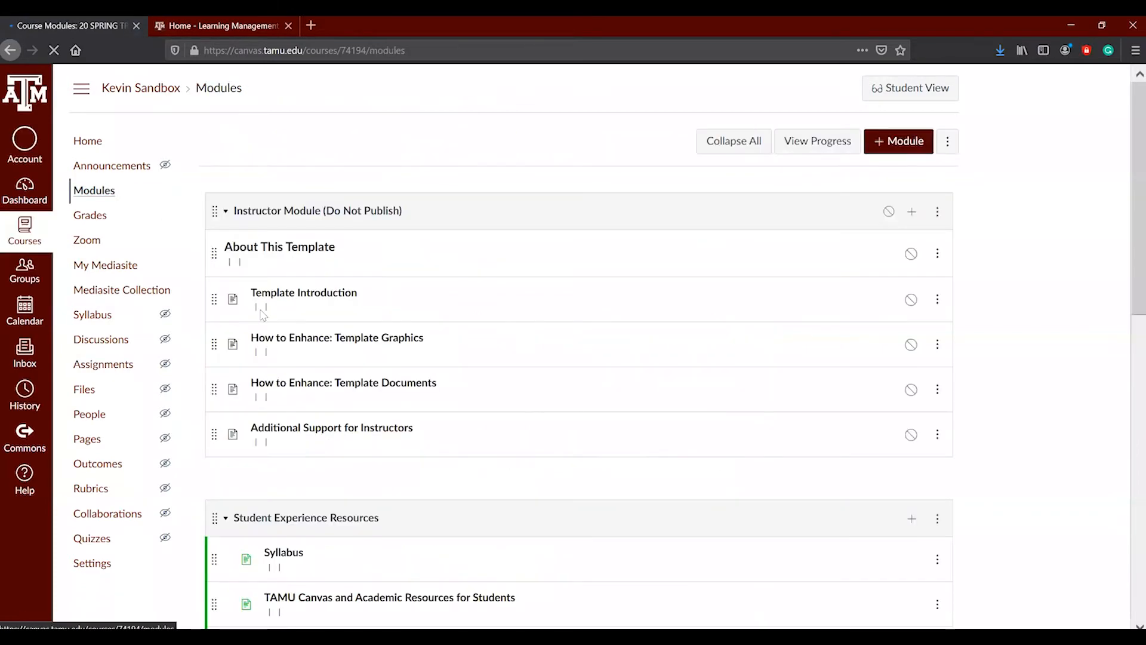
scroll(305, 352, "down", 3)
scroll(306, 353, "down", 9)
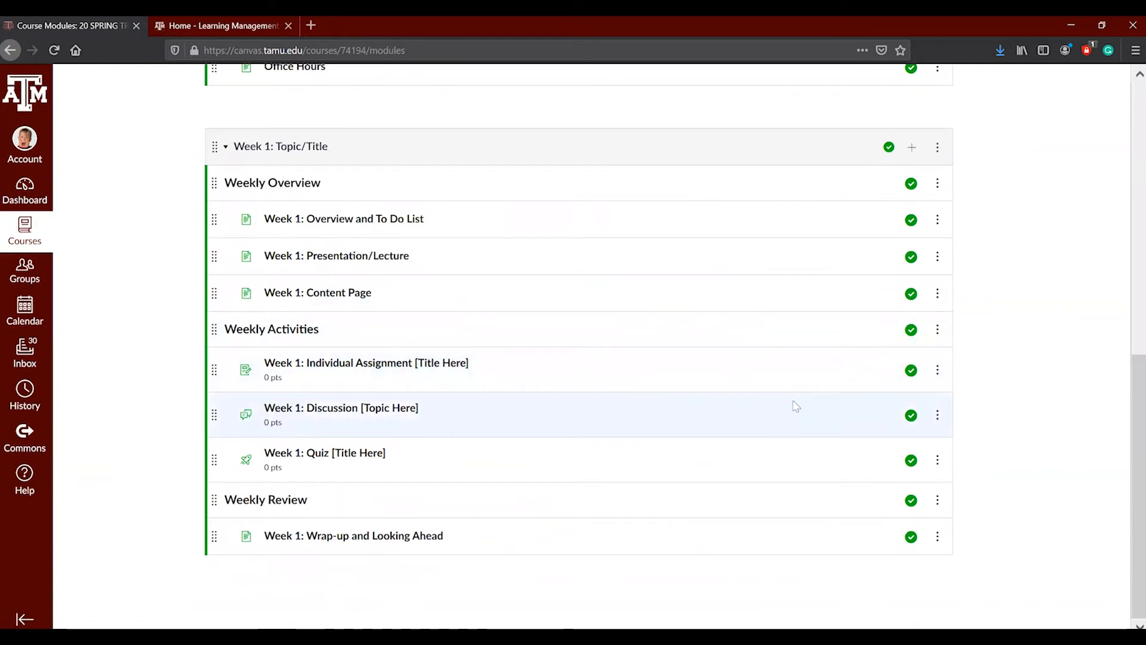
left_click(937, 370)
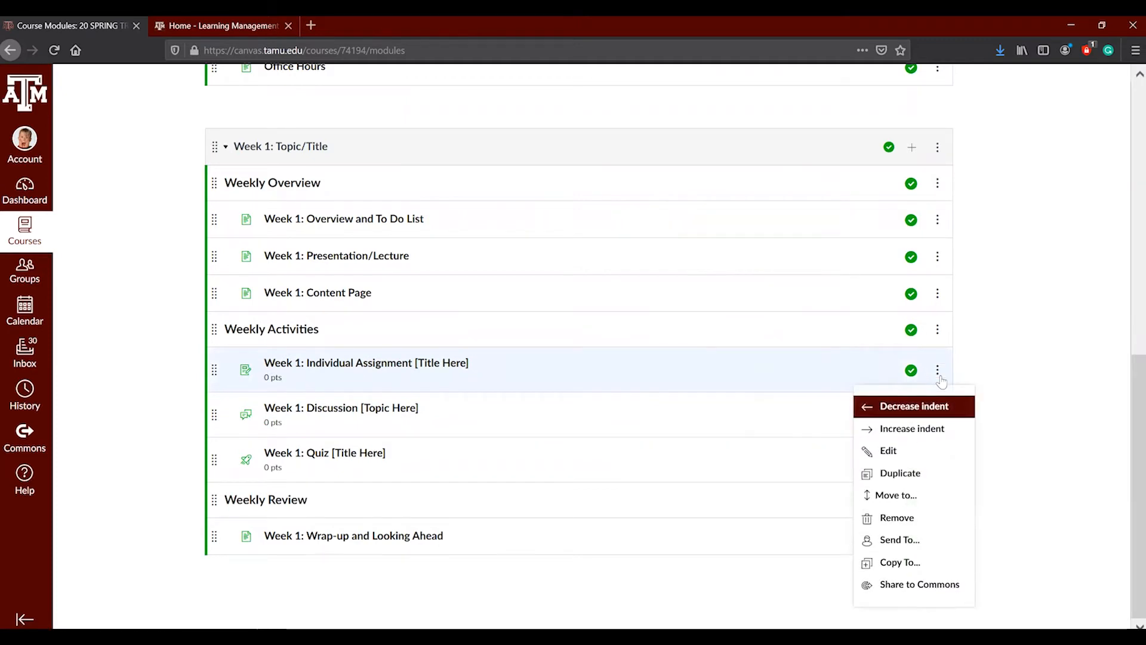
left_click(887, 474)
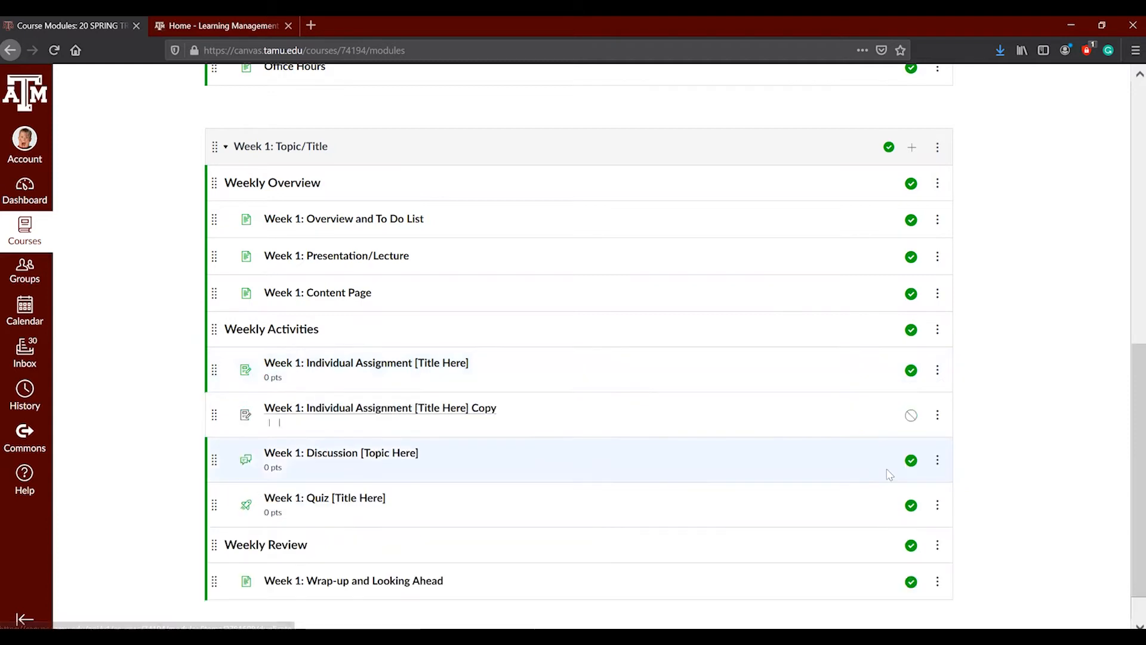
- Try changing the week number in the copied assignment's title to 2, look through its settings, and leave the editor without saving
left_click(460, 412)
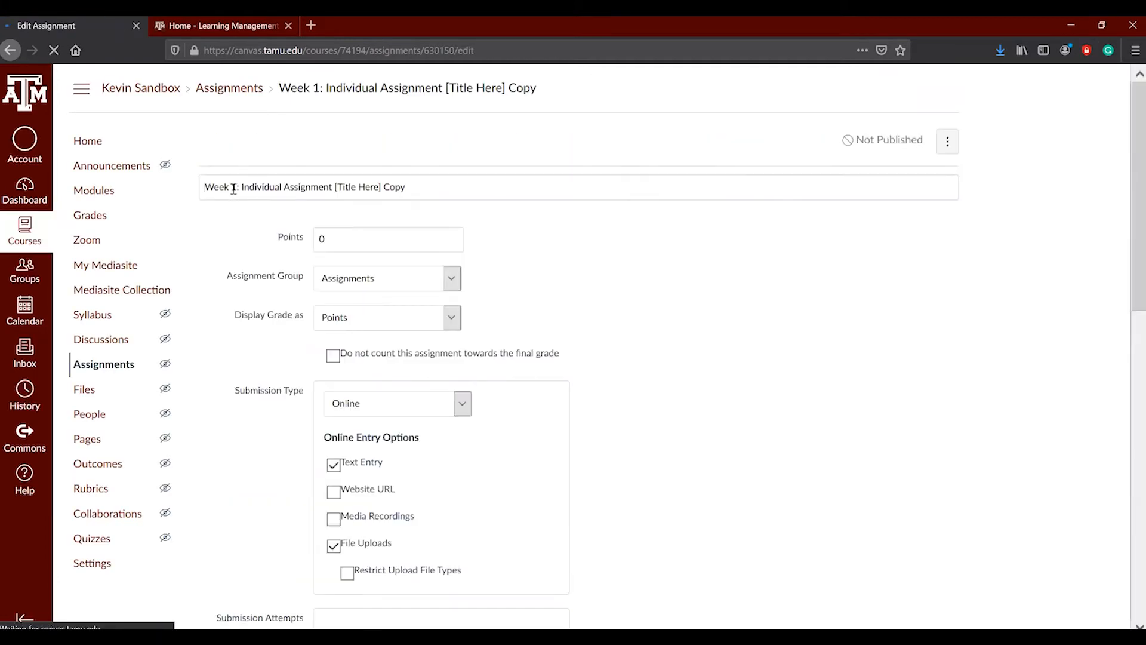
double_click(232, 188)
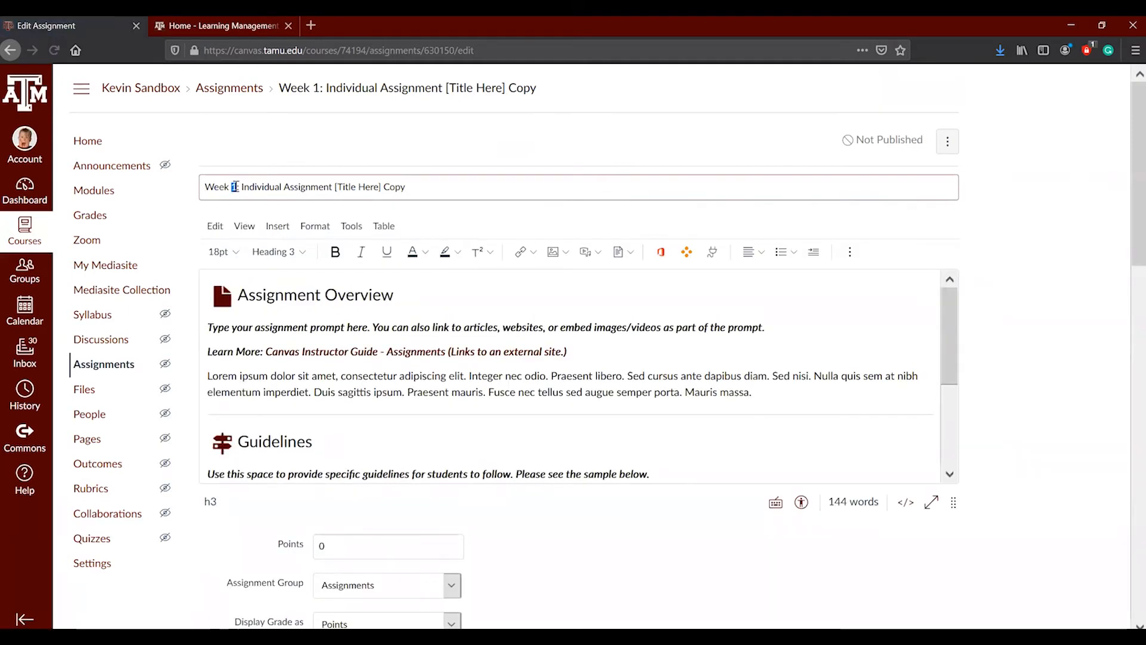
type("2")
scroll(291, 424, "down", 3)
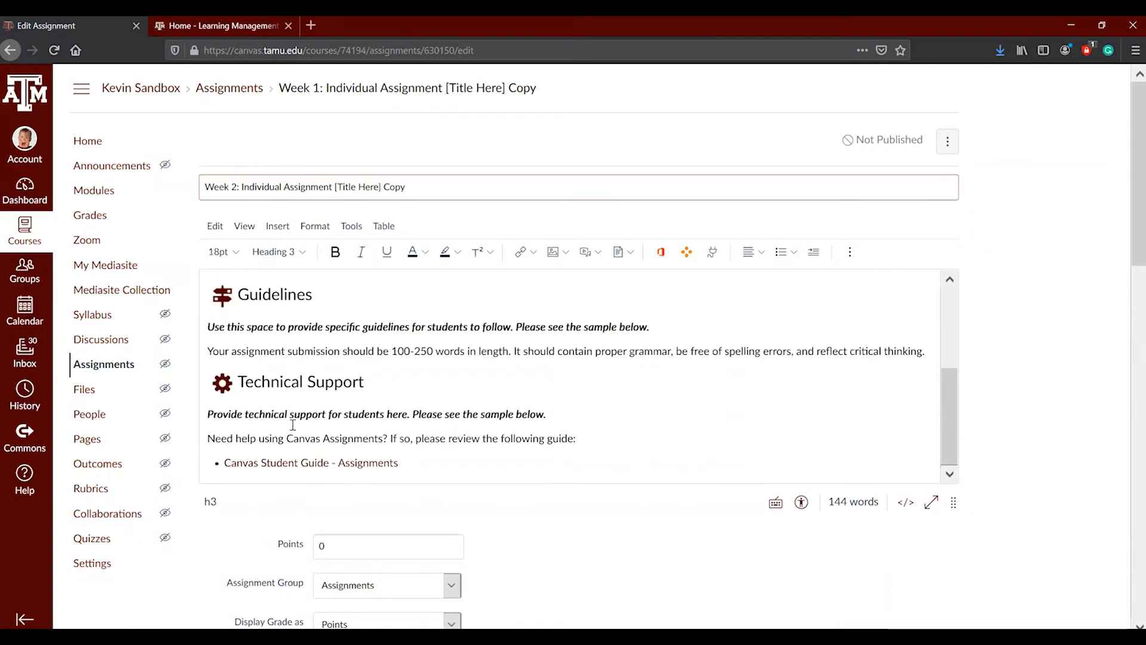
scroll(652, 481, "down", 15)
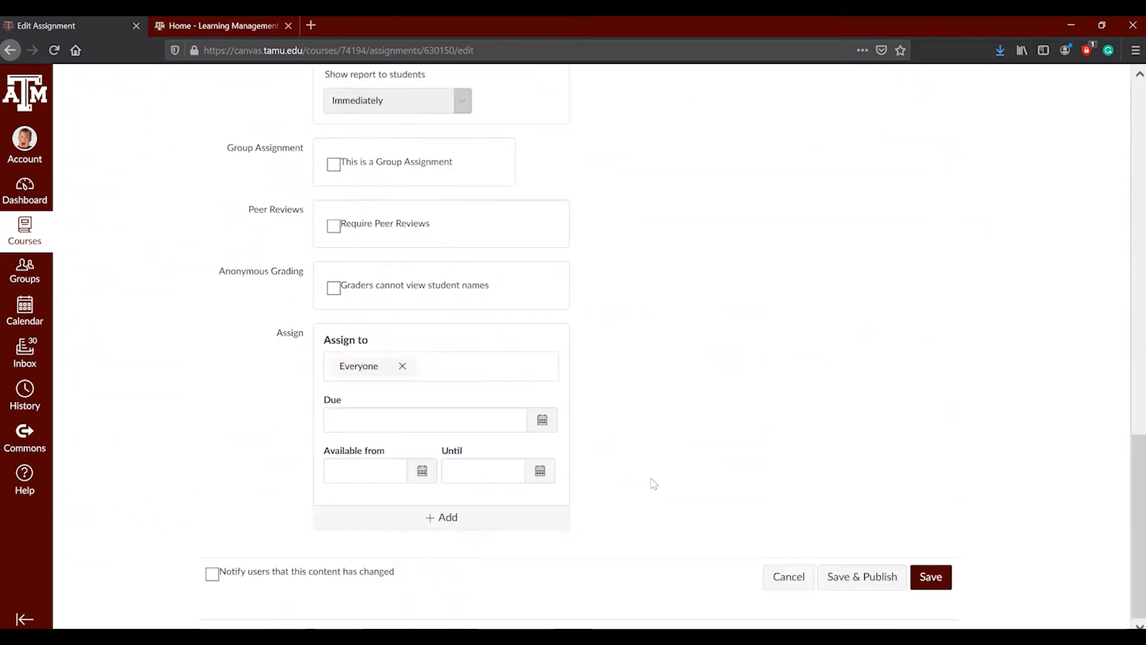
left_click(787, 579)
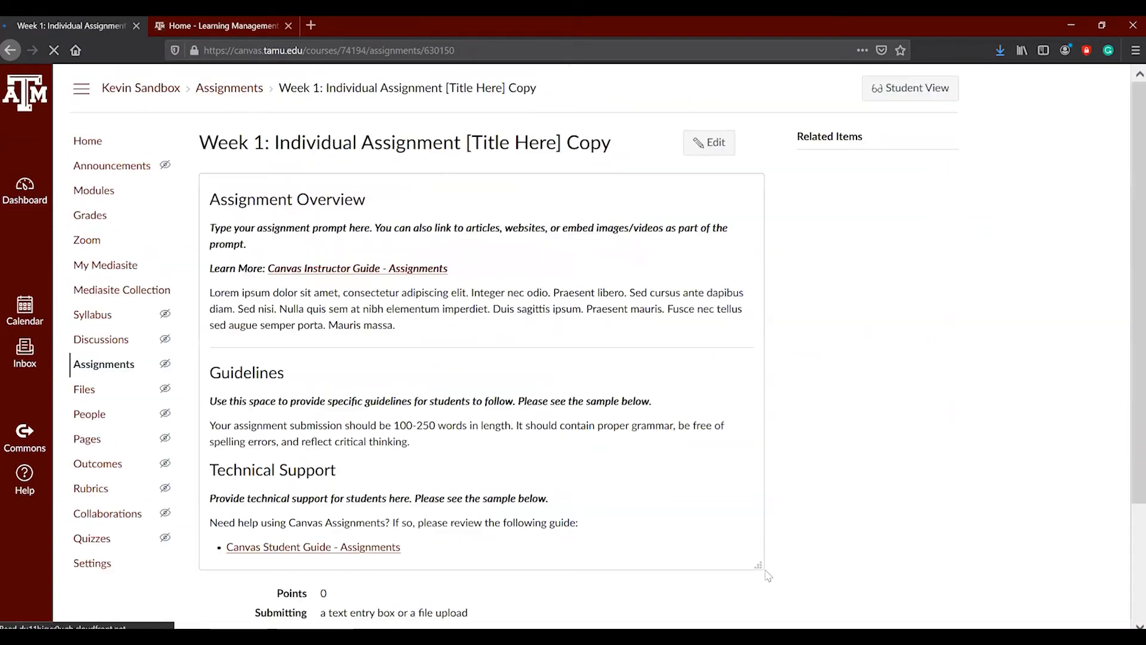
- Start adding an item to the Week 1: Topic/Title module, choosing to create a new assignment for it
left_click(113, 201)
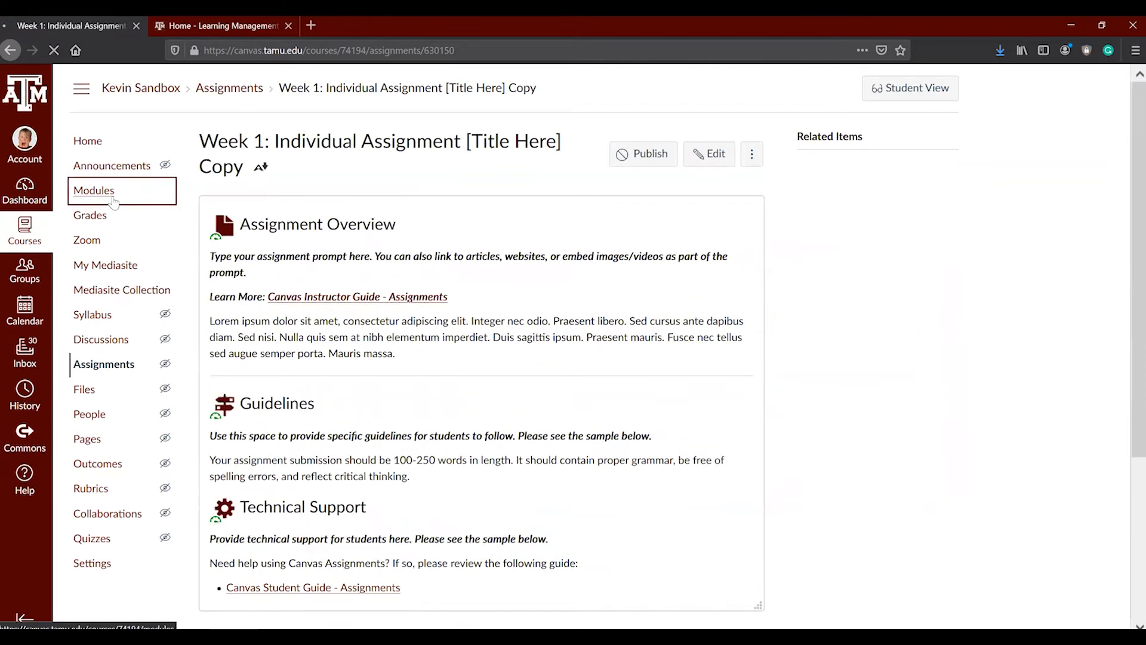
scroll(450, 410, "down", 6)
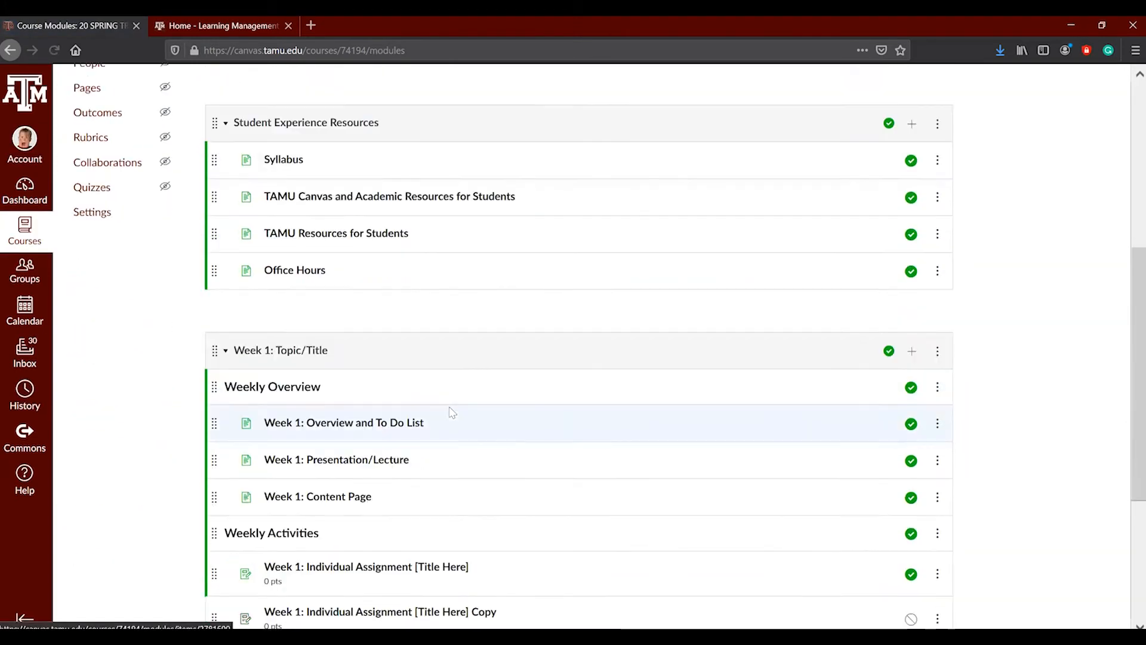
scroll(450, 410, "down", 2)
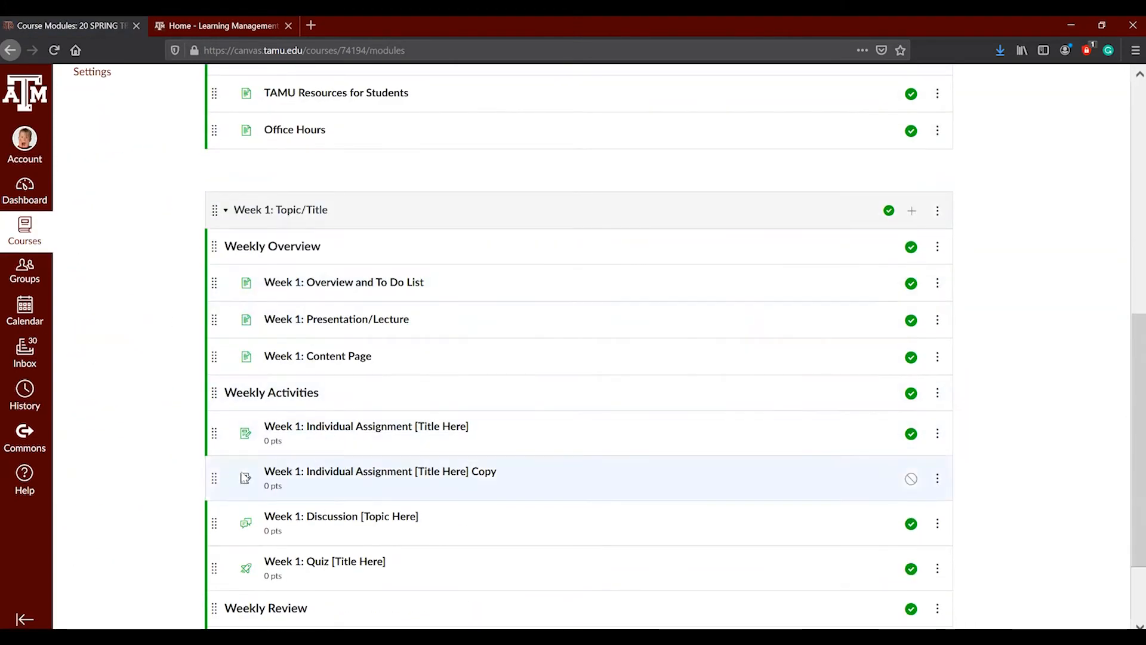
scroll(245, 478, "down", 2)
scroll(245, 478, "up", 1)
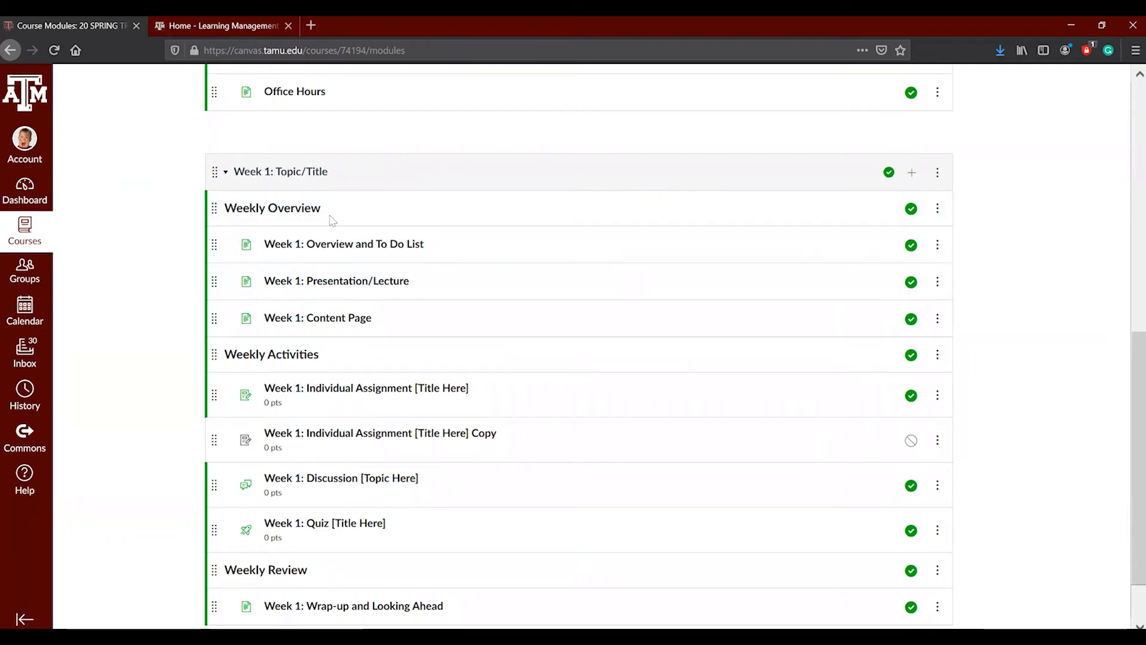
left_click(912, 173)
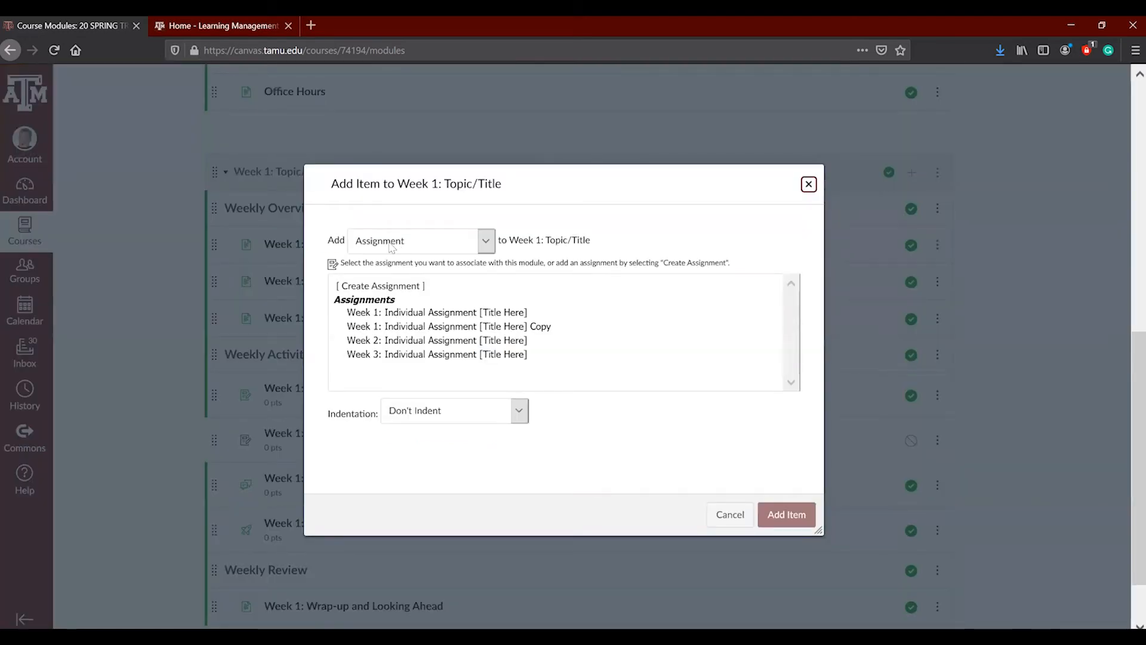
left_click(391, 247)
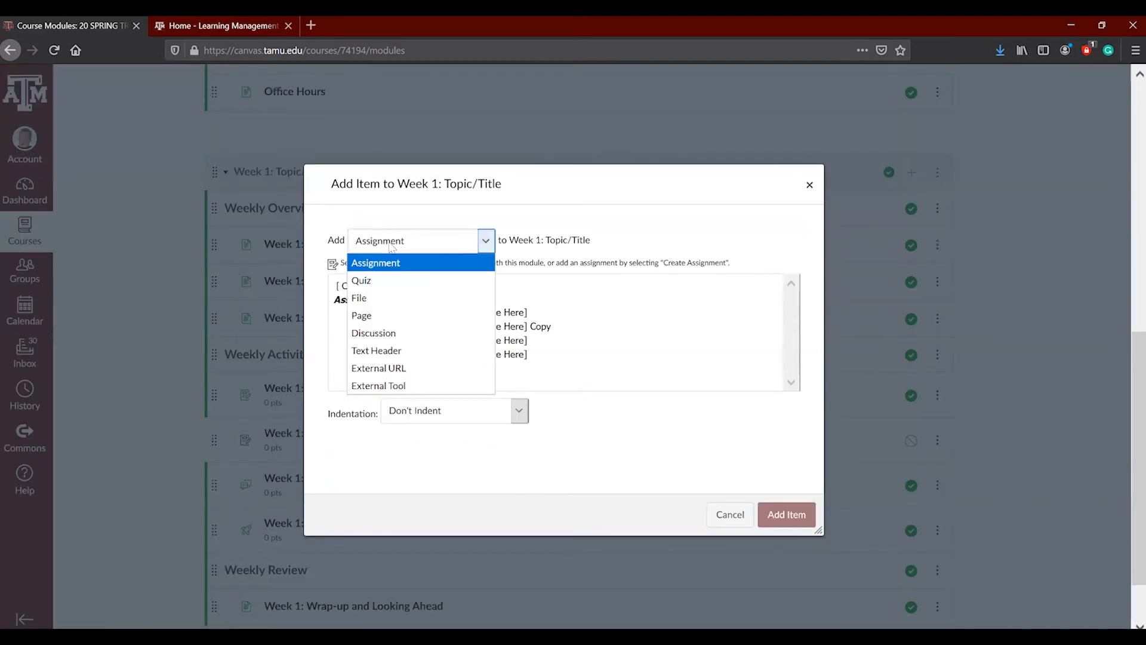
left_click(390, 247)
left_click(383, 290)
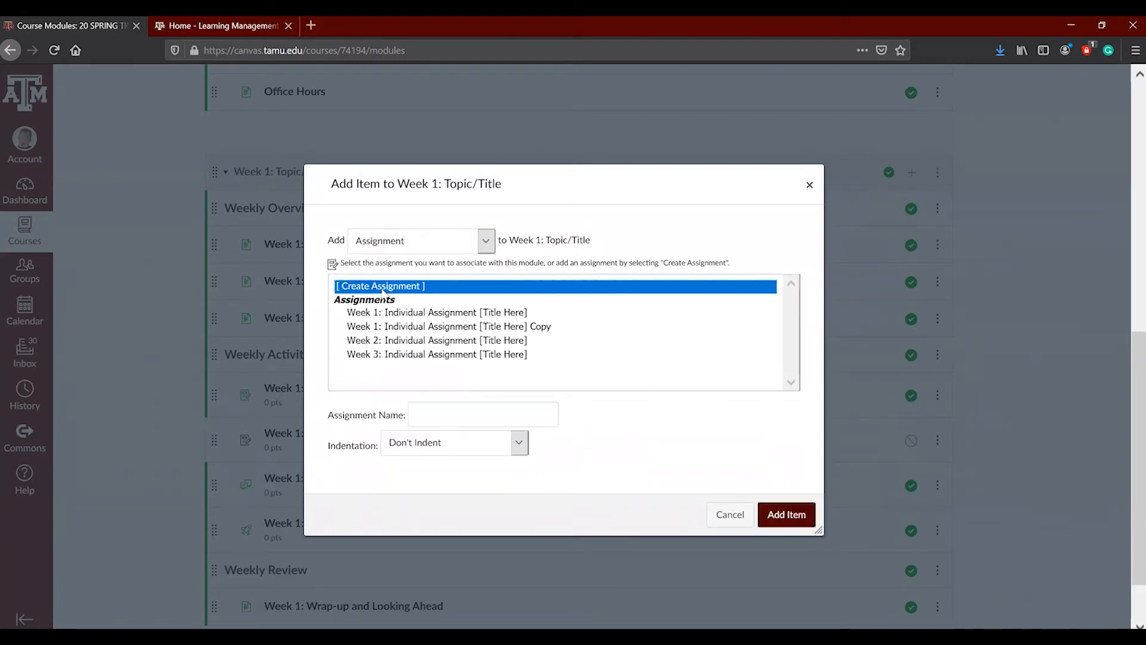
- Add the assignment as "Week 1: Introduction Assingment" with Indent 1 Level, and move it directly below the original Week 1 individual assignment
left_click(434, 418)
type("W")
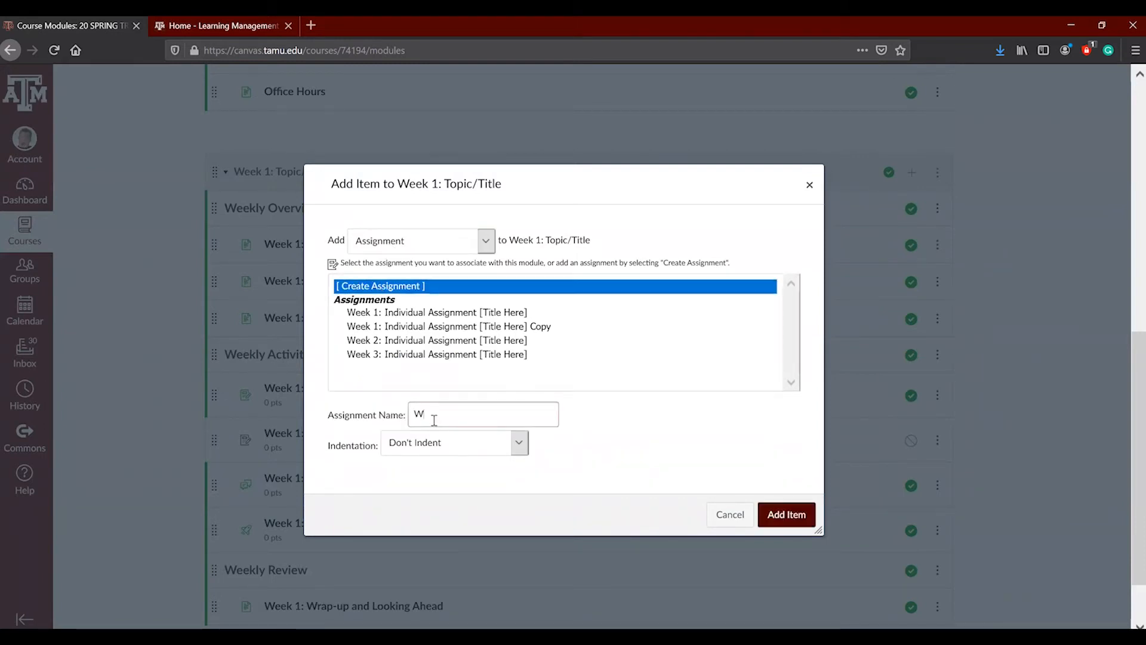
type("eek 1: Introduction Assingment")
left_click(447, 442)
left_click(436, 480)
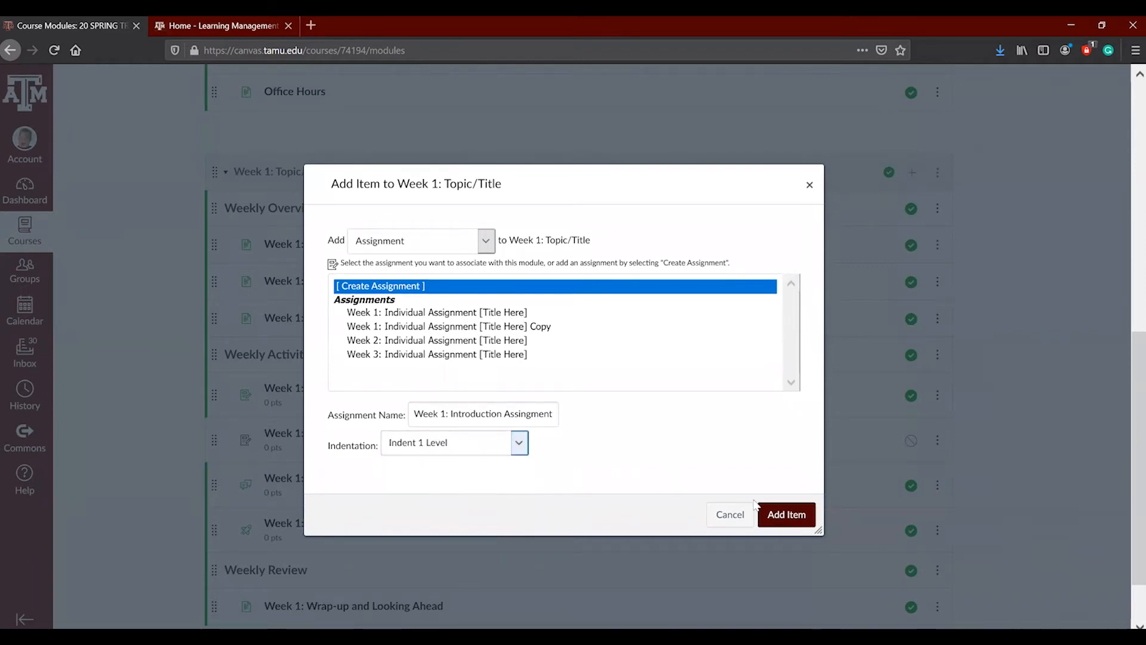
left_click(775, 514)
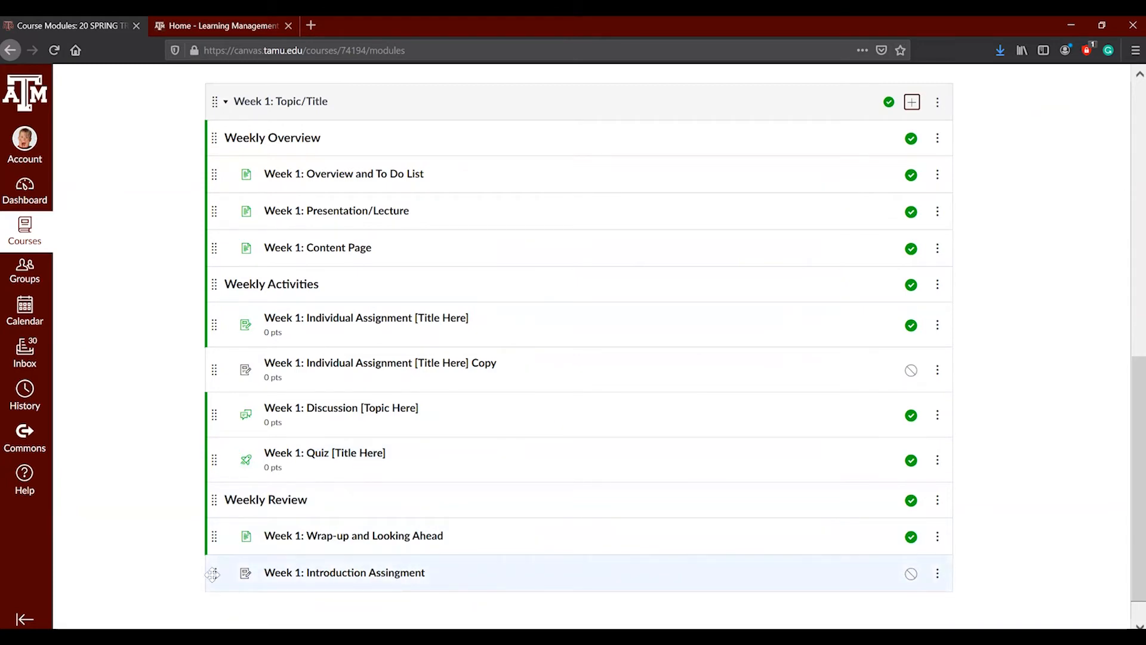
left_click_drag(213, 574, 209, 353)
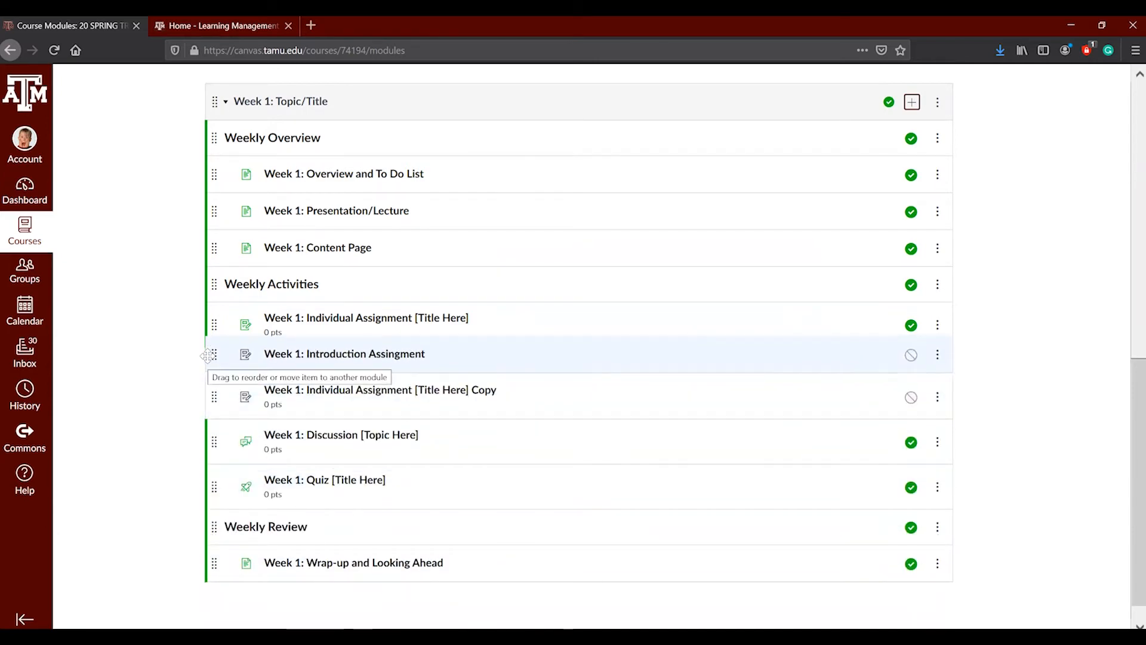
- Open the new introduction assignment for editing and correct its title to "Week 1: Introduction Assignment"
left_click(350, 365)
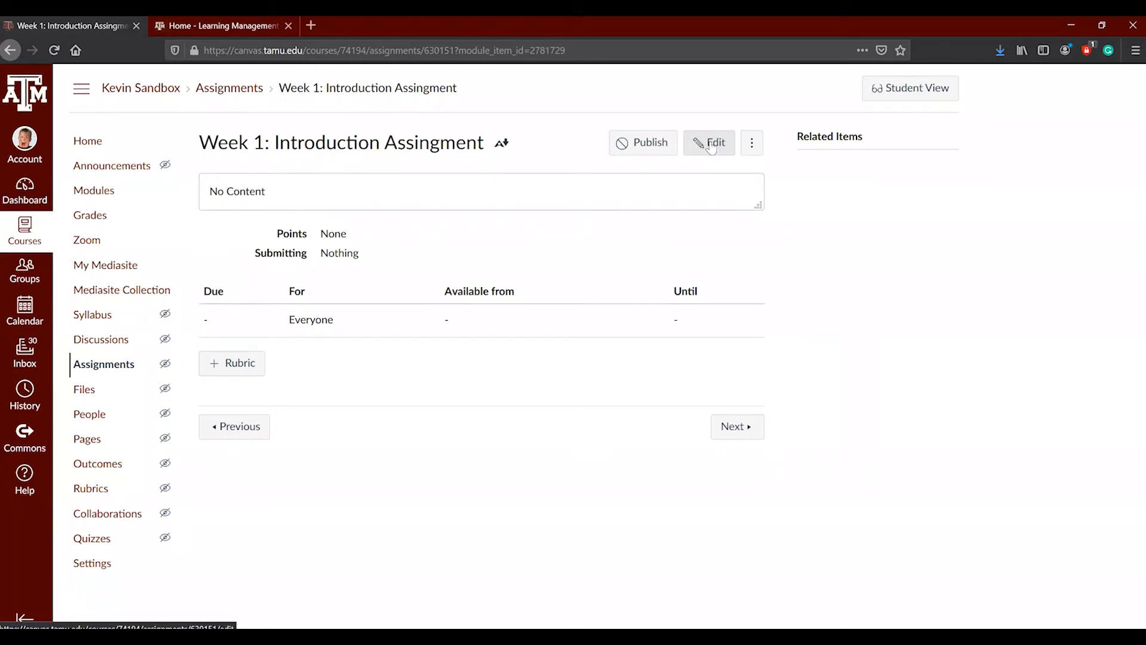
left_click(710, 145)
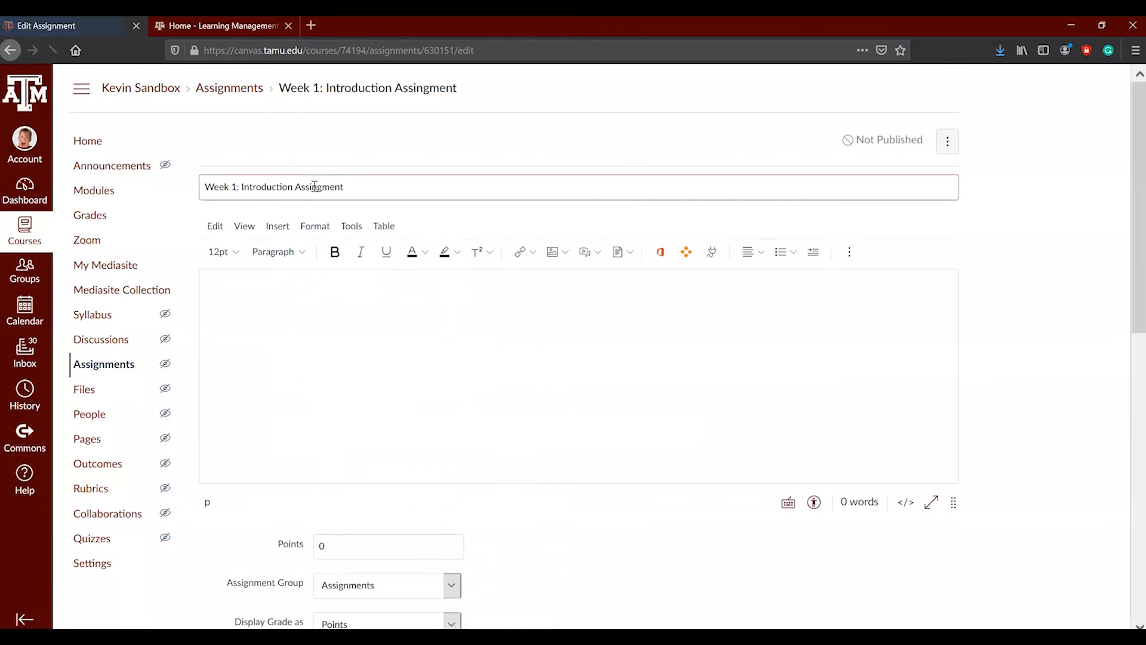
left_click_drag(312, 186, 318, 186)
key("BackSpace")
type("n")
- Review the introduction assignment's content area and settings, save it without publishing, and return to the Week 1 items in the course modules
left_click(388, 296)
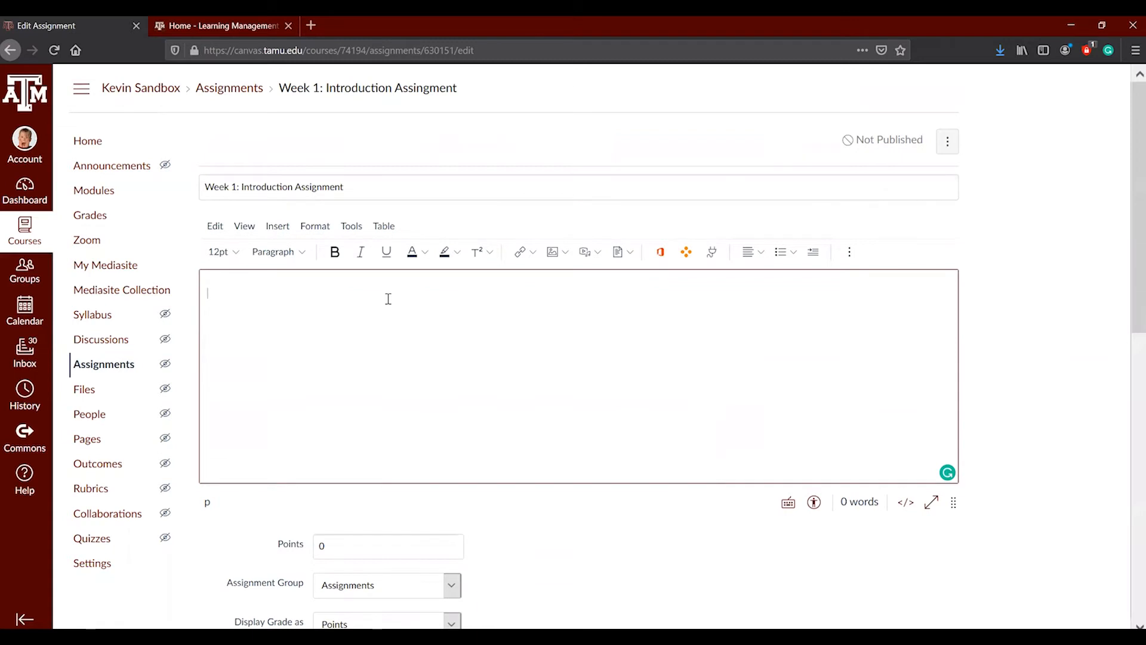
scroll(388, 299, "down", 3)
scroll(401, 394, "down", 2)
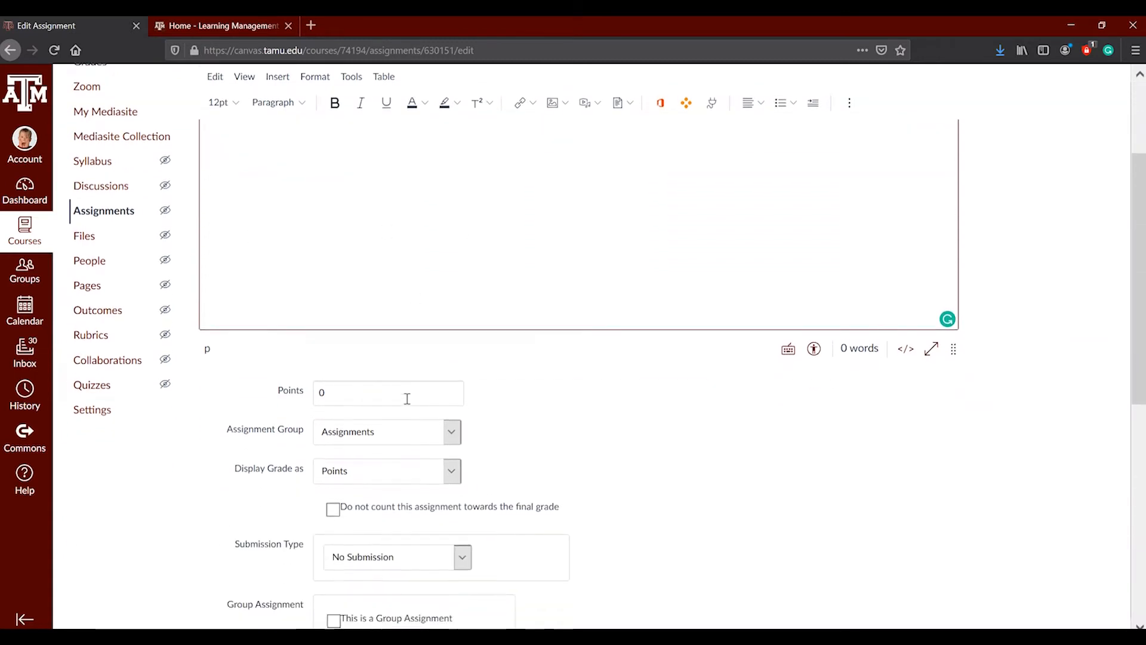
scroll(409, 404, "down", 10)
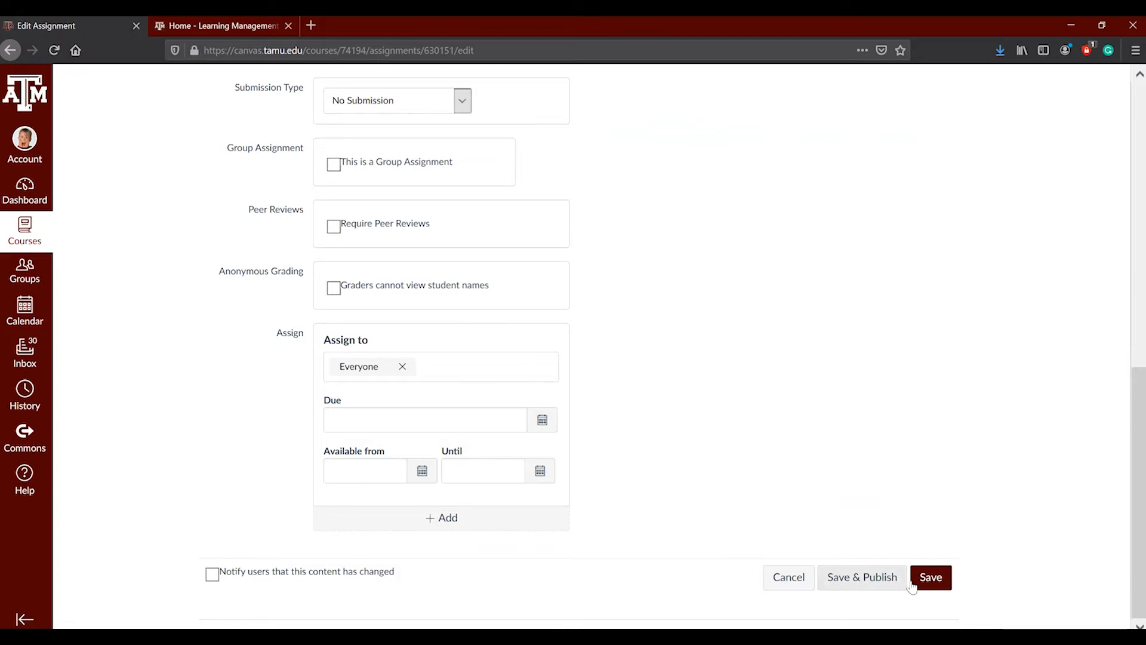
left_click(934, 580)
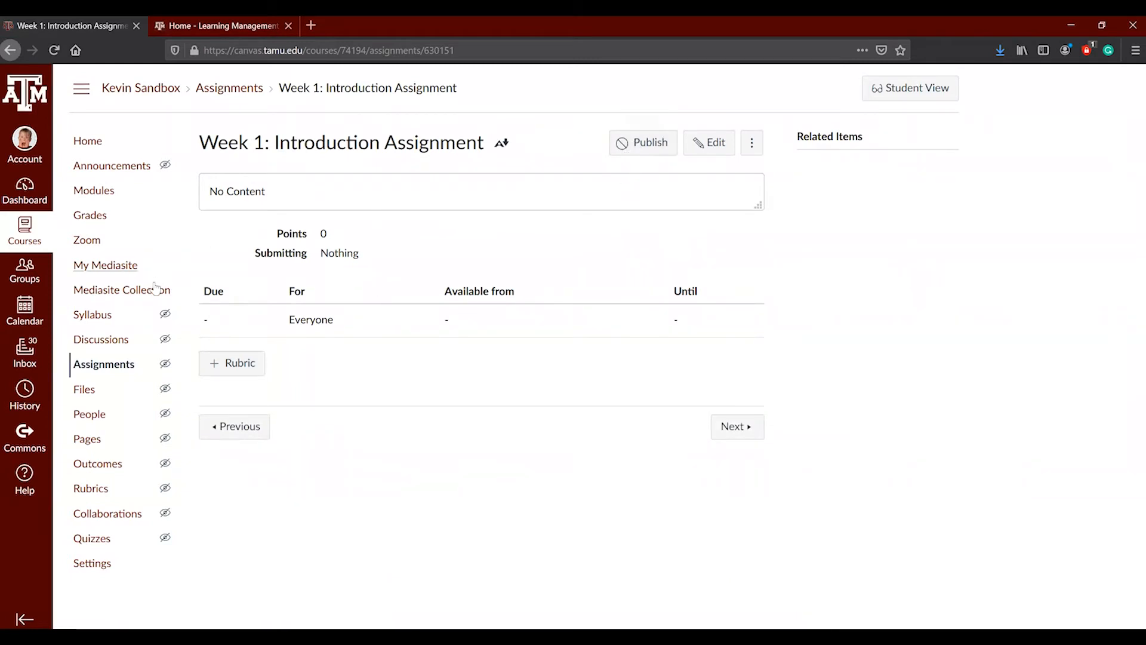
left_click(107, 193)
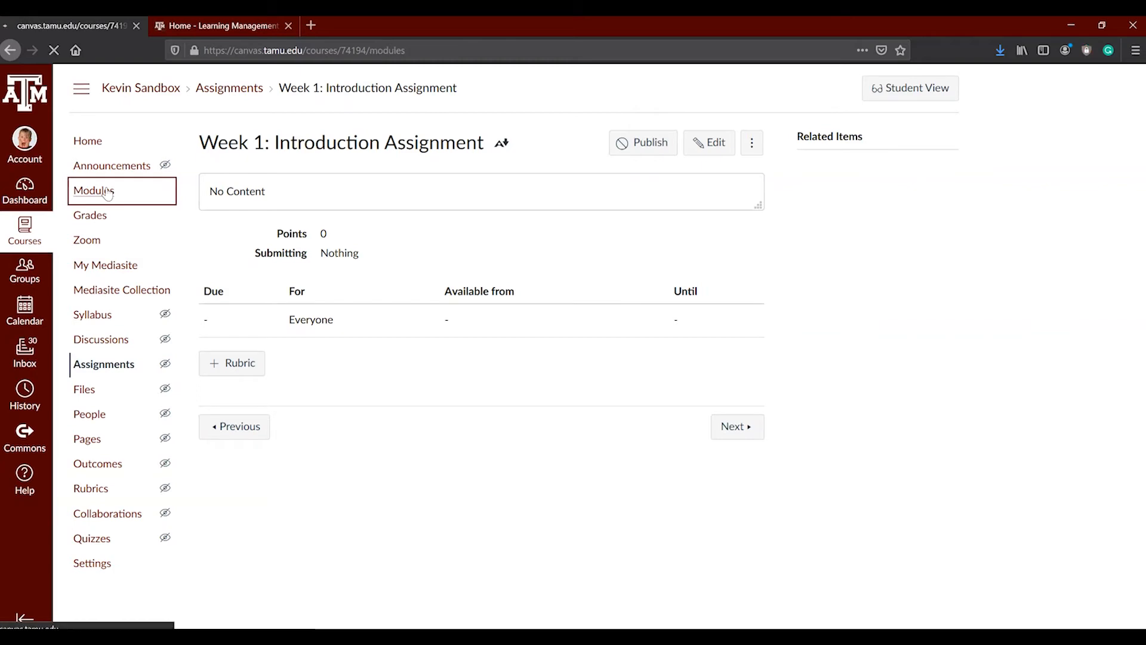
scroll(479, 481, "down", 10)
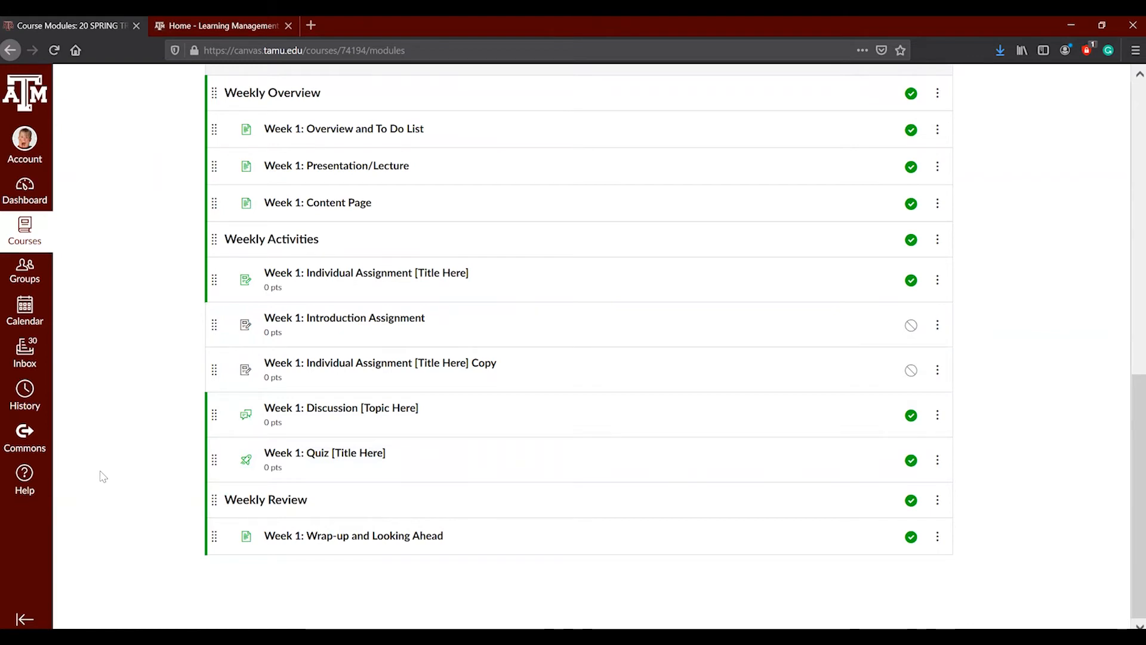
- Switch to the PowerPoint slide show and advance from Create Assignment to the Assignment Best Practices slide
mouse_move(281, 636)
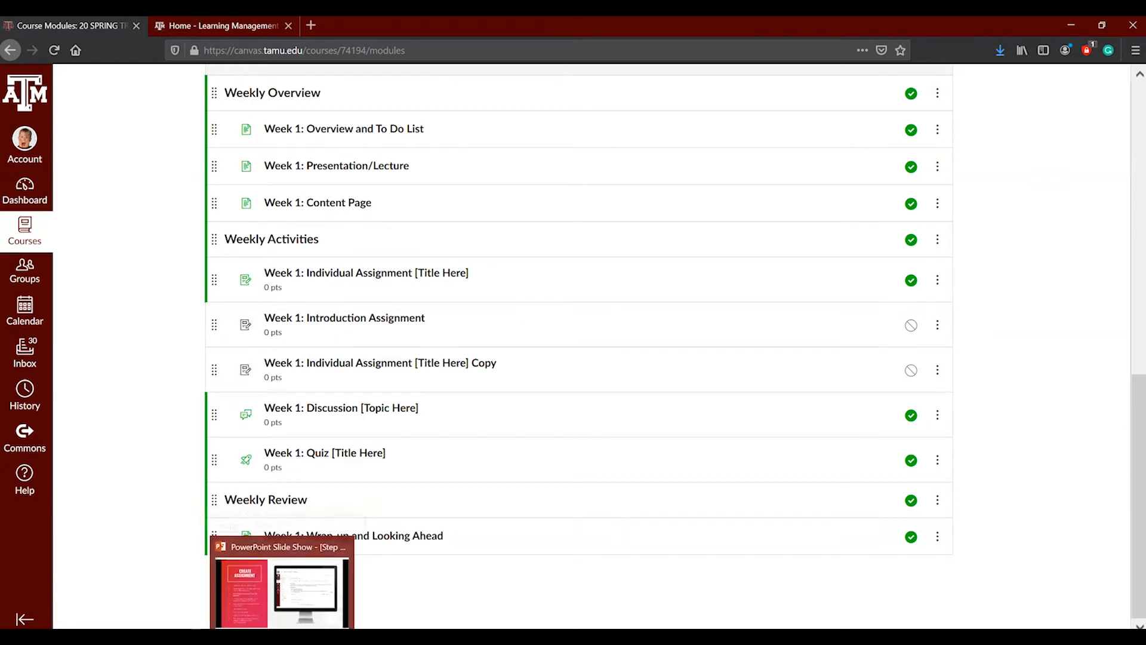
left_click(276, 597)
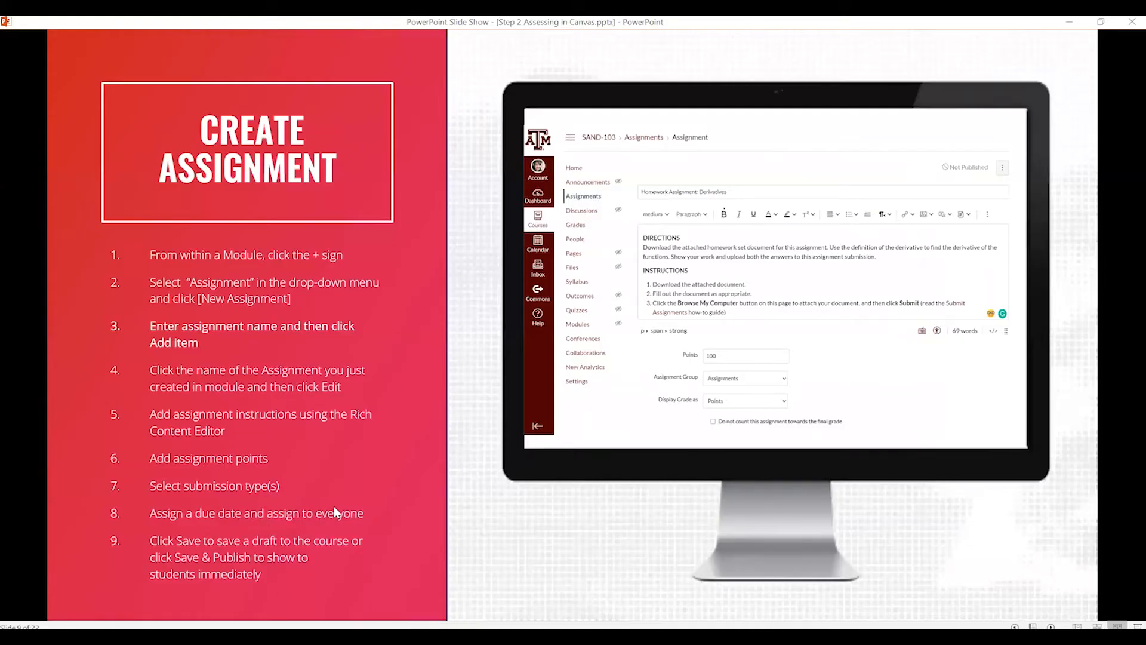
key("Right")
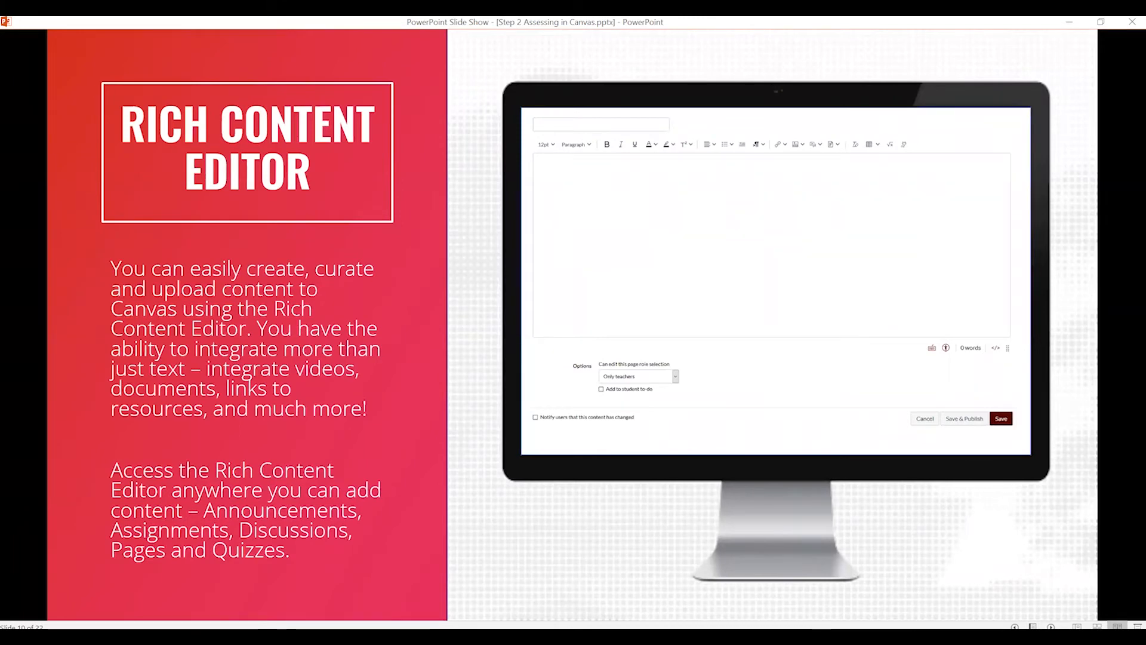
key("Right")
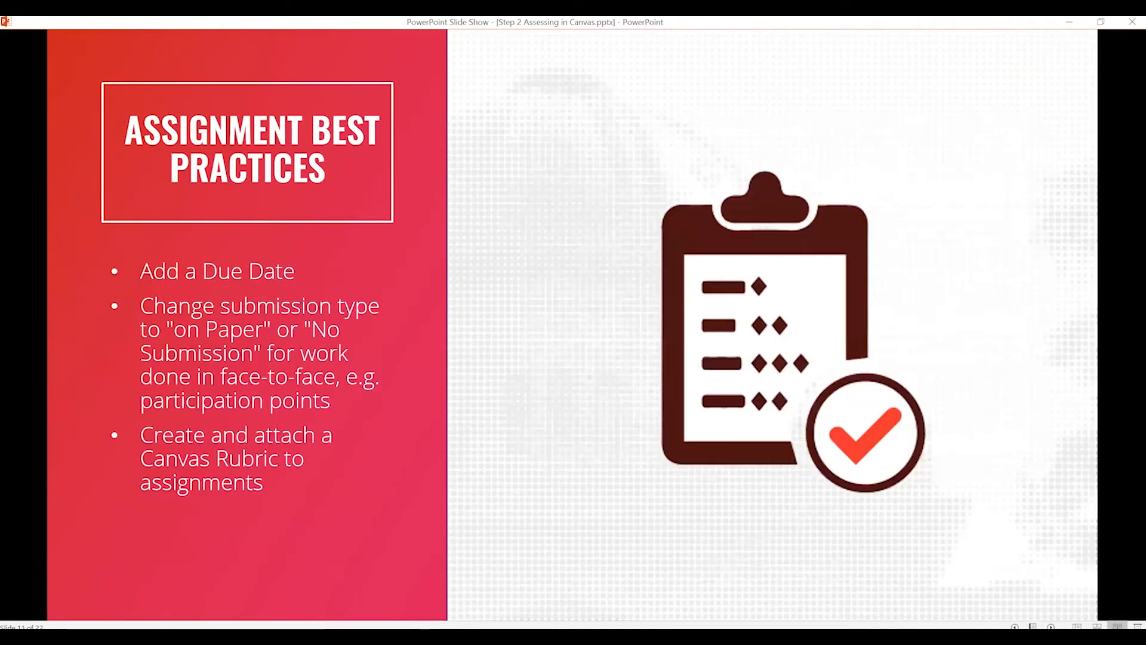
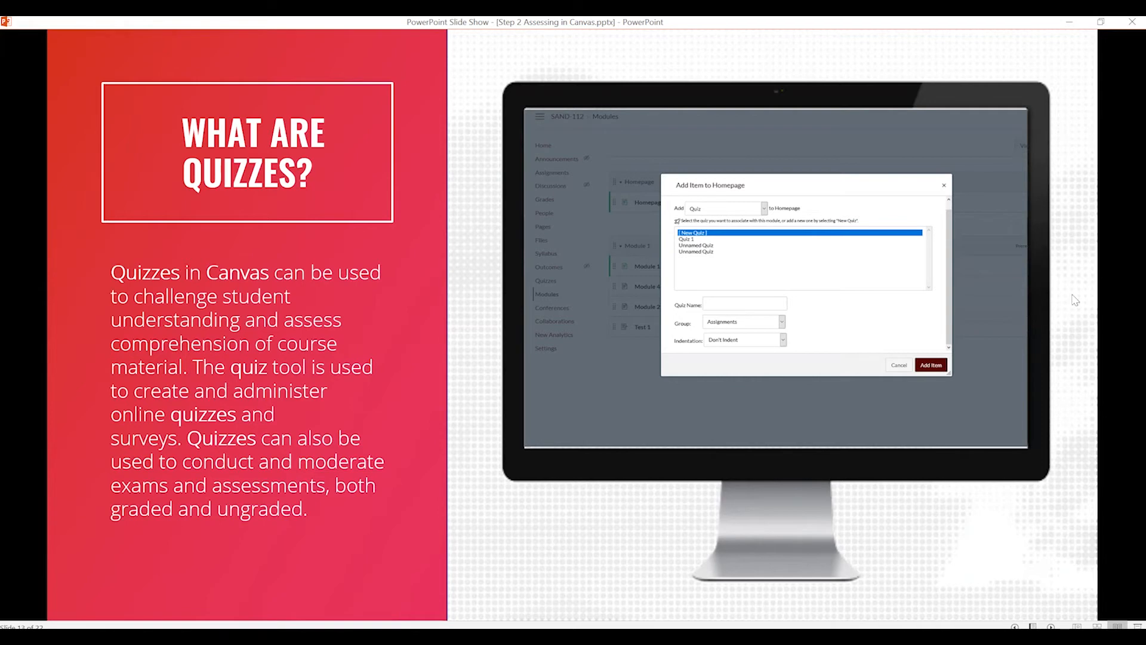
- Advance the slide show to the Create Quiz slide and switch back to the Canvas course in the browser
left_click(383, 309)
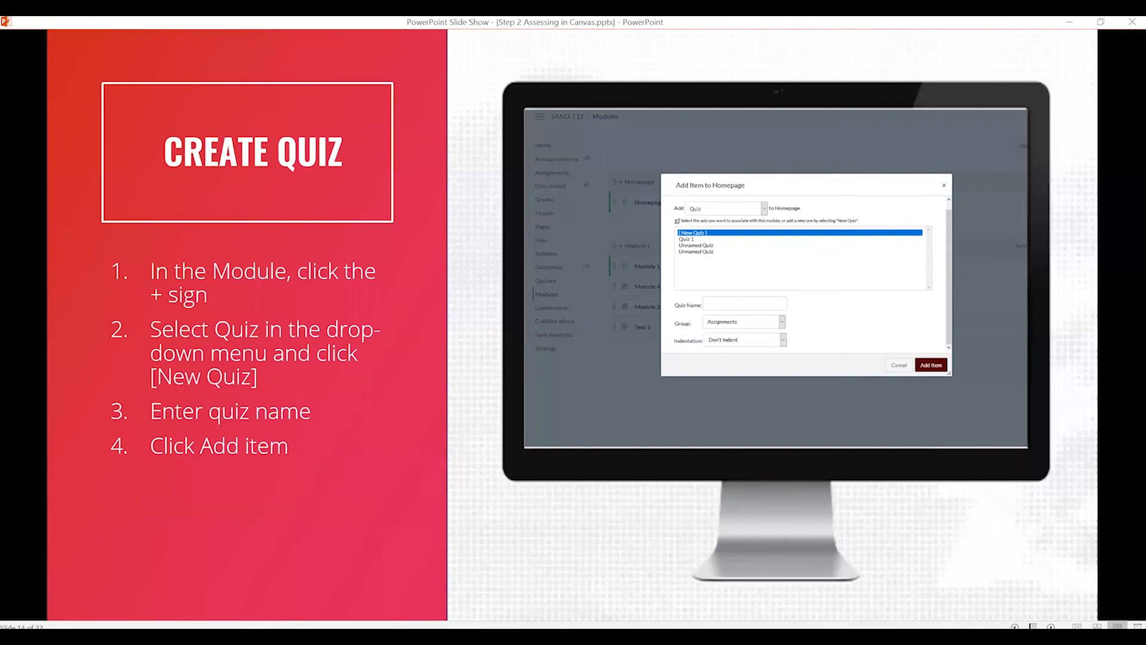
mouse_move(217, 627)
left_click(394, 571)
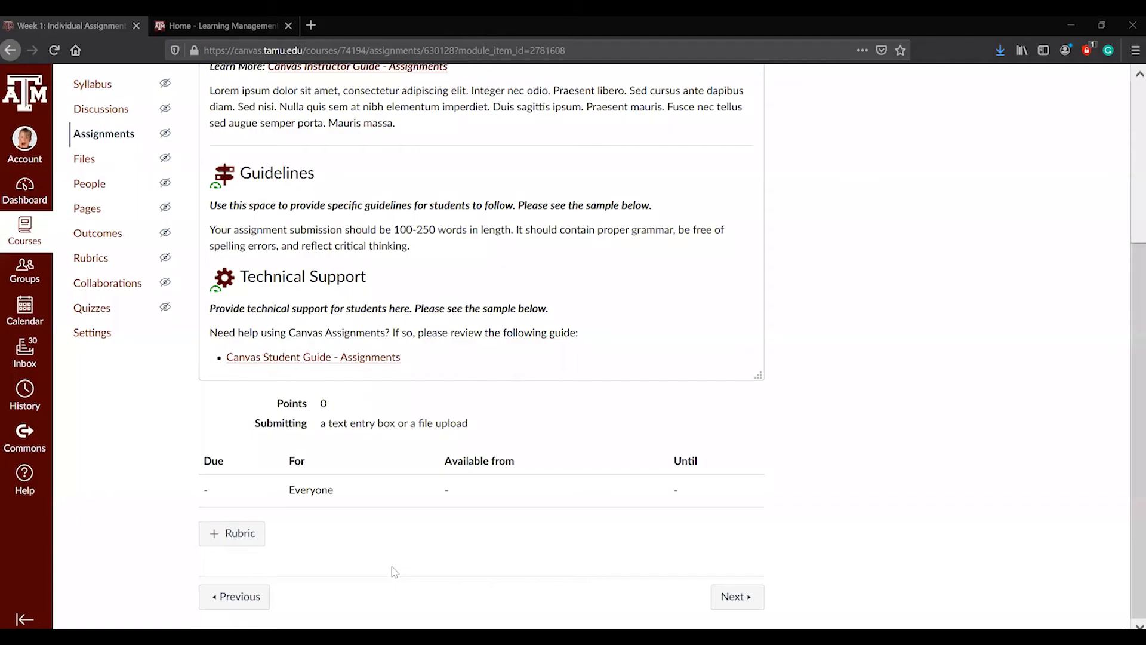
- Go to the course modules and open the "Week 1: Quiz [Title Here]" item under Weekly Activities
scroll(128, 155, "up", 5)
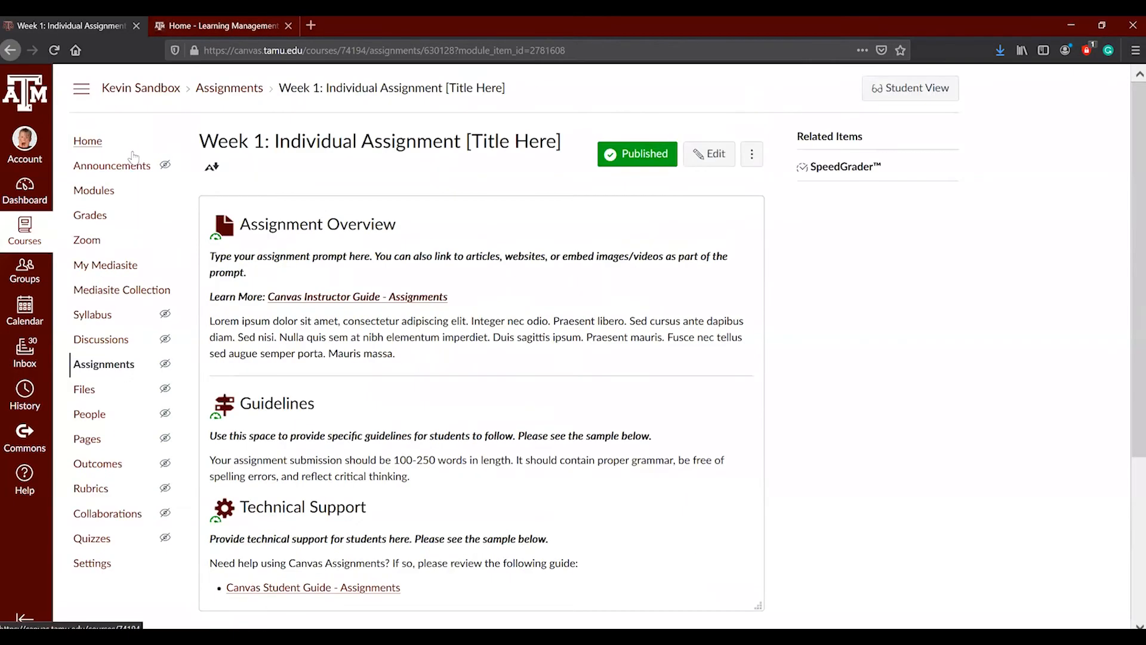
left_click(107, 193)
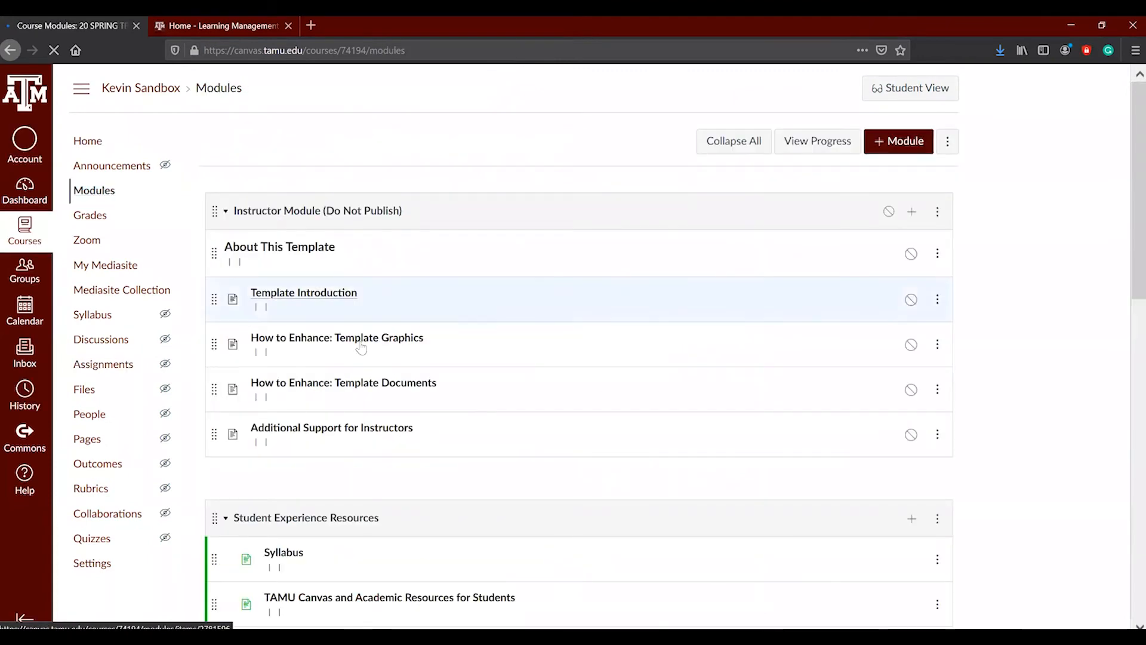
scroll(361, 348, "down", 10)
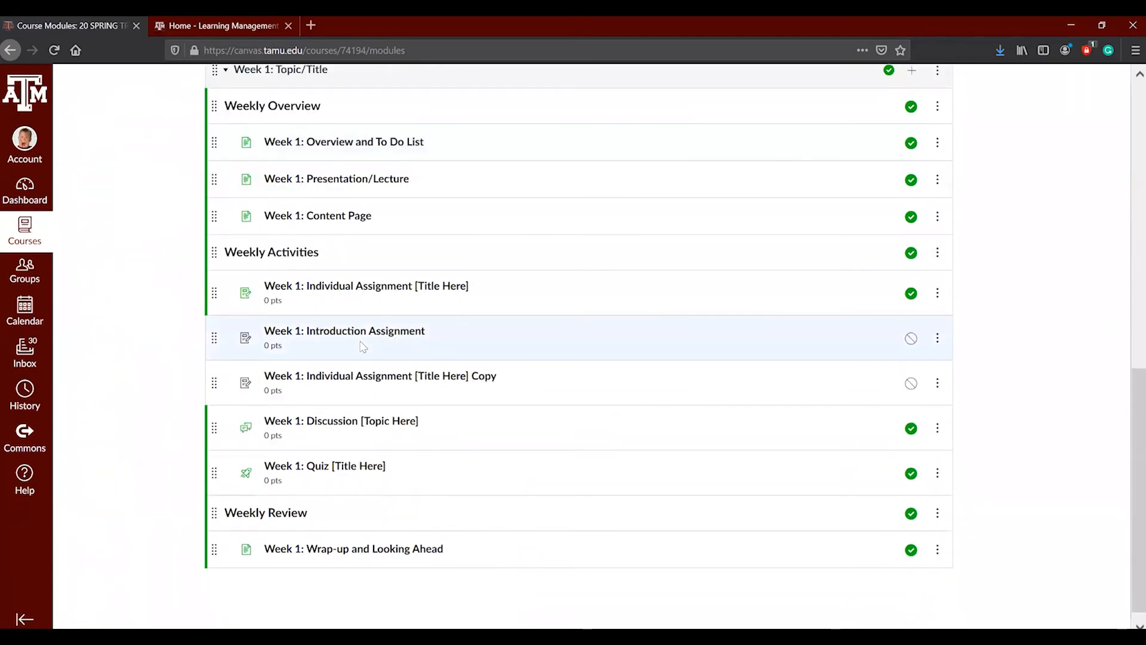
left_click(321, 472)
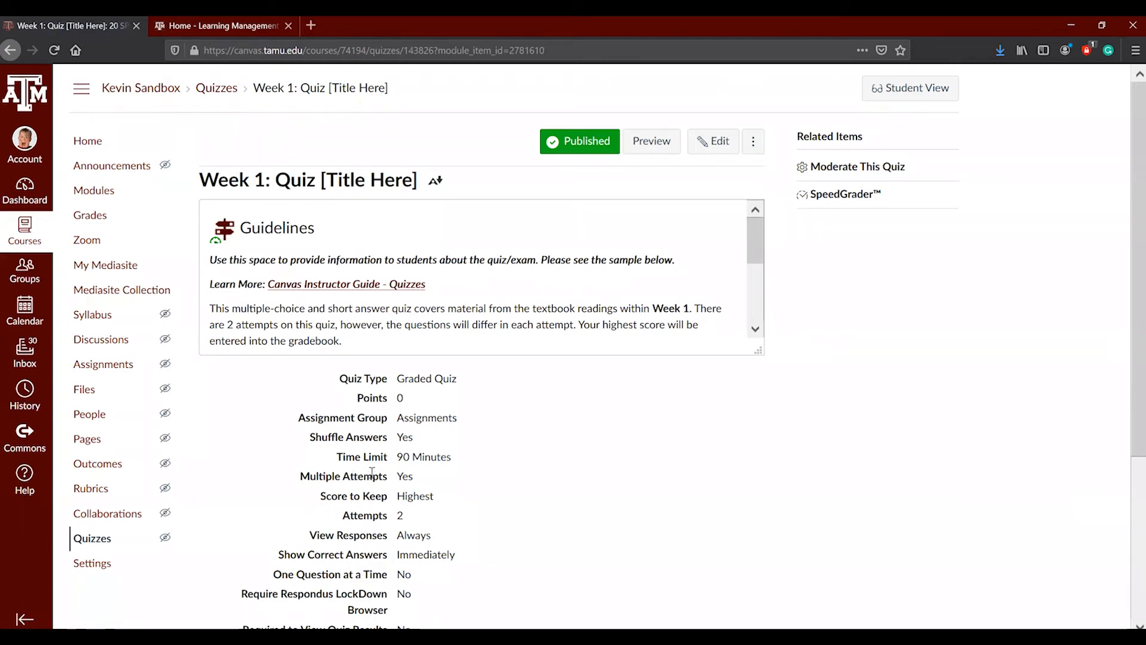
- Examine the Week 1 quiz's guidelines and its settings summary, highlighting the Require Respondus LockDown Browser entry
scroll(643, 258, "down", 2)
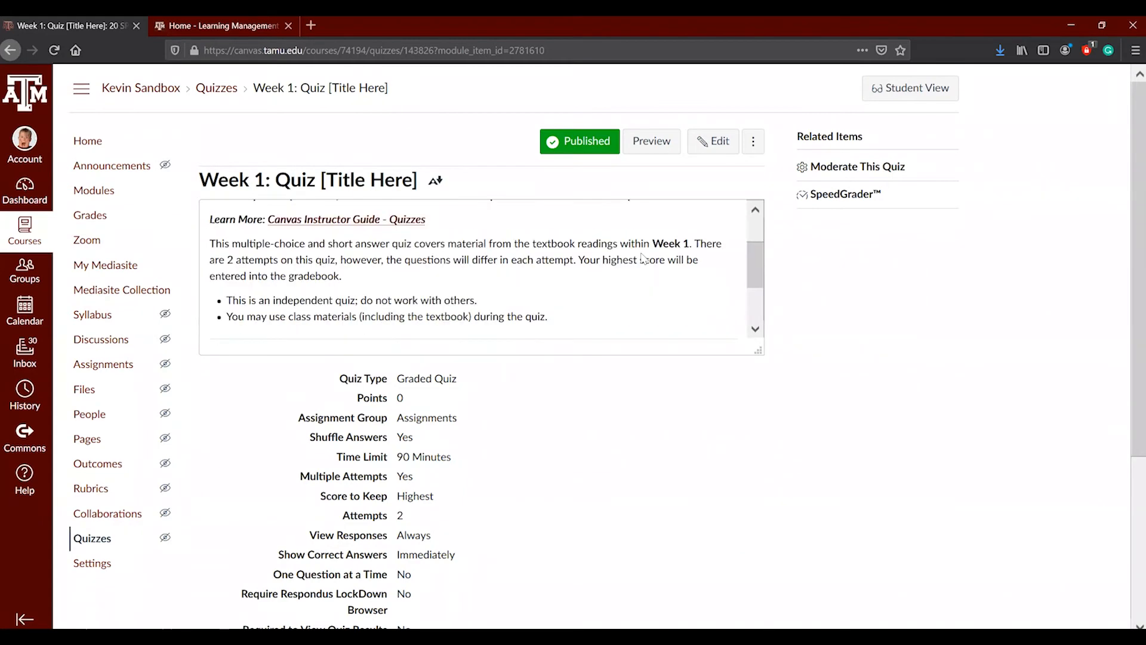
scroll(606, 414, "down", 3)
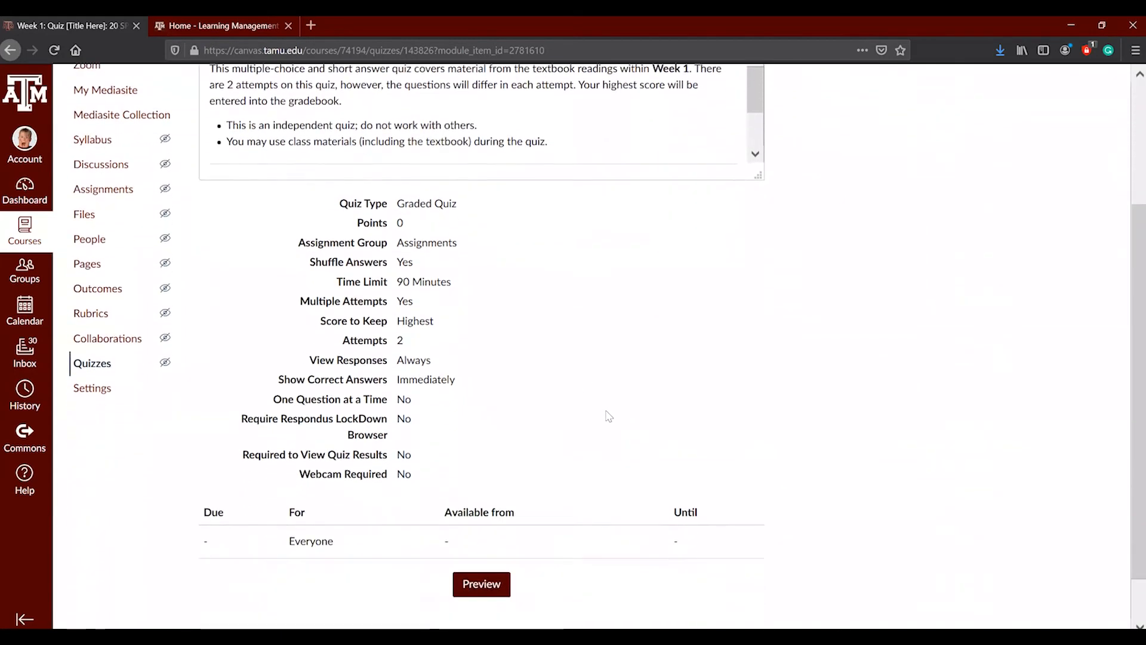
scroll(607, 415, "up", 3)
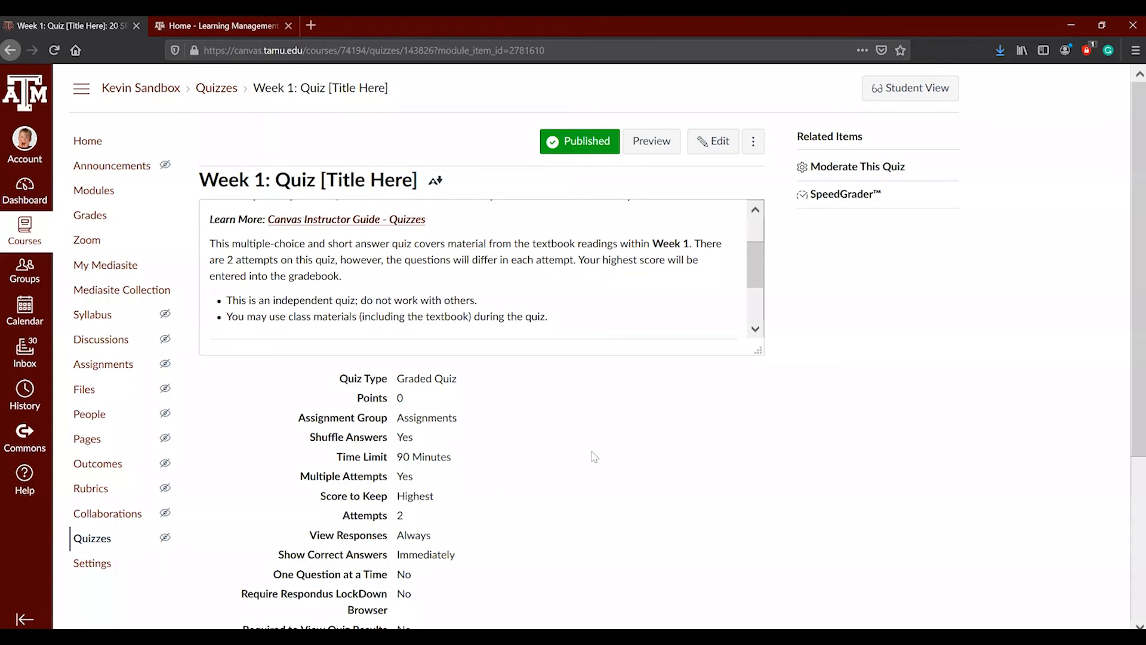
scroll(477, 310, "up", 2)
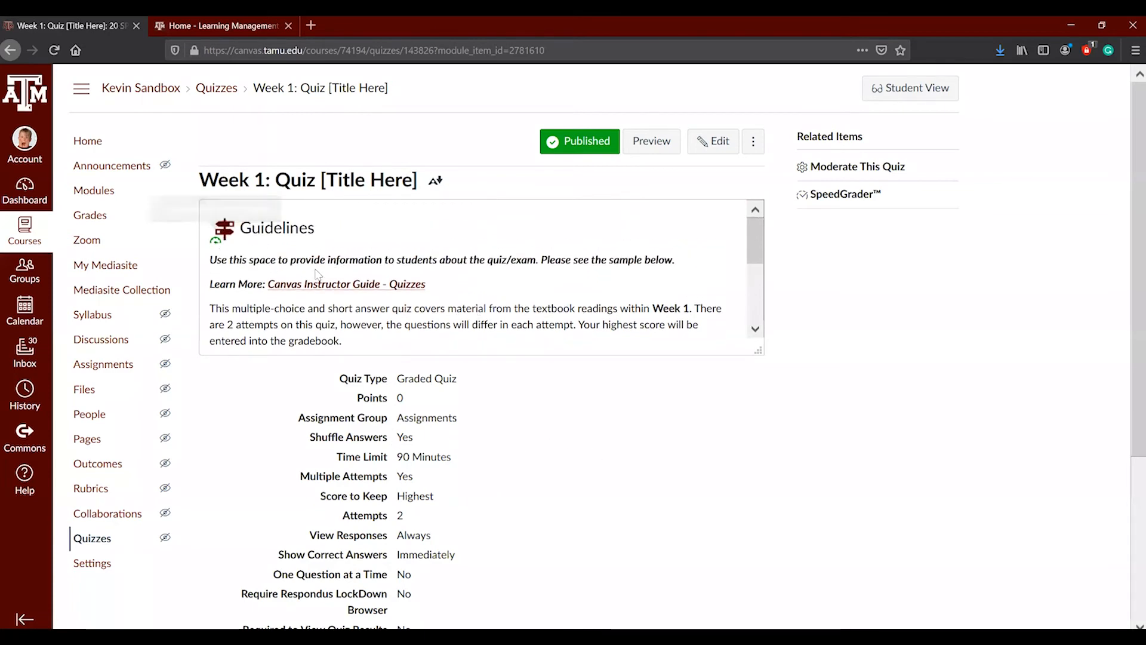
scroll(338, 316, "down", 2)
scroll(337, 316, "up", 2)
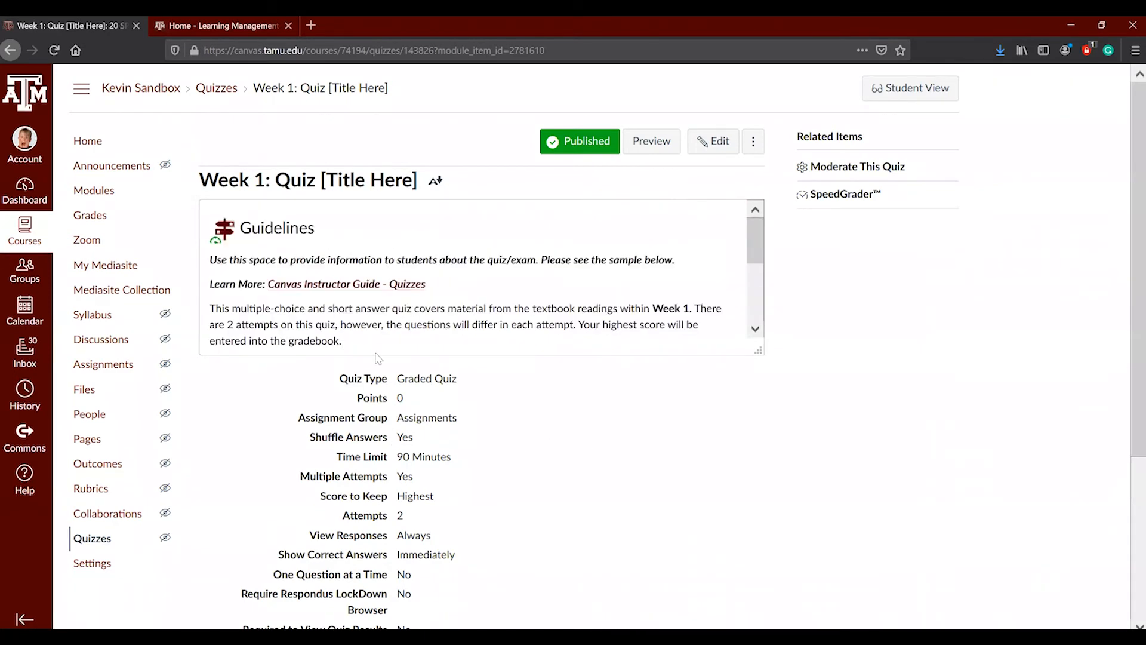
scroll(338, 317, "down", 2)
scroll(452, 257, "down", 3)
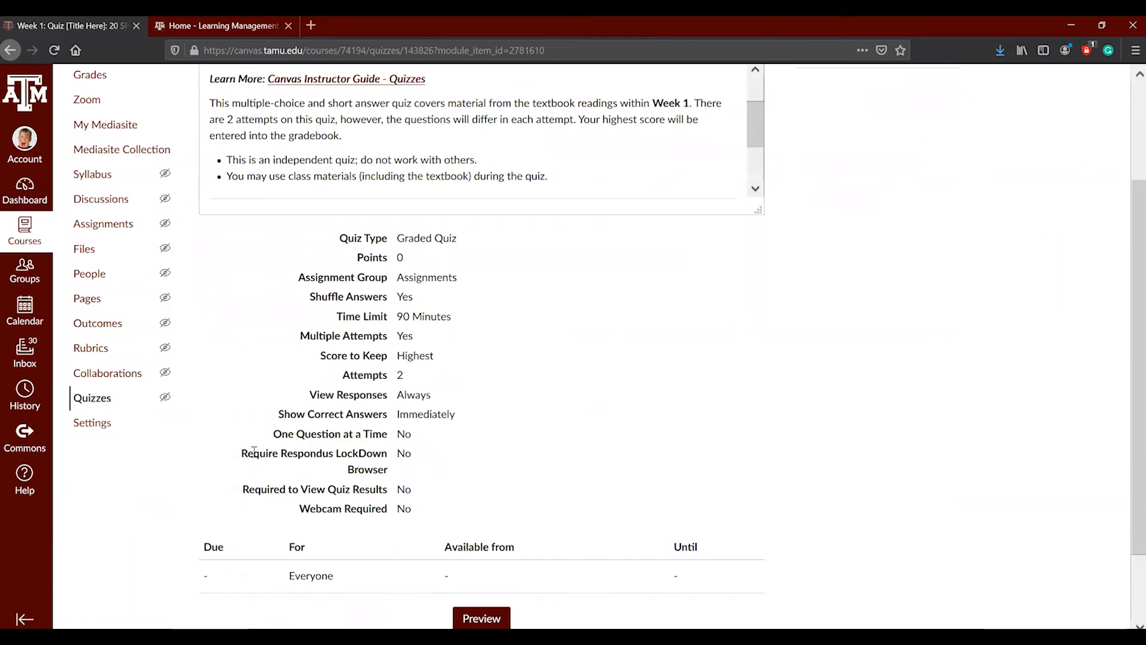
left_click_drag(254, 453, 354, 471)
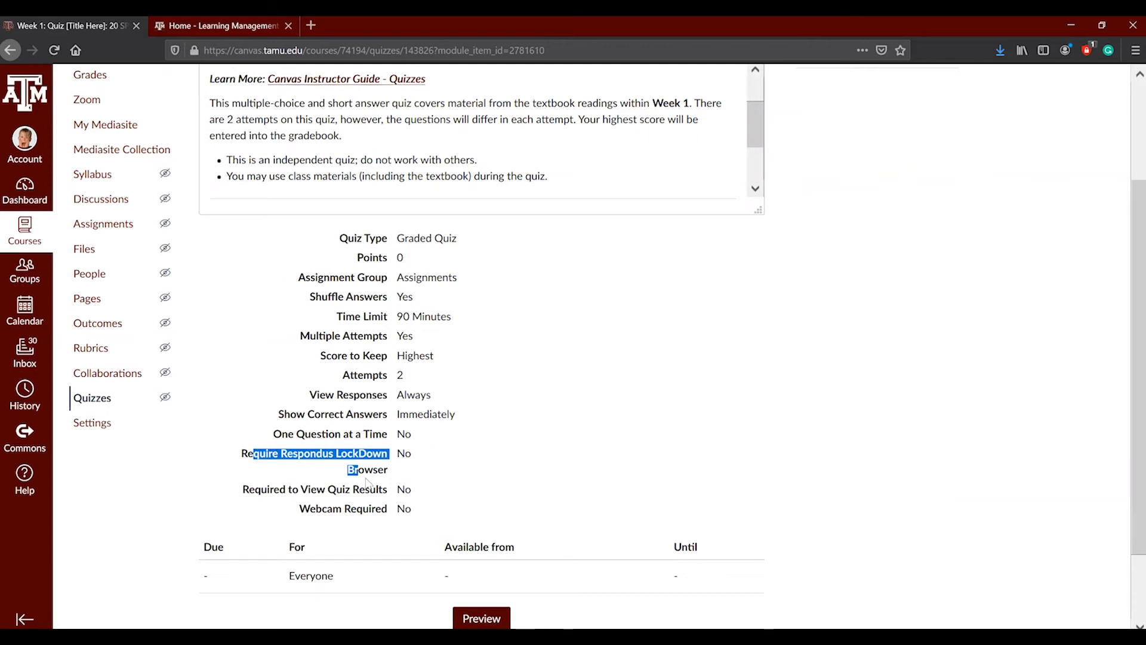
scroll(746, 479, "up", 3)
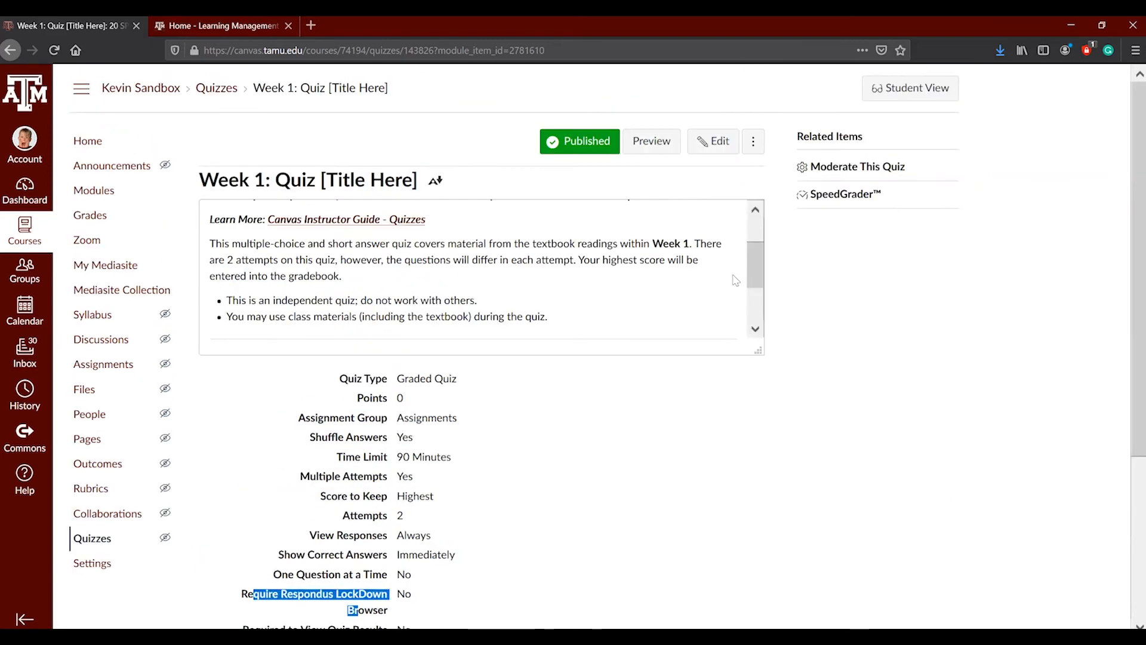
- Open the Week 1 quiz for editing and review its instructions from Guidelines through Technical Support
left_click(716, 145)
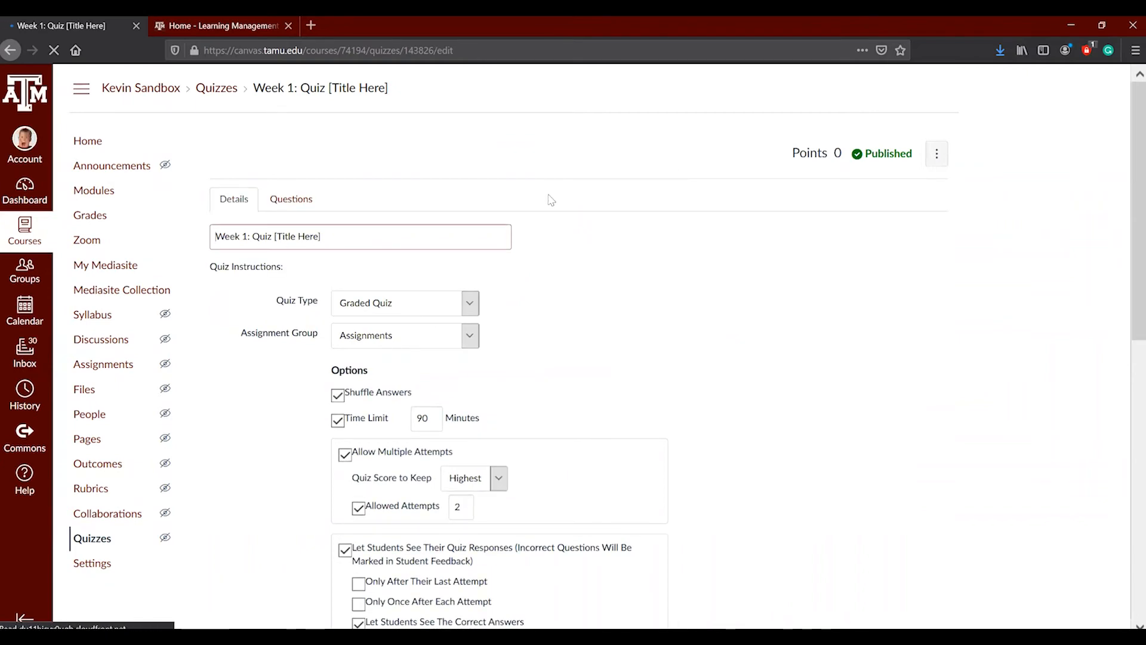
scroll(377, 421, "down", 1)
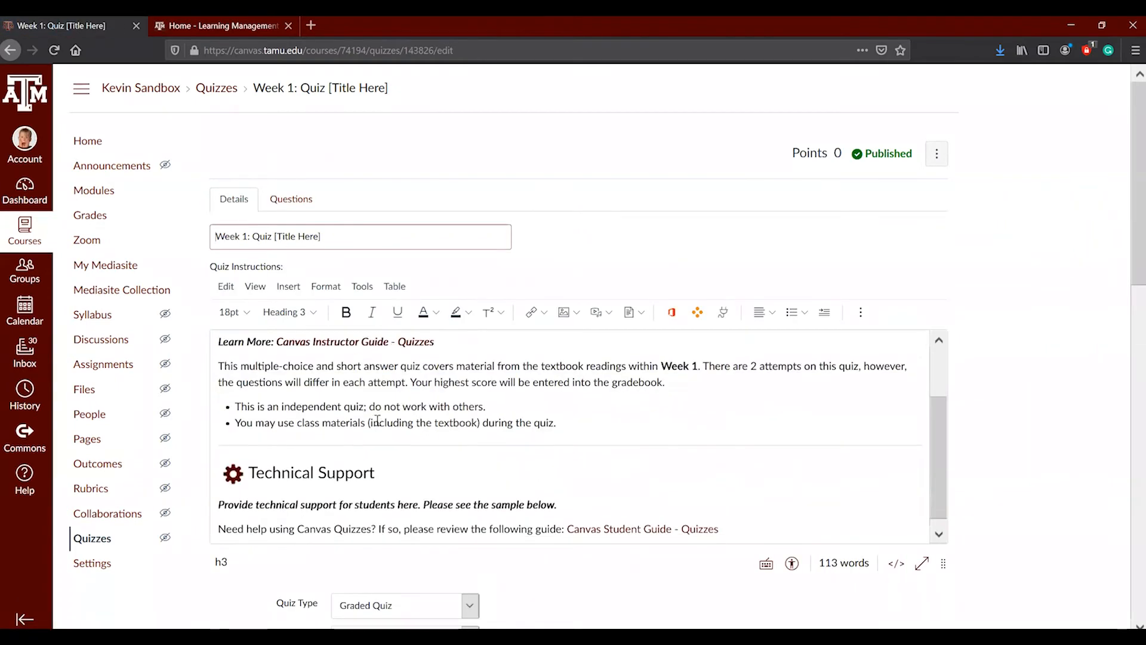
scroll(377, 421, "up", 1)
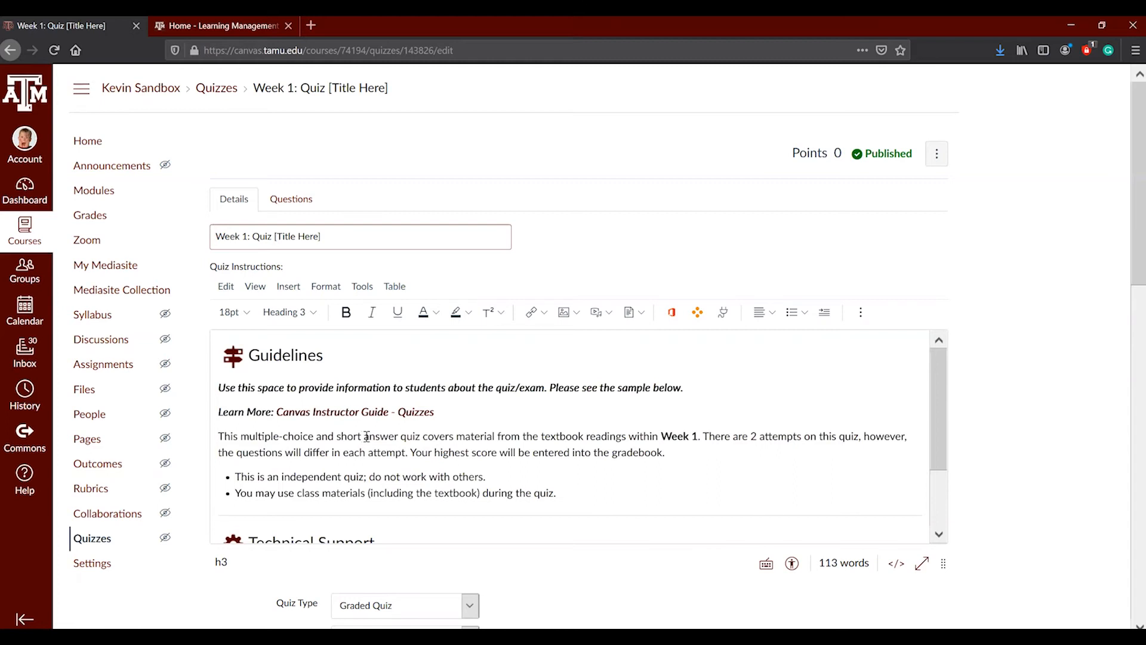
scroll(368, 436, "down", 3)
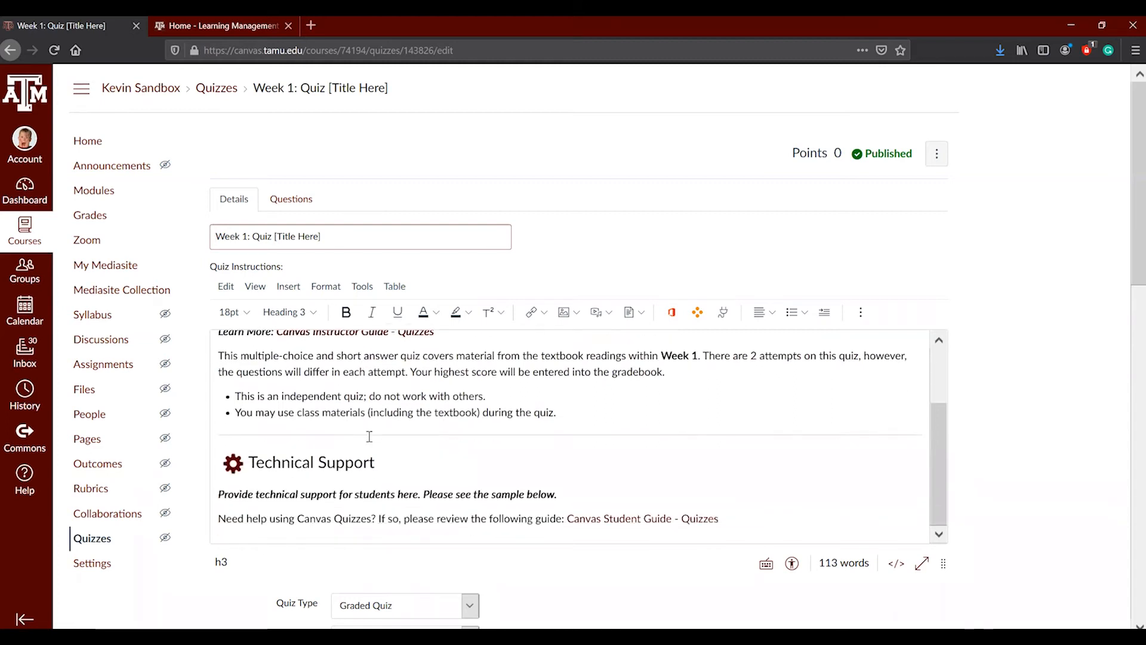
scroll(370, 436, "down", 2)
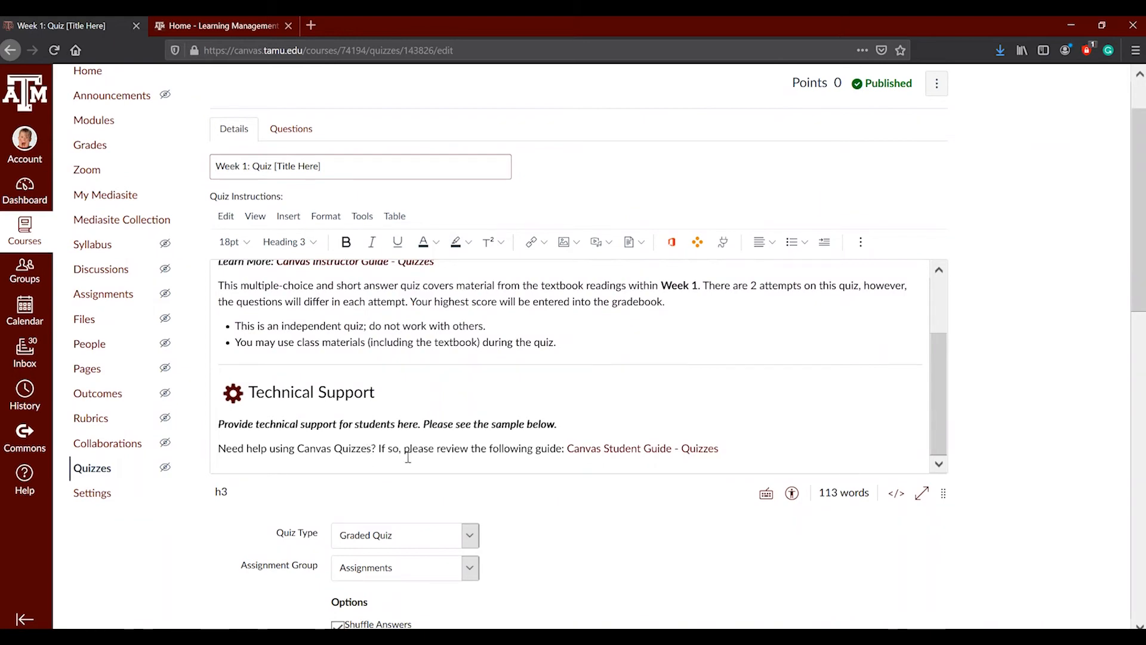
scroll(409, 458, "down", 2)
scroll(409, 463, "down", 1)
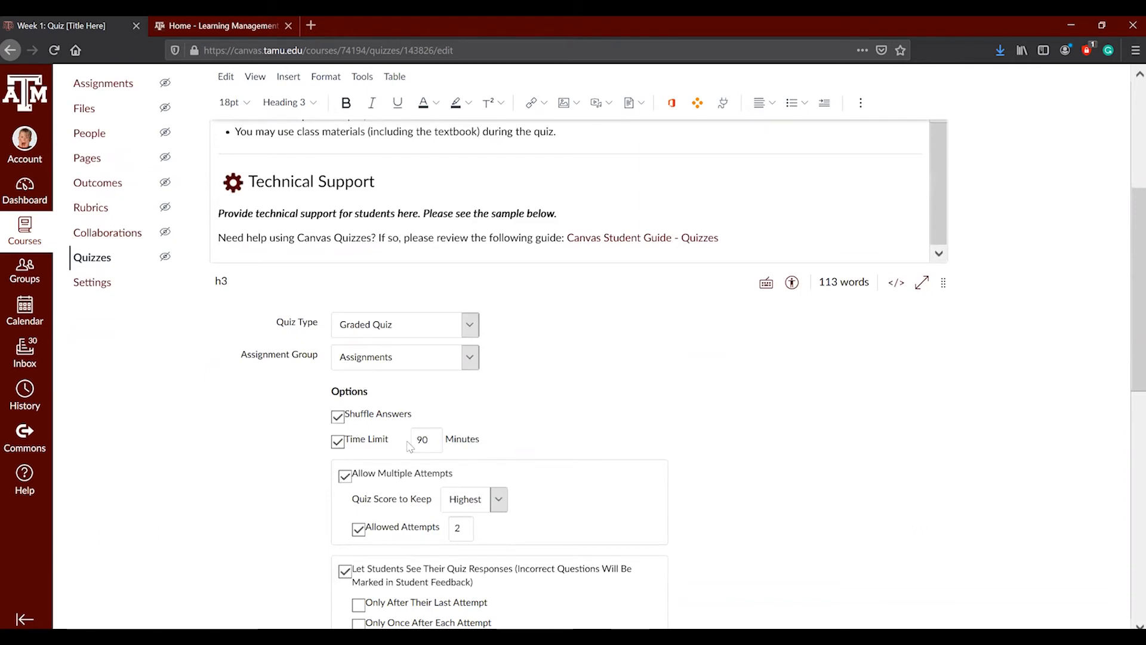
- Review the available quiz types and assignment groups, keeping Graded Quiz and Assignments
left_click(409, 323)
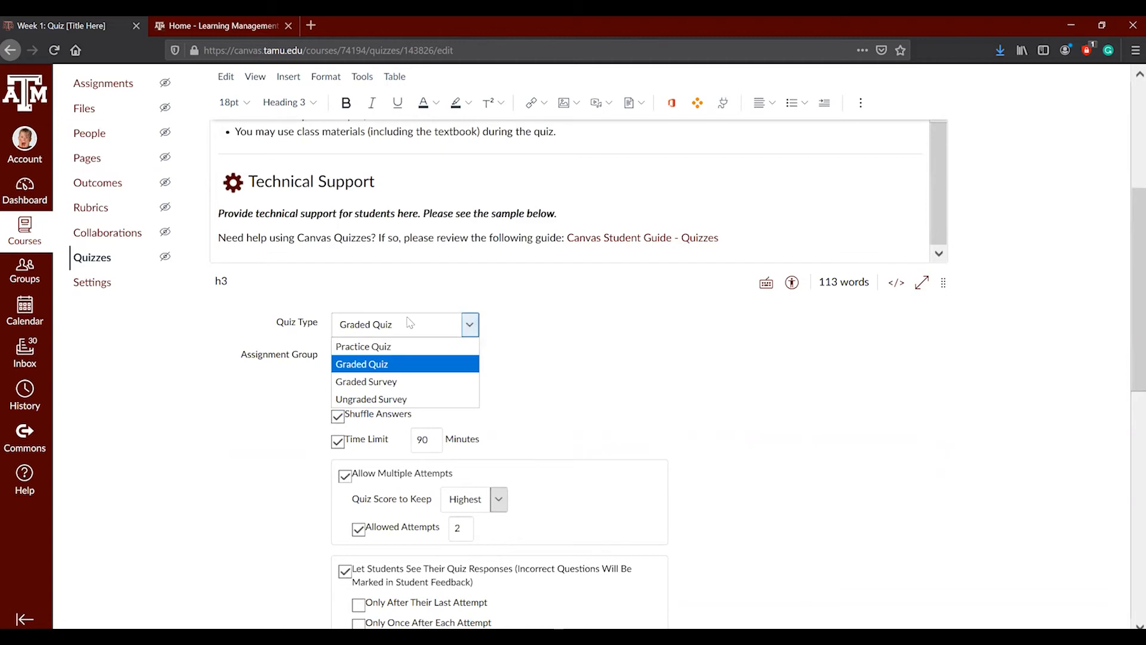
left_click(412, 368)
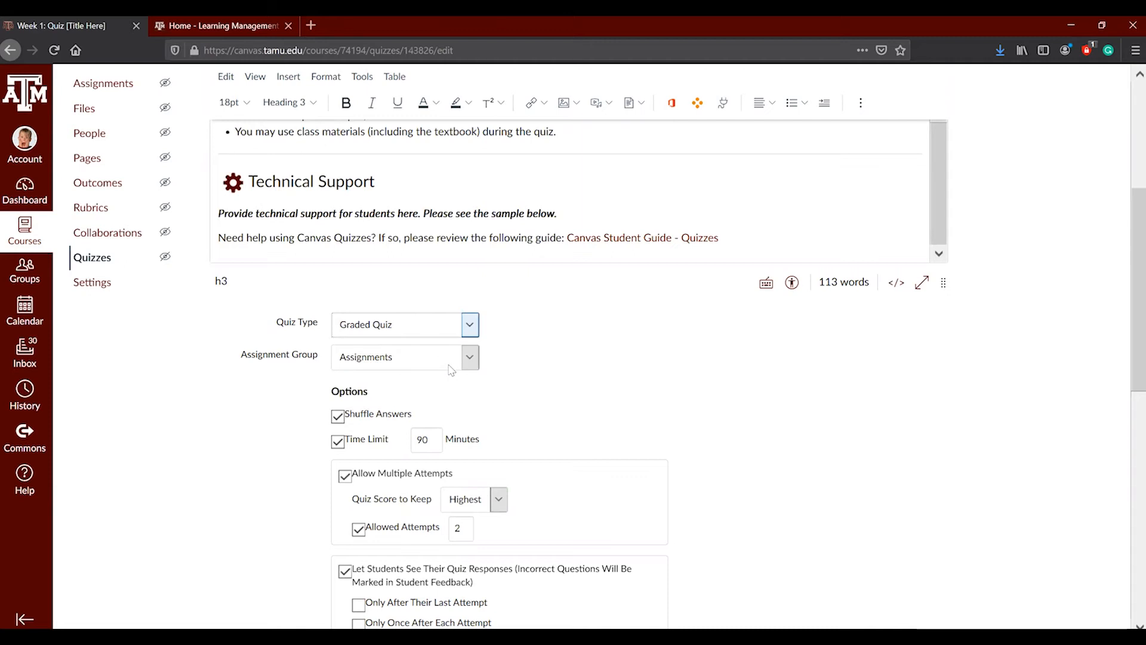
left_click(451, 367)
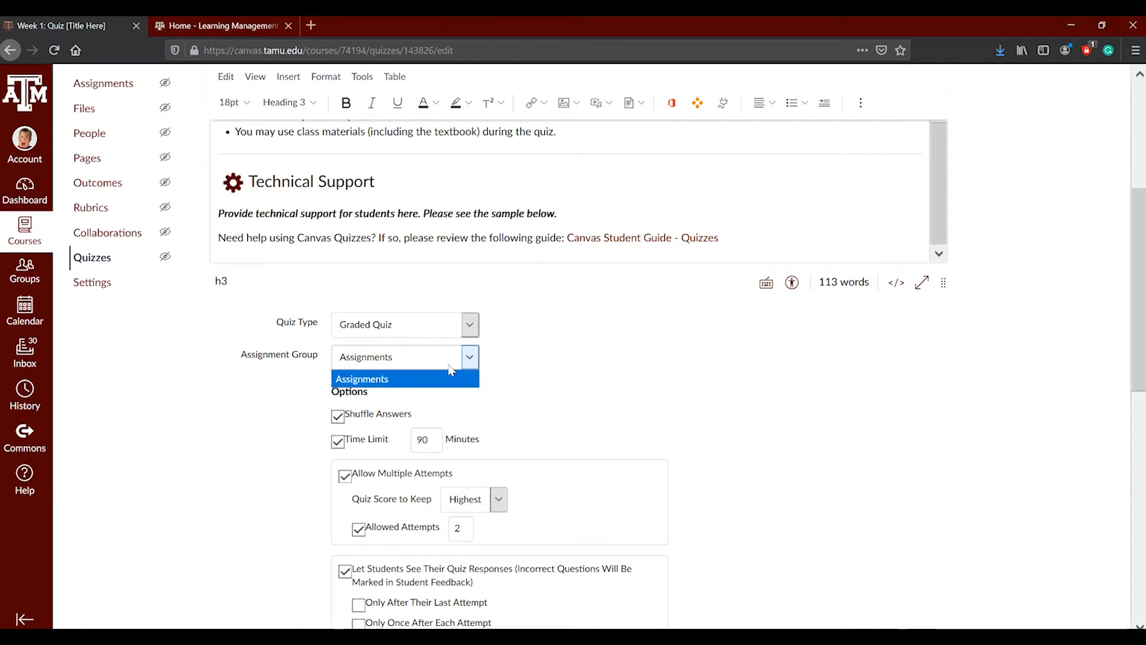
left_click(513, 374)
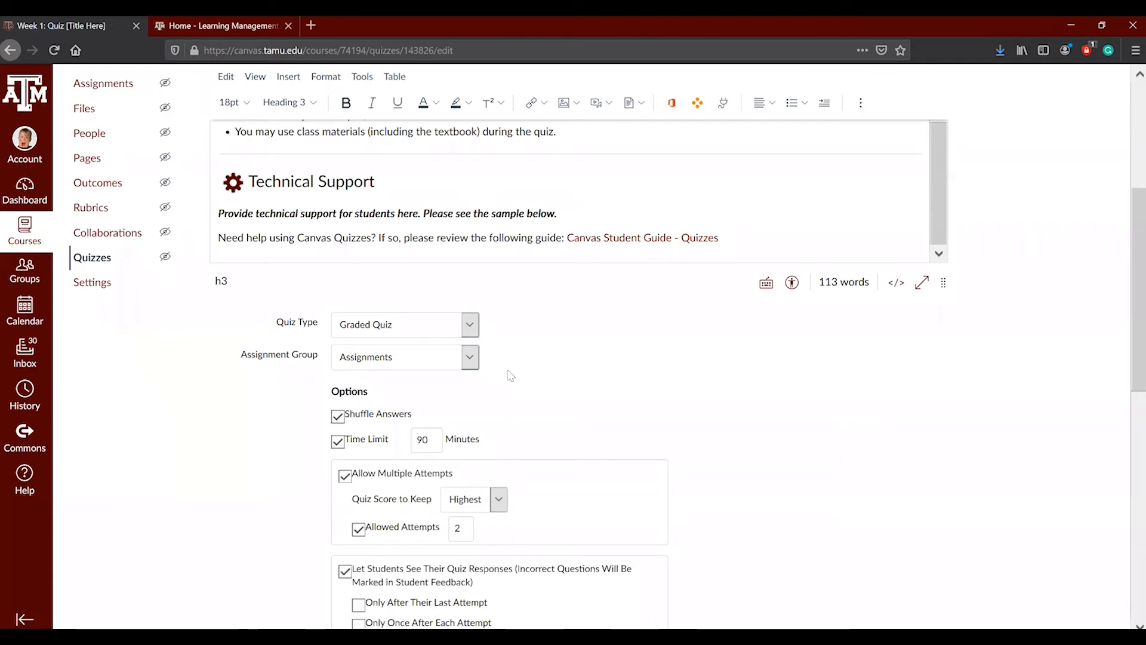
- Toggle the Shuffle Answers and Allow Multiple Attempts options off and back on
scroll(499, 377, "down", 2)
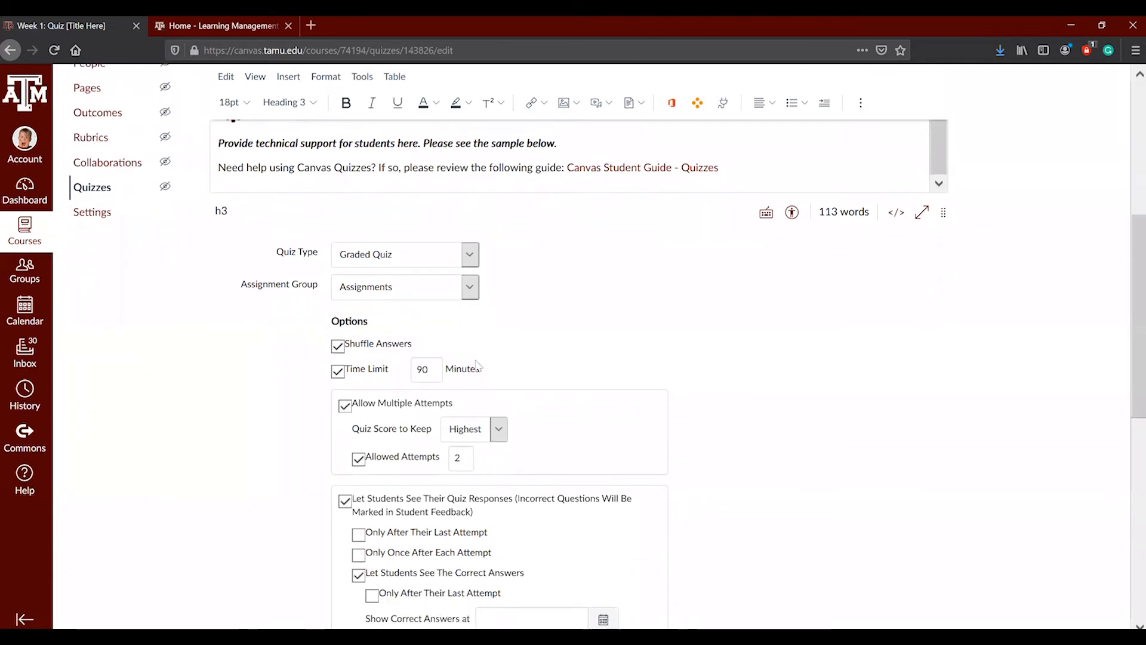
left_click(356, 352)
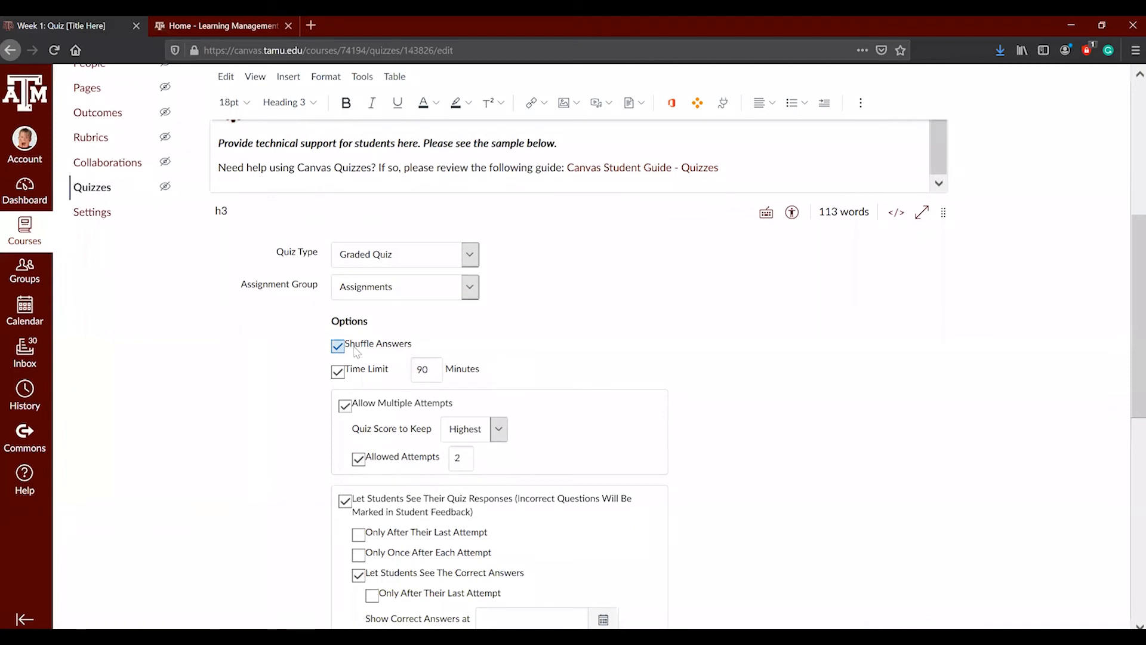
left_click(357, 352)
scroll(402, 396, "down", 3)
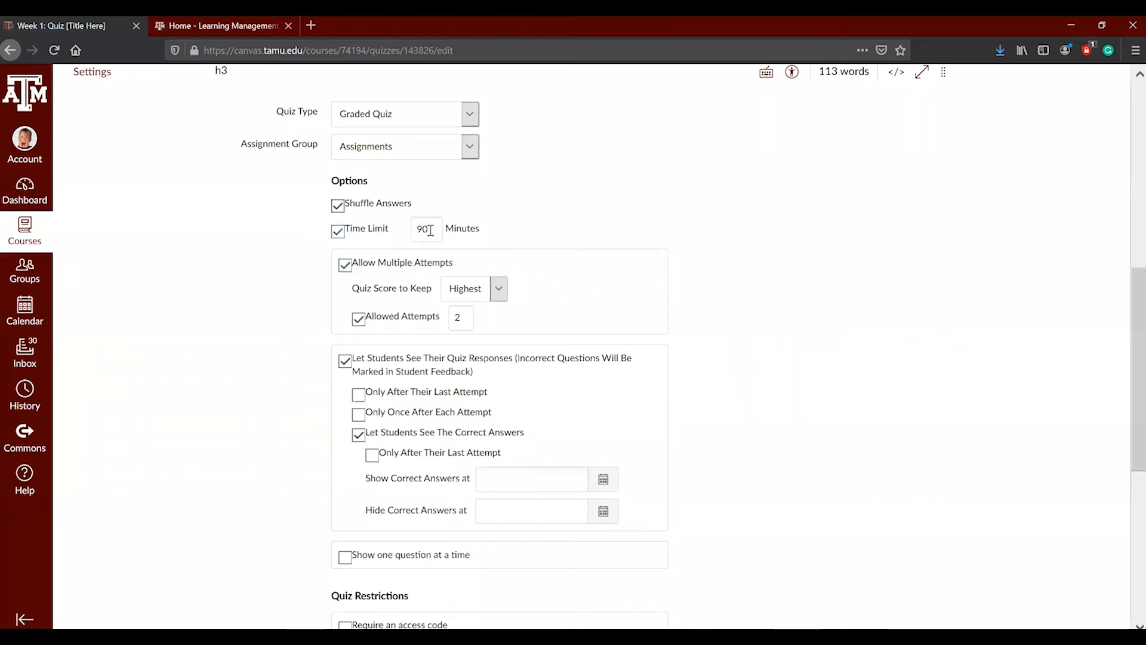
left_click(393, 265)
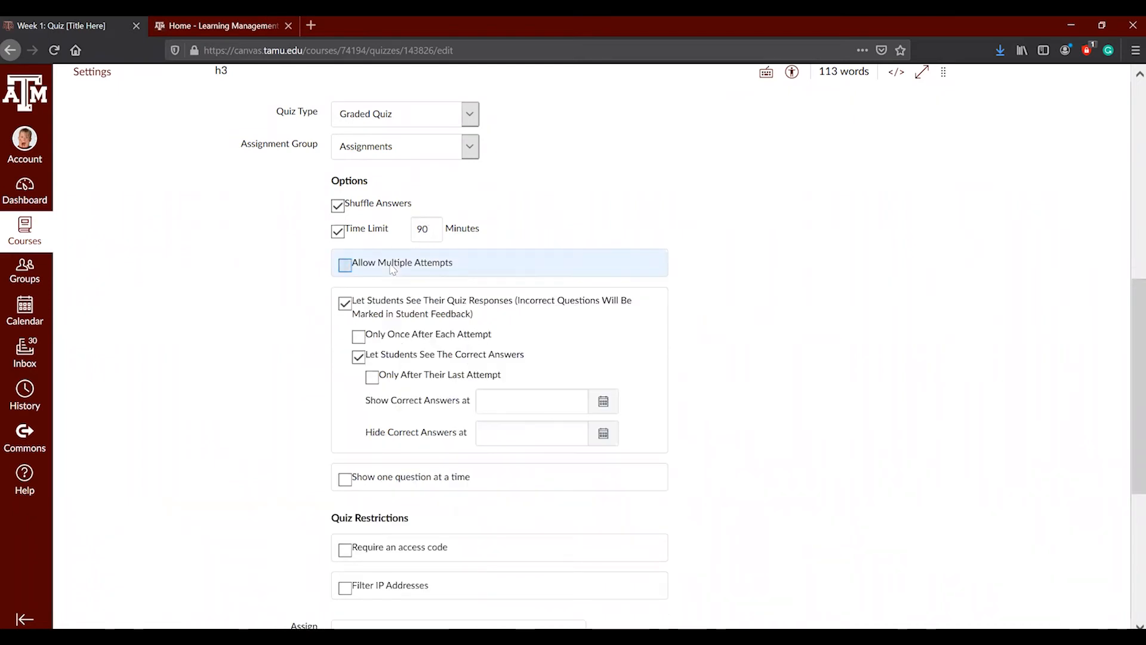
left_click(393, 266)
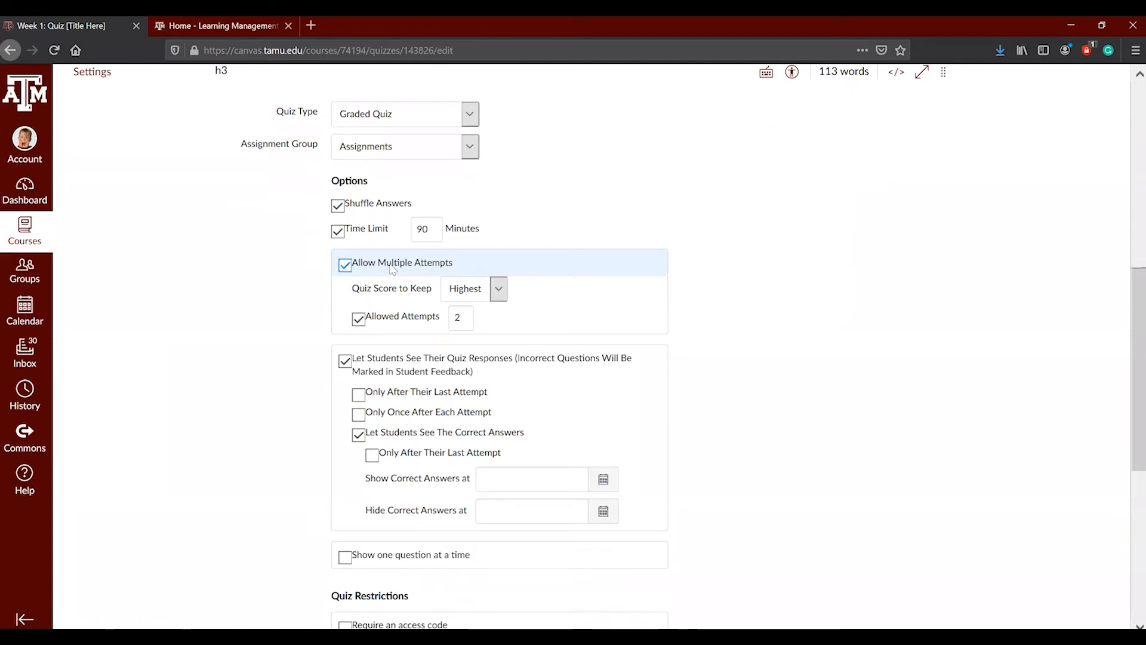
- Keep Highest as the quiz score to keep, remove the Allowed Attempts limit, and disable Allow Multiple Attempts
left_click(467, 292)
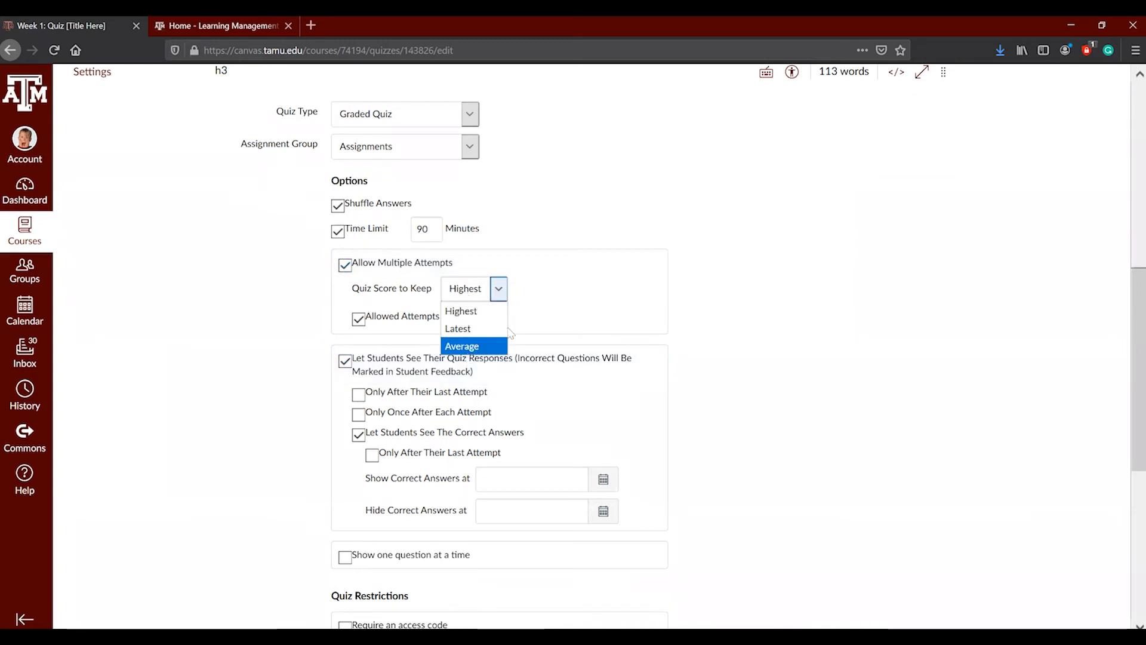
left_click(471, 311)
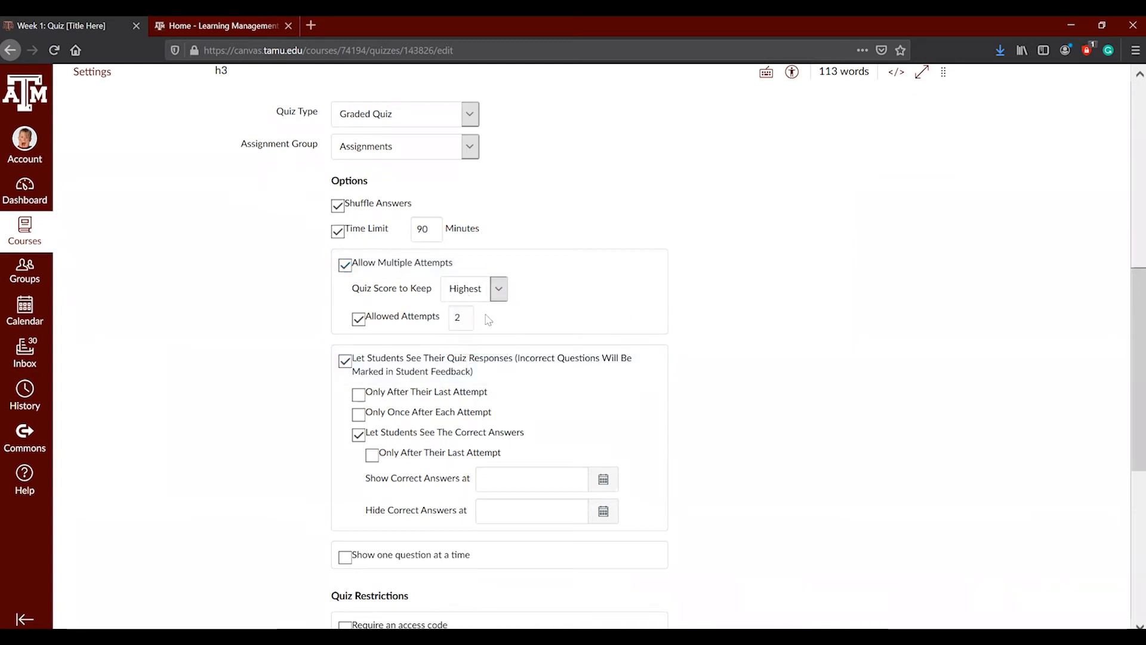
left_click(376, 320)
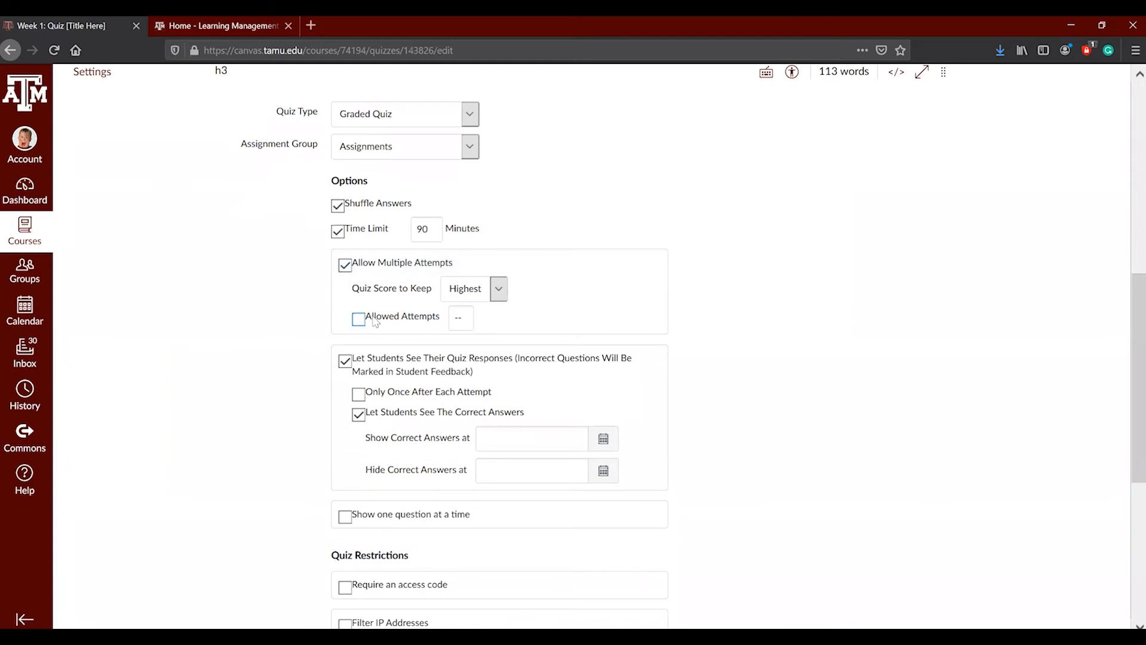
left_click(388, 270)
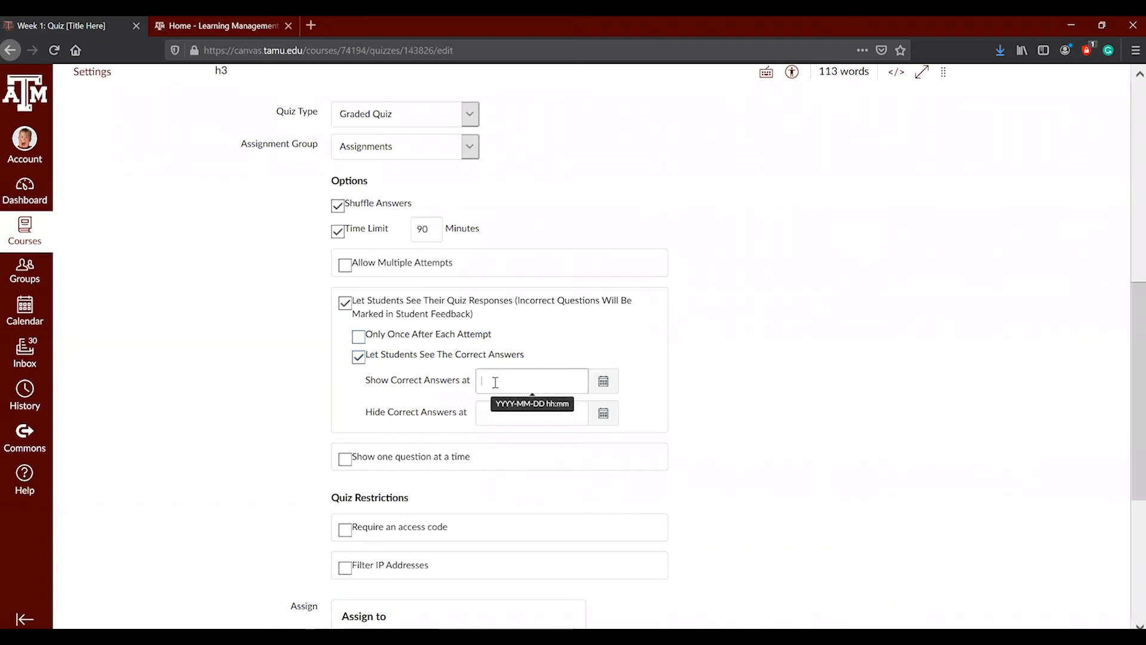
- View the date picker for Show Correct Answers at and close it without choosing a date
left_click(603, 380)
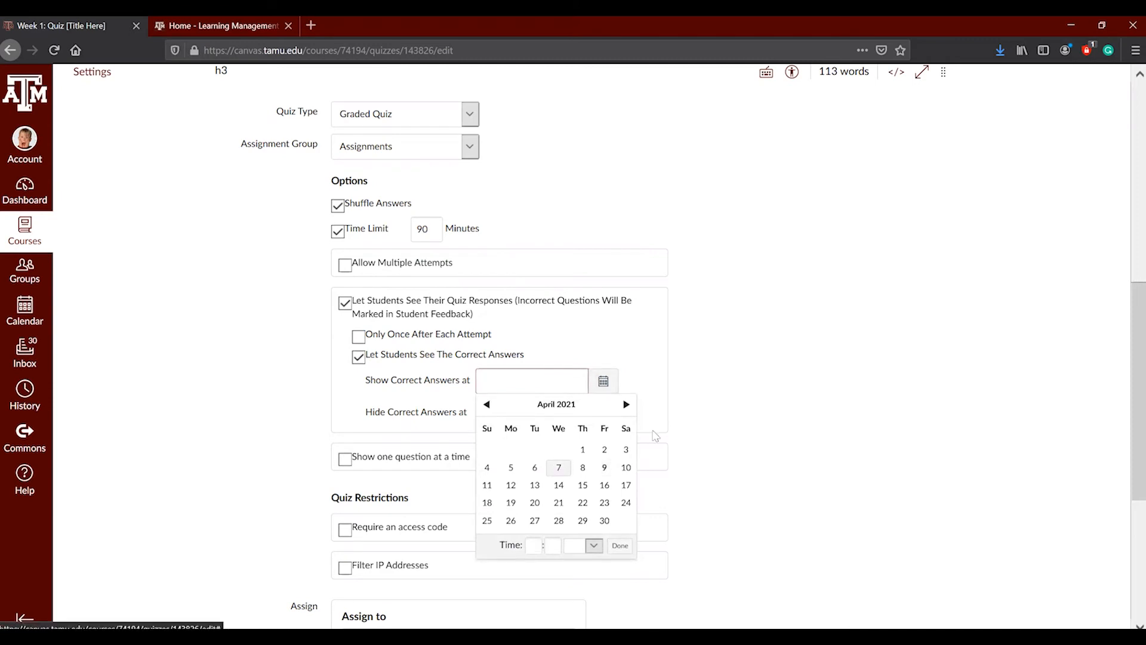
left_click(716, 402)
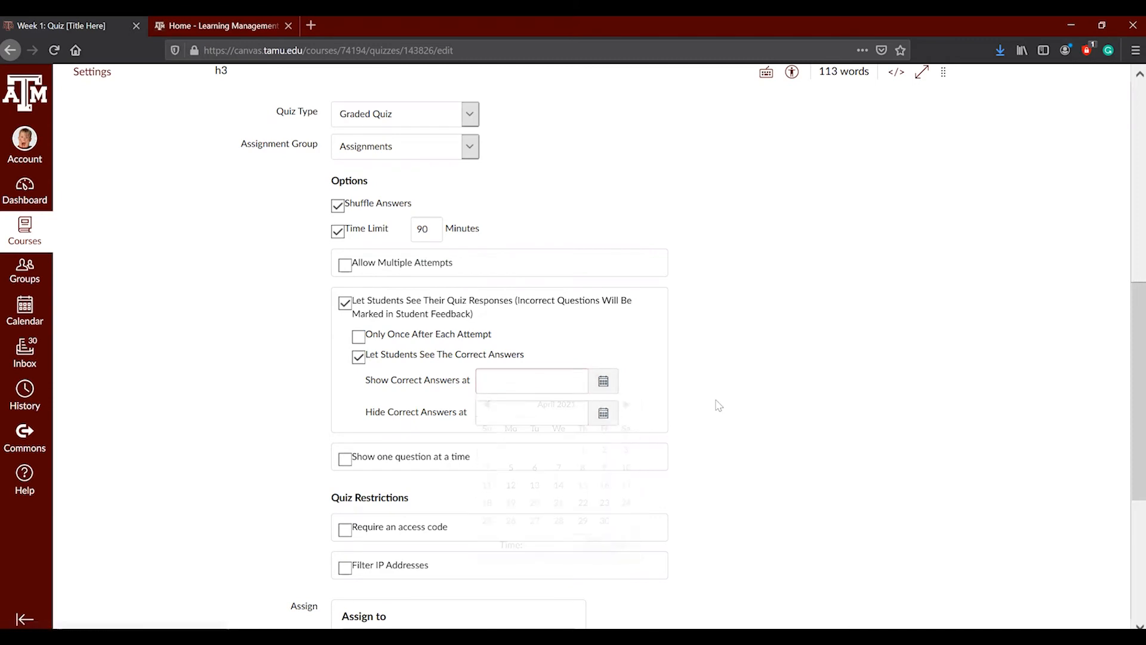
- View the date picker for Hide Correct Answers at without choosing a date, and disable Let Students See Their Quiz Responses
left_click(610, 420)
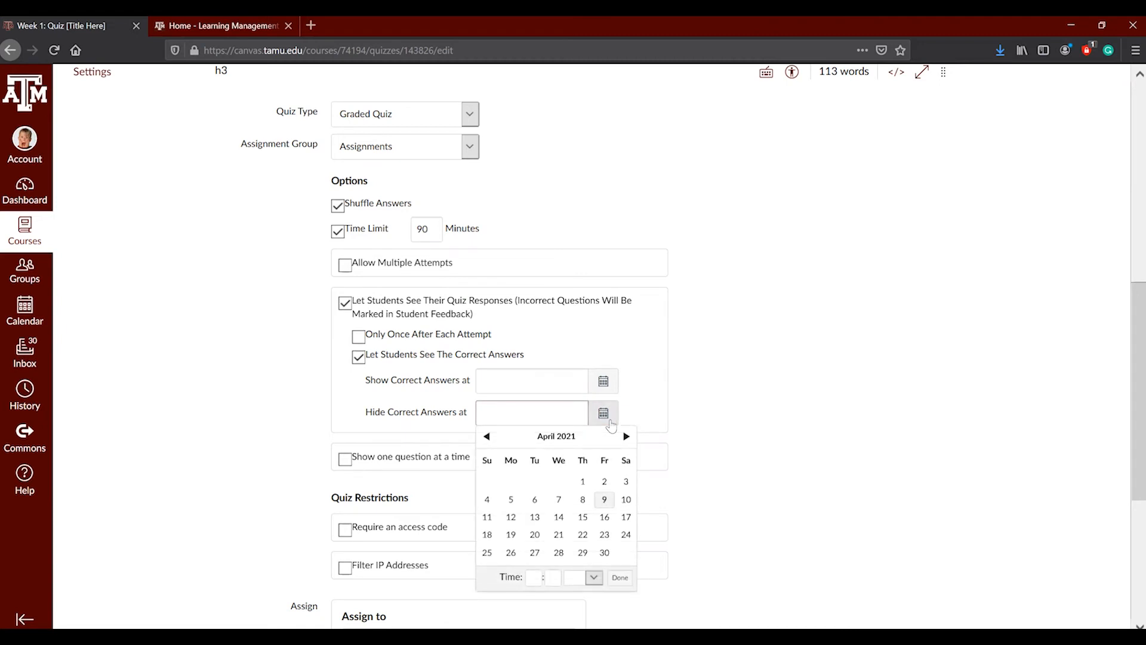
left_click(710, 369)
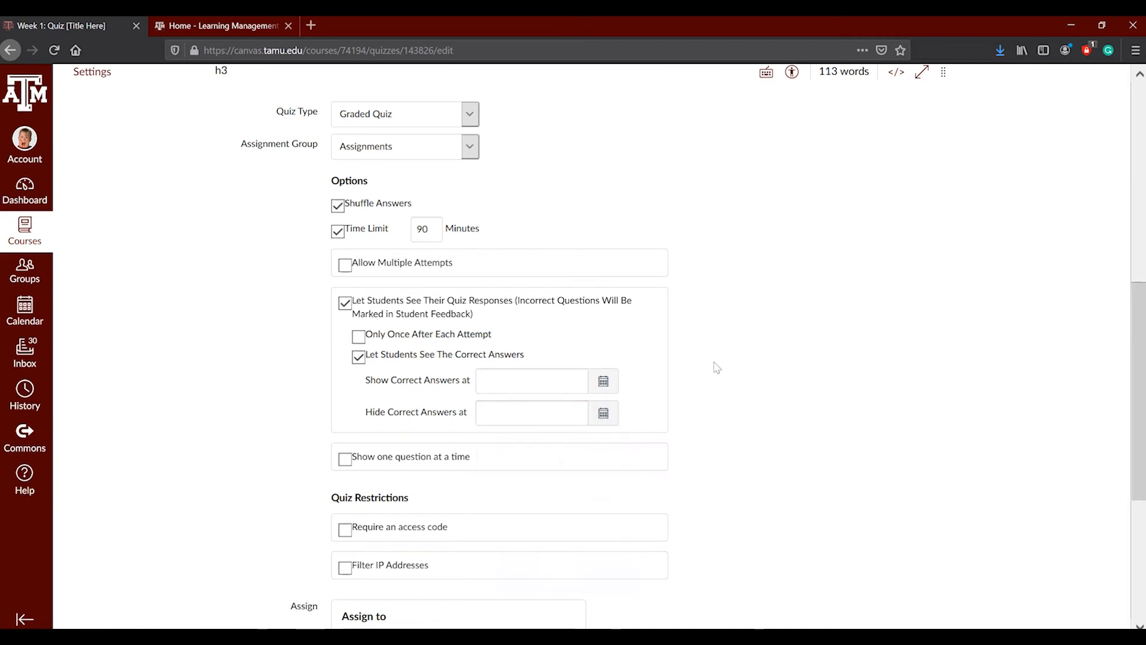
left_click(345, 304)
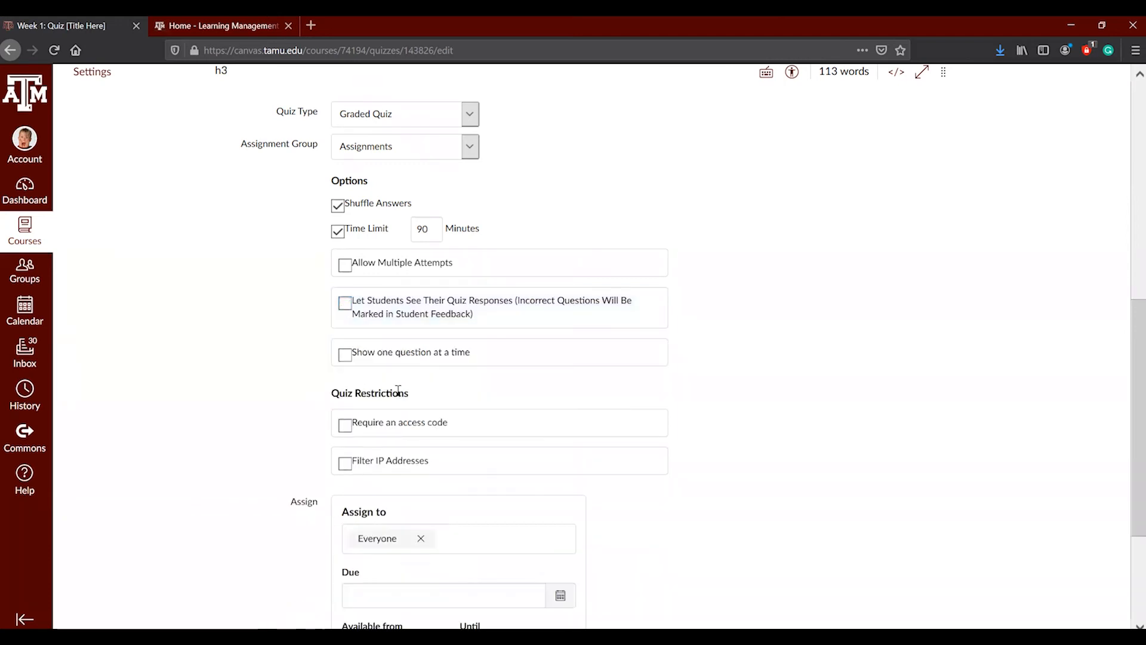
- Toggle Show one question at a time and the Require an access code restriction on and back off without entering a code
left_click(346, 356)
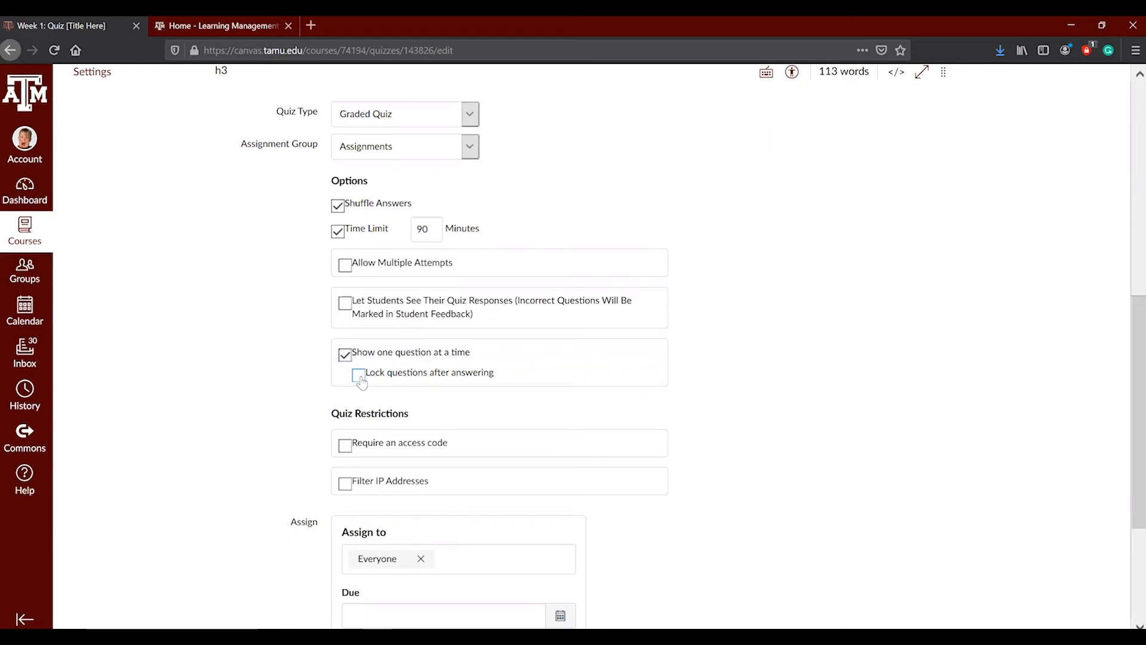
left_click(344, 358)
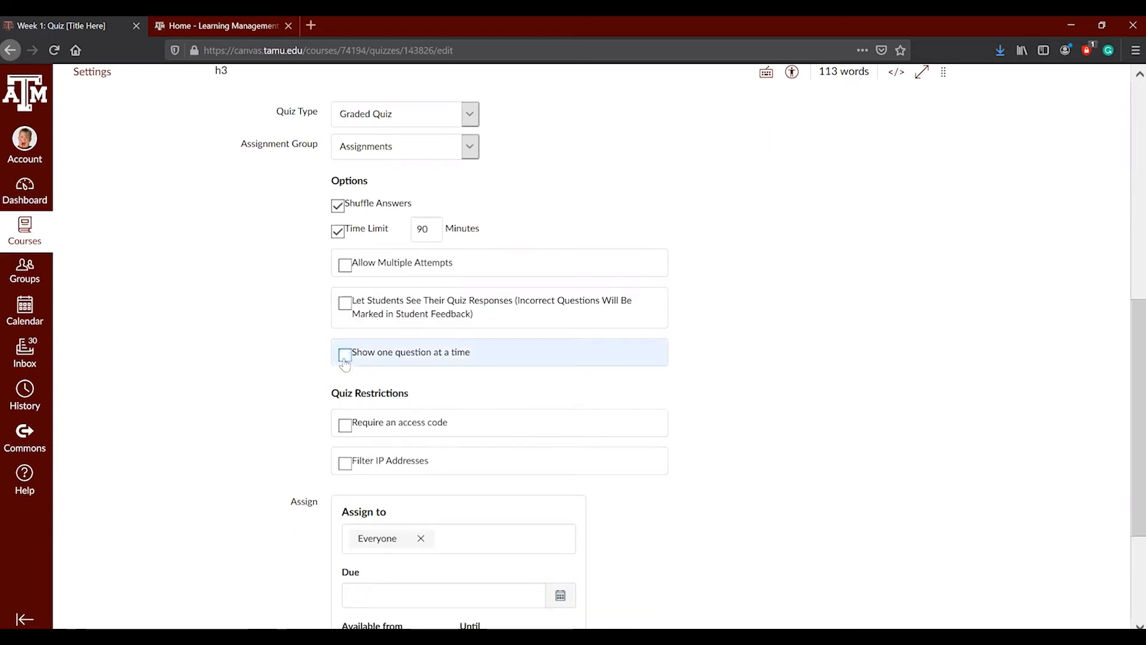
scroll(325, 371, "down", 3)
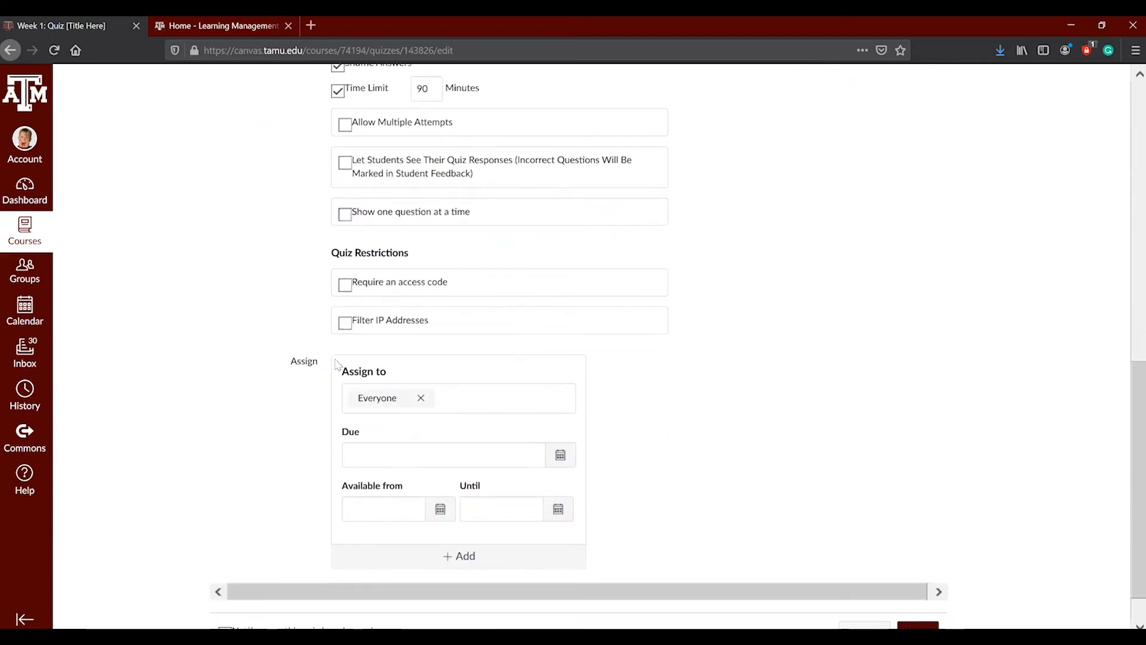
left_click(386, 286)
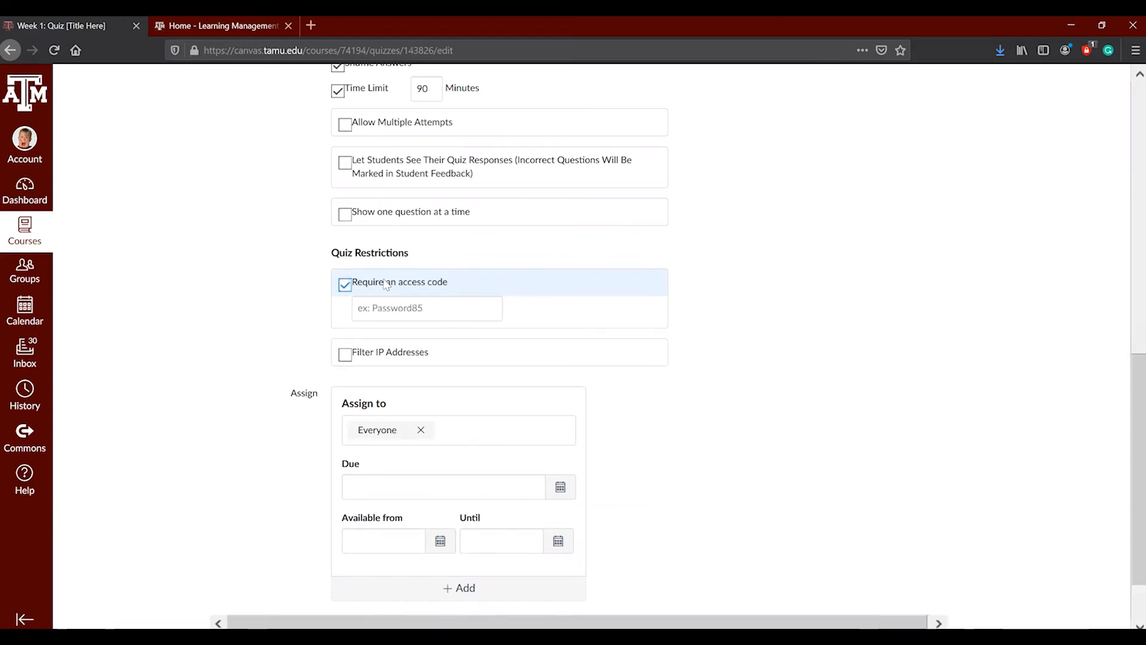
left_click(384, 305)
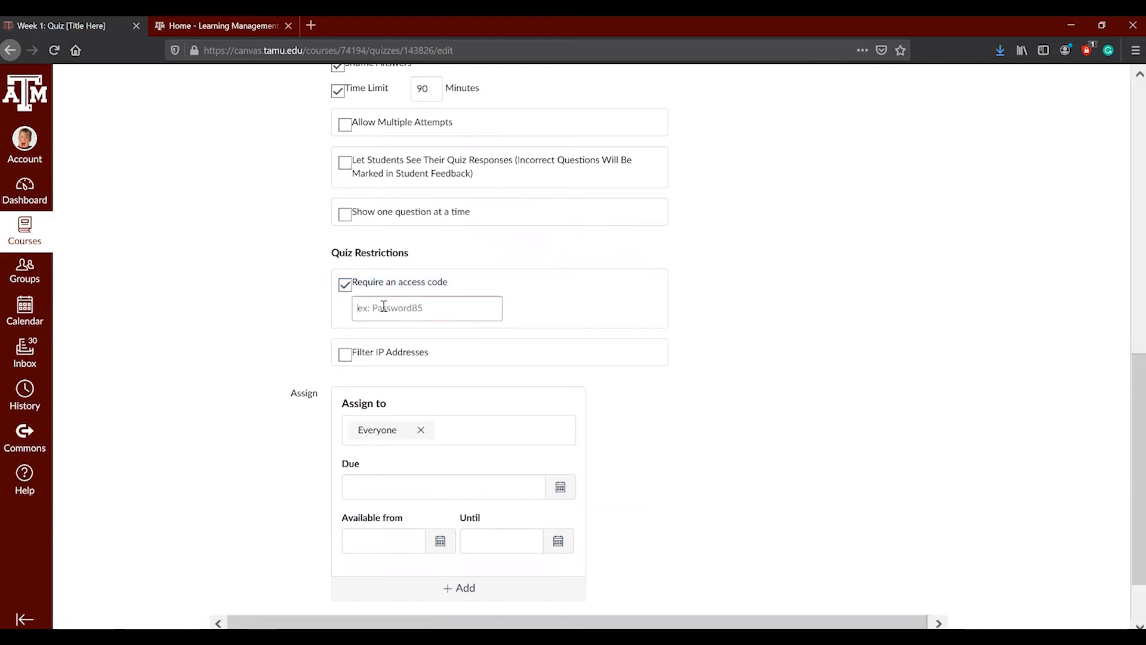
left_click(345, 288)
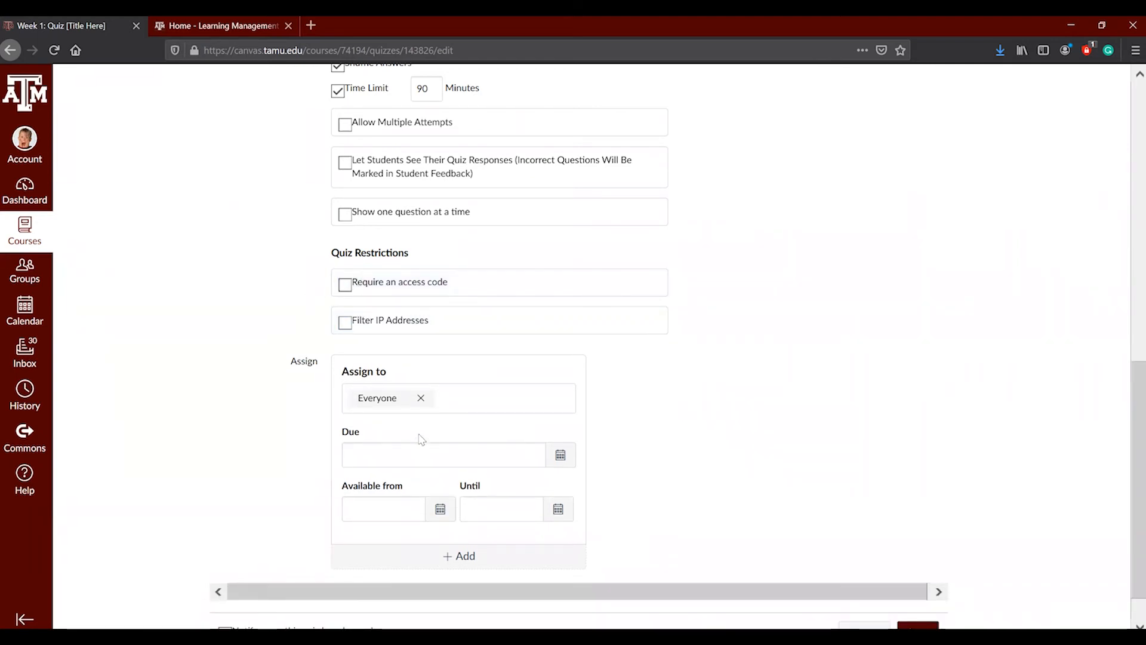
- Set the quiz's Available from date for Everyone to April 9, 2021 at 10:00 am
scroll(421, 439, "down", 2)
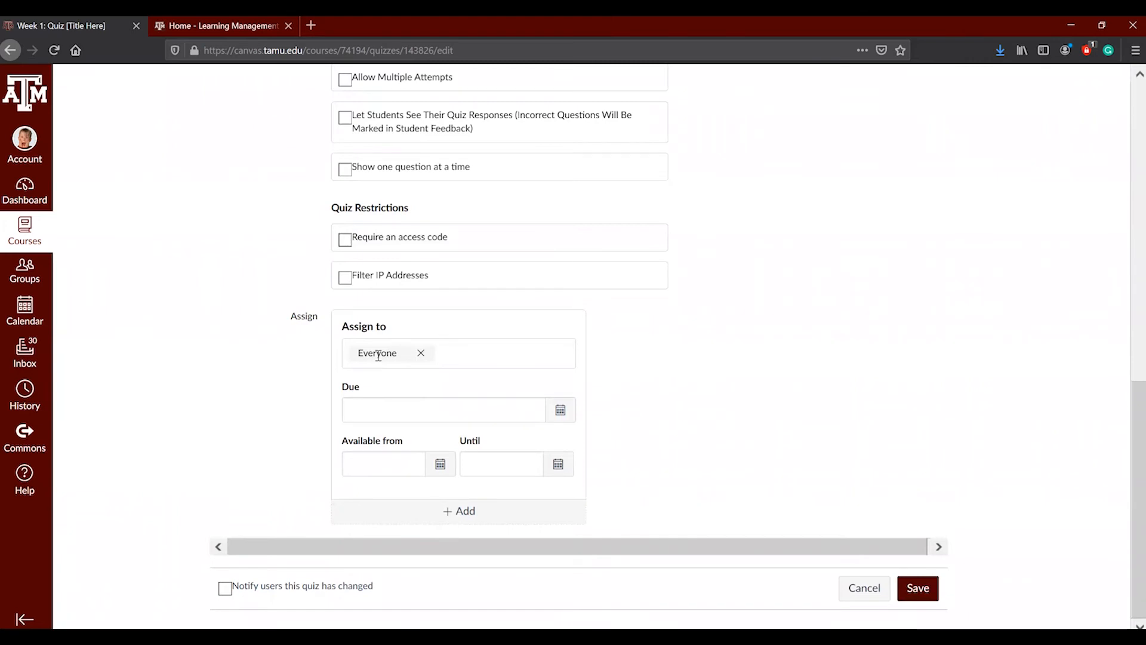
left_click(423, 407)
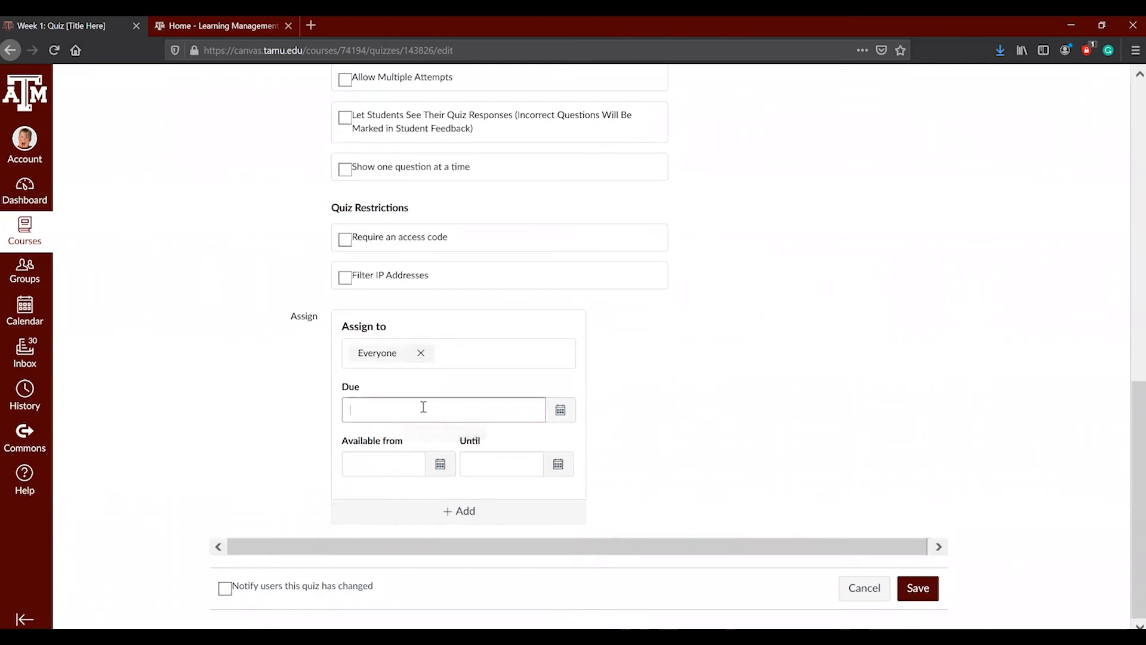
left_click(440, 464)
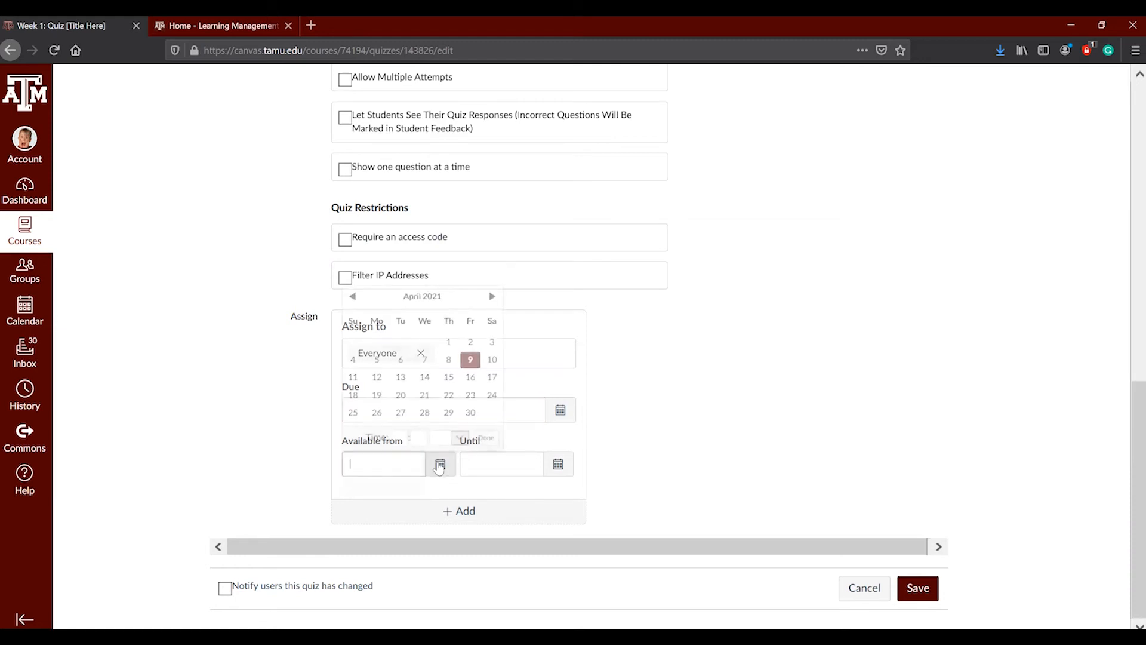
left_click(470, 360)
left_click(396, 437)
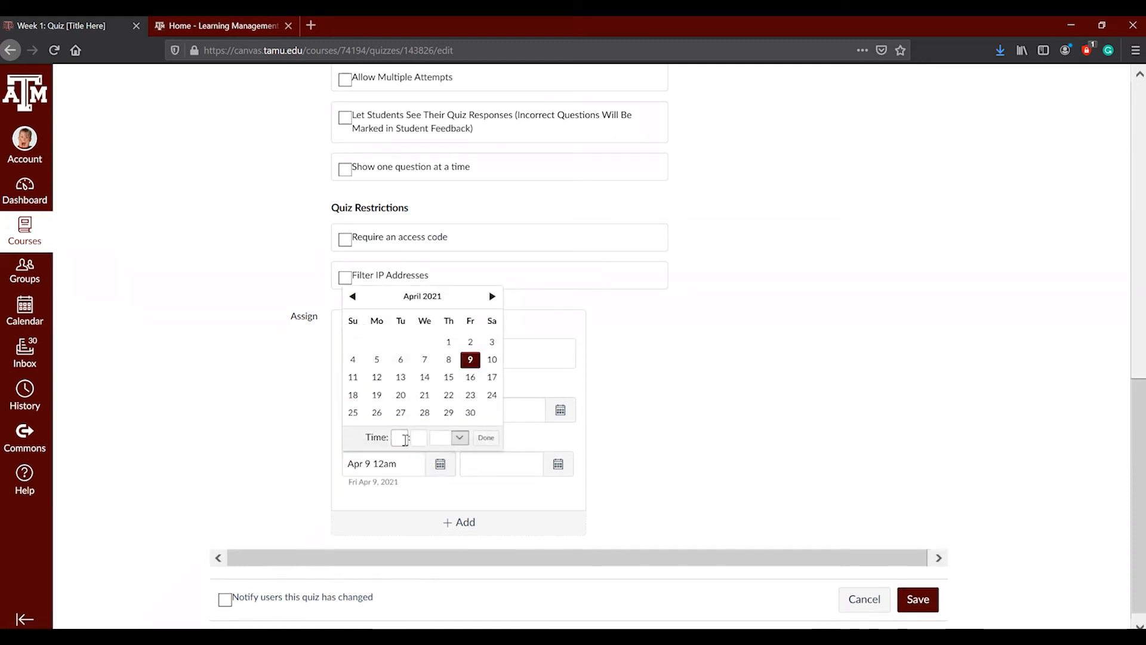
type("1")
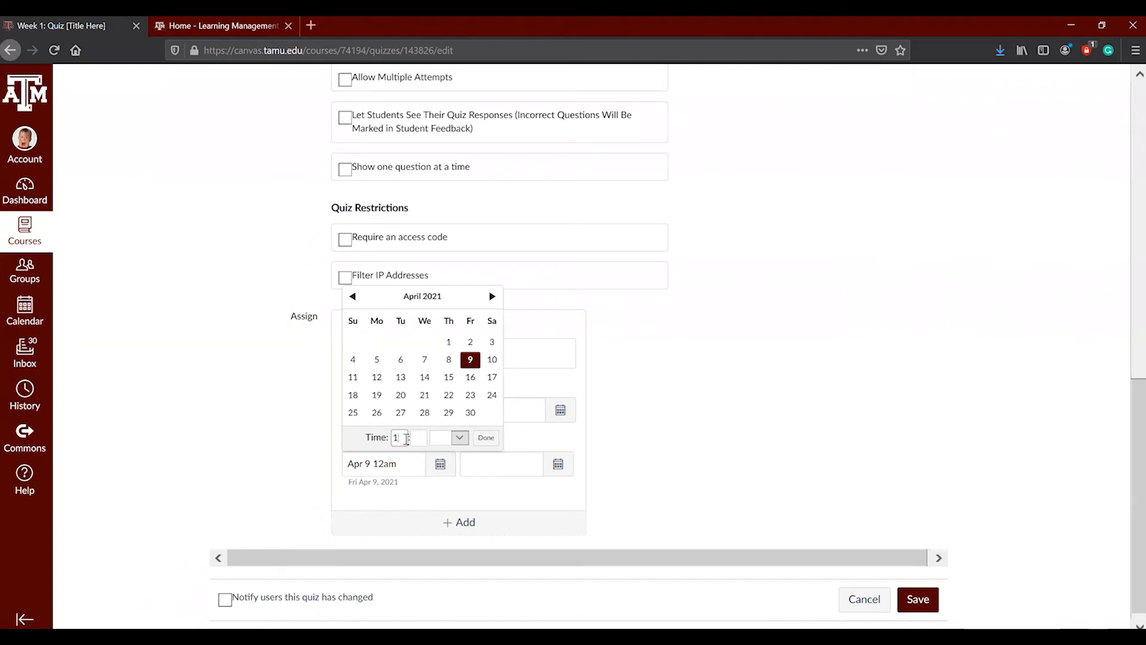
type("0")
left_click(419, 437)
type("0")
left_click(460, 438)
left_click(451, 472)
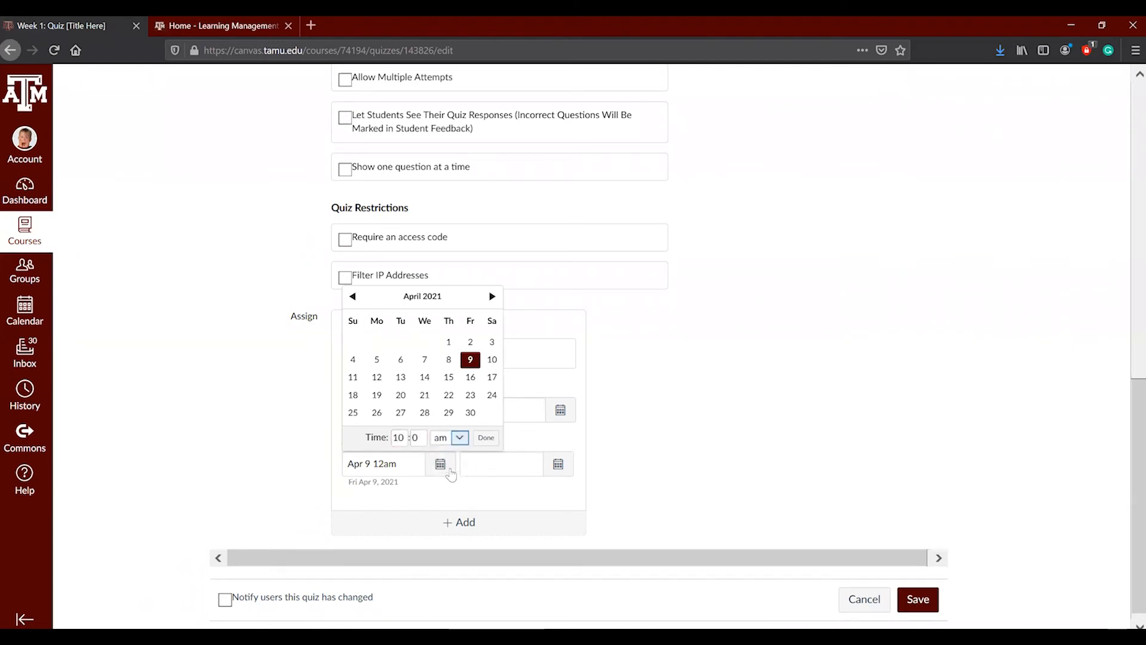
left_click(486, 437)
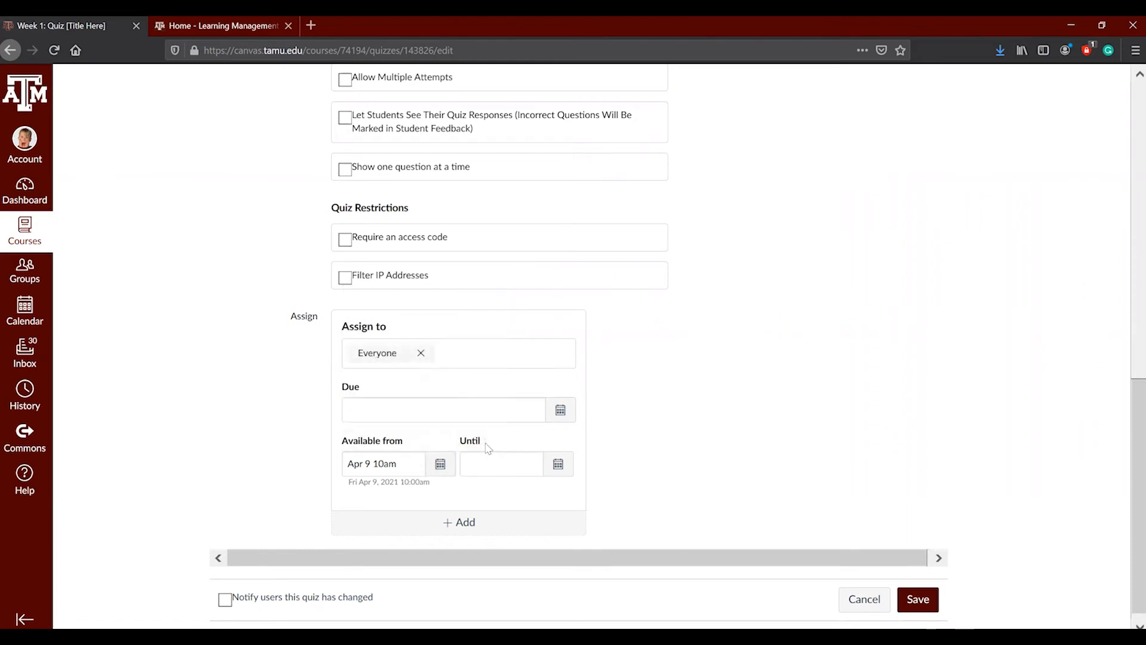
- Set the quiz's Until date for Everyone to April 9, 2021 at 12:00 pm
left_click(557, 472)
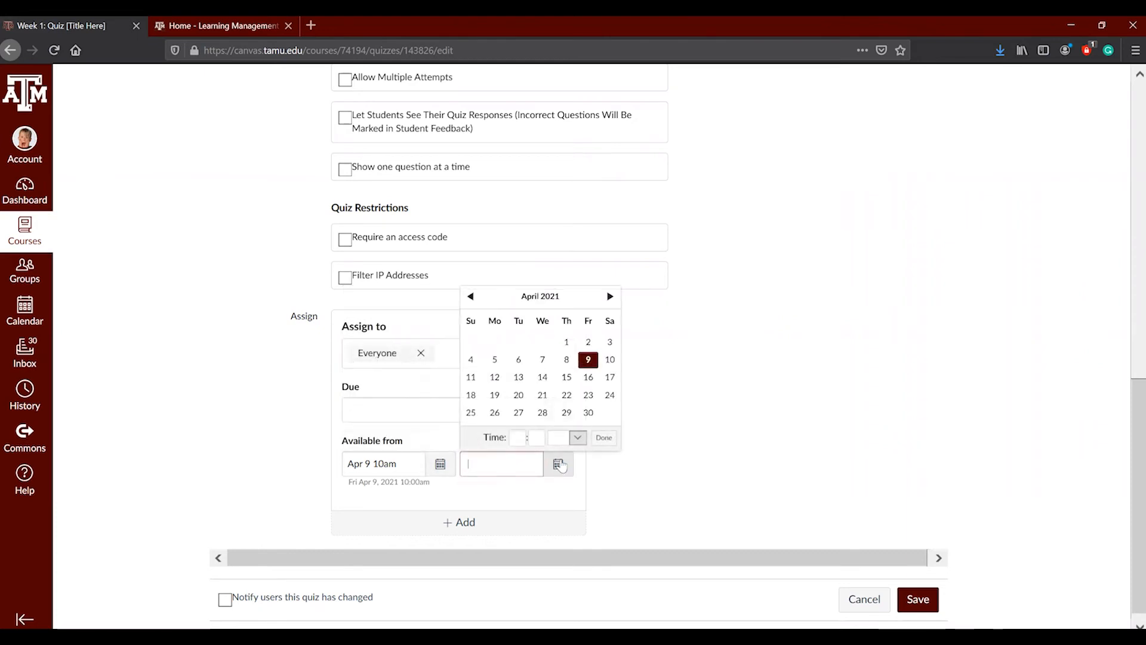
left_click(511, 436)
type("12")
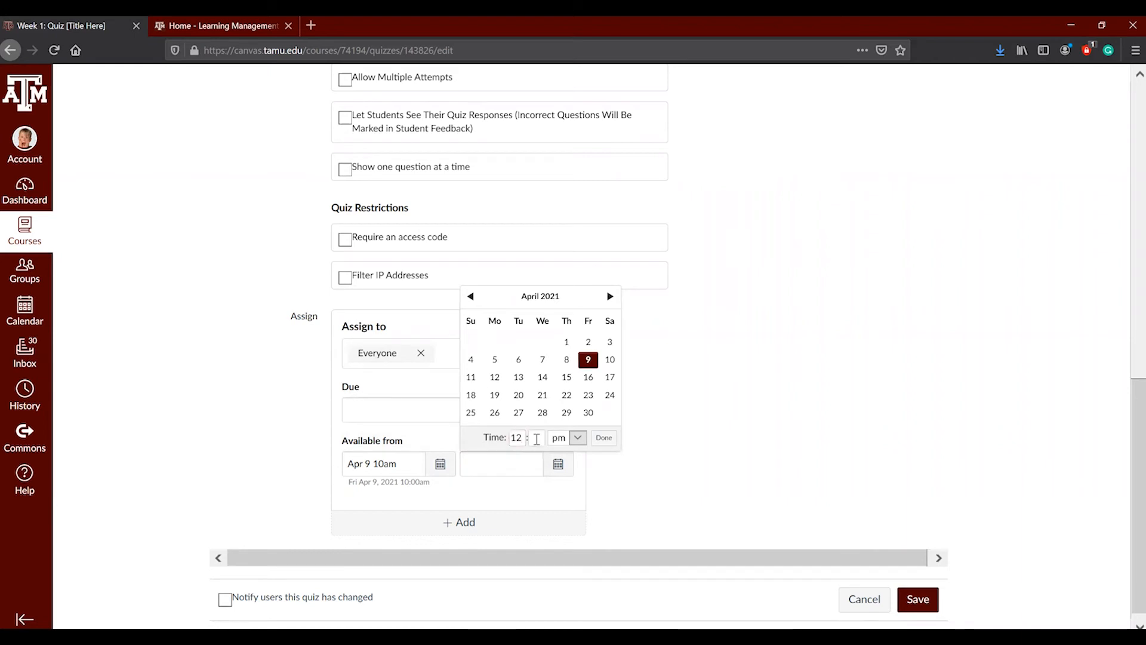
left_click(605, 441)
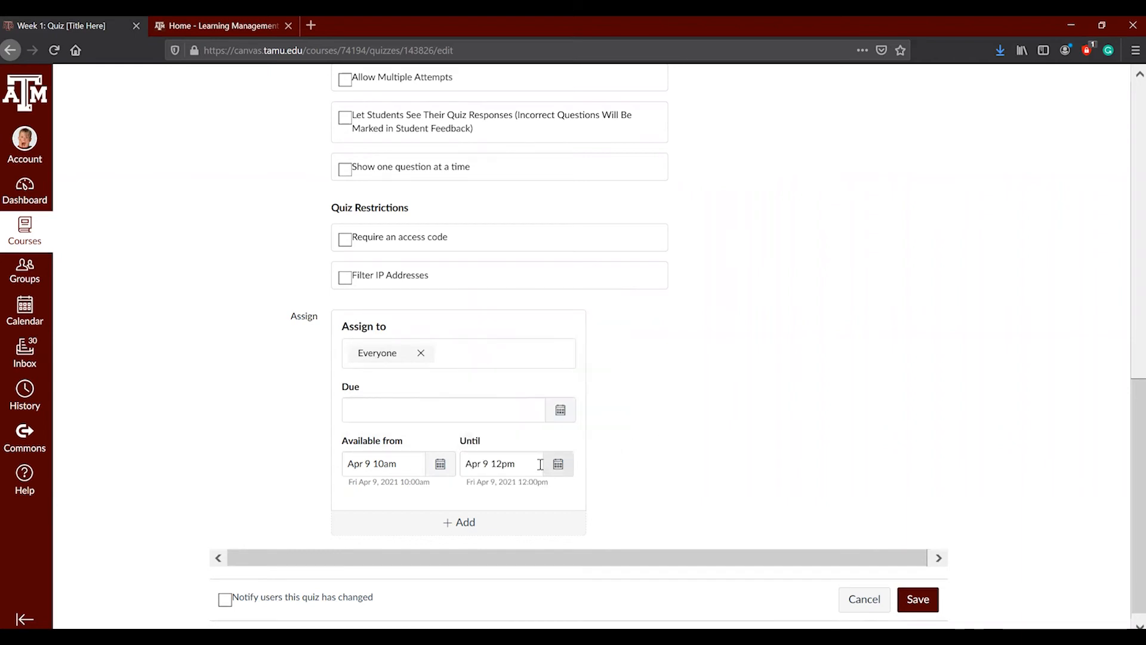
- Set the quiz's Due date for Everyone to April 9, 2021 at 12:00 pm
left_click(559, 410)
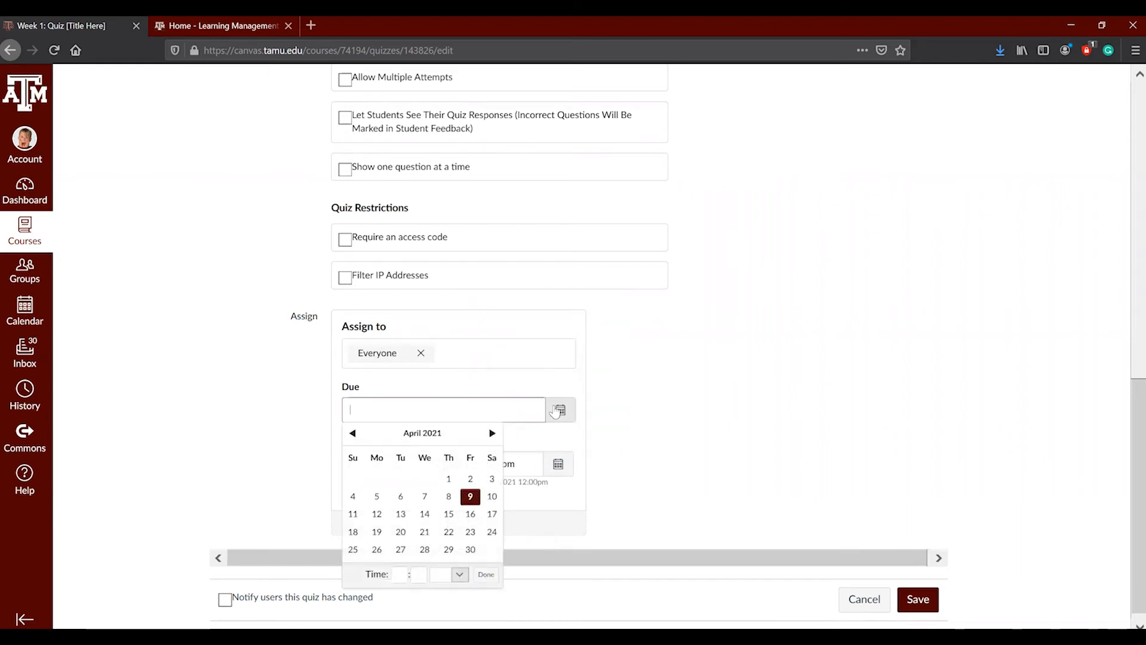
left_click(471, 497)
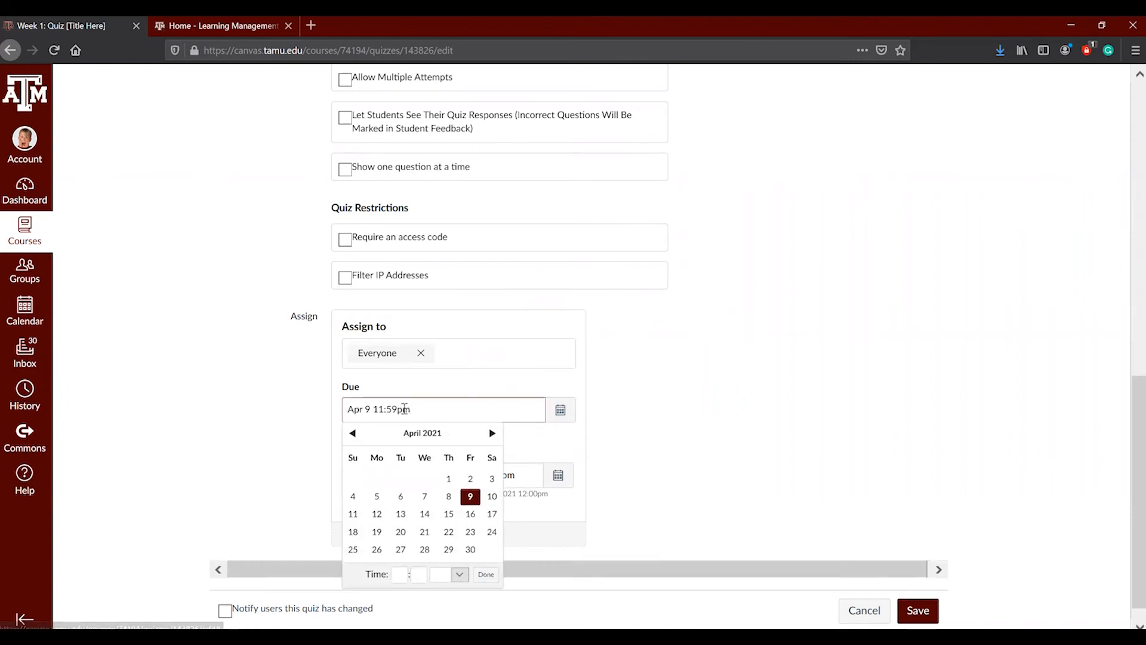
left_click(400, 574)
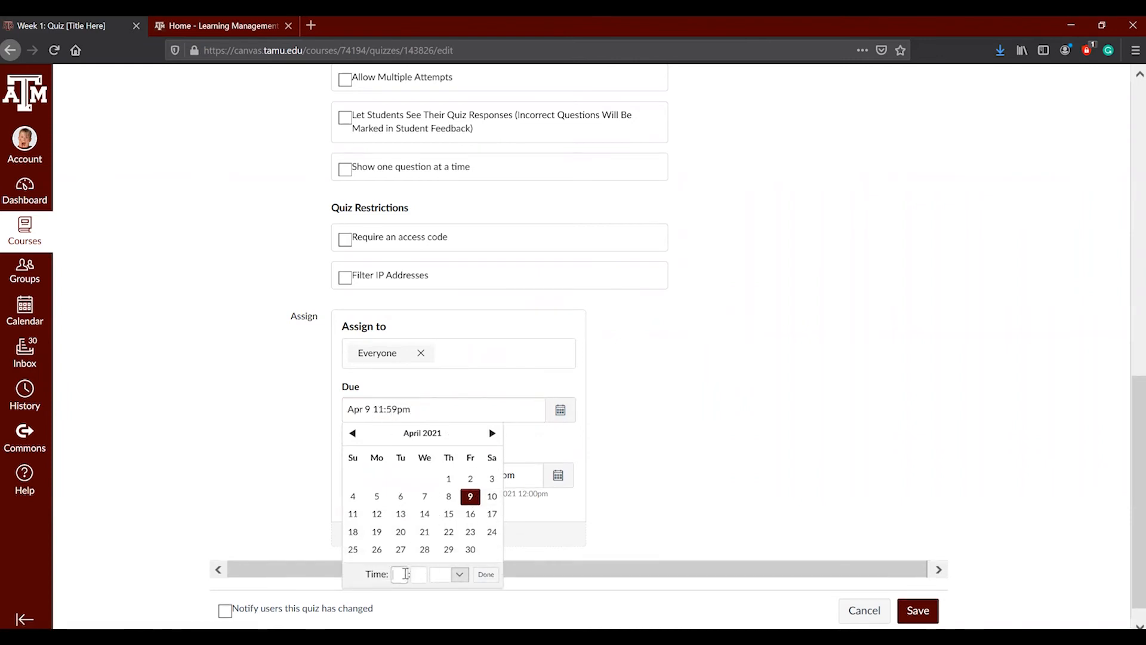
type("12")
left_click(422, 573)
type("0")
left_click(487, 575)
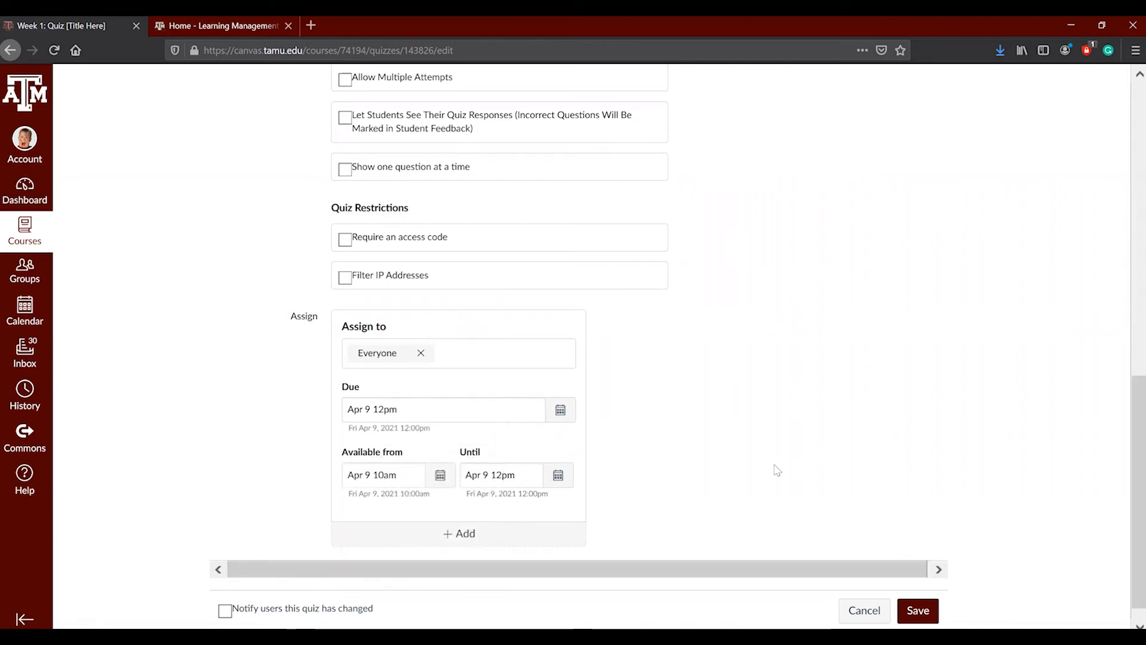
- Add a second Assign to block for one individual student, leaving its due and availability dates empty
scroll(777, 469, "down", 1)
left_click(411, 511)
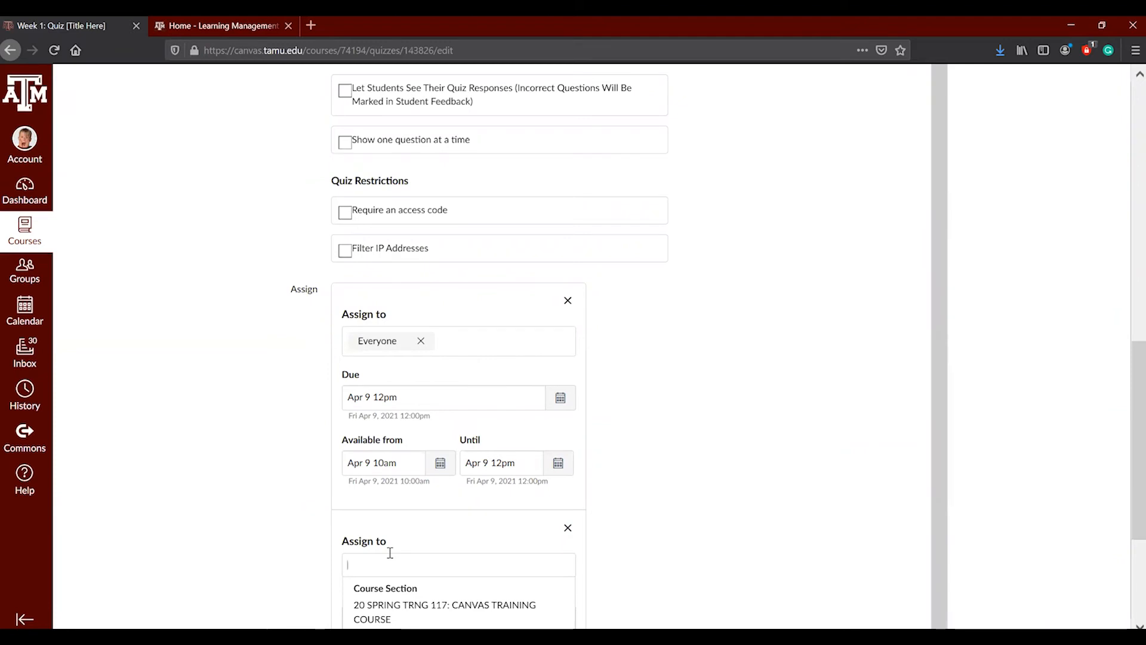
scroll(389, 555, "down", 2)
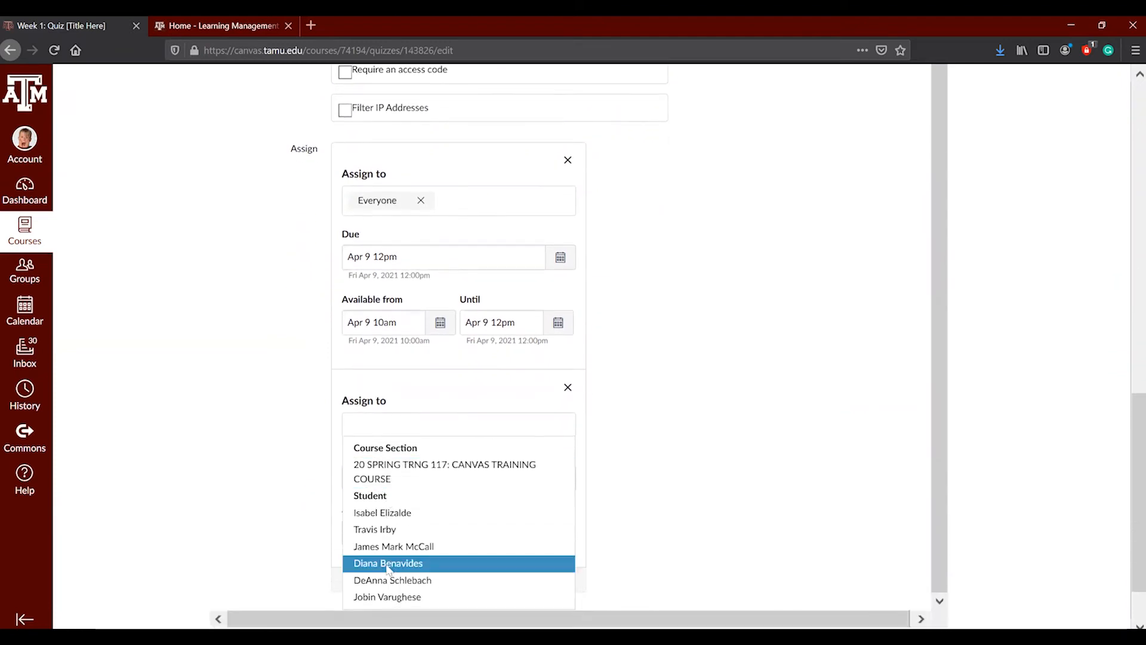
left_click(392, 529)
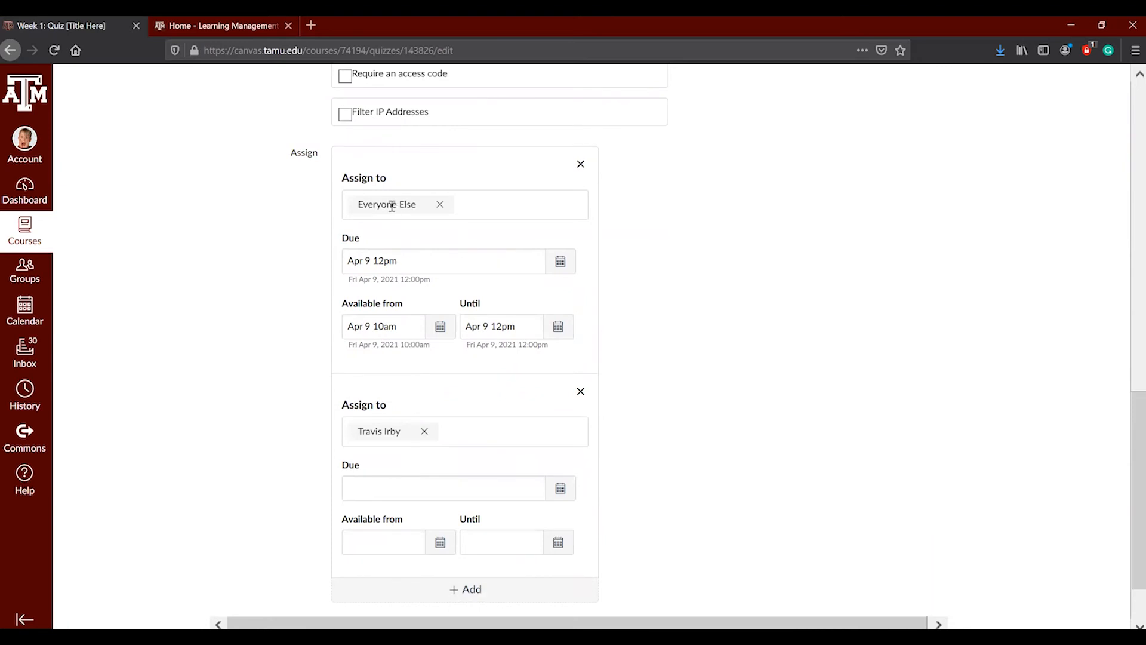
left_click(374, 486)
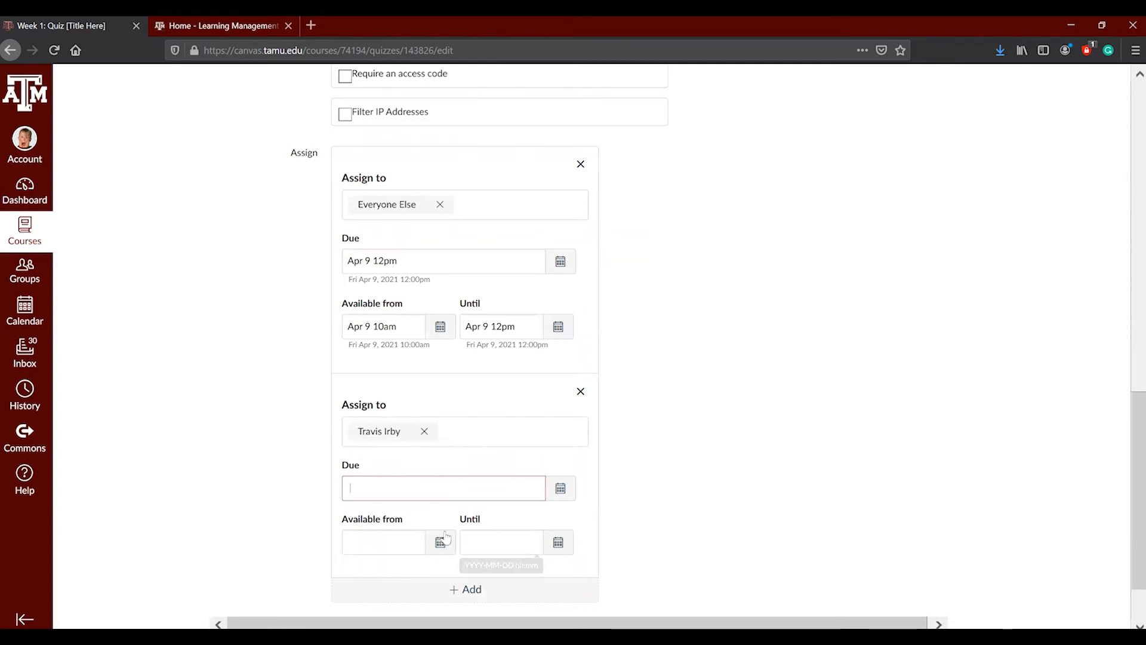
scroll(595, 539, "up", 2)
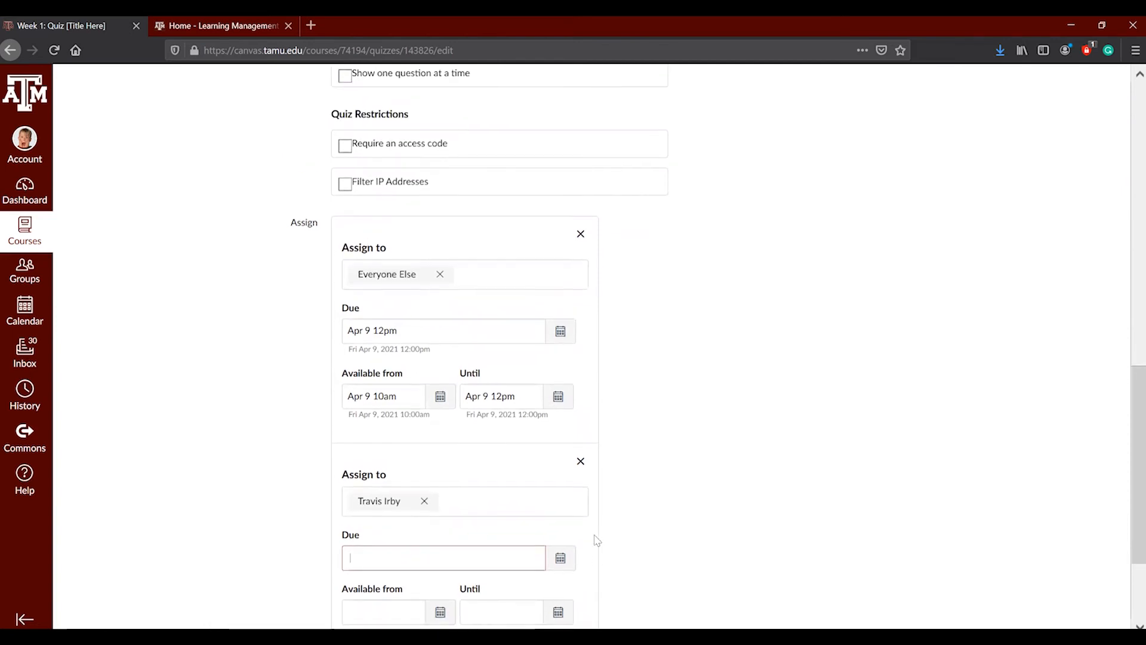
scroll(597, 540, "down", 4)
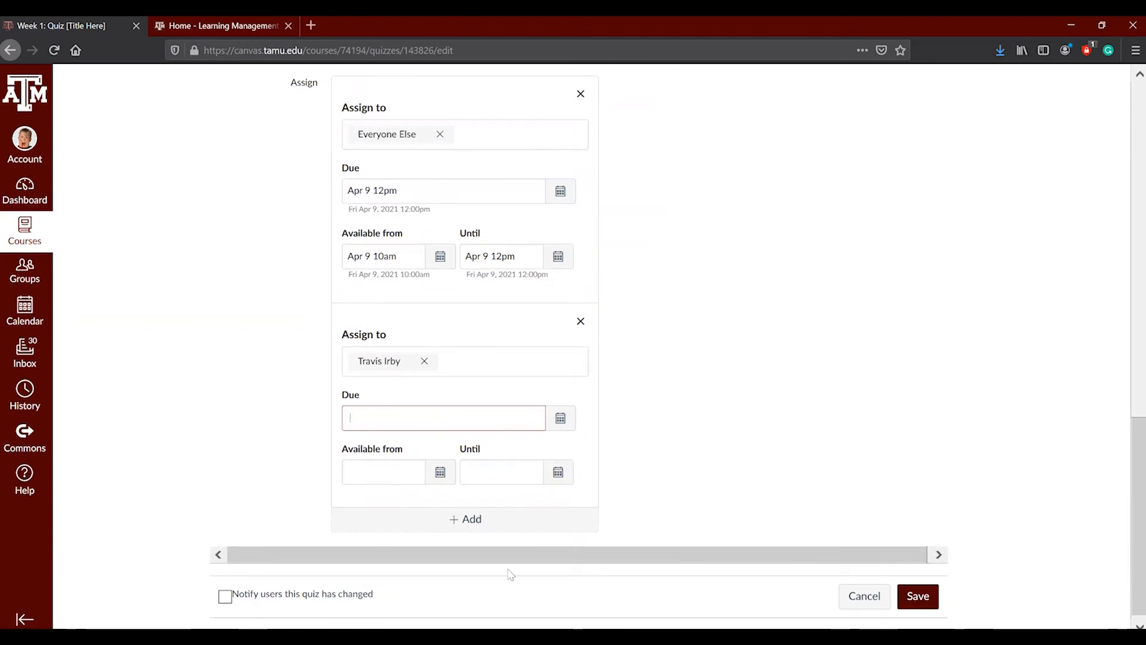
scroll(524, 561, "up", 3)
scroll(524, 563, "down", 4)
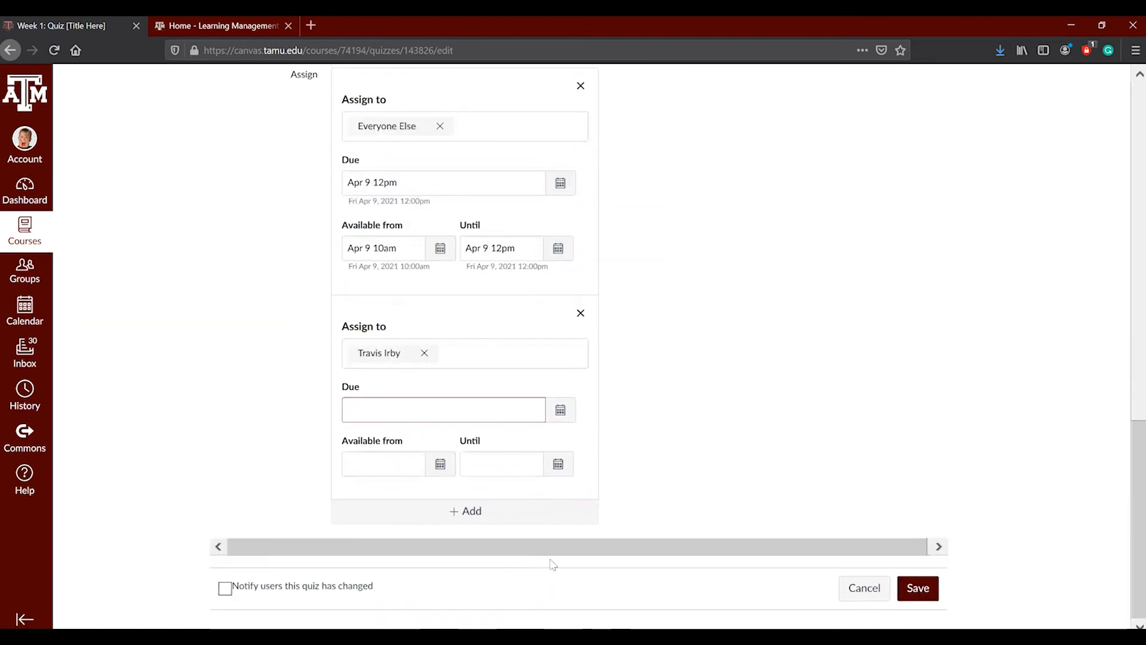
- Cancel the unsaved quiz changes, reopen the Week 1 quiz for editing, and review its options and Assign section
left_click(875, 591)
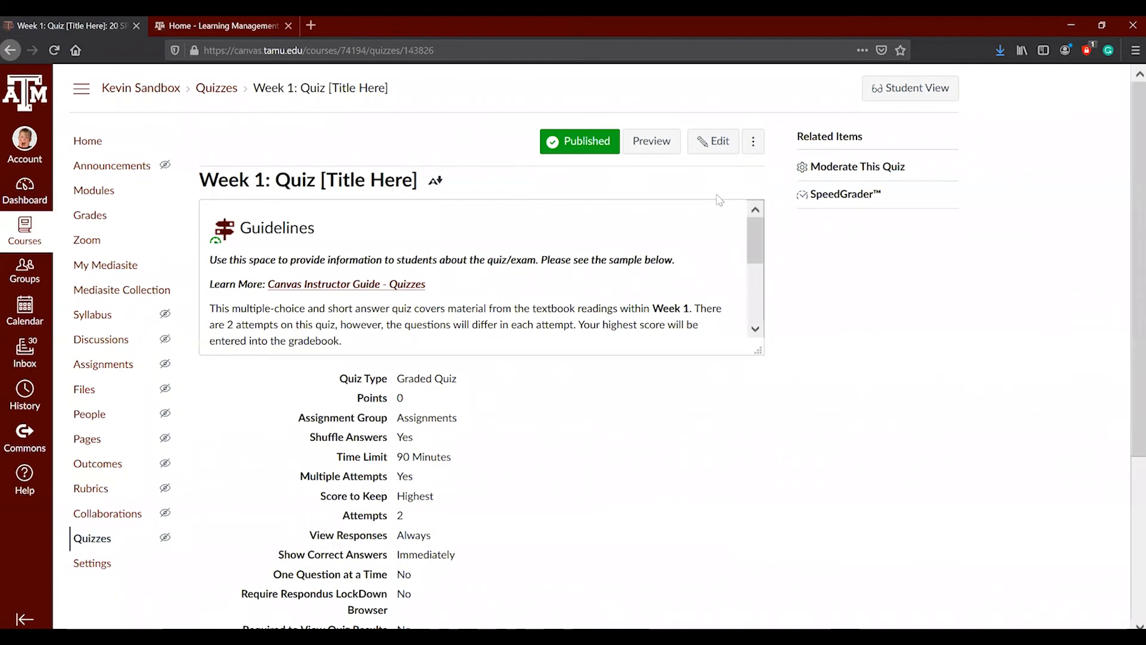
left_click(710, 153)
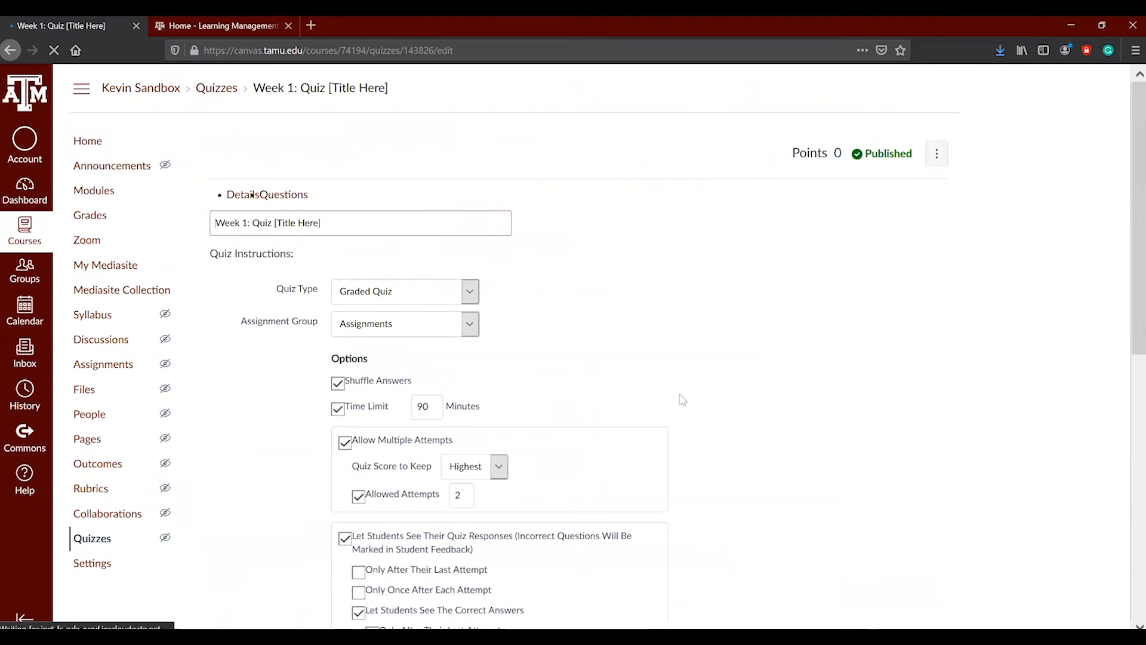
scroll(686, 418, "down", 10)
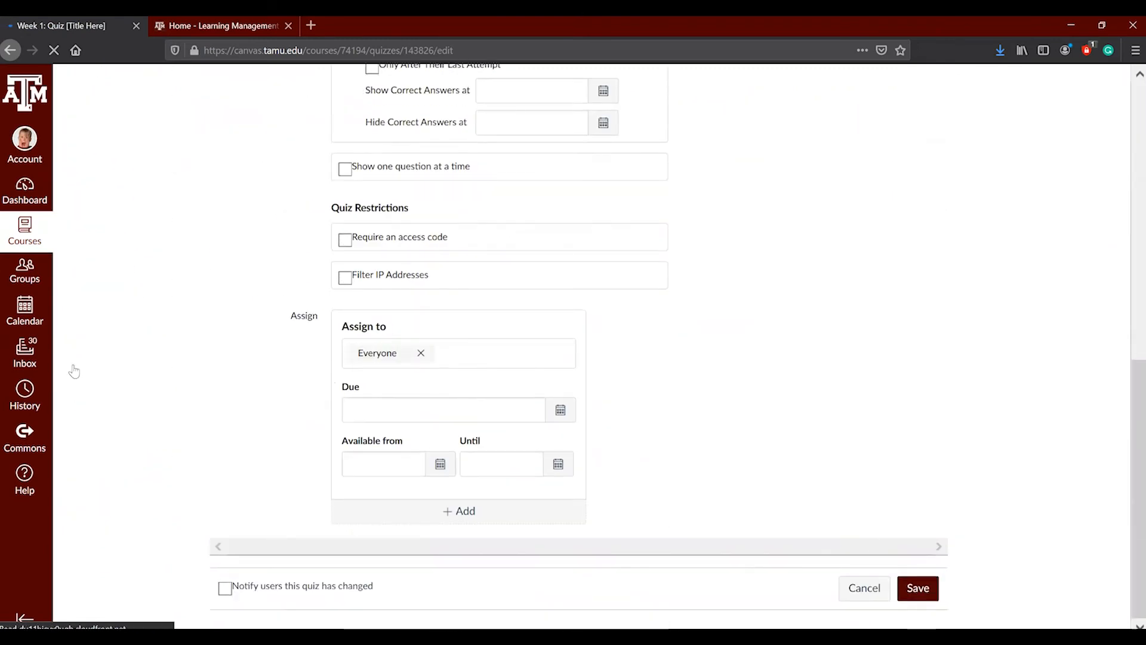
scroll(71, 370, "up", 5)
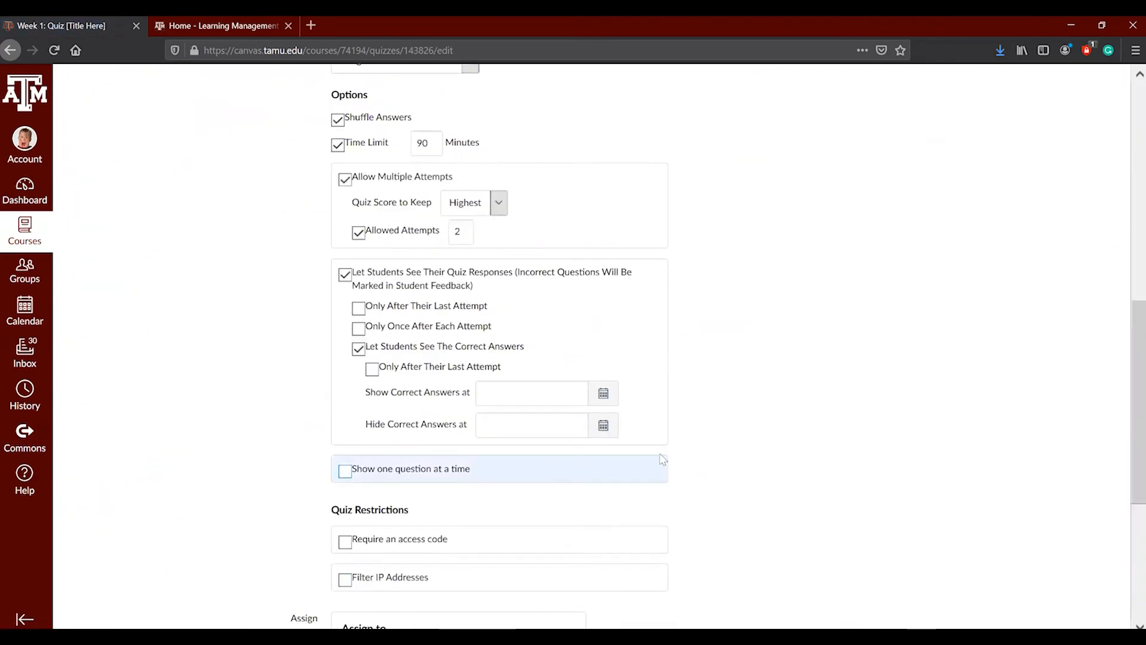
scroll(489, 484, "down", 2)
scroll(492, 483, "down", 2)
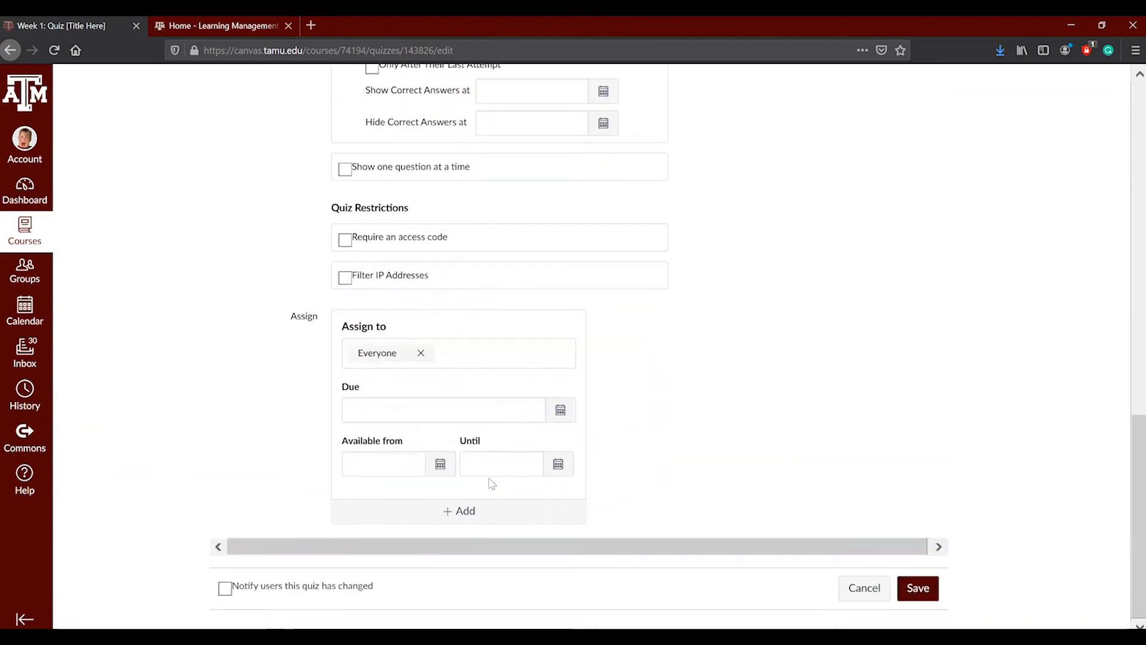
- Open the quiz's questions, add a new question and name it "Question 1"
scroll(492, 483, "up", 7)
scroll(492, 482, "up", 7)
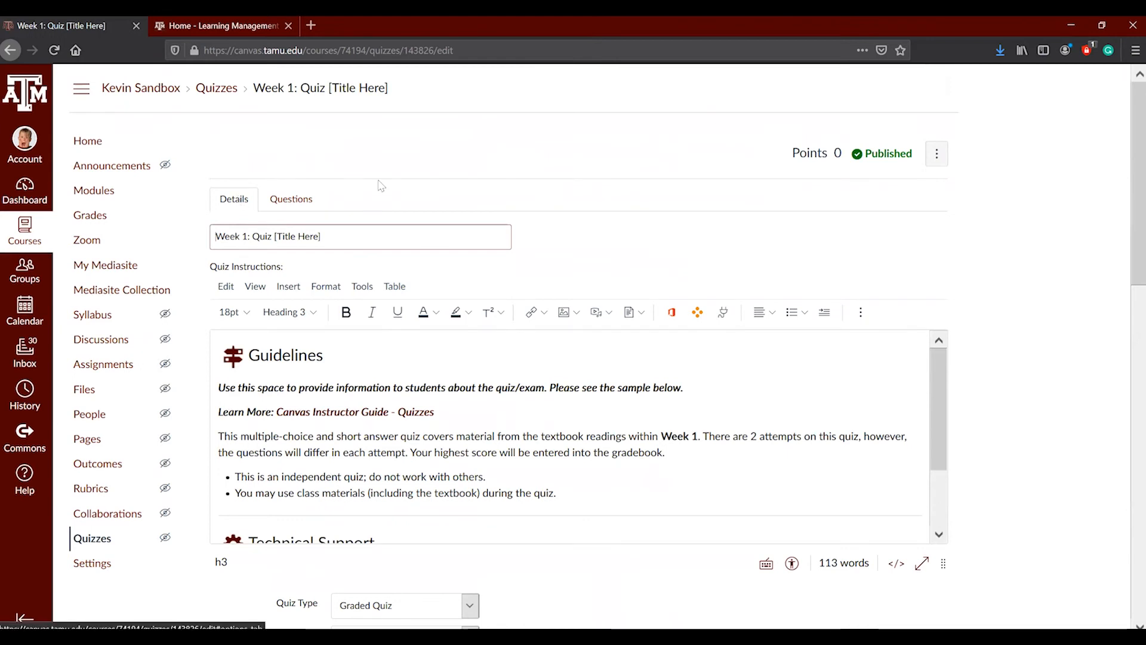
left_click(279, 199)
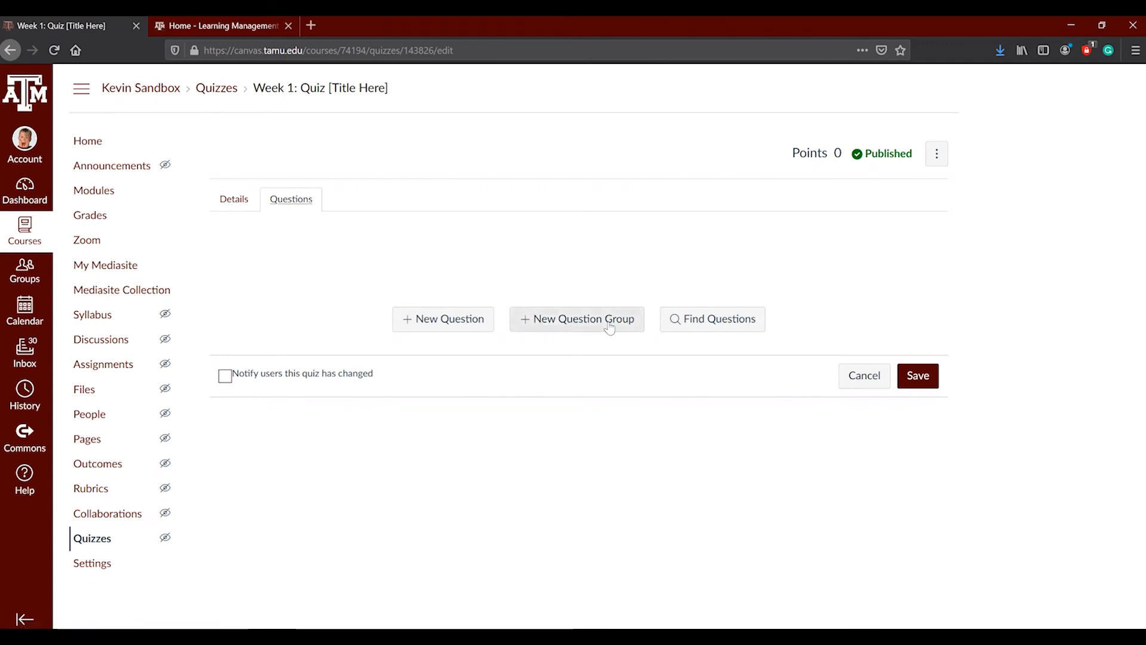
left_click(471, 324)
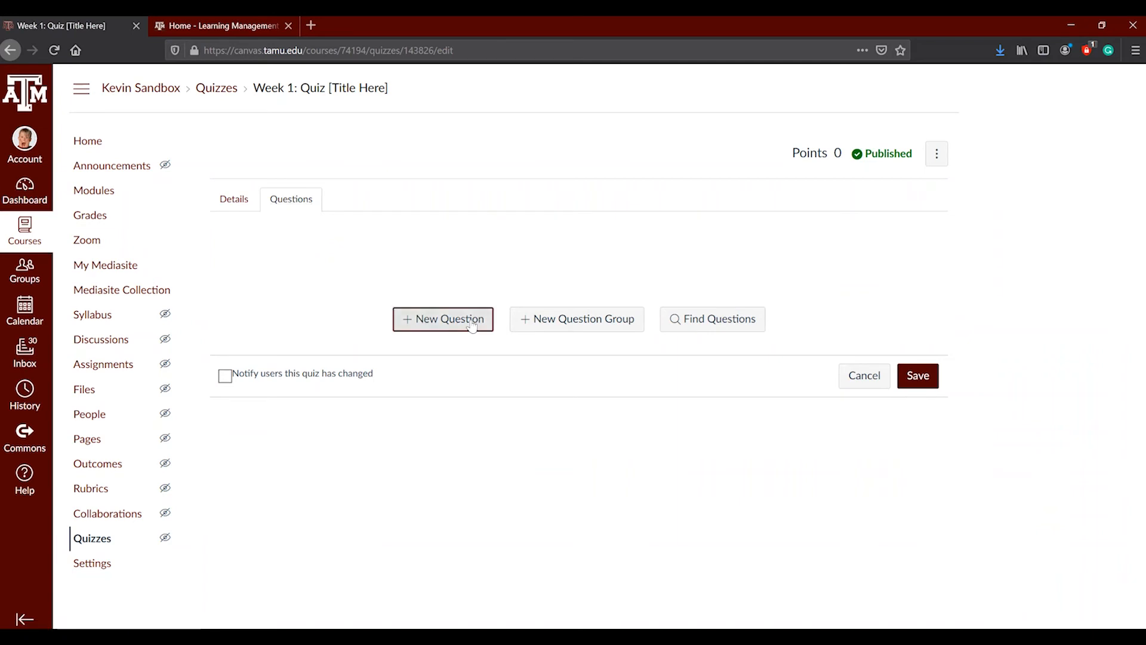
left_click(311, 105)
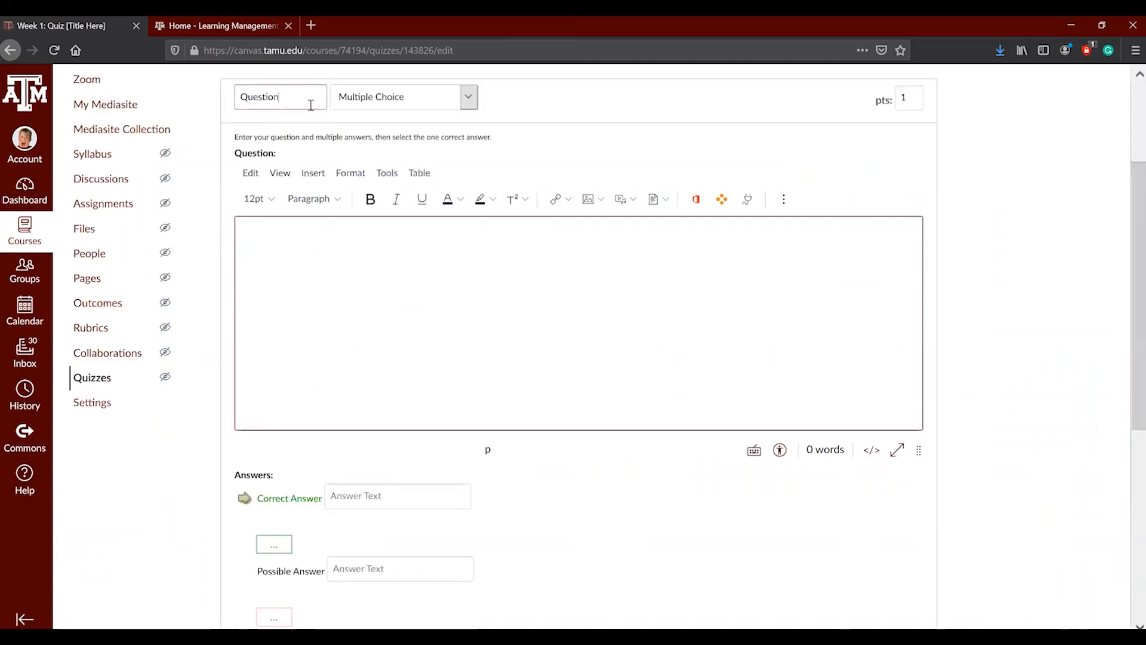
type("1")
- Switch Question 1 to the Numerical Answer type and look over its answer and error margin fields
left_click(439, 98)
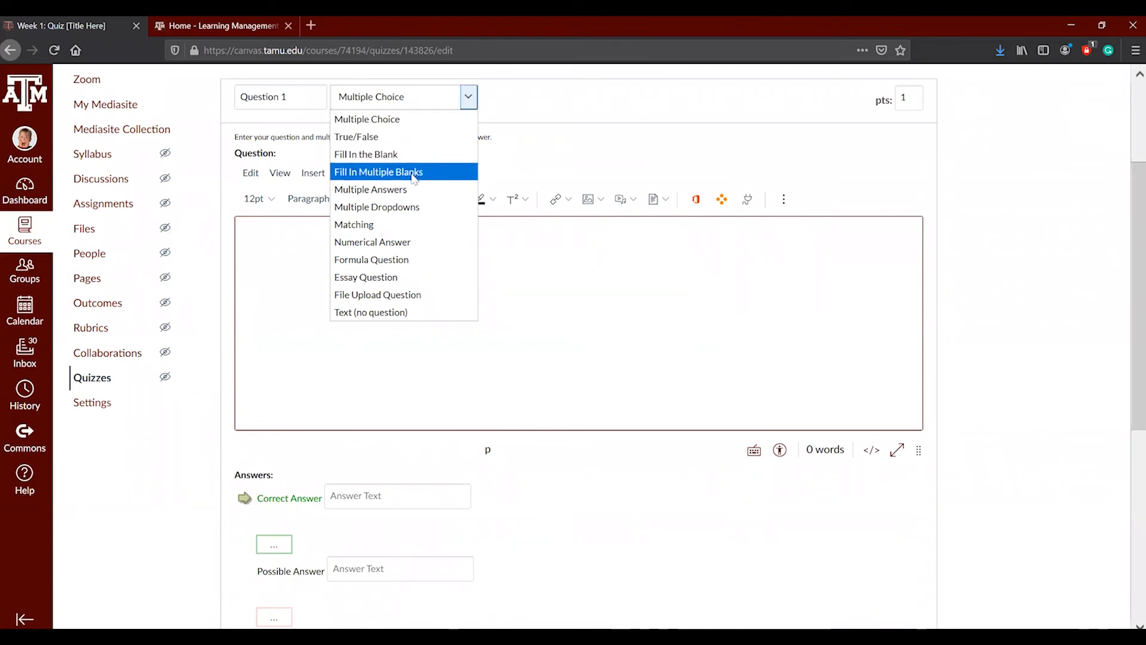
left_click(412, 241)
scroll(412, 239, "down", 1)
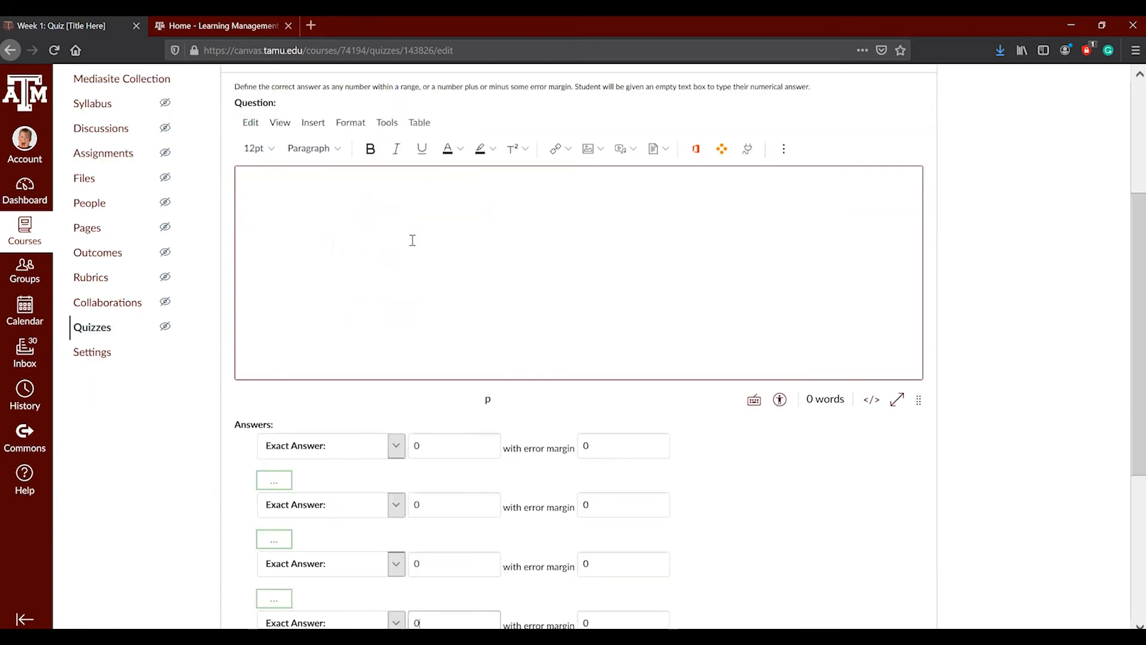
scroll(341, 323, "down", 3)
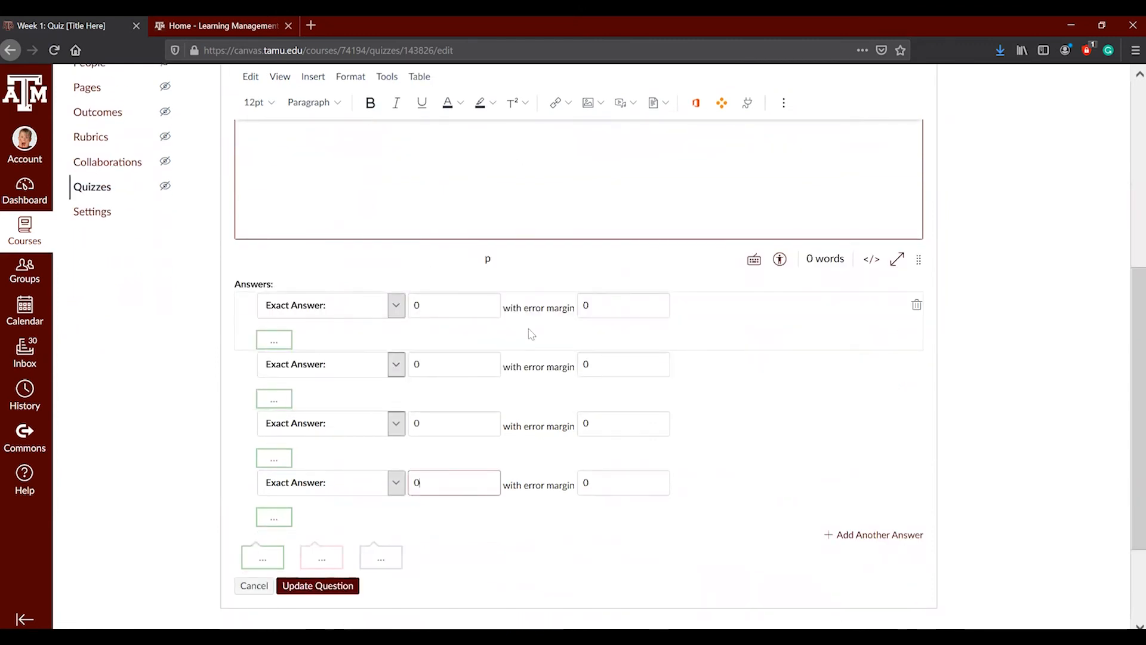
scroll(467, 340, "up", 5)
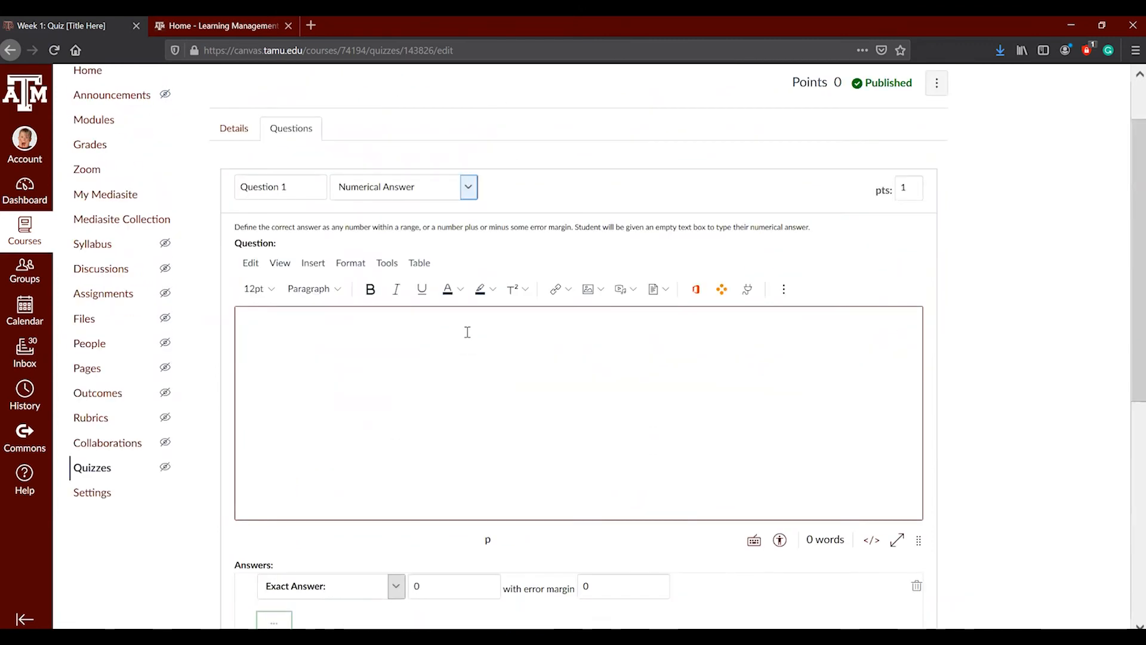
- Change Question 1 to the Formula Question type and review its variable instructions and question editor
left_click(459, 187)
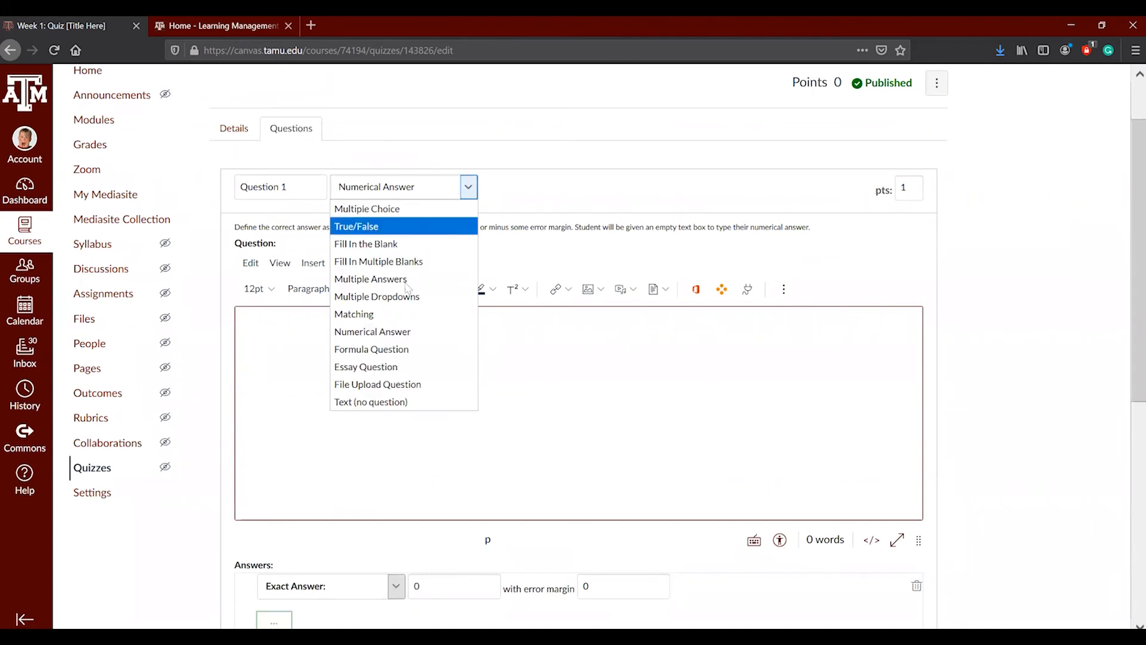
key("Escape")
key("Down")
scroll(397, 355, "down", 2)
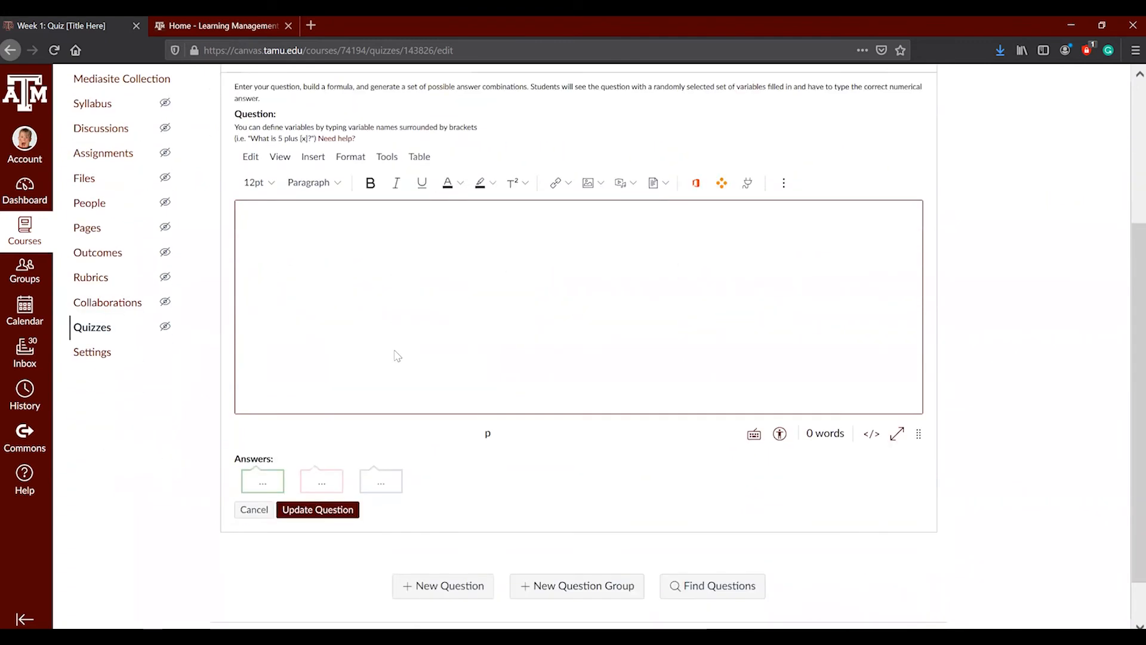
scroll(396, 356, "up", 1)
left_click(370, 350)
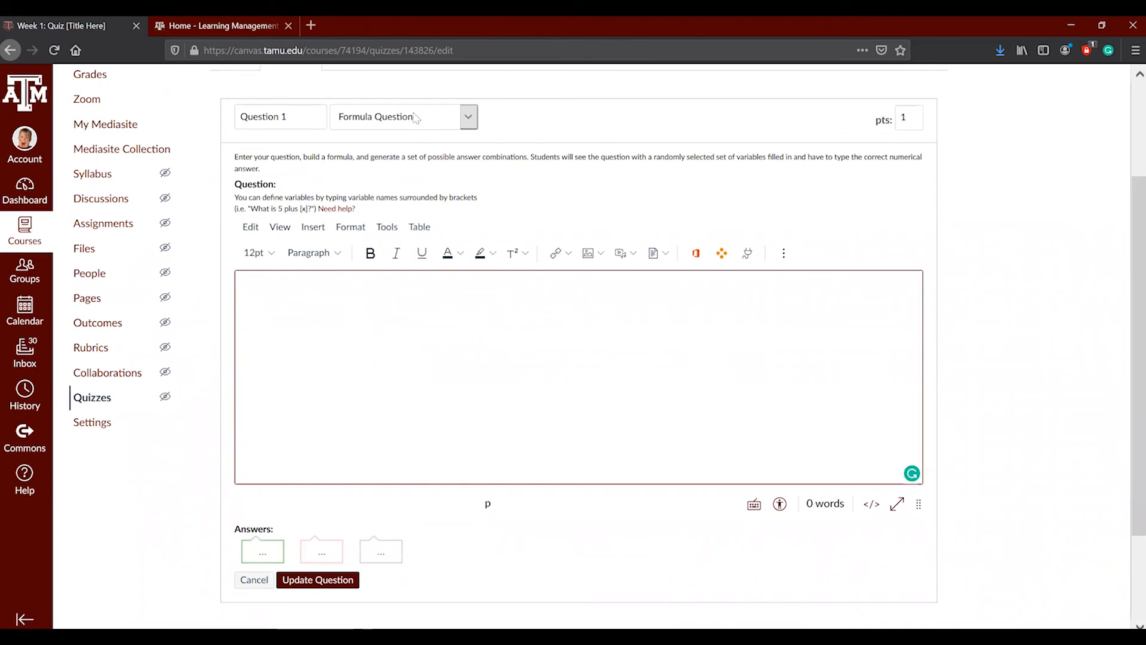
- Try the Essay Question type and the File Upload Question type on Question 1
left_click(410, 122)
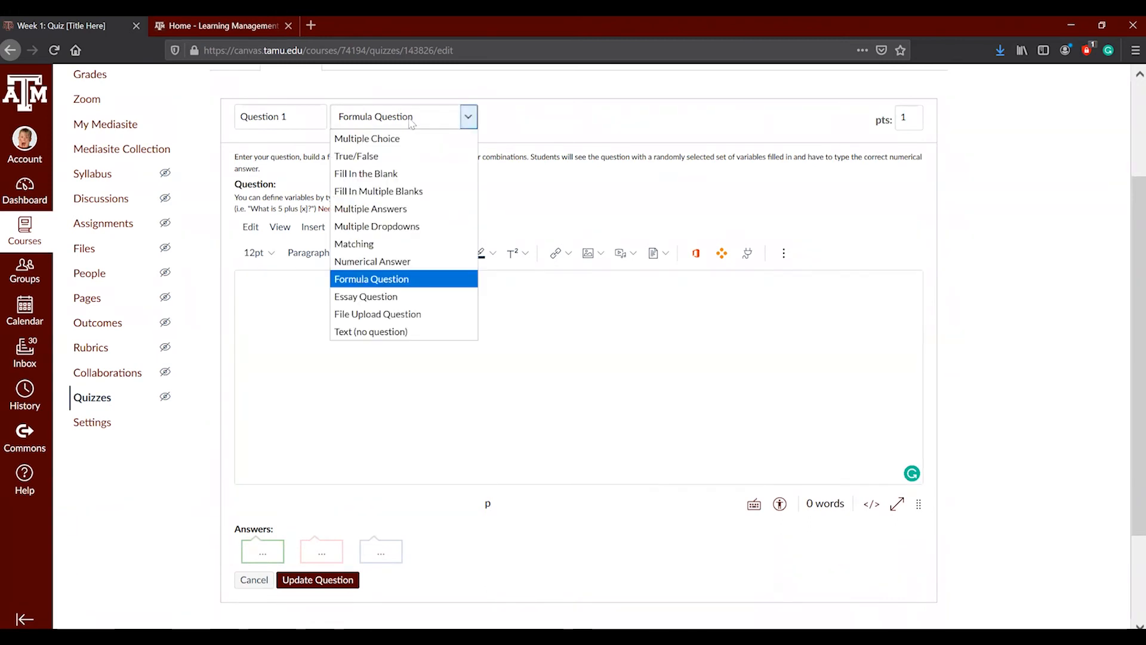
left_click(393, 297)
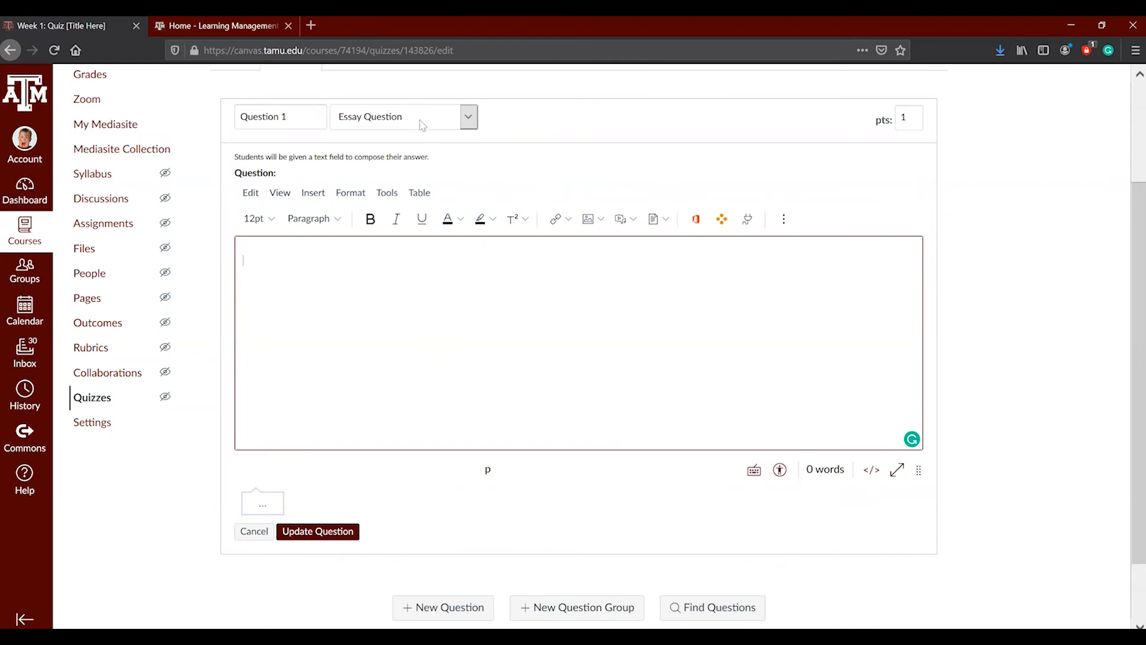
left_click(421, 124)
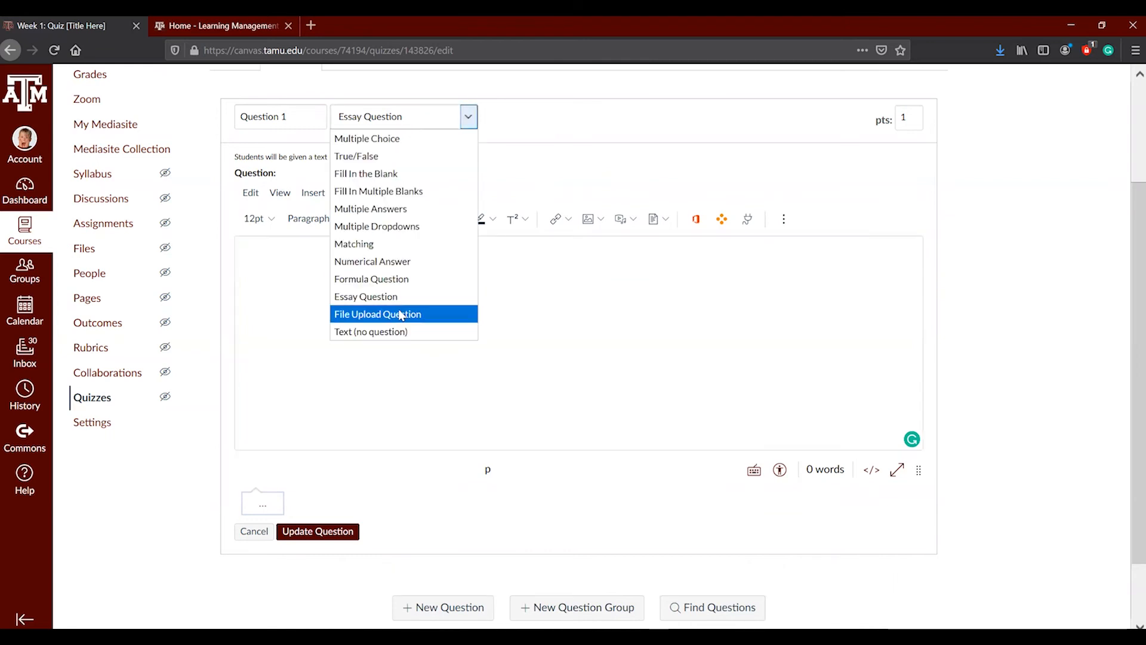
left_click(399, 314)
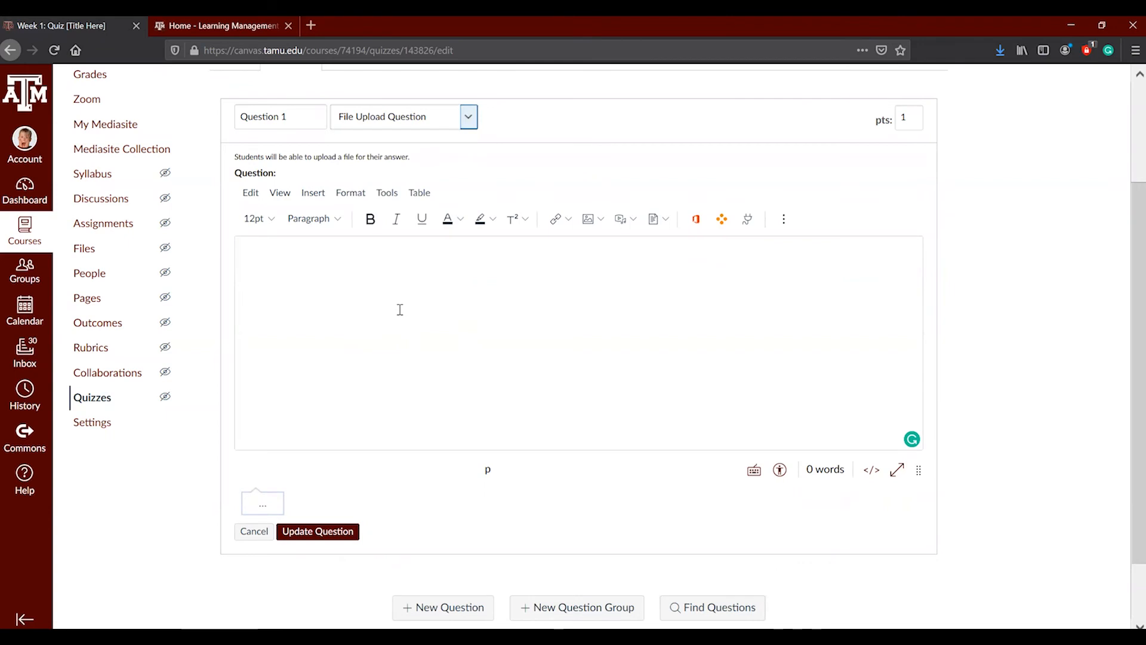
- Set Question 1 to Multiple Choice and enter the question text "Pick is DOG?"
left_click(415, 124)
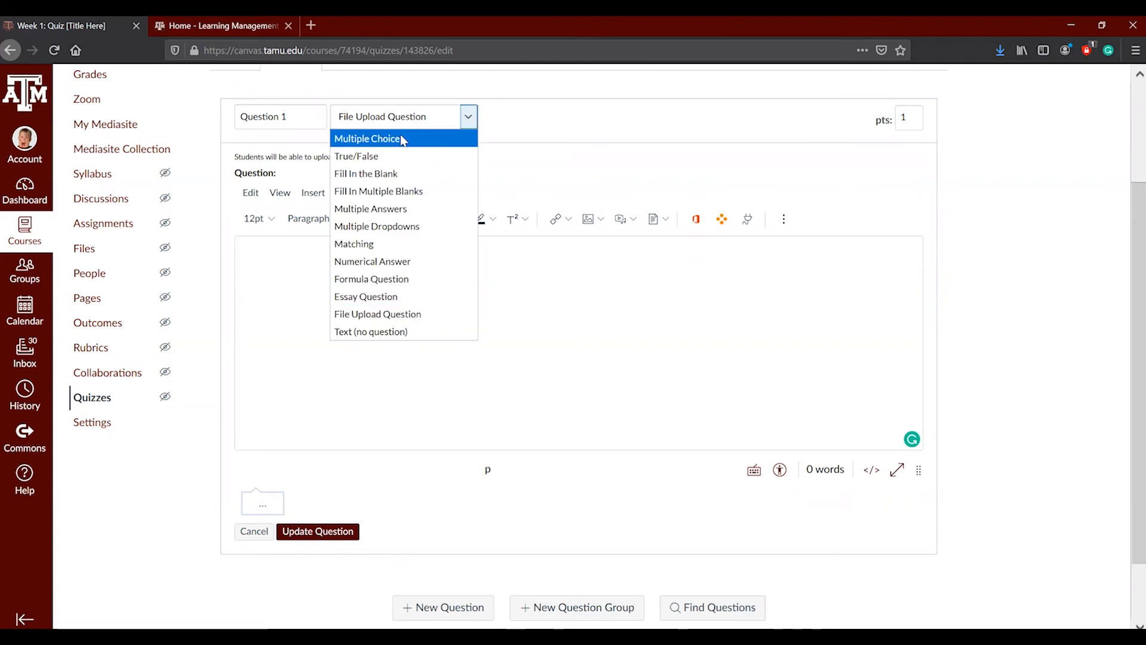
left_click(401, 140)
left_click(370, 307)
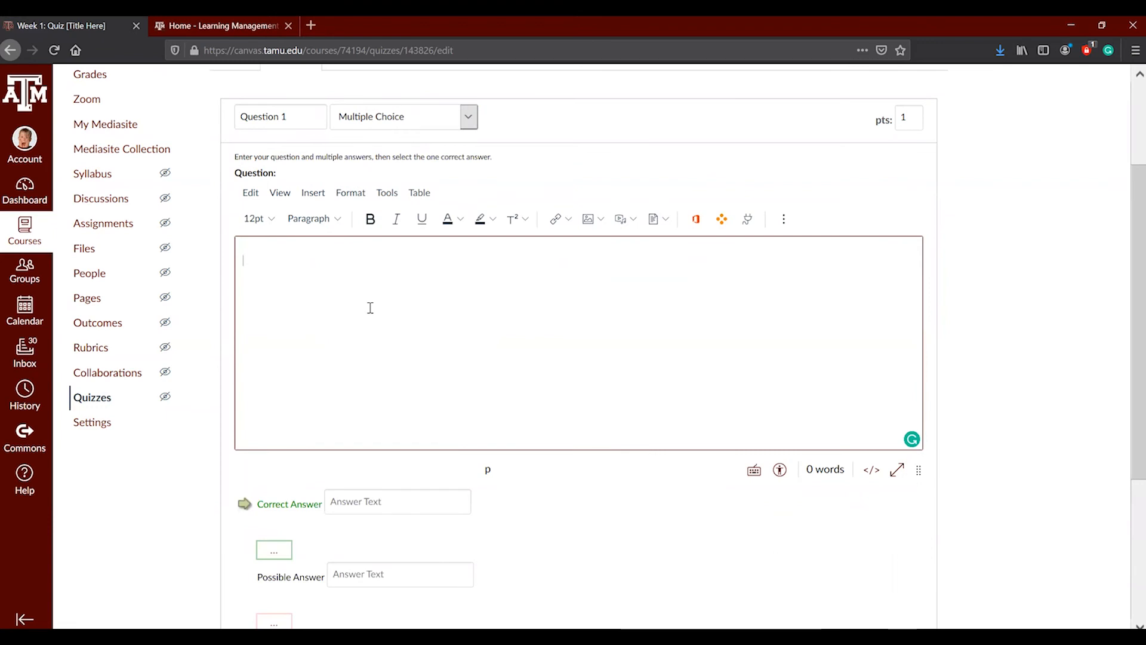
type("What")
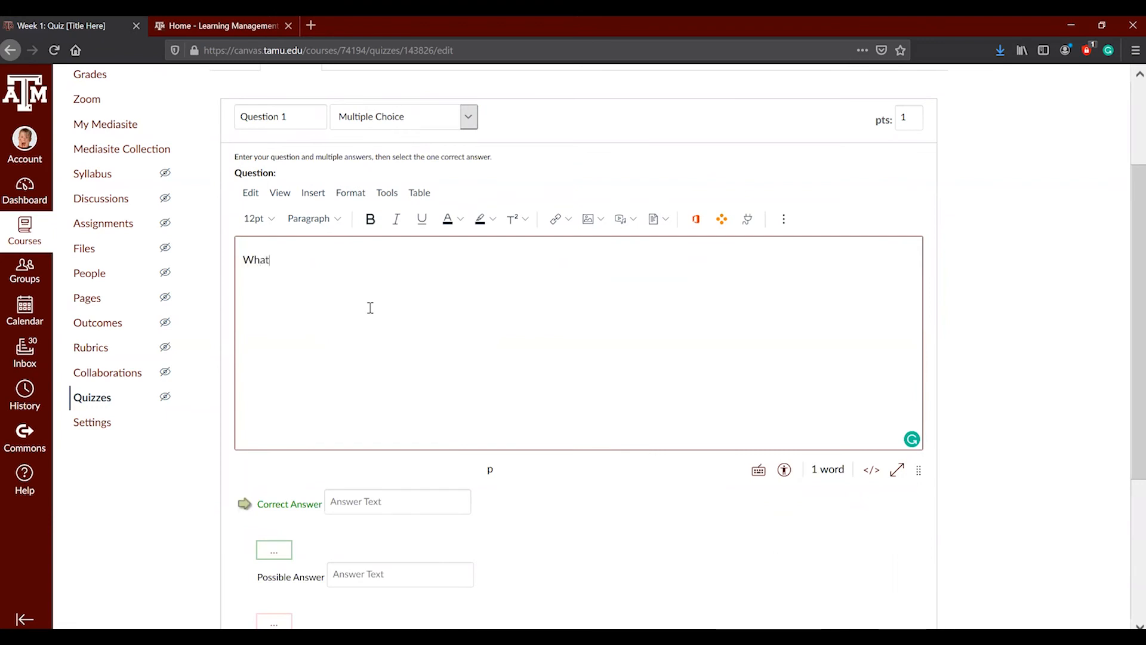
type(" is DOG?")
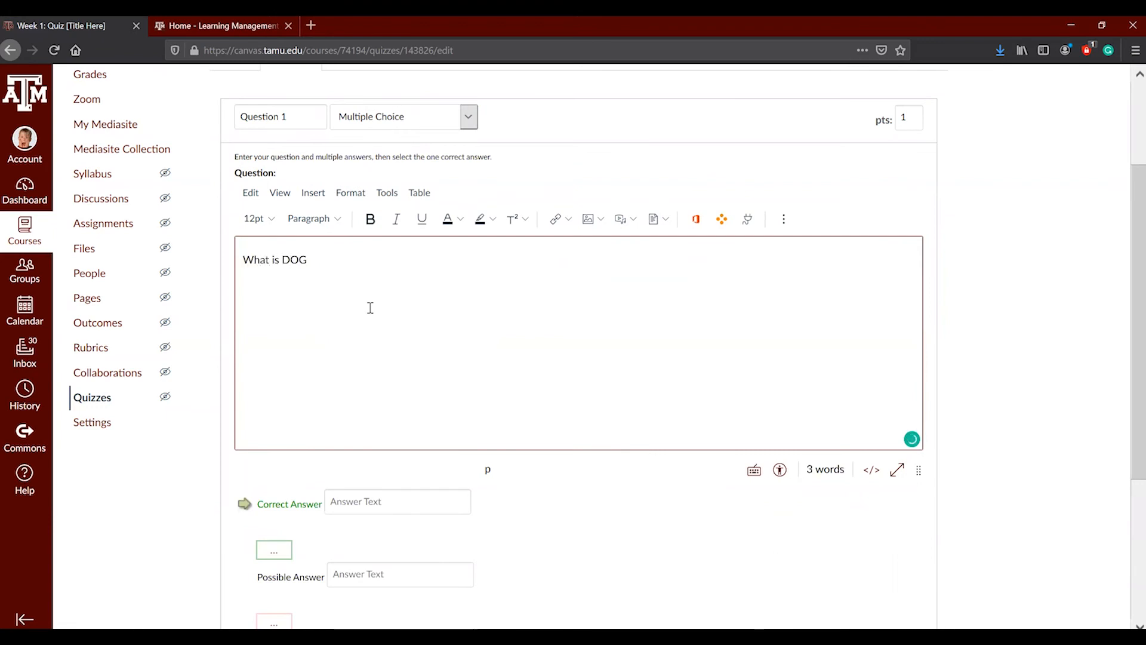
double_click(270, 257)
type("Pick")
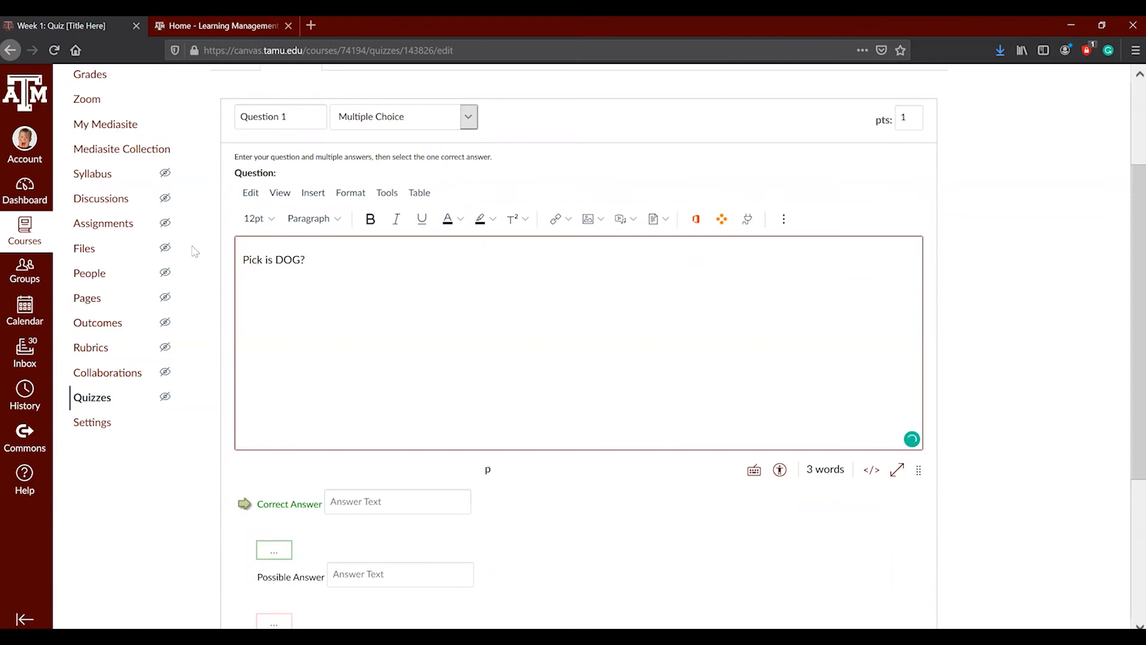
- Fill in the answers Whale and Dog, and add a third answer, Cat
scroll(271, 295, "down", 3)
left_click(362, 366)
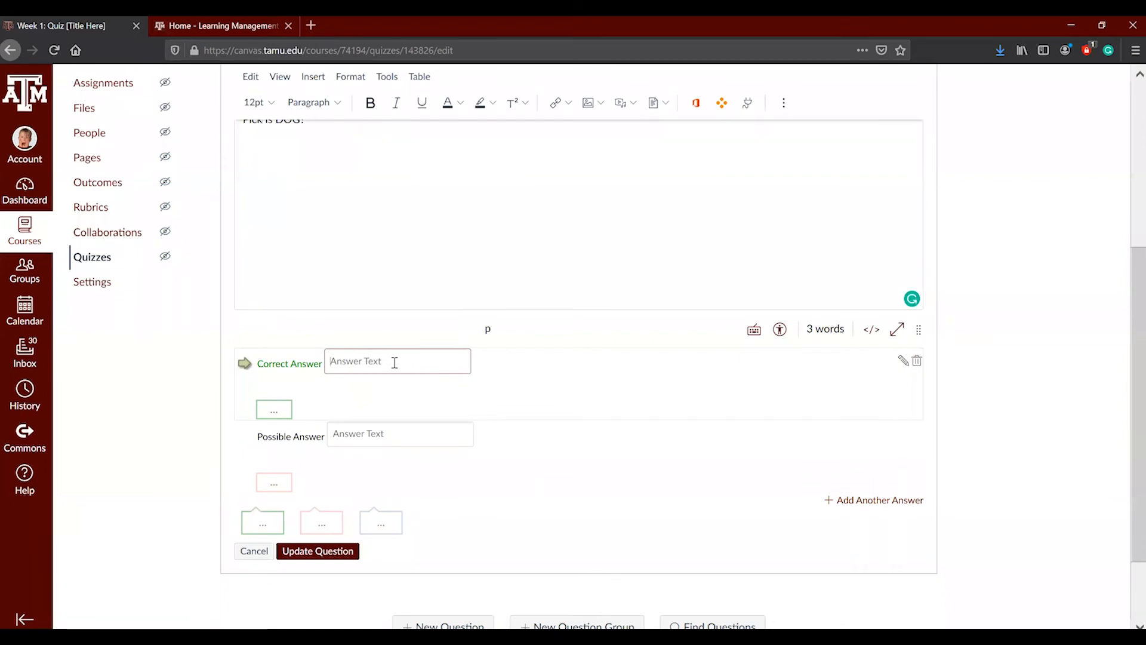
type("Whale")
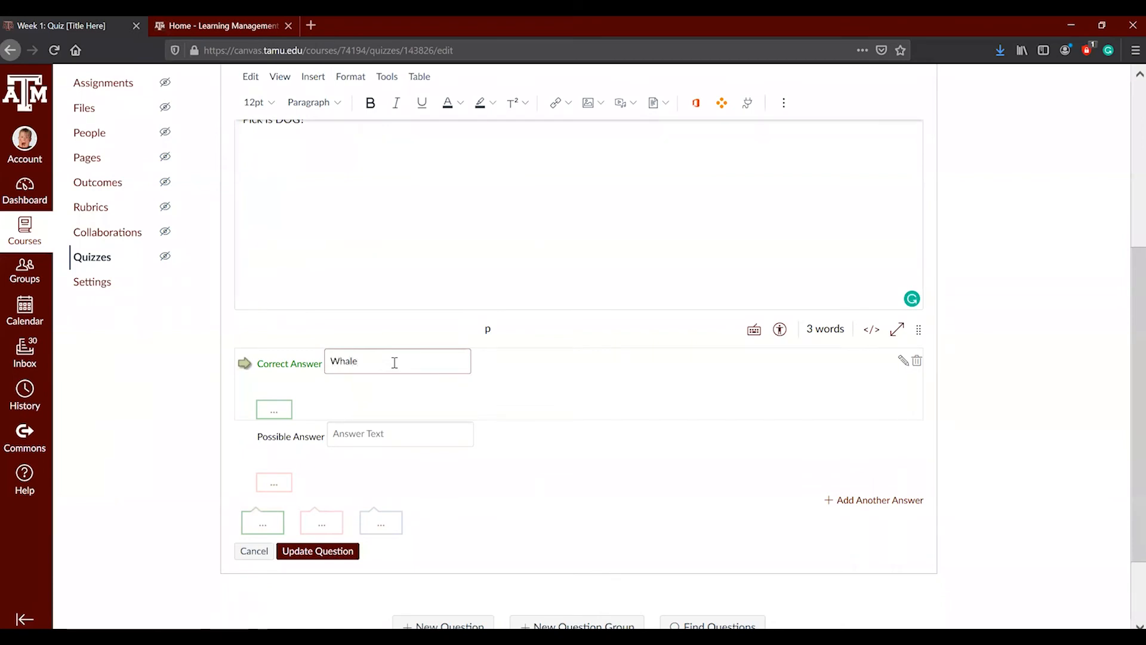
left_click(364, 439)
type("Dog")
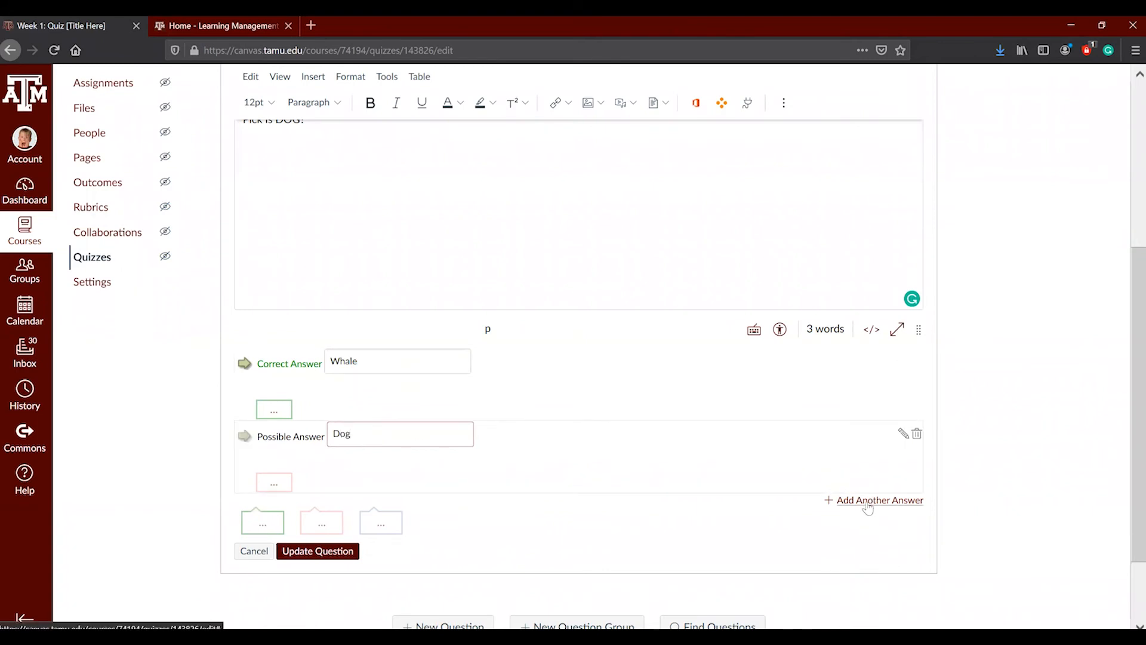
left_click(867, 508)
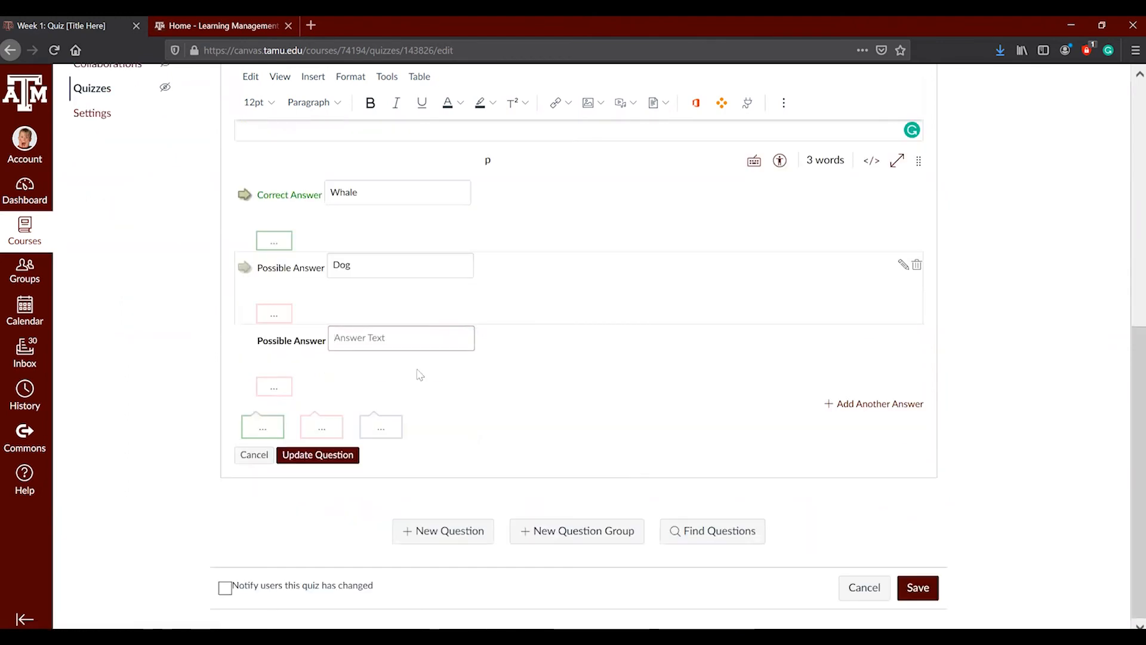
type("Cat")
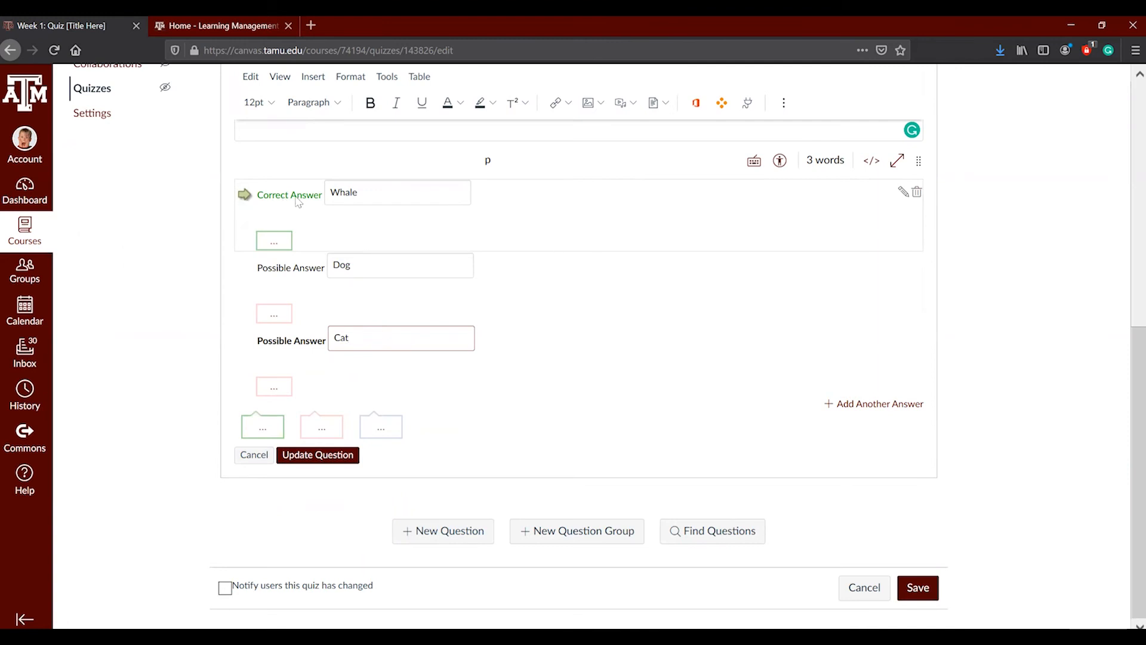
- Mark Dog as the correct answer to Question 1
left_click(244, 268)
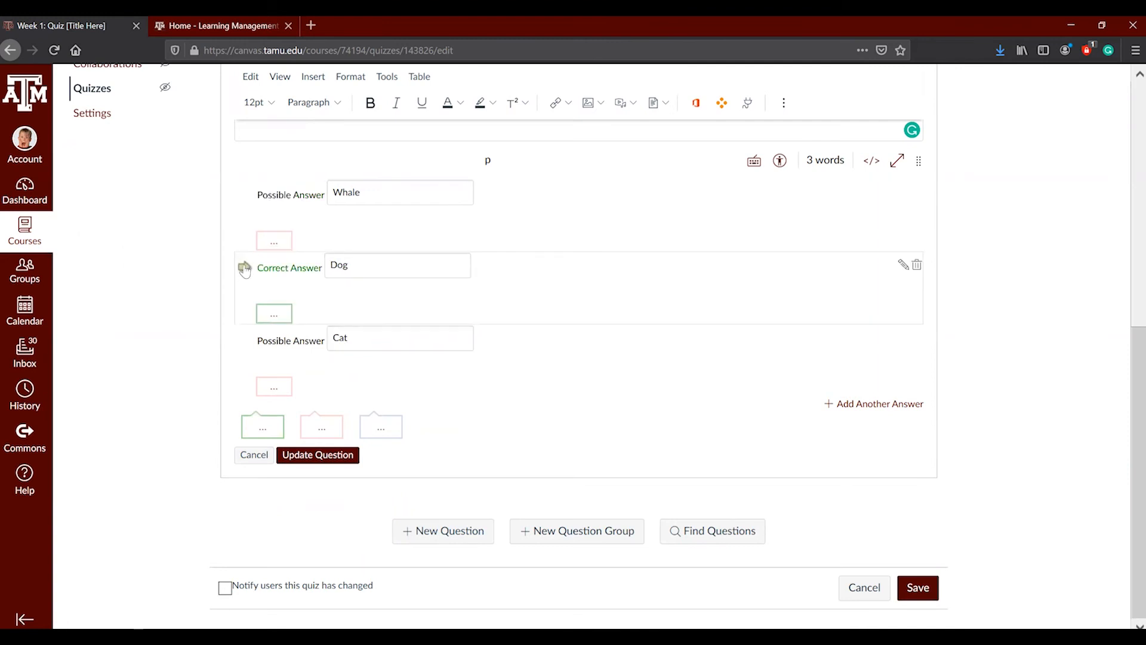
left_click(244, 338)
scroll(275, 228, "up", 2)
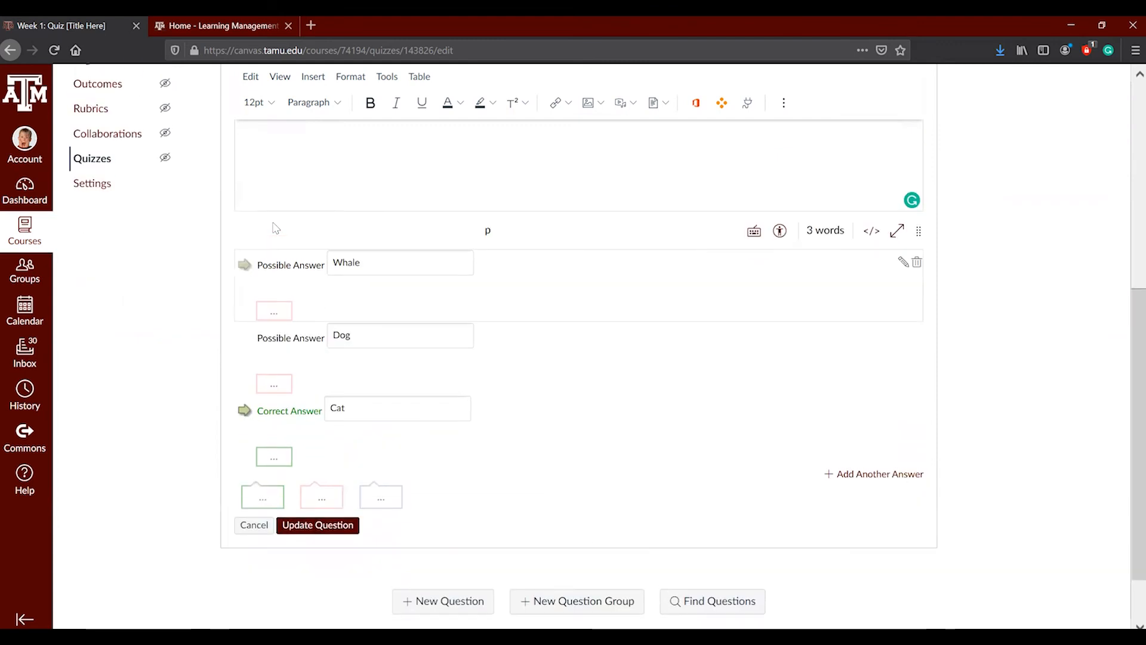
scroll(275, 225, "up", 3)
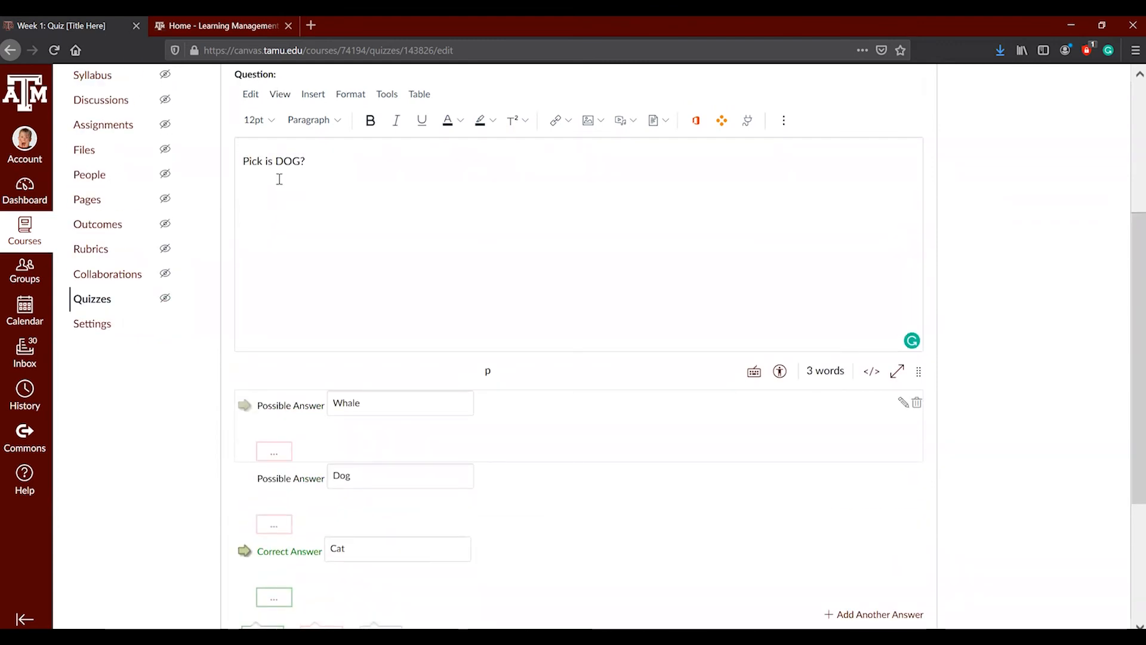
scroll(274, 370, "down", 2)
left_click(245, 408)
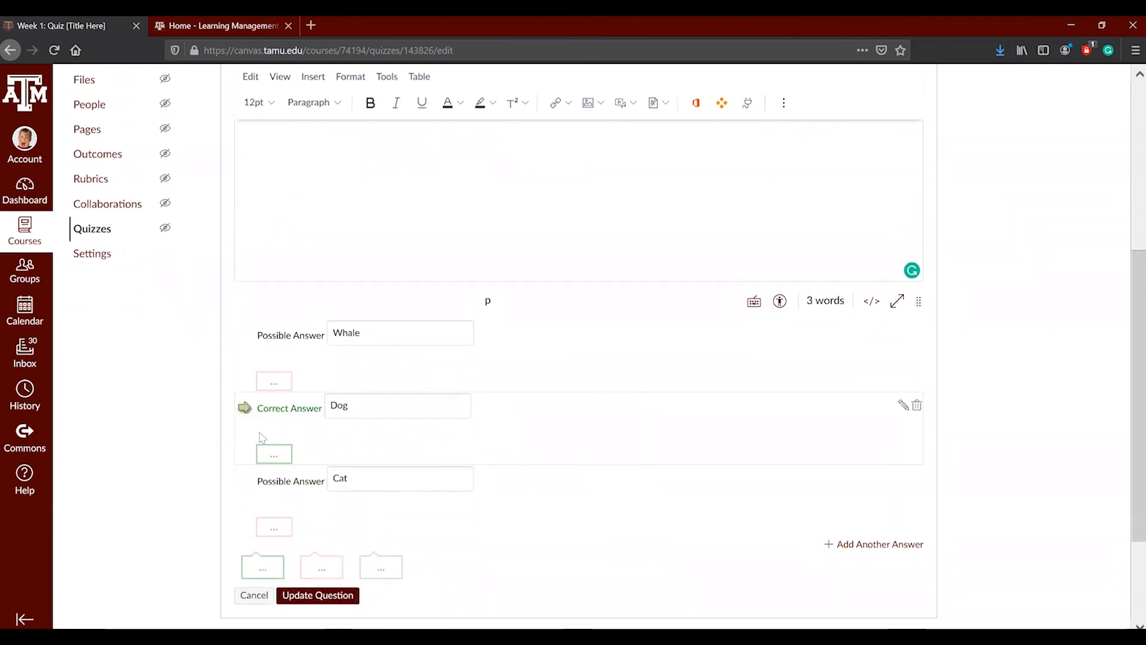
double_click(350, 408)
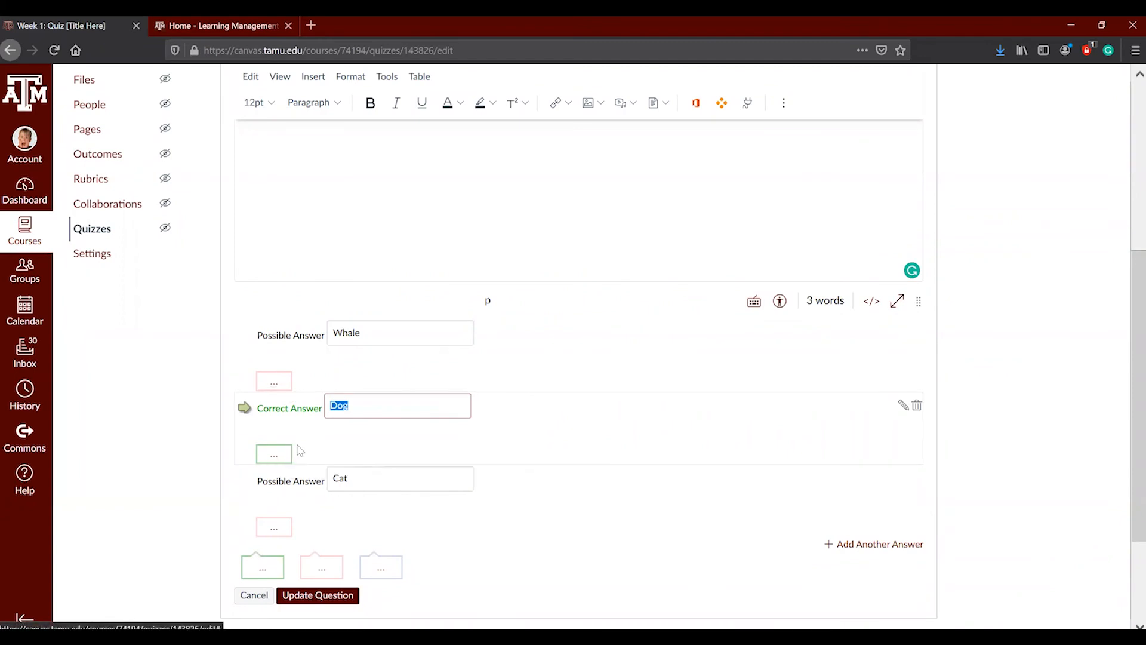
- Add the comment "Correct!" to the question's correct answer comments
left_click(267, 570)
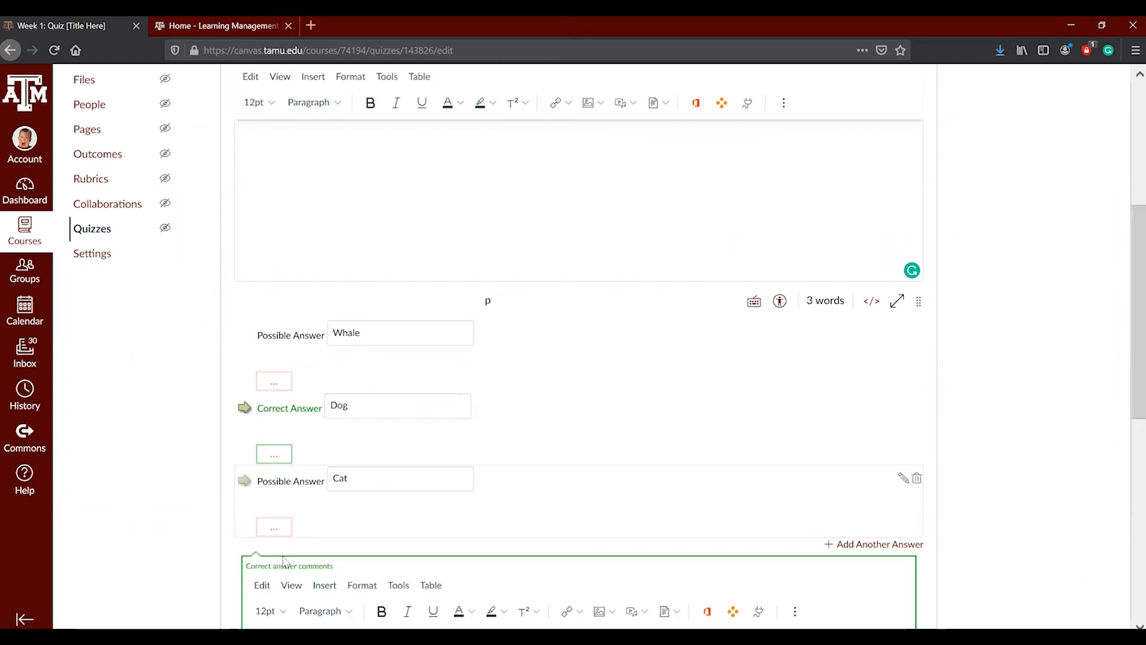
scroll(305, 560, "down", 2)
left_click(309, 547)
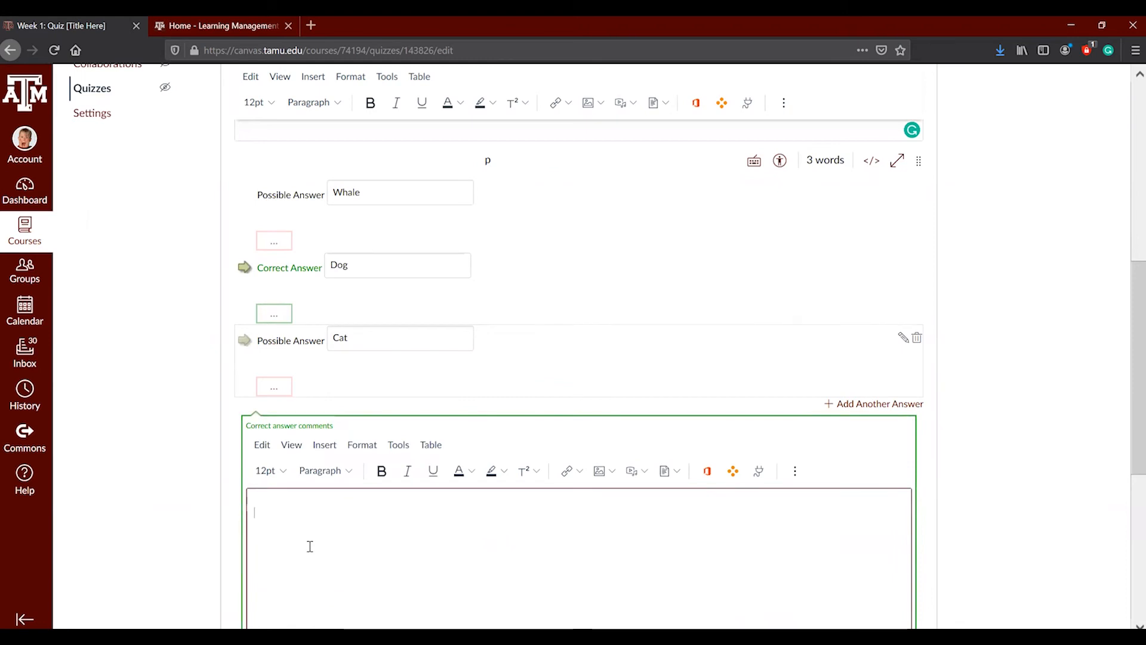
type("Correct!")
scroll(310, 546, "down", 5)
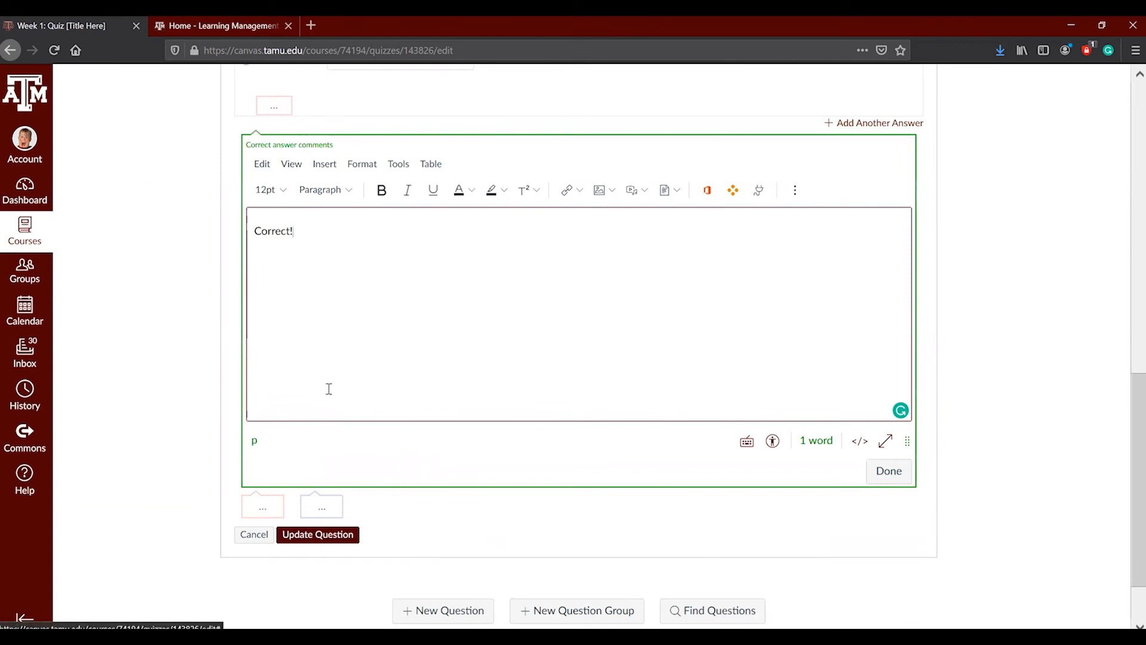
- Add the comment "Incorrect, try again!" to Question 1's wrong answer comments
scroll(328, 388, "up", 4)
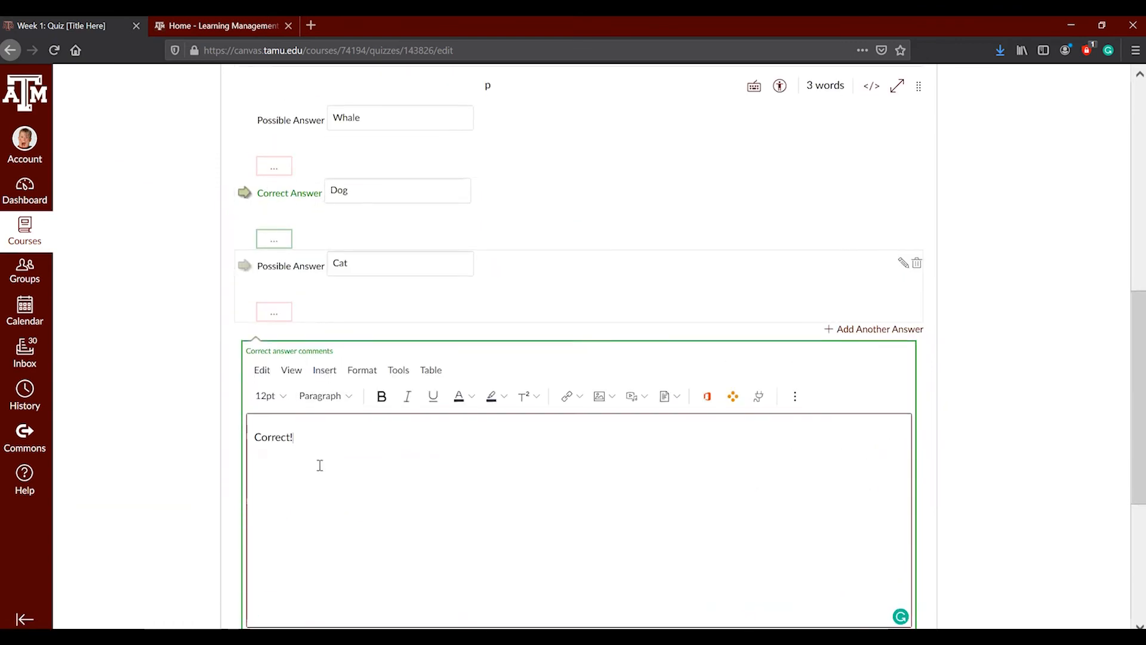
scroll(320, 463, "down", 3)
left_click(263, 577)
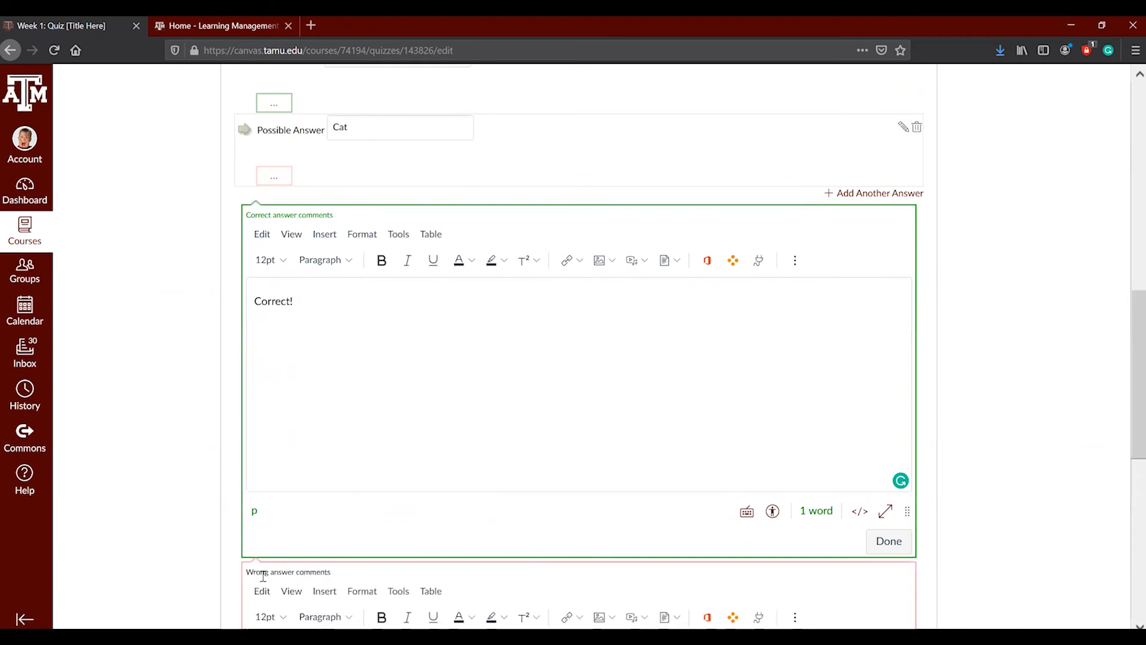
scroll(294, 571, "down", 2)
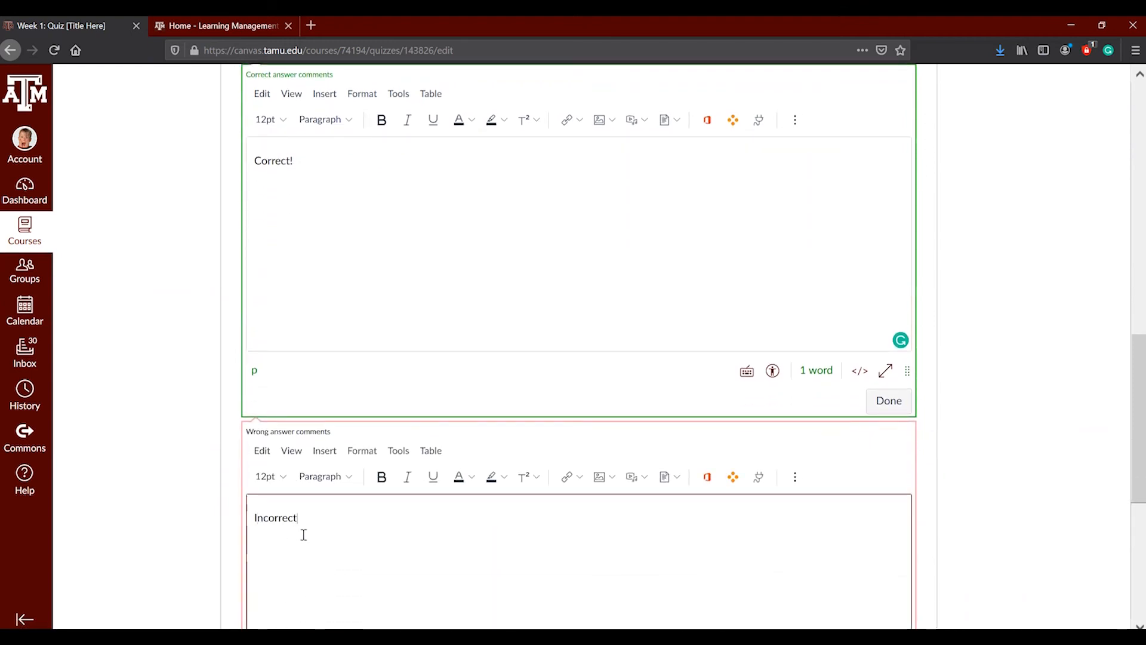
type("Incorrect, try again!")
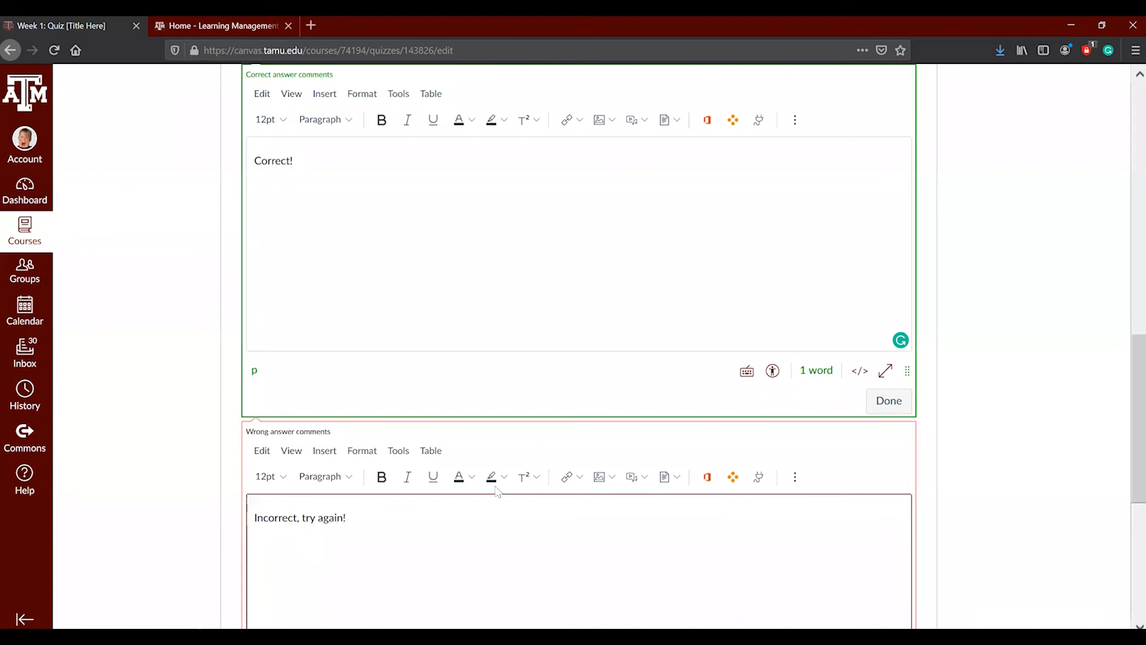
scroll(442, 513, "down", 5)
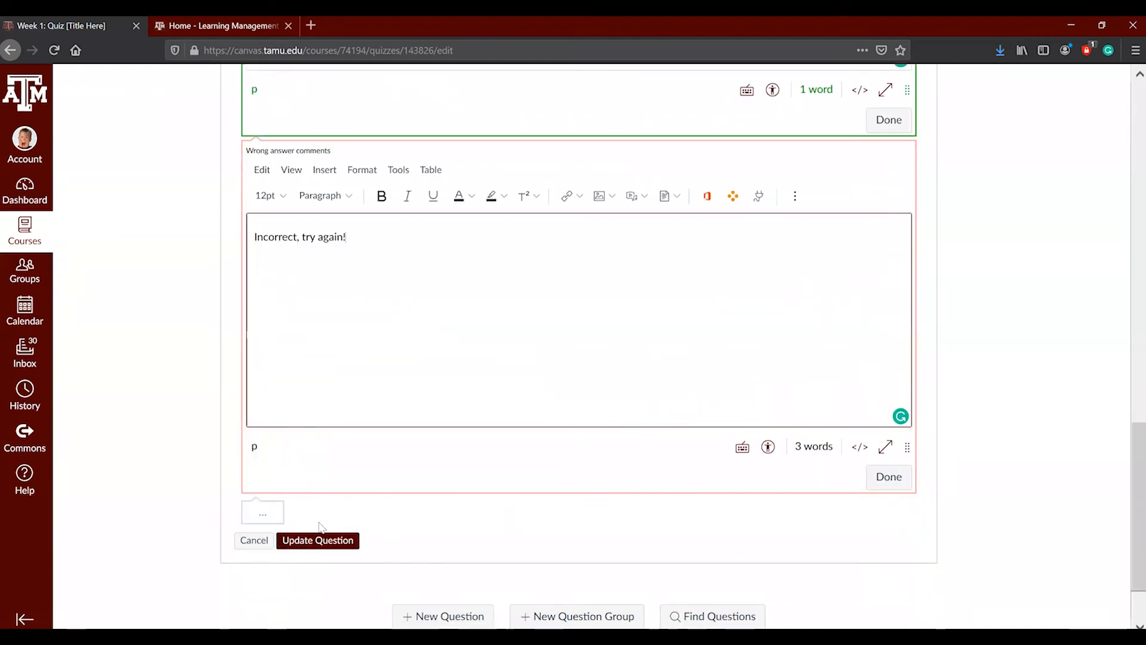
- Check Question 1's correct and wrong answer comments, and update the question
scroll(358, 481, "up", 7)
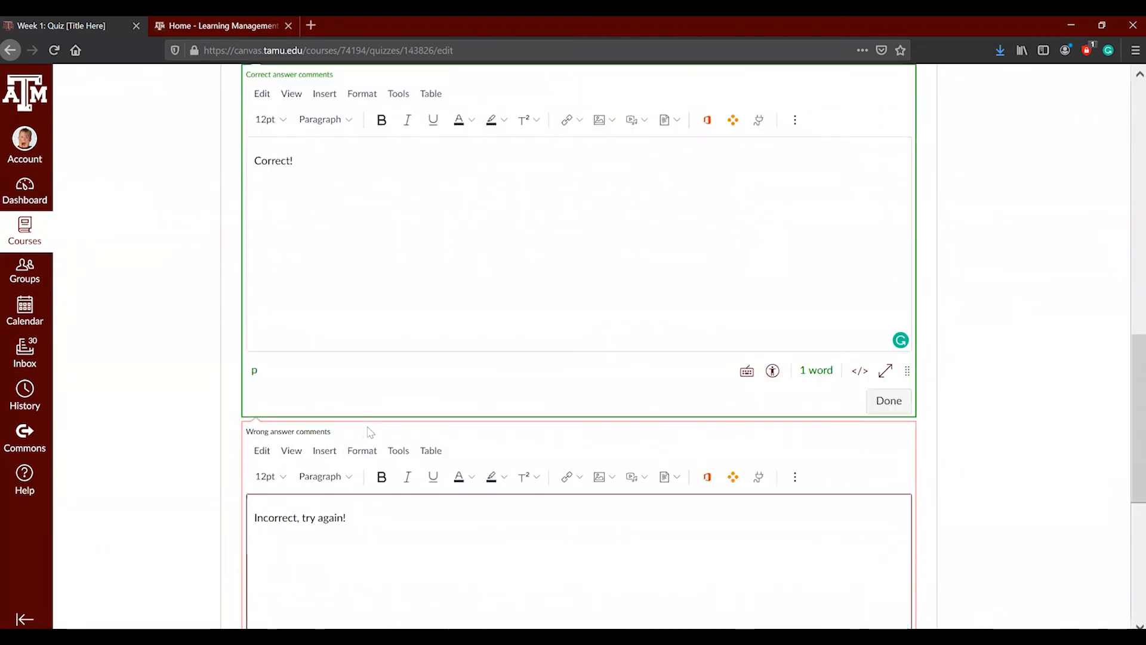
scroll(355, 370, "down", 6)
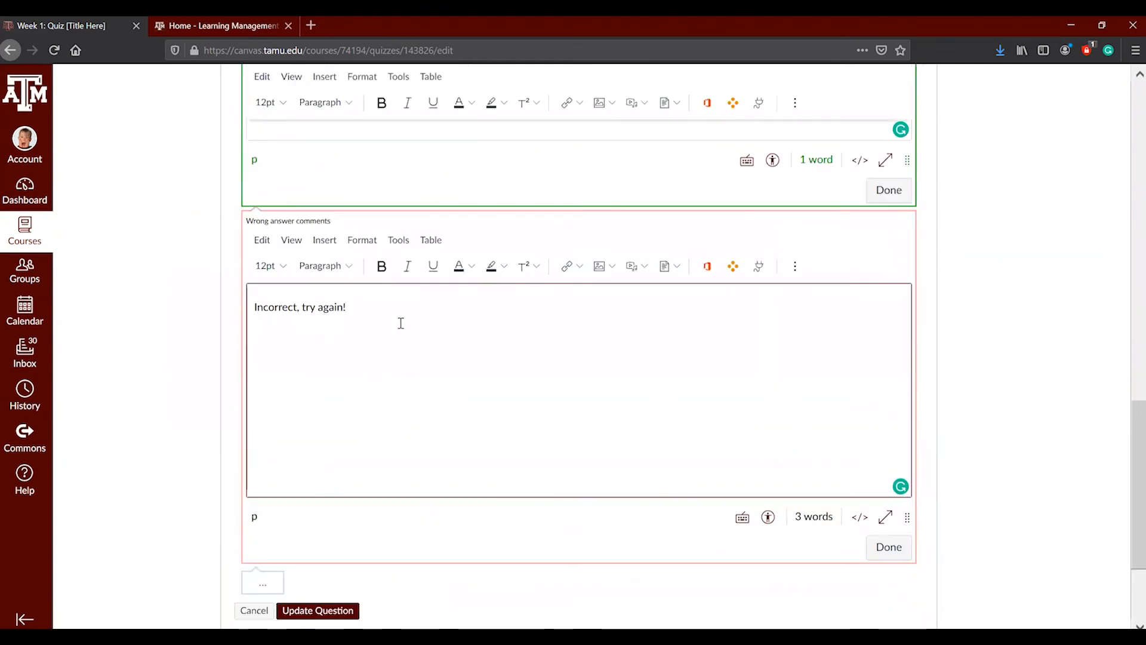
scroll(358, 334, "up", 2)
scroll(309, 364, "down", 5)
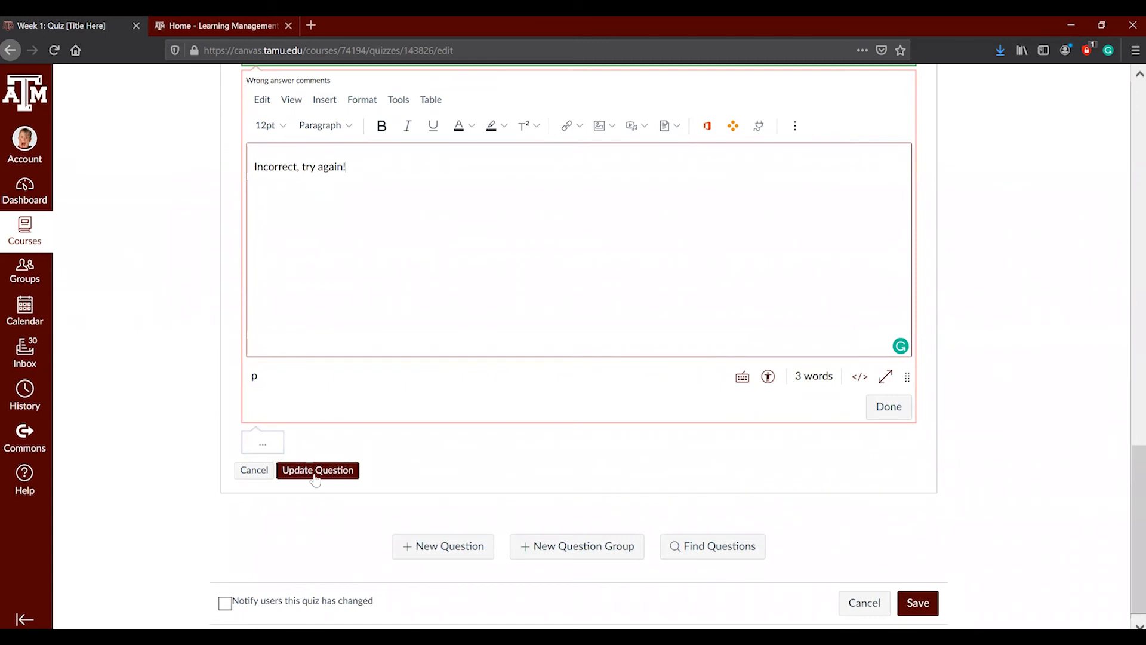
scroll(316, 480, "up", 5)
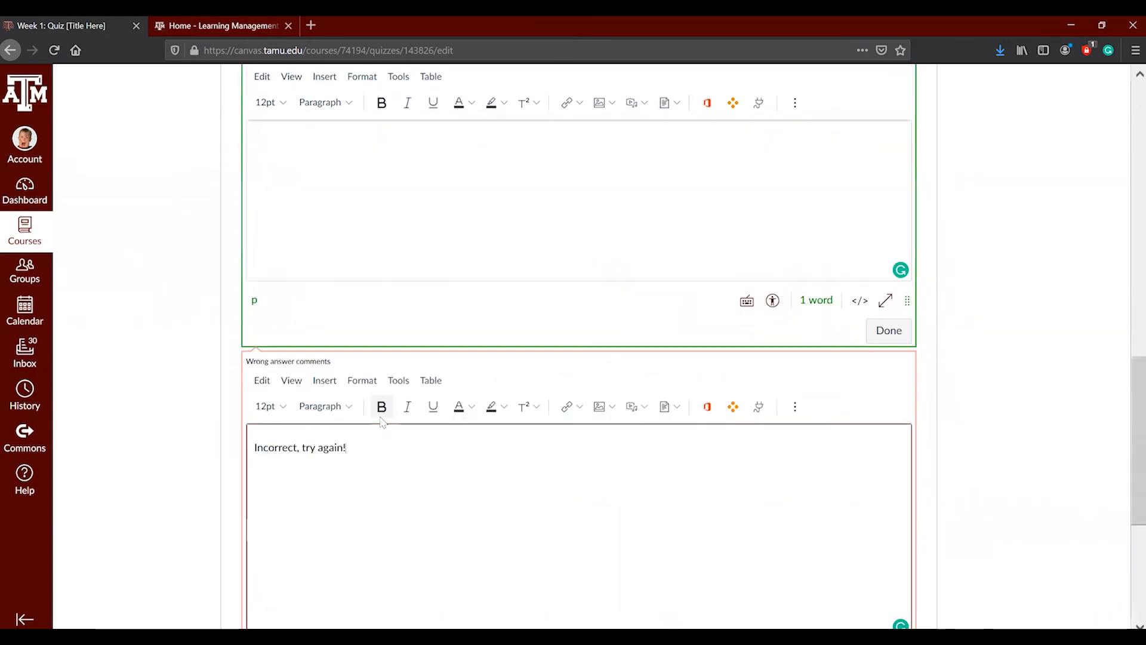
scroll(335, 531, "down", 5)
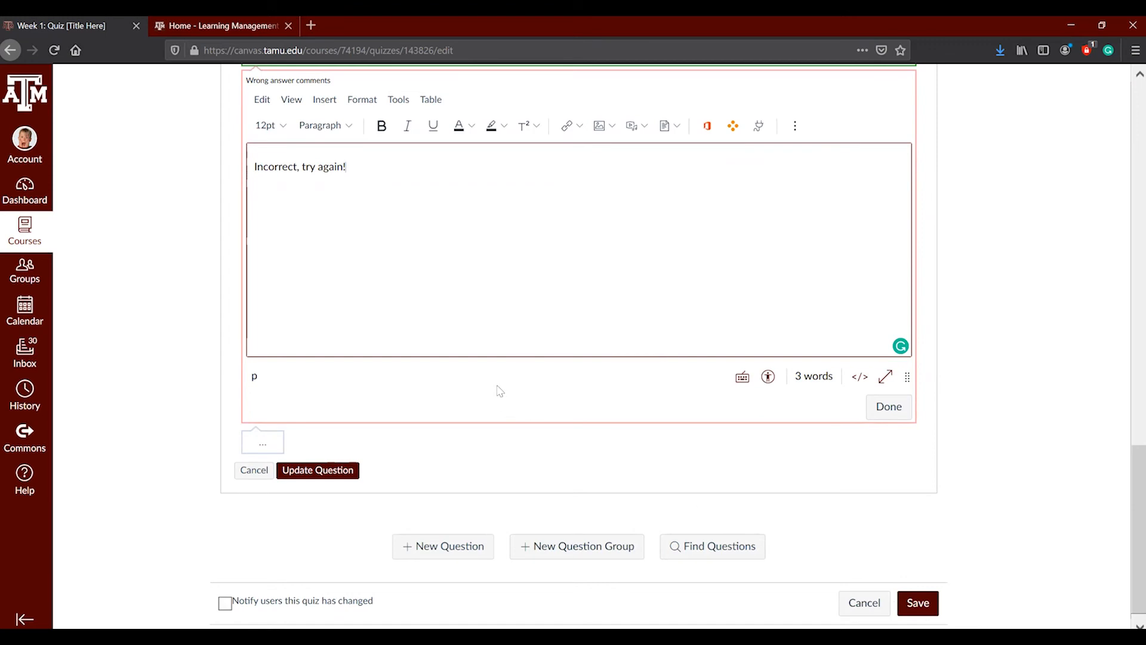
left_click(314, 470)
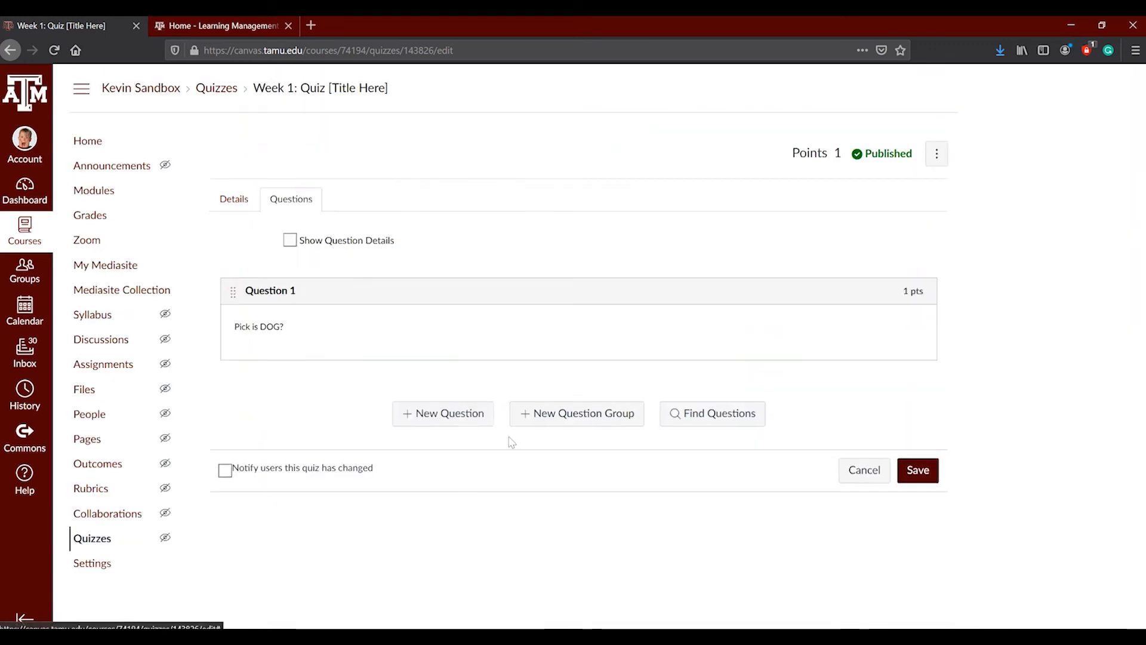
- Add a new multiple choice question named "Question 2" with the question text "Pick Cat"
left_click(441, 414)
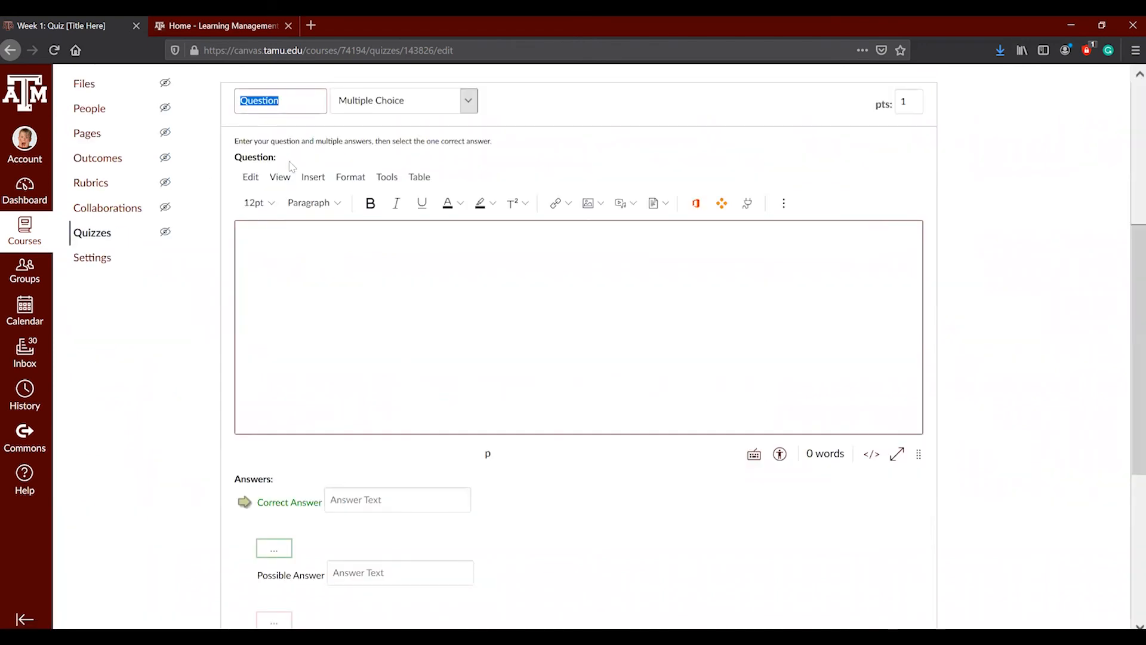
left_click(307, 103)
type("2")
left_click(355, 334)
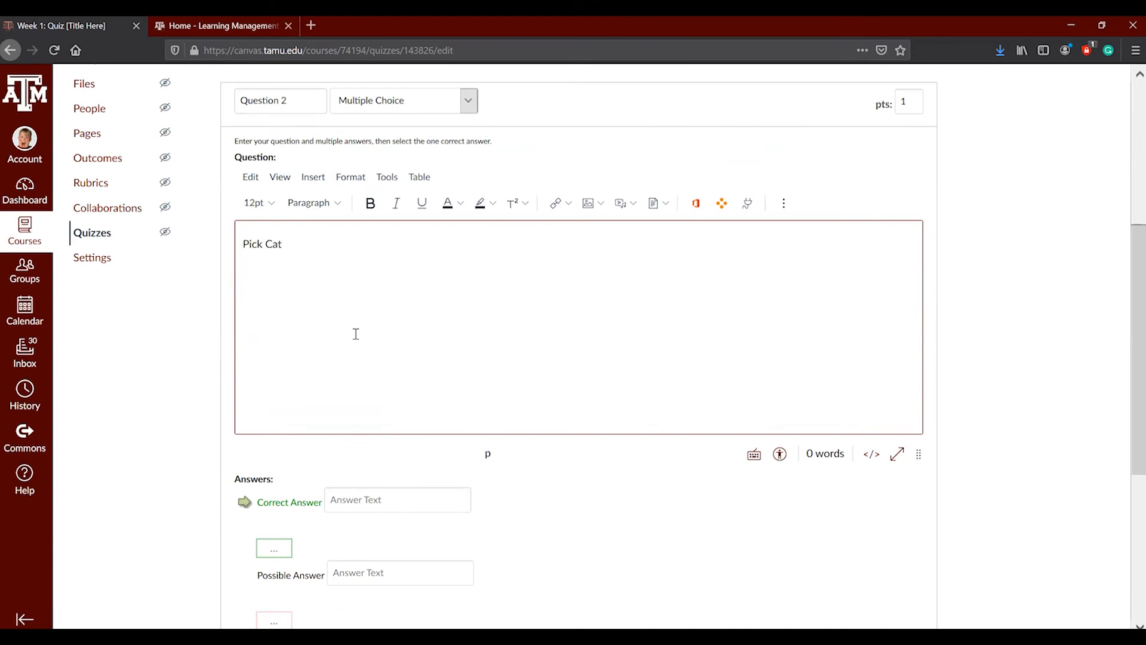
- Enter Cat as Question 2's correct answer and Dog and Shark as possible answers, and update the question
scroll(359, 358, "down", 3)
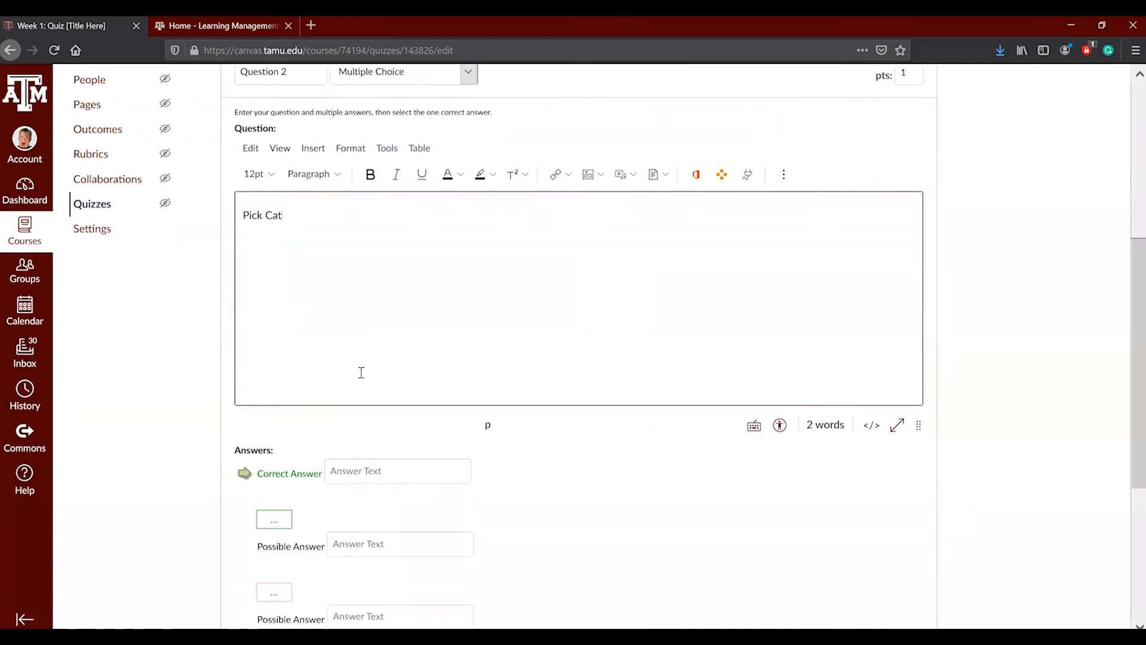
left_click(387, 287)
type("Cat")
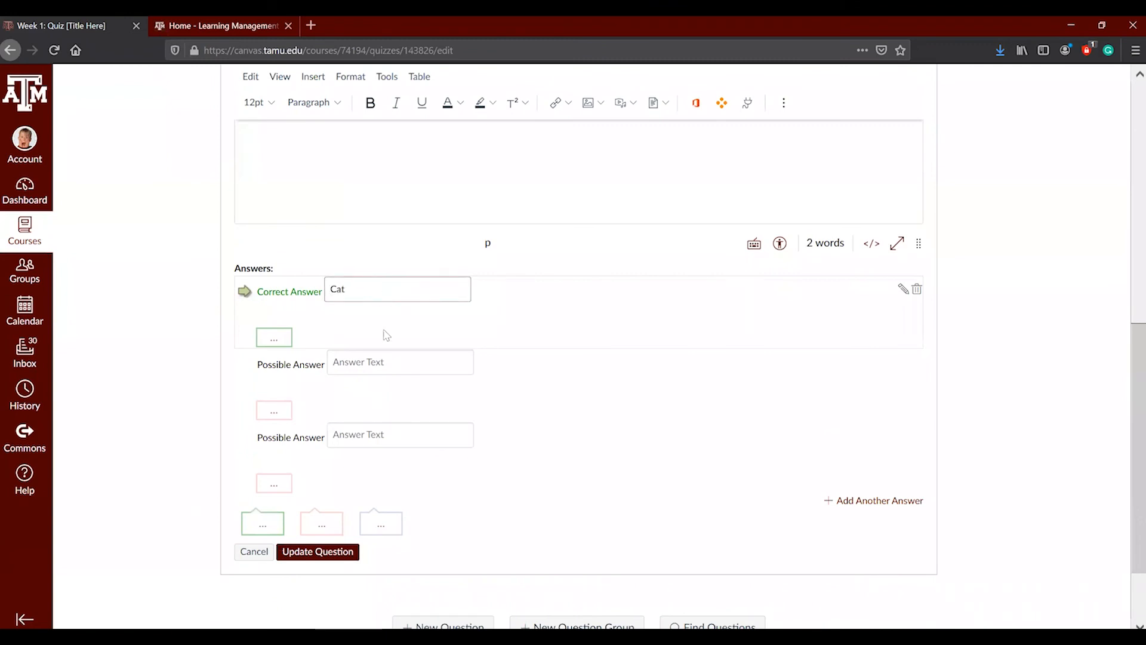
left_click(382, 365)
type("Dog")
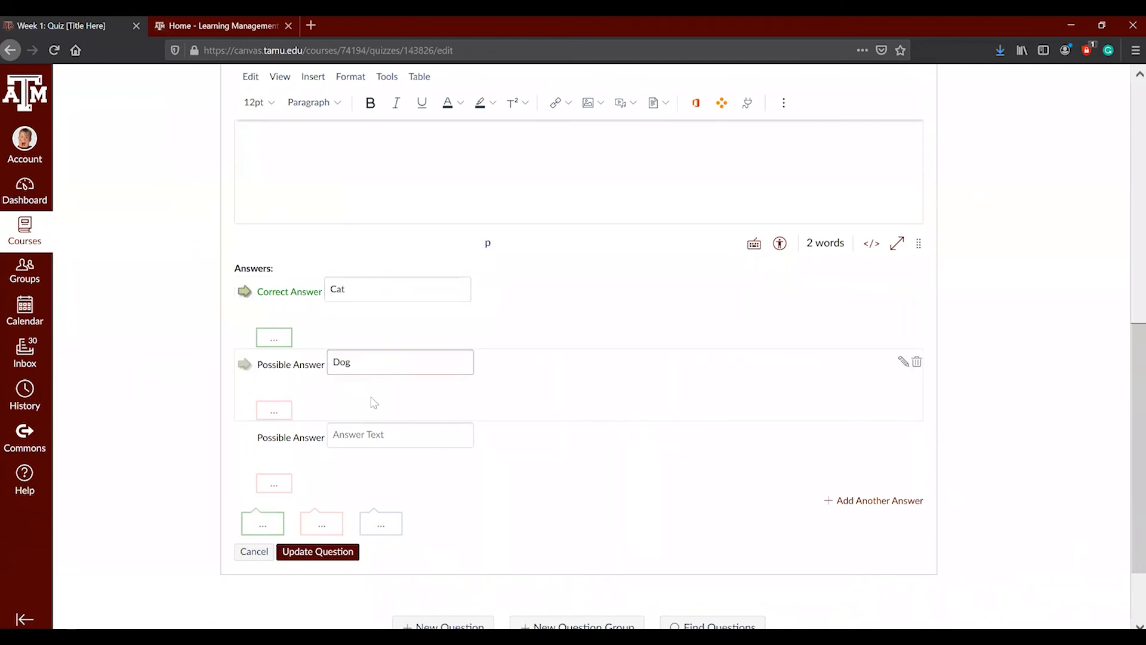
left_click(361, 433)
type("Shark")
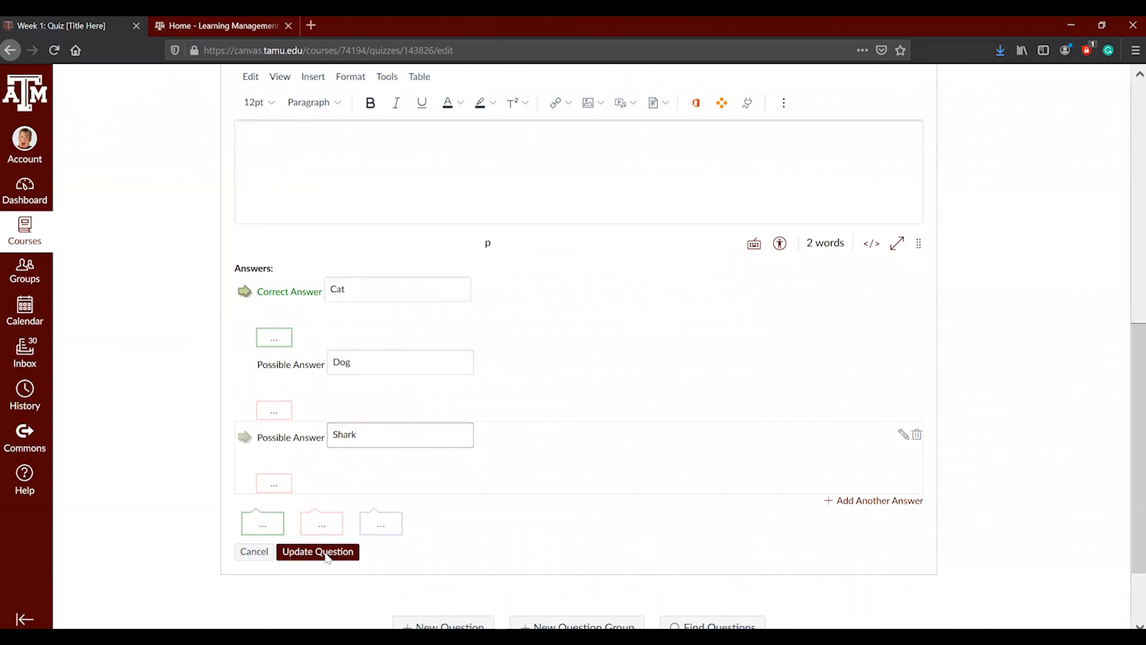
left_click(327, 552)
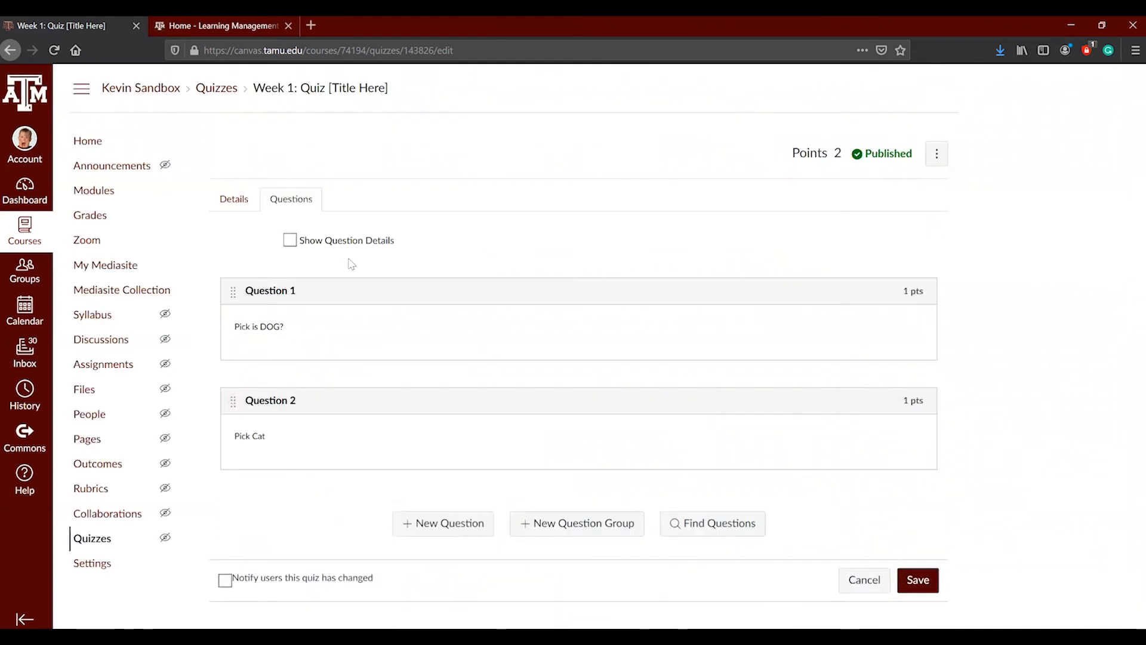
- Show the question details and review the answer choices and marked correct answers of both questions
left_click(290, 240)
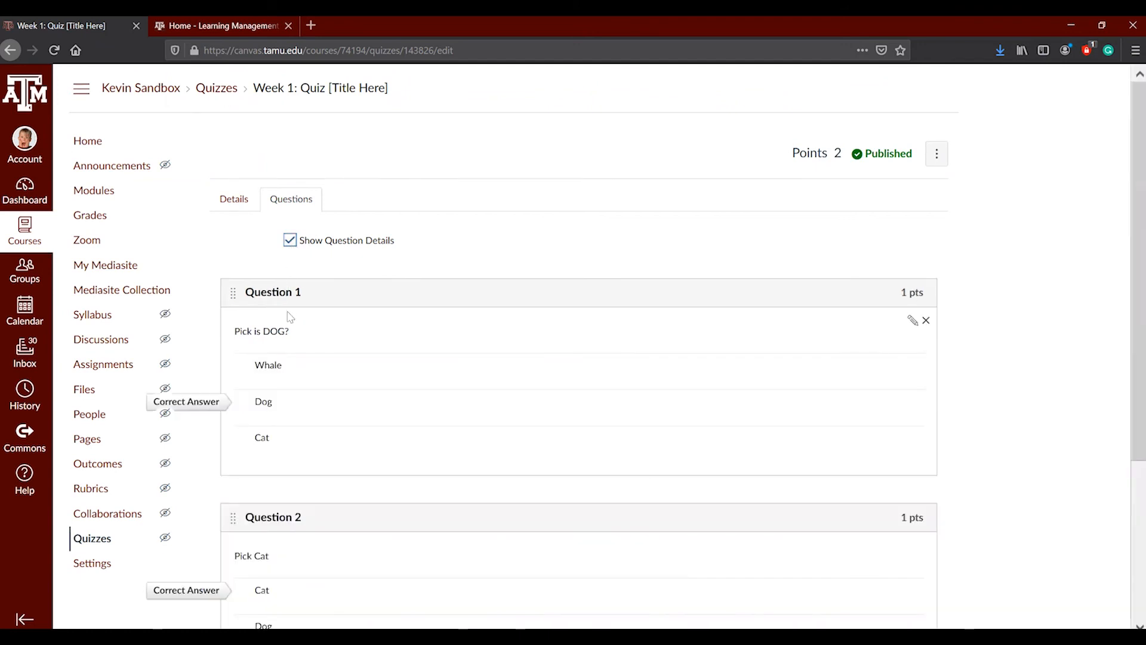
scroll(290, 316, "down", 3)
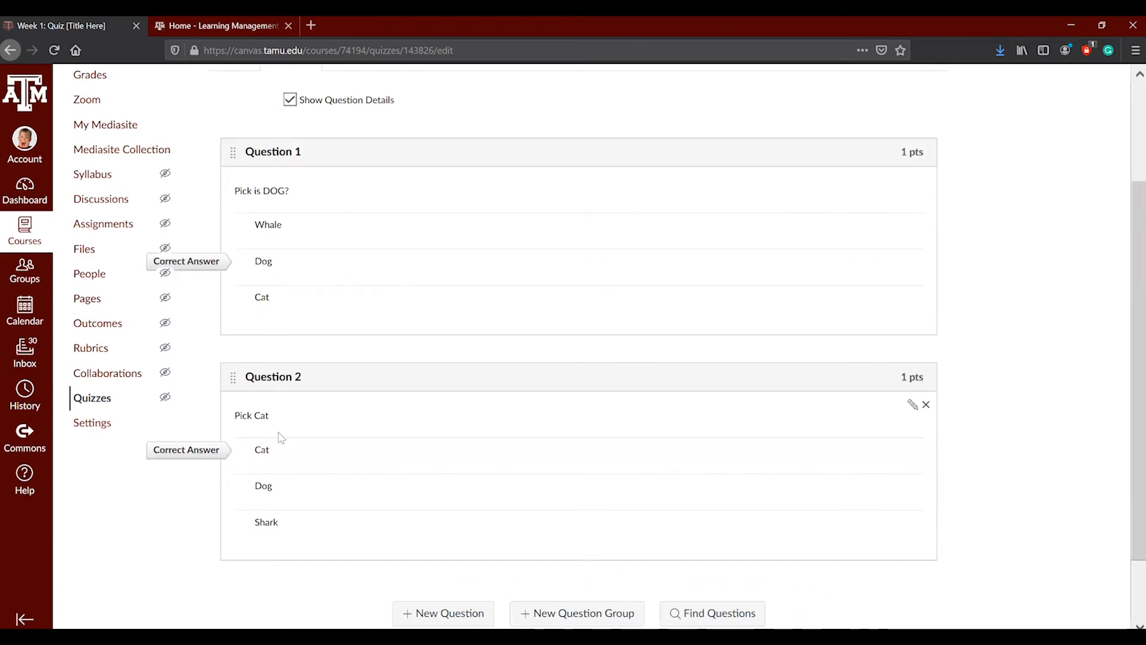
scroll(310, 298, "up", 2)
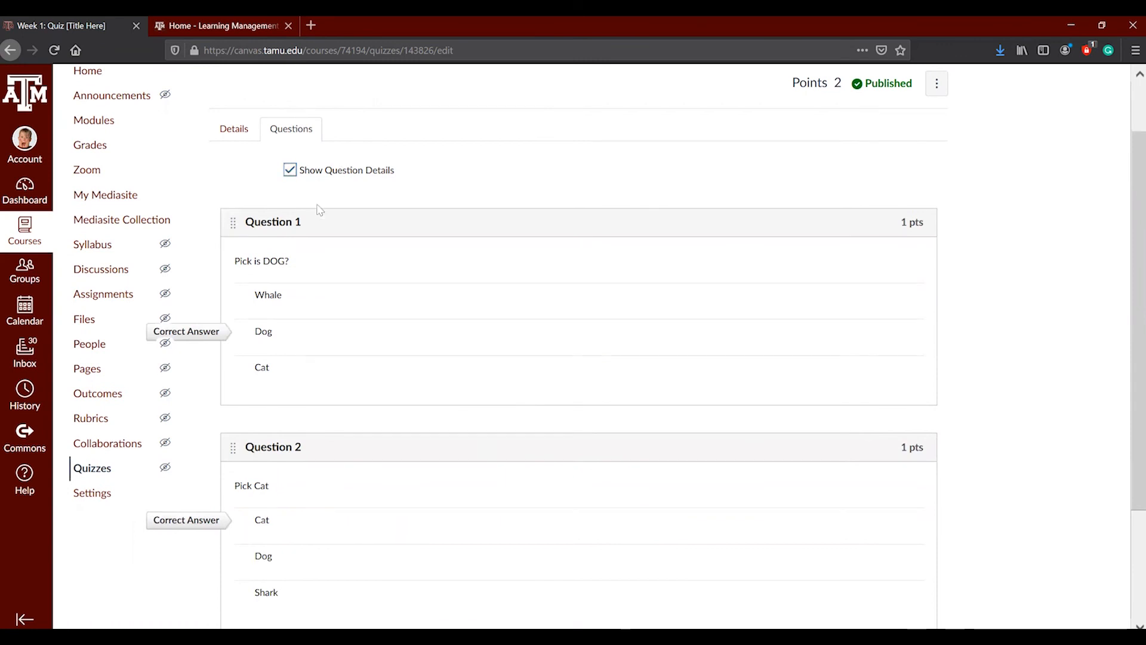
left_click(292, 171)
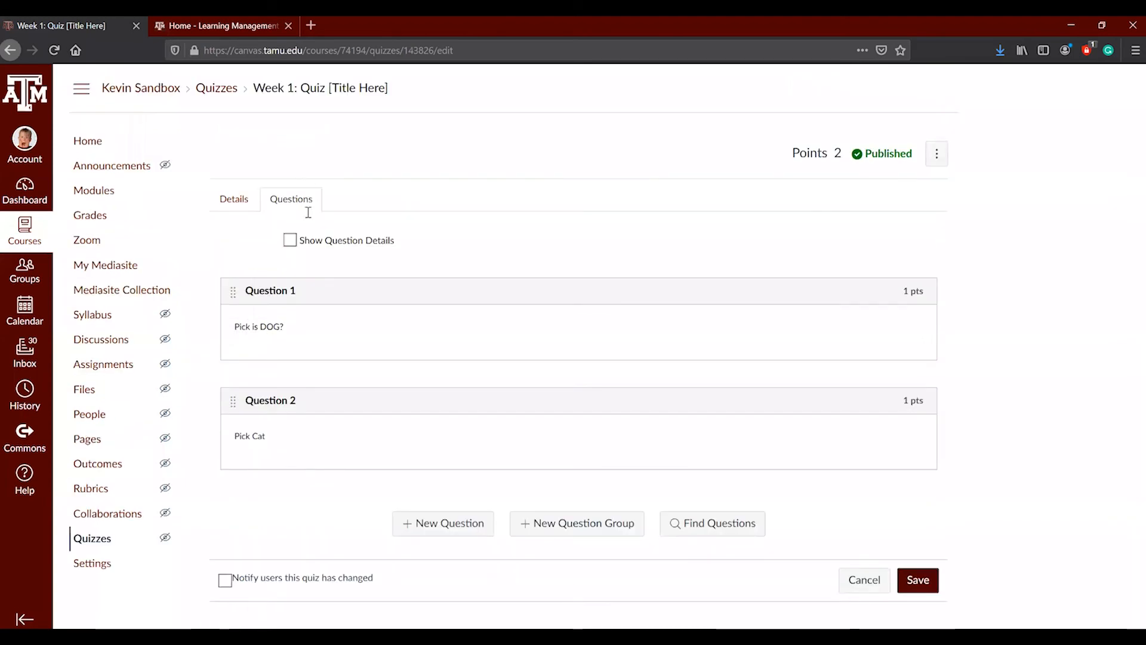
left_click(291, 242)
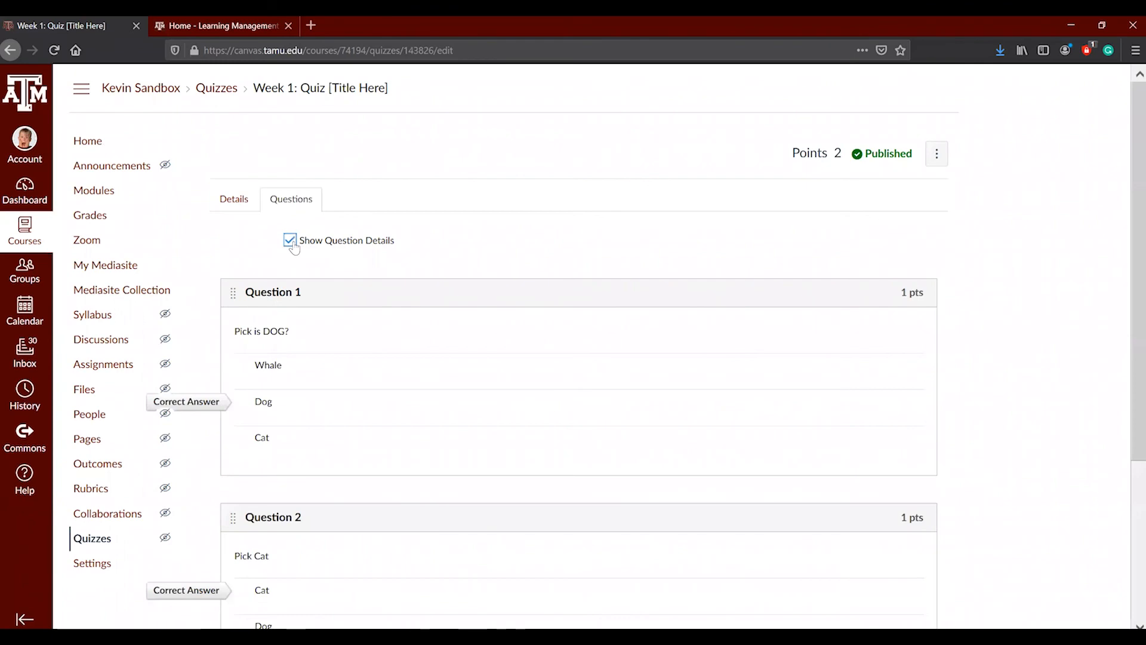
scroll(295, 249, "down", 3)
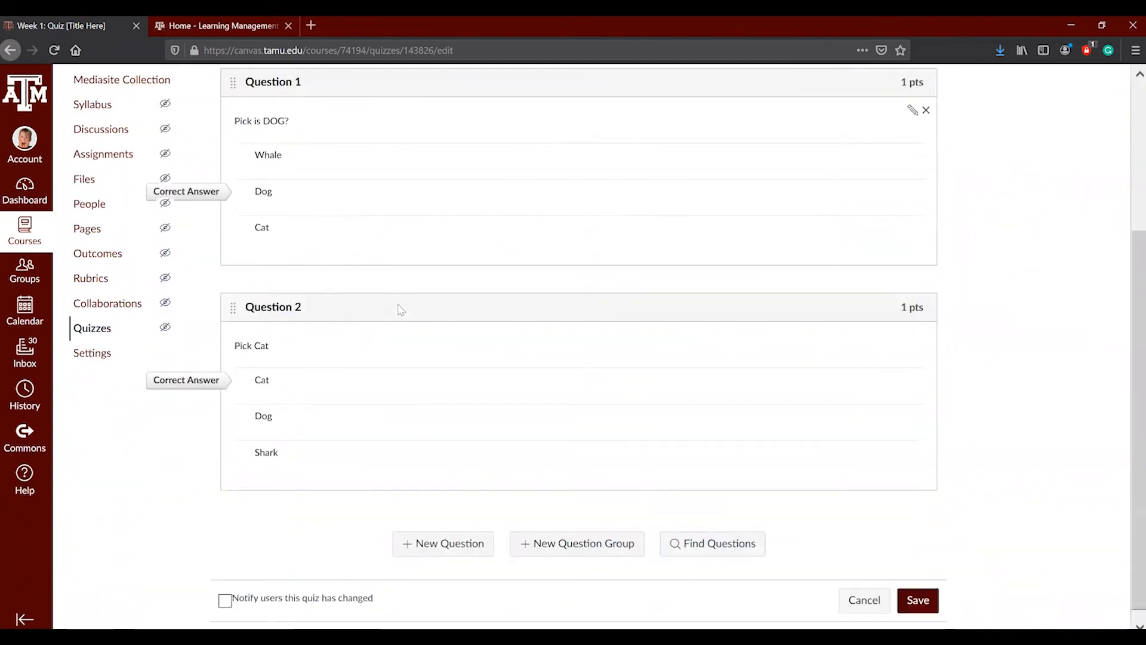
scroll(396, 310, "up", 2)
scroll(436, 319, "down", 2)
scroll(673, 368, "up", 3)
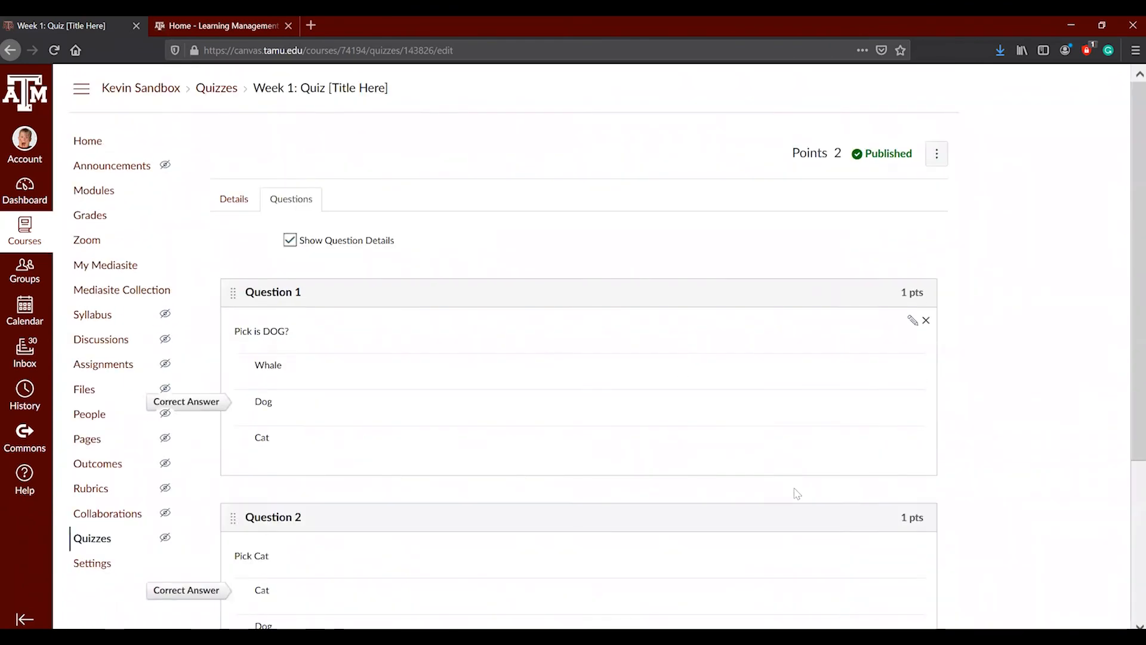
scroll(793, 491, "down", 3)
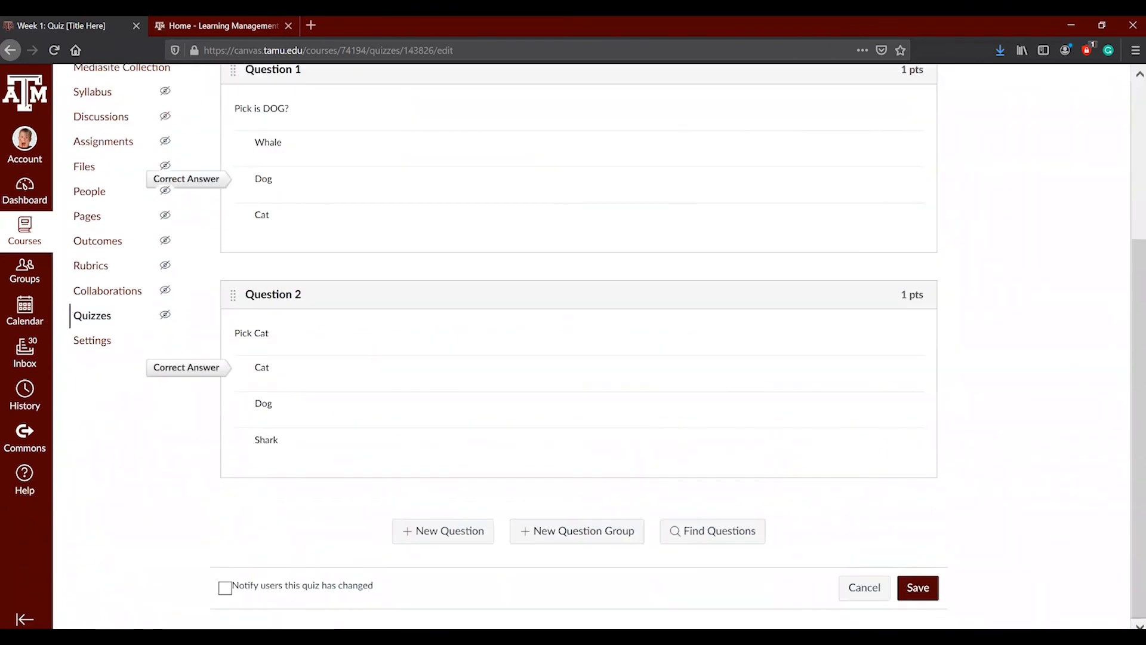
- Save the Week 1 quiz and unpublish it
left_click(936, 591)
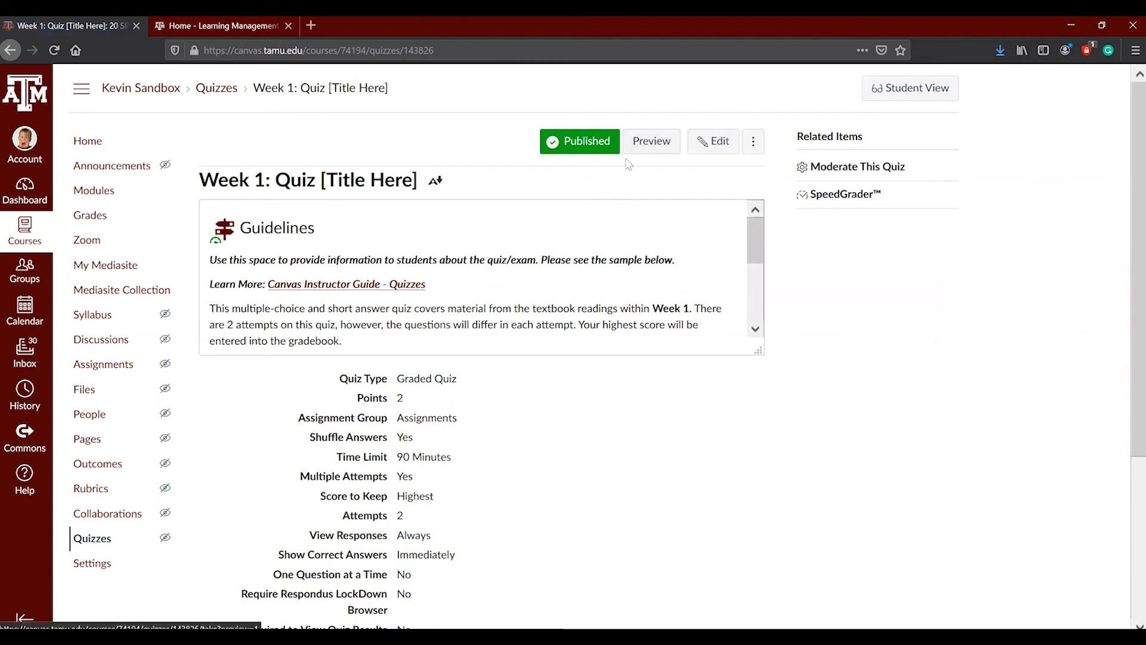
left_click(594, 141)
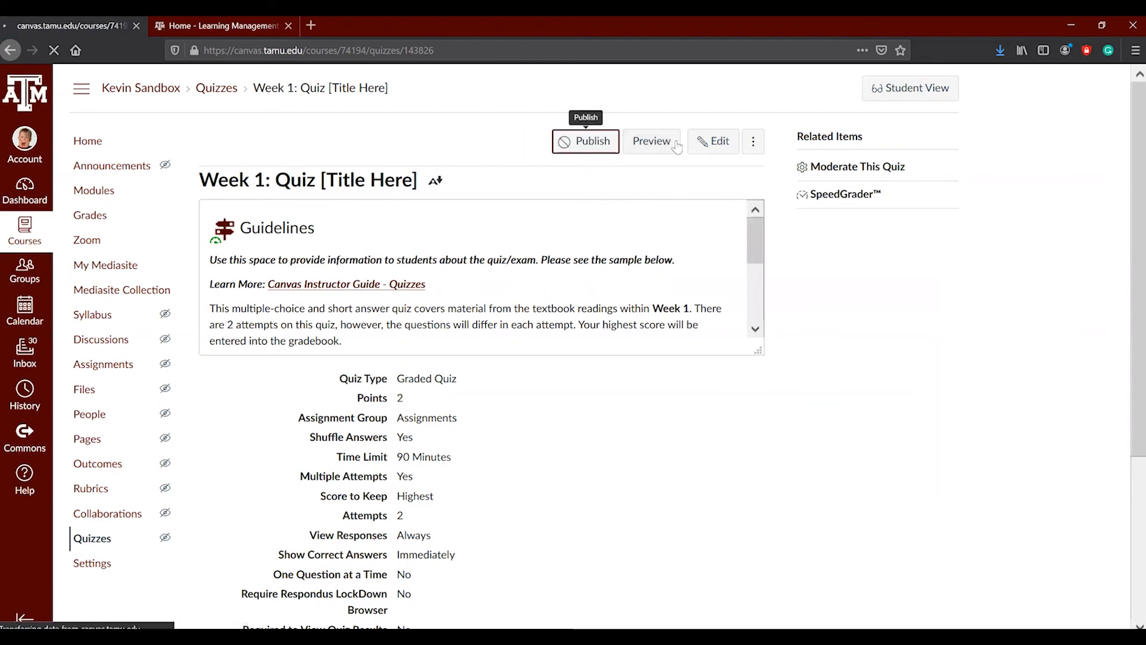
- Preview the Week 1 quiz and examine its instructions, remaining time and both questions as students see them
left_click(668, 149)
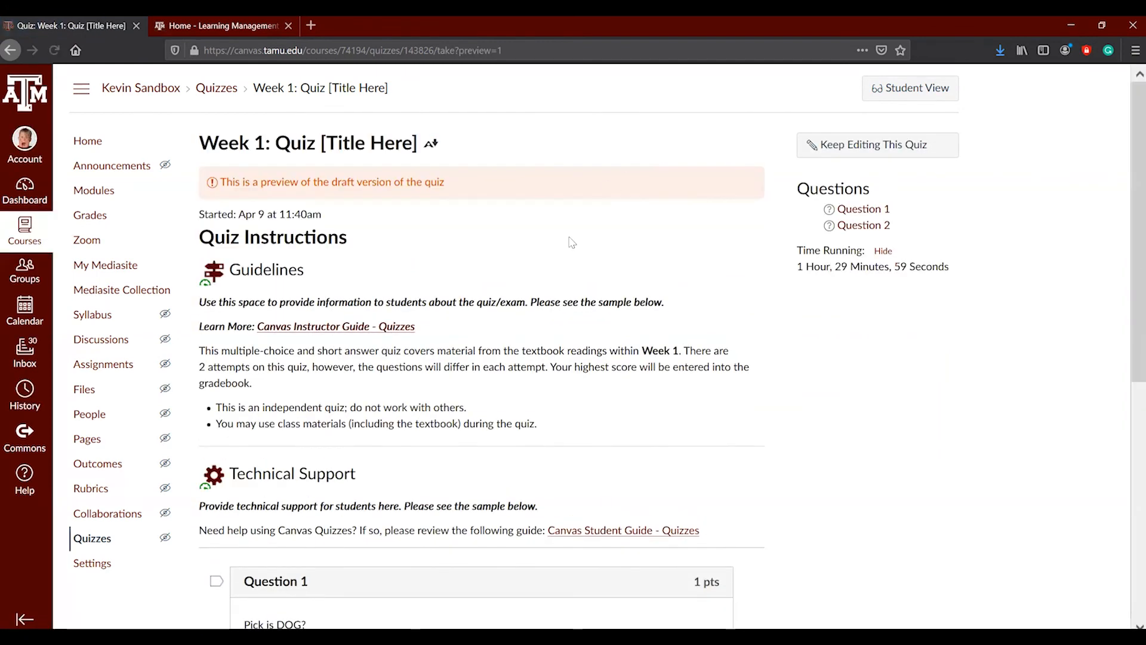
scroll(572, 242, "down", 4)
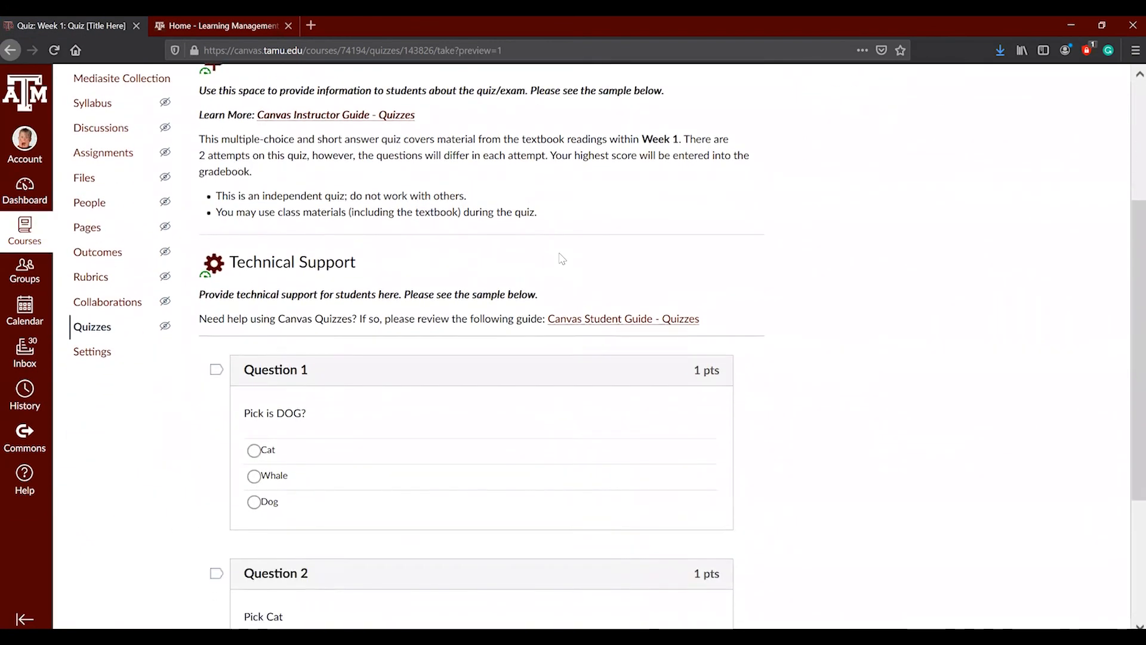
scroll(560, 256, "down", 1)
scroll(549, 255, "up", 2)
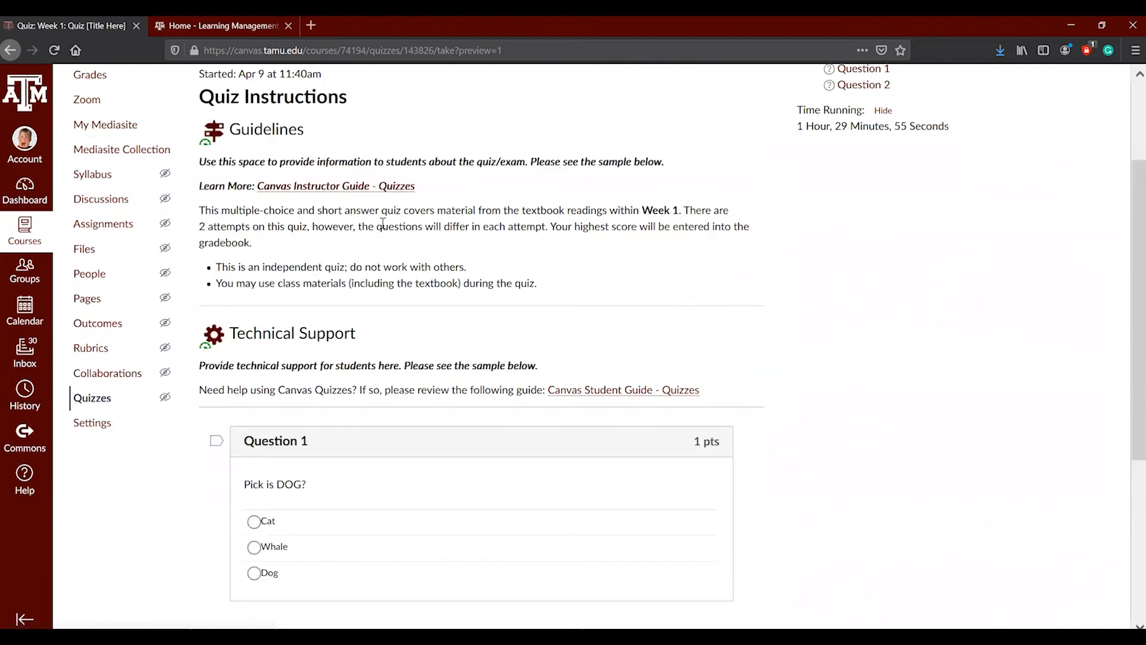
scroll(383, 226, "down", 3)
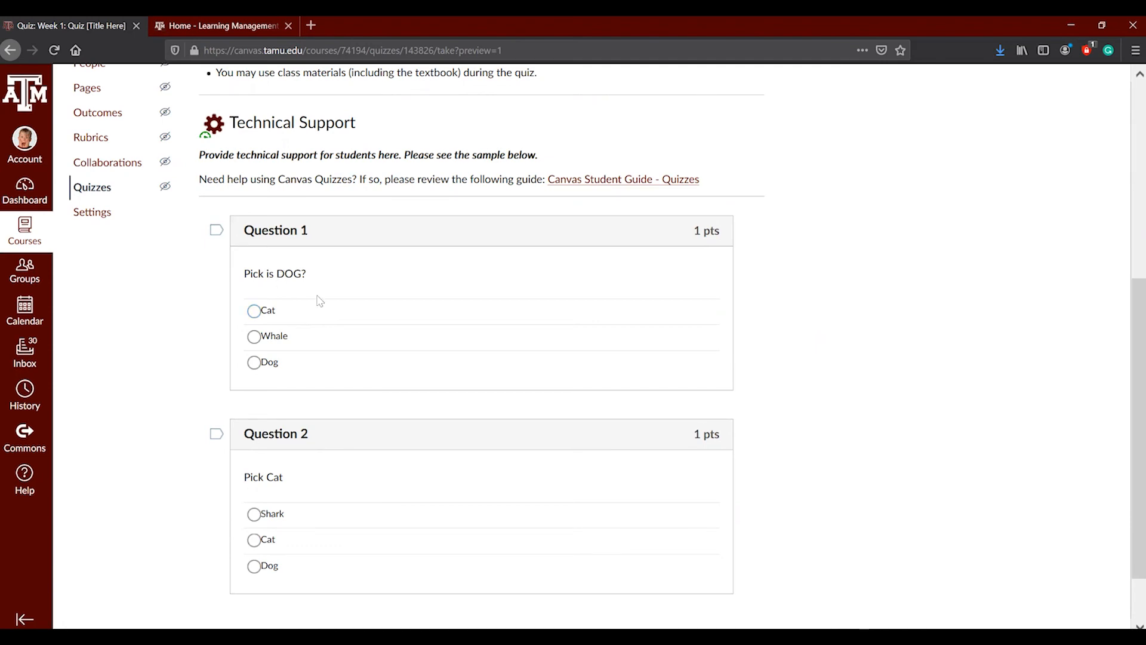
scroll(350, 320, "down", 2)
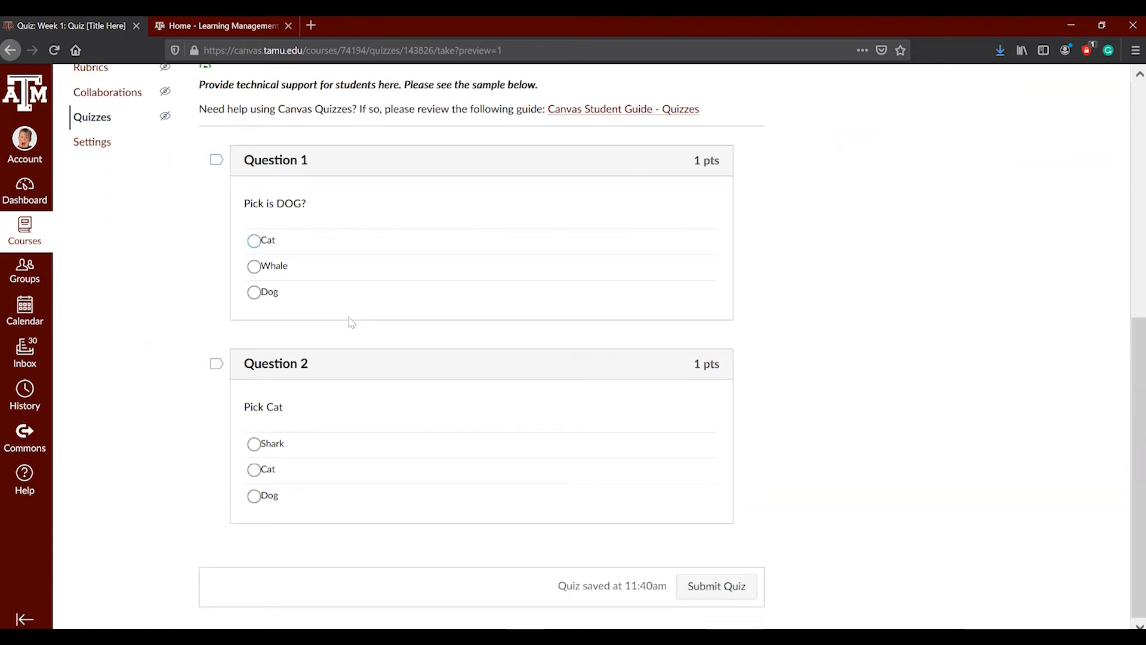
scroll(464, 362, "up", 7)
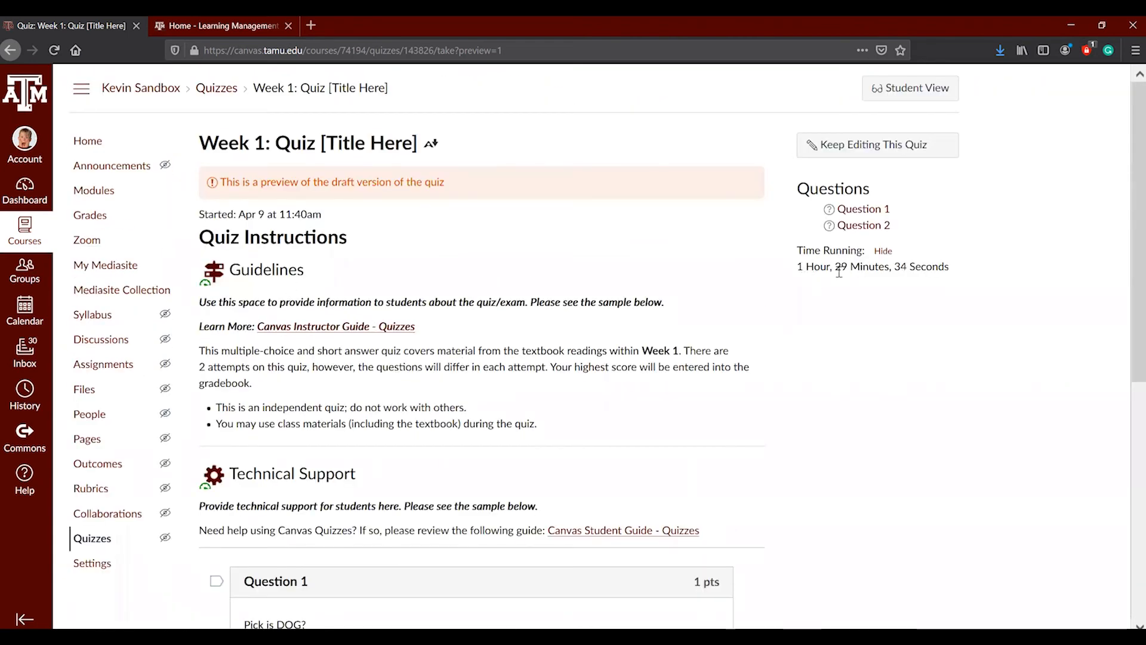
scroll(278, 415, "down", 5)
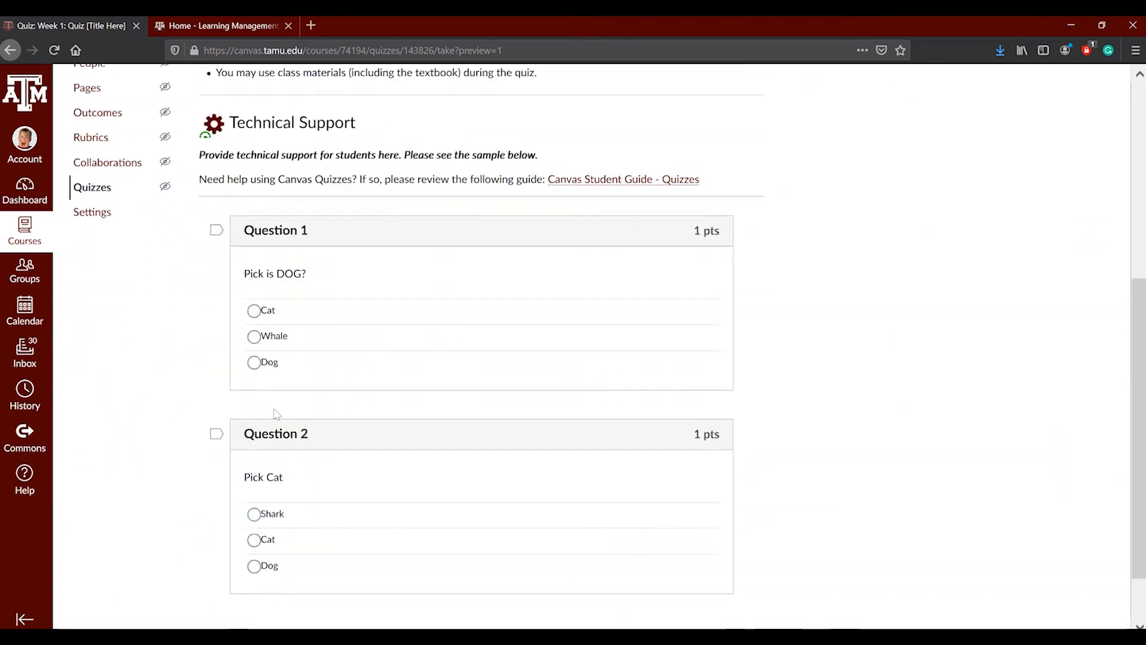
- Answer Dog for Question 1 and Cat for Question 2 in the quiz preview, and check the question list and remaining time
left_click(254, 362)
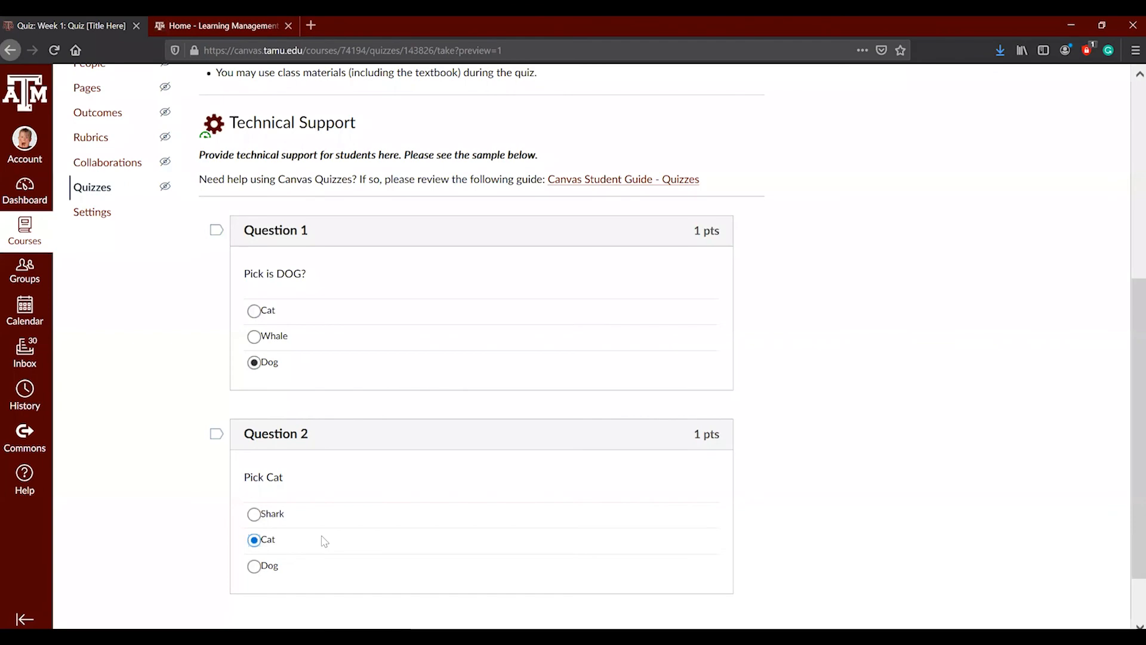
scroll(404, 543, "down", 2)
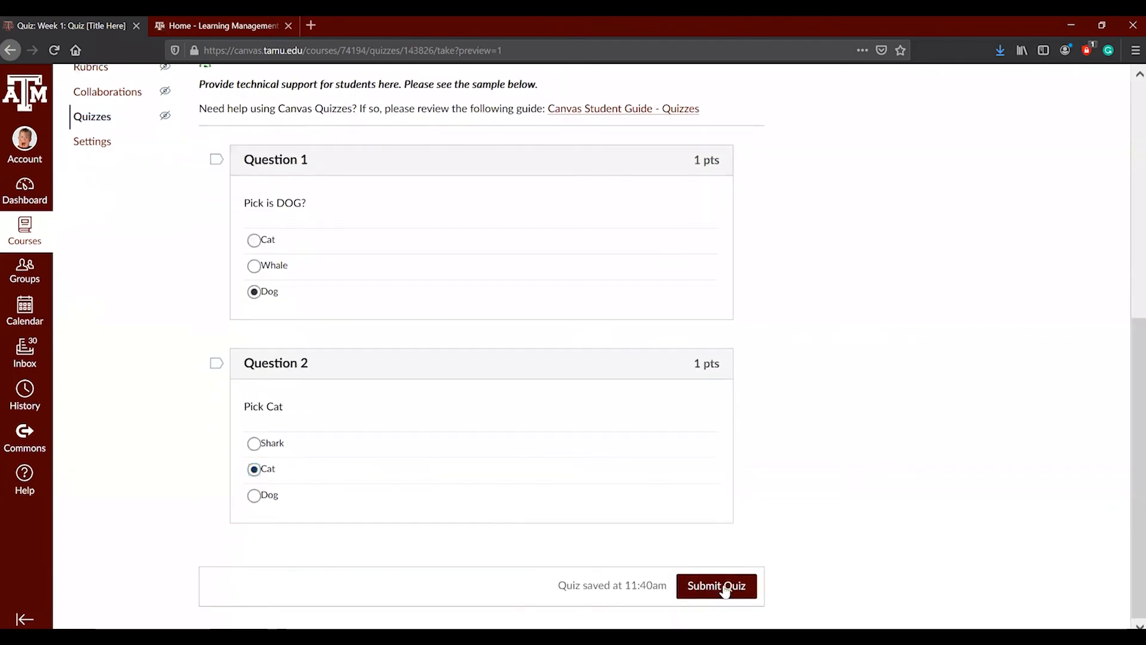
scroll(425, 429, "up", 10)
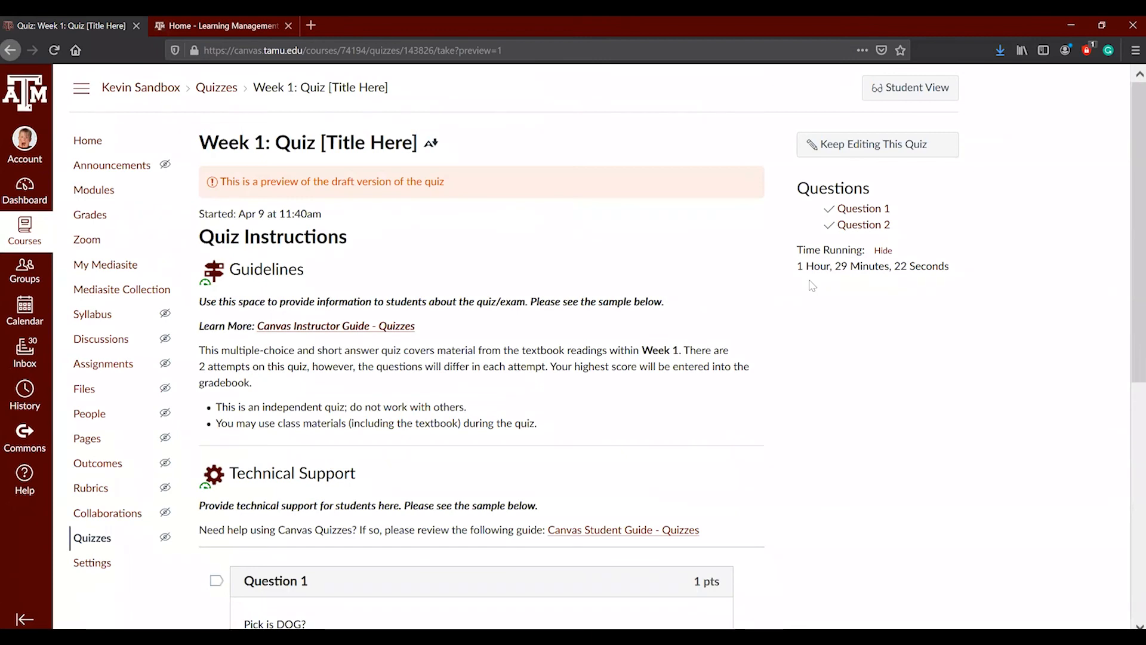
scroll(327, 499, "down", 5)
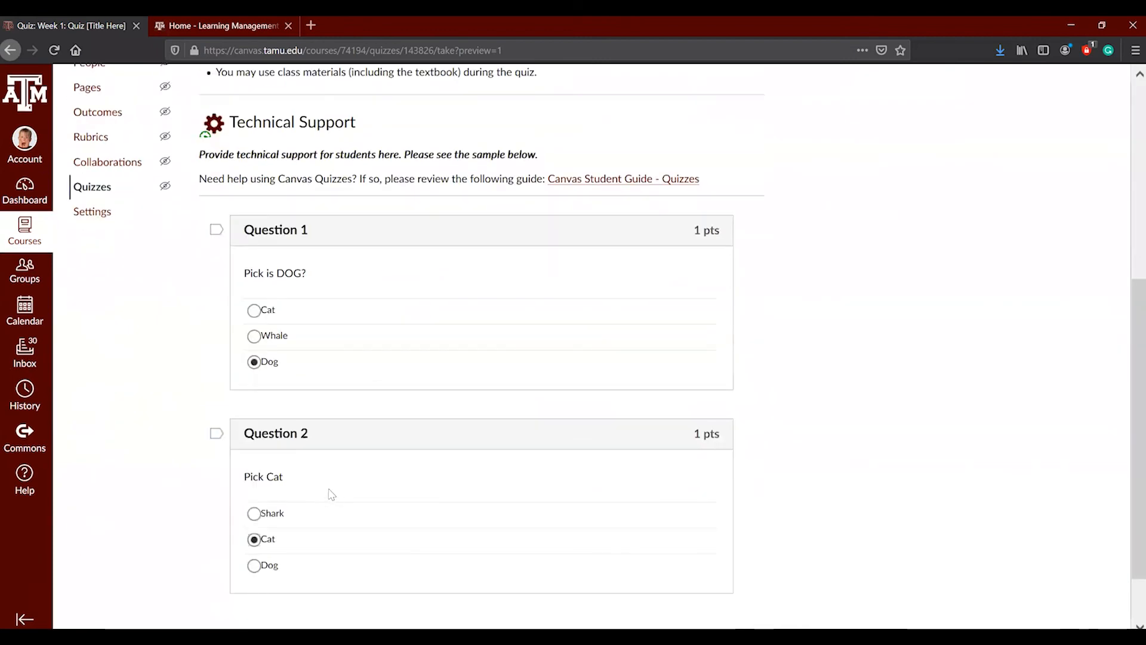
scroll(328, 494, "up", 5)
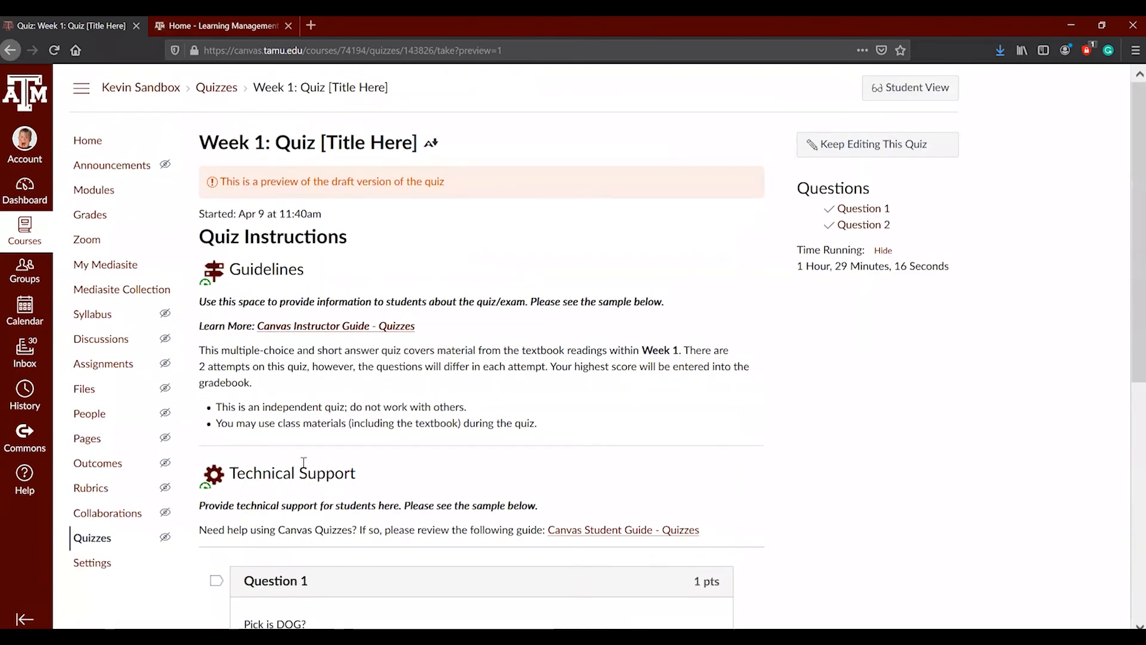
- Open the course modules and examine the item options available for the Week 1 quiz under Weekly Activities
left_click(99, 197)
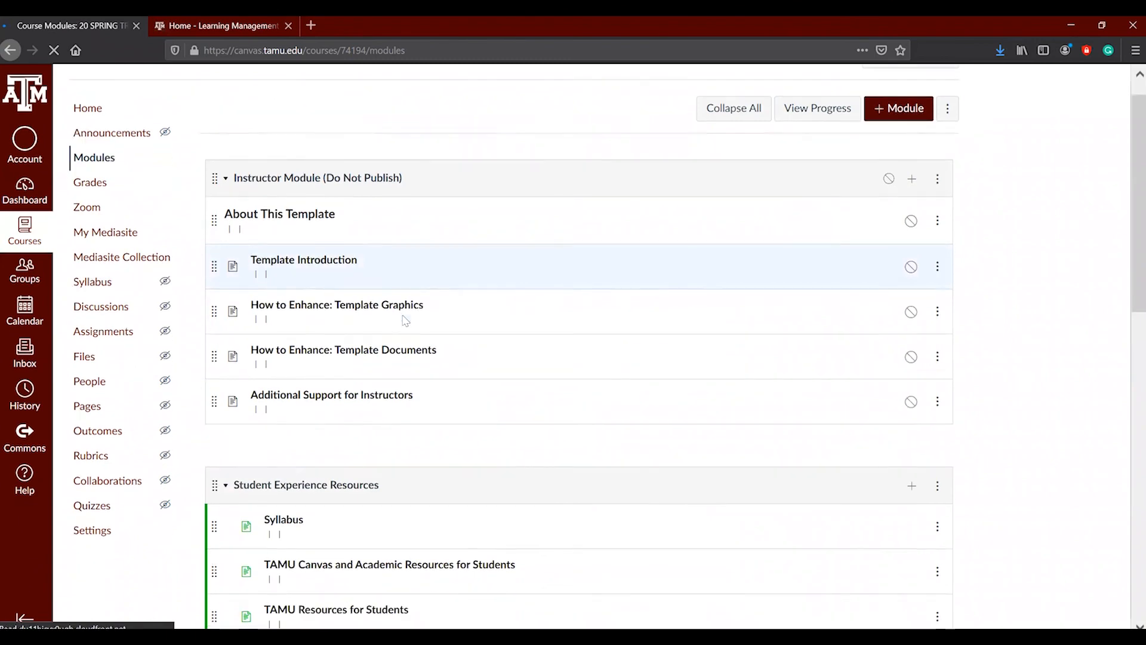
scroll(404, 320, "down", 10)
scroll(405, 309, "down", 2)
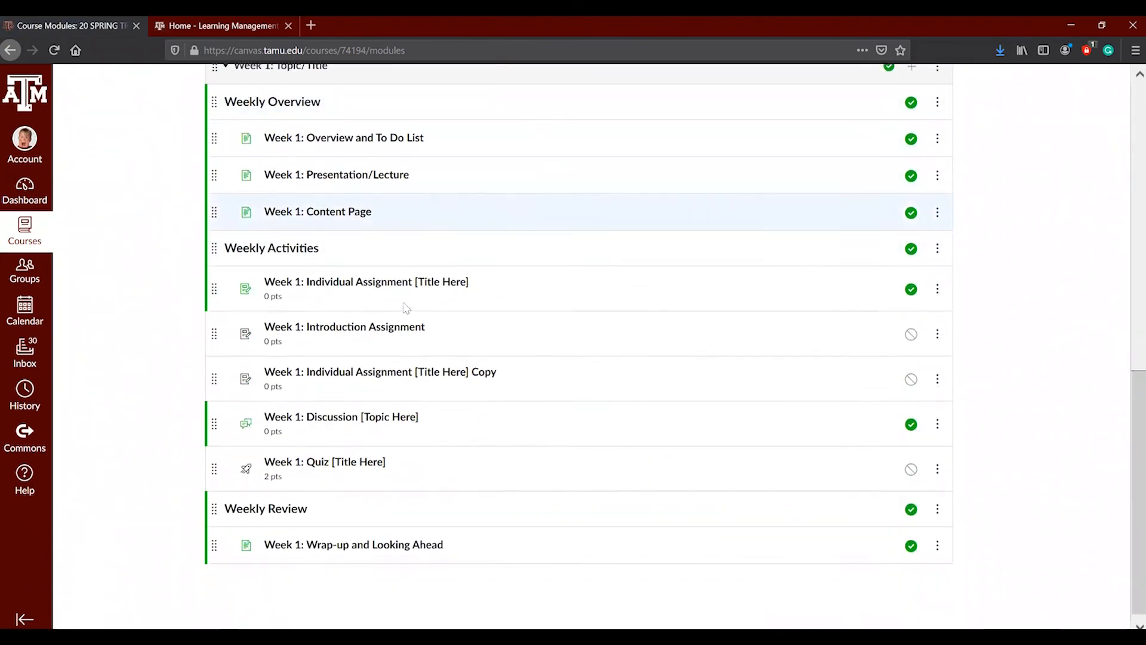
scroll(406, 308, "up", 2)
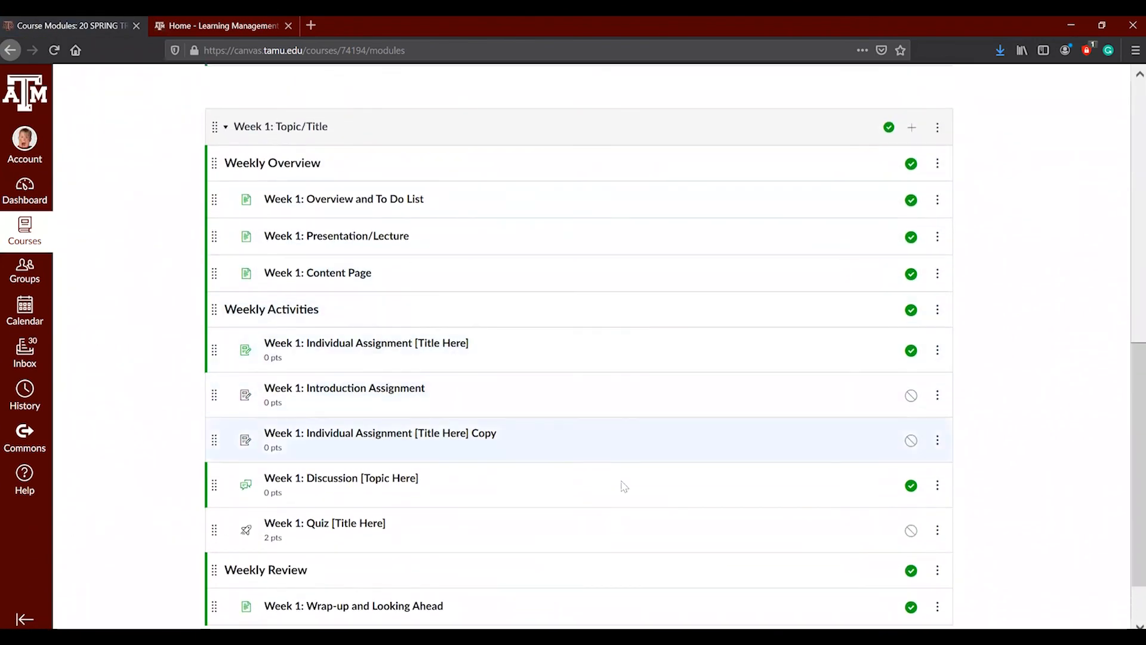
left_click(937, 530)
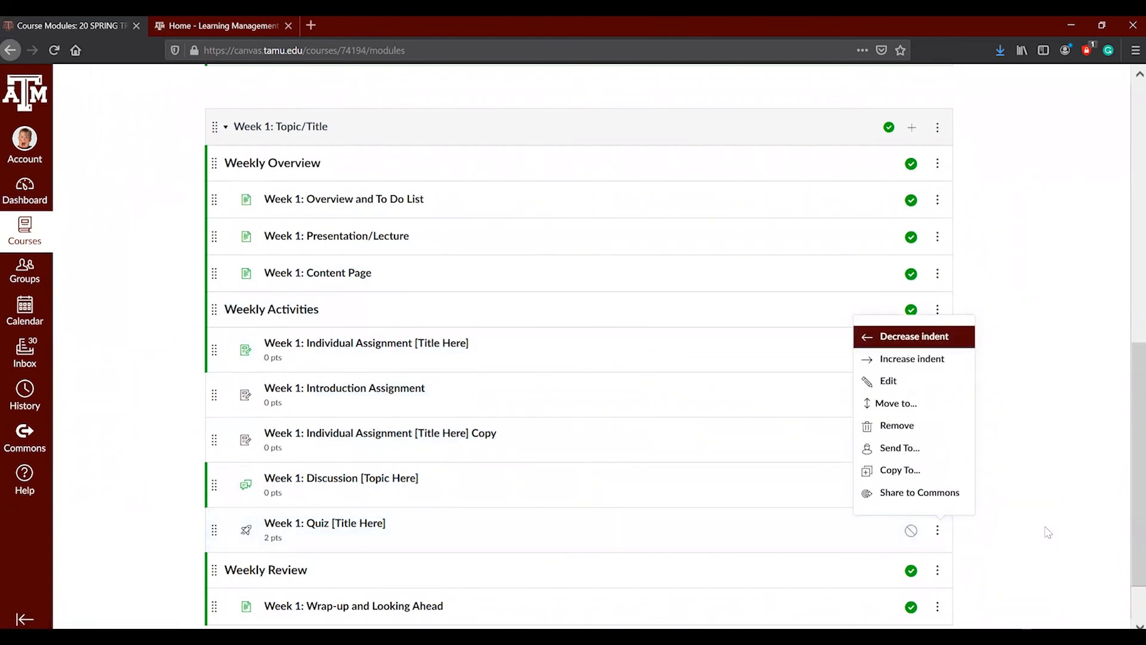
left_click(1048, 531)
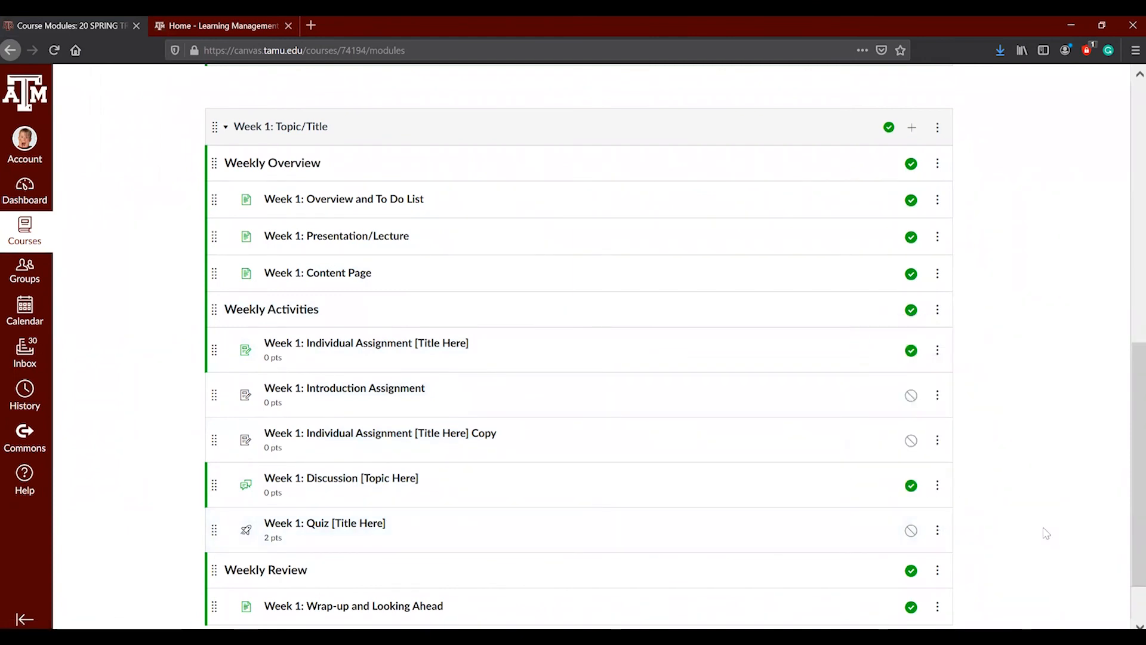
left_click(938, 530)
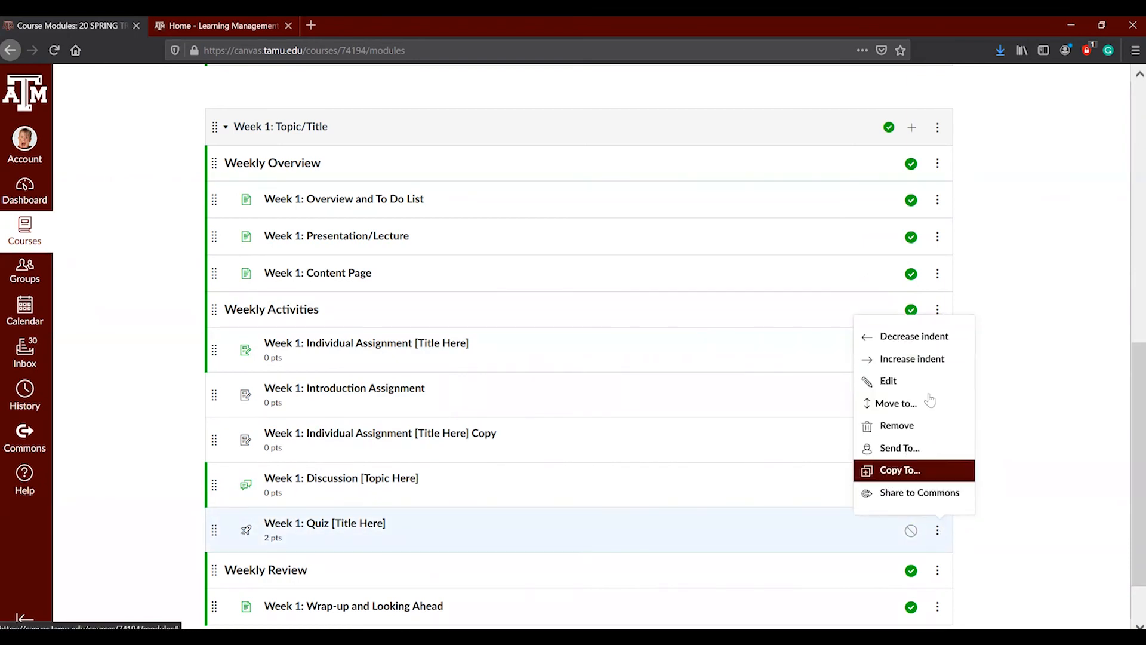
left_click(1067, 463)
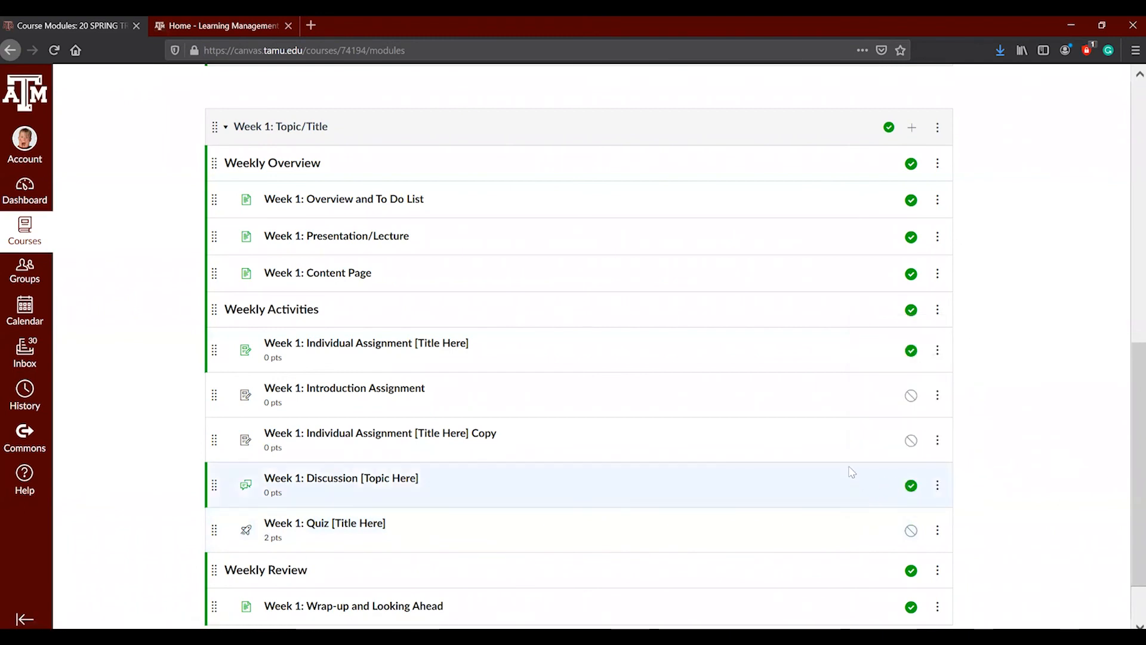
- Add a new quiz named Week 2 to the Week 1 module, in the Assignments group and indented 1 level
left_click(911, 129)
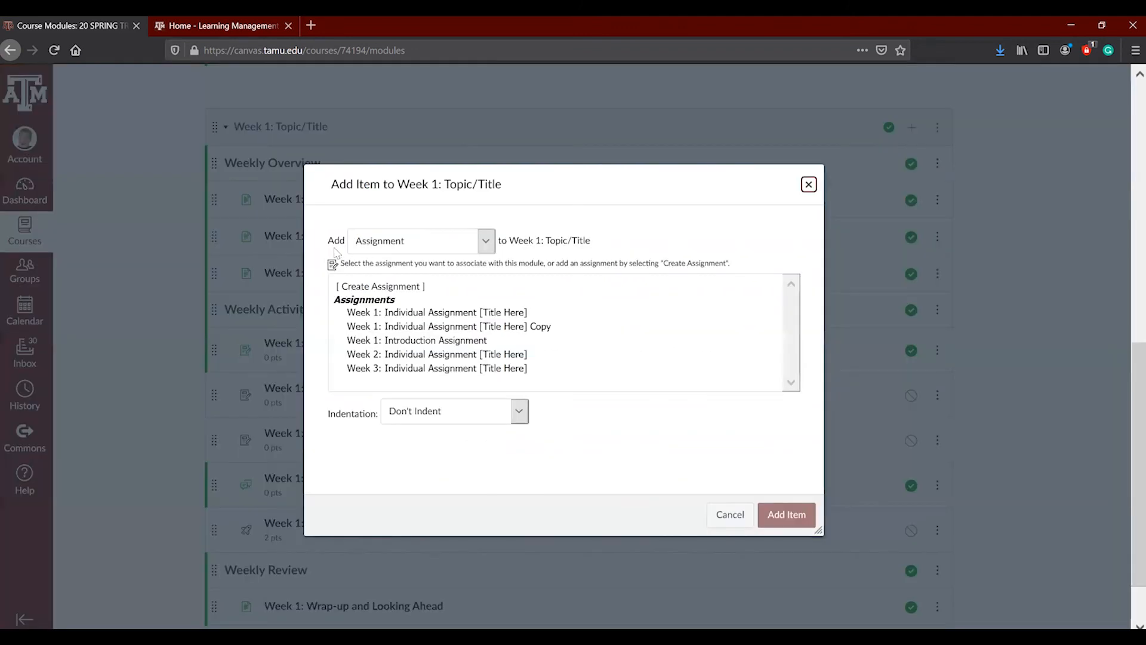
left_click(427, 245)
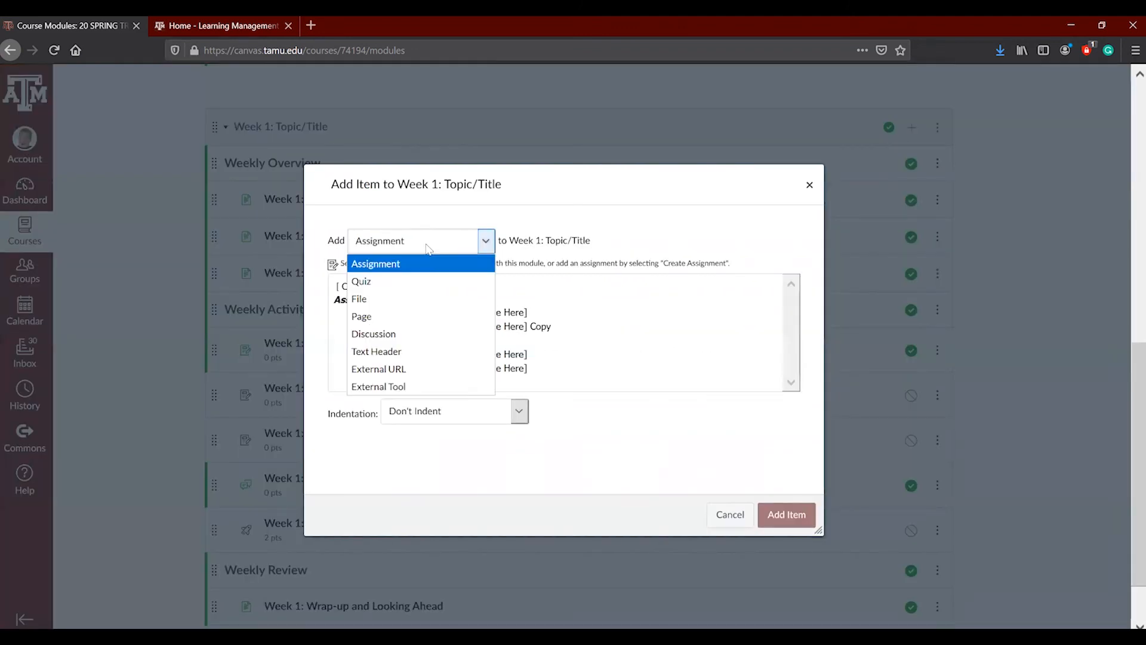
left_click(380, 281)
left_click(380, 285)
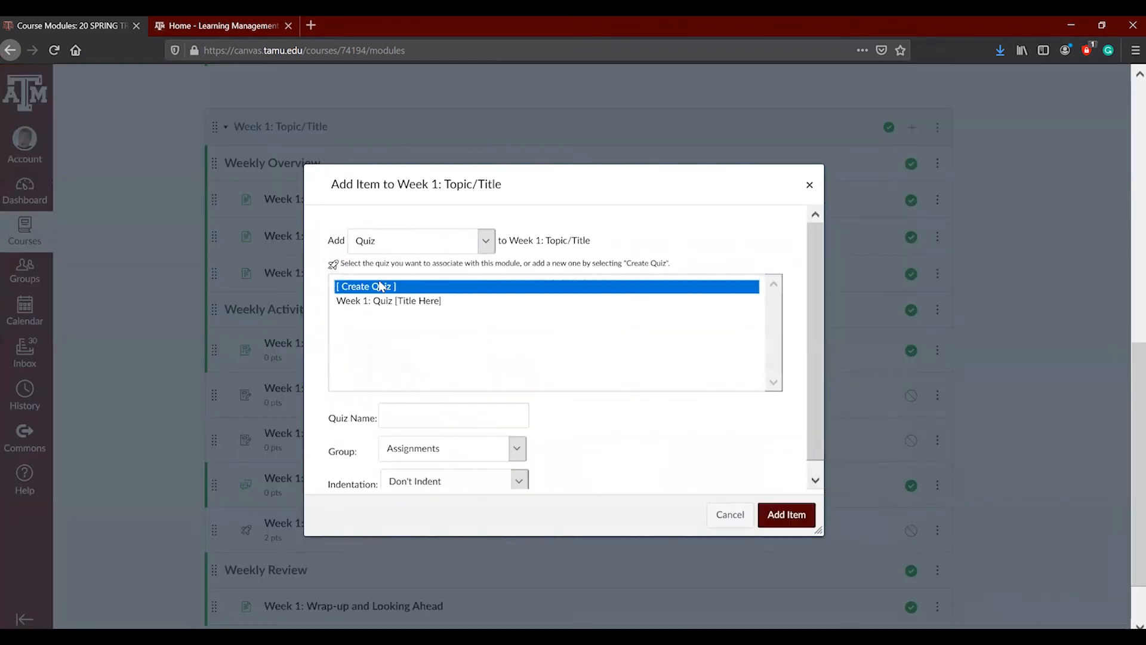
left_click(401, 418)
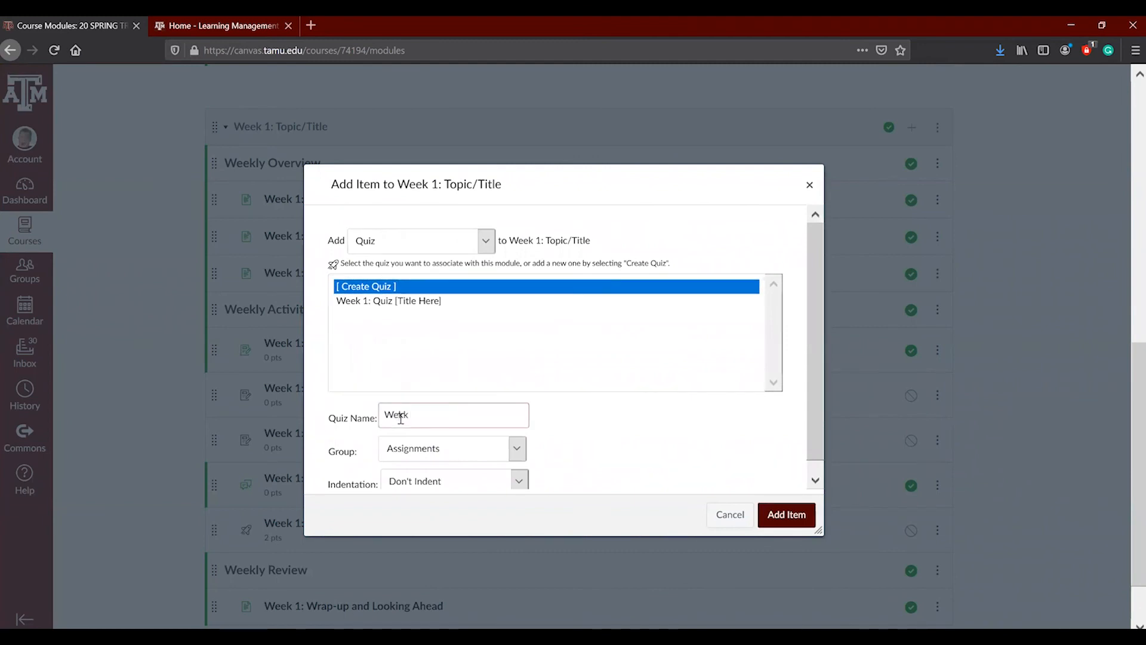
type("Week 2")
scroll(507, 462, "down", 1)
left_click(504, 468)
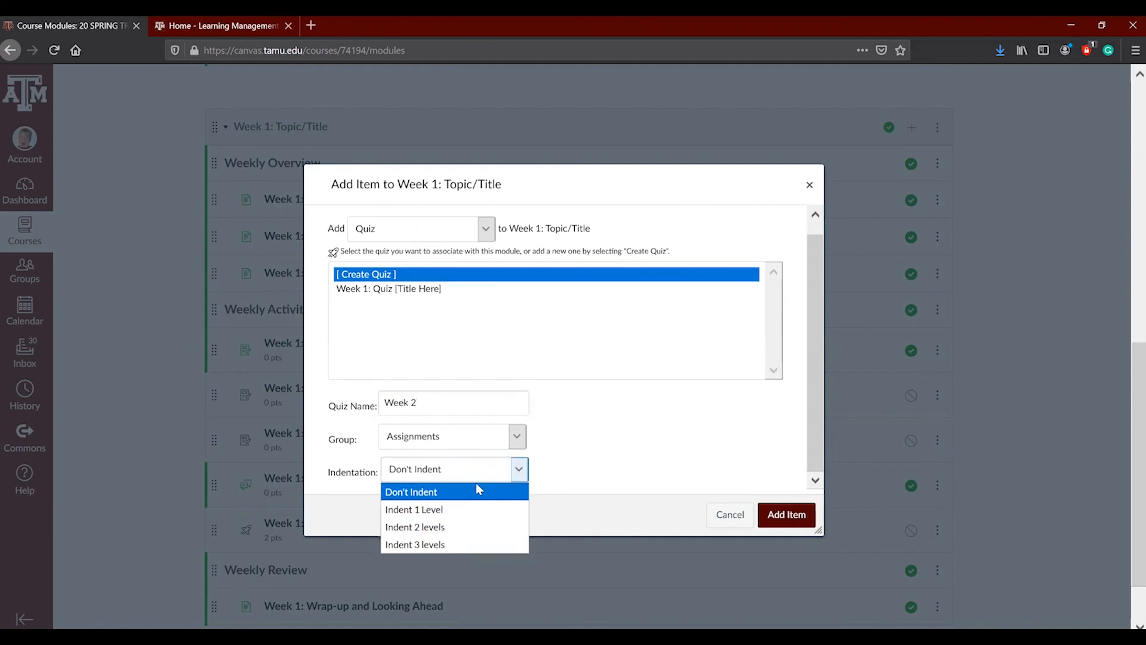
left_click(511, 511)
left_click(788, 515)
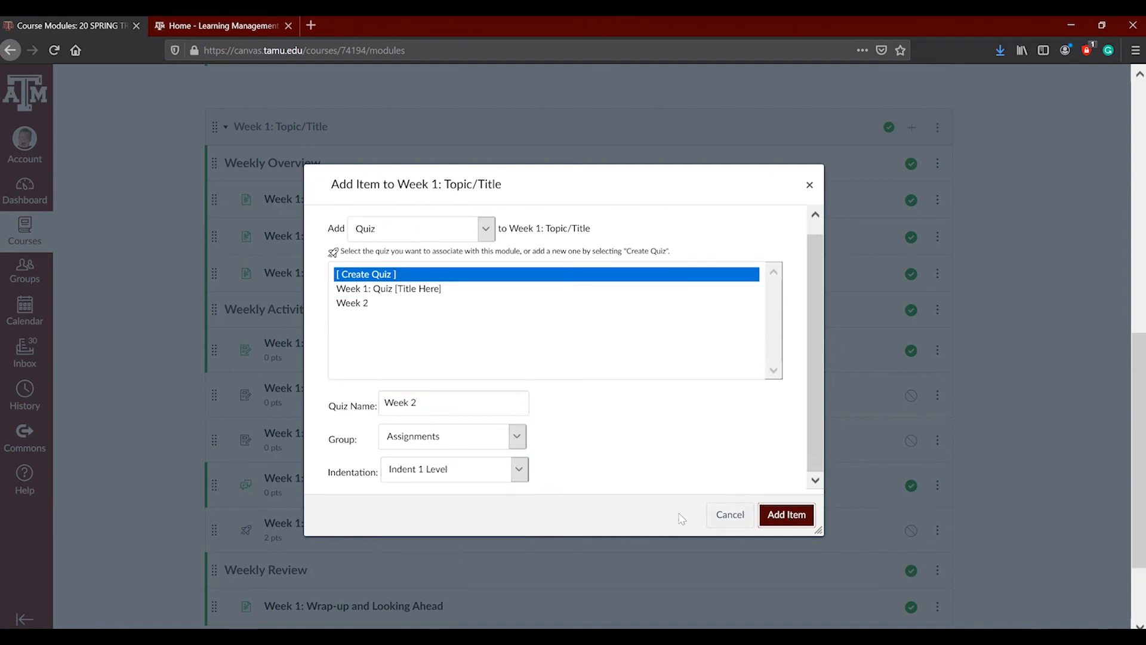
- Move the Week 2 quiz directly below the Week 1 quiz in the module and open it
scroll(358, 525, "down", 2)
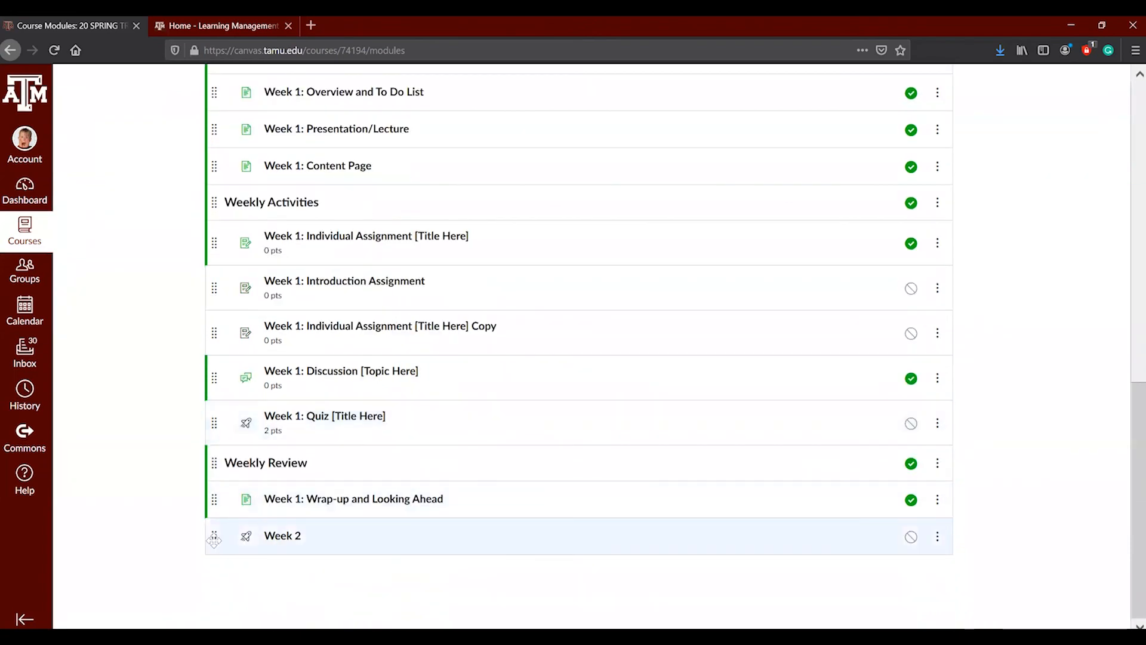
left_click_drag(214, 540, 218, 472)
left_click(283, 473)
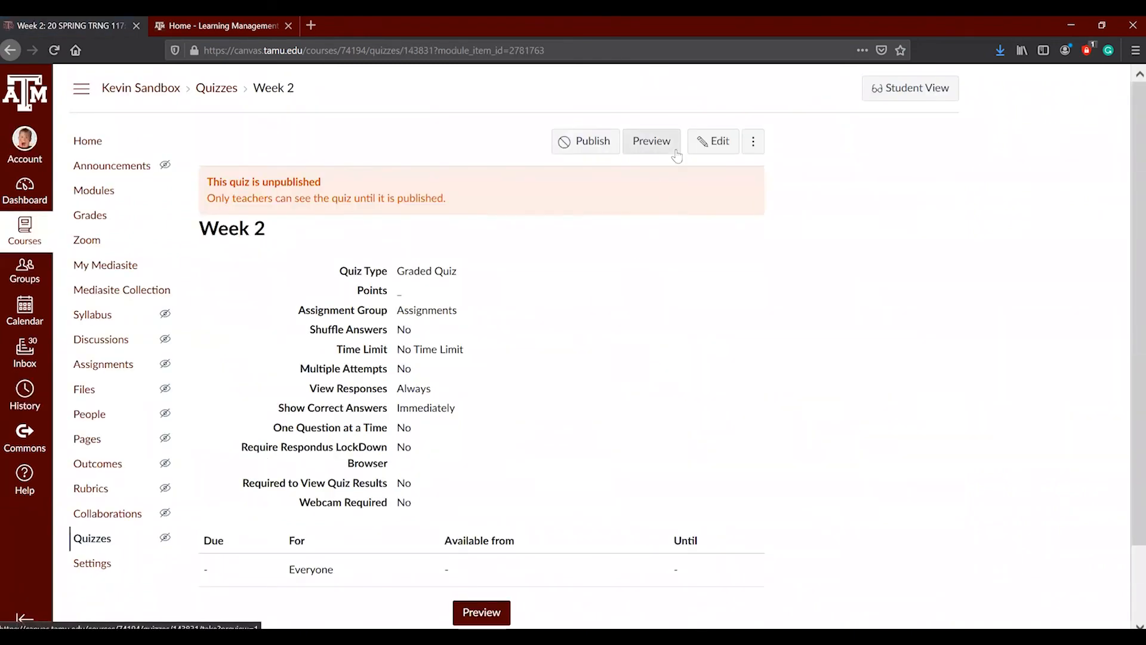
- Open the Week 2 quiz for editing, review its options, restrictions and assignment dates, and leave without saving
left_click(706, 144)
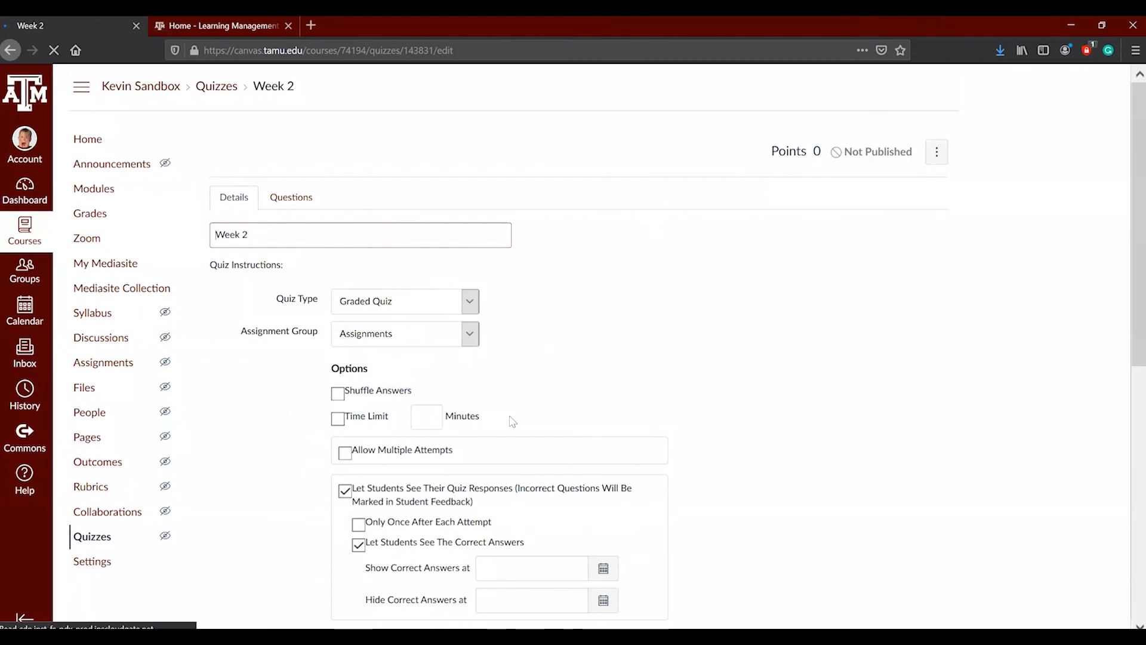
scroll(519, 425, "down", 5)
scroll(526, 432, "down", 5)
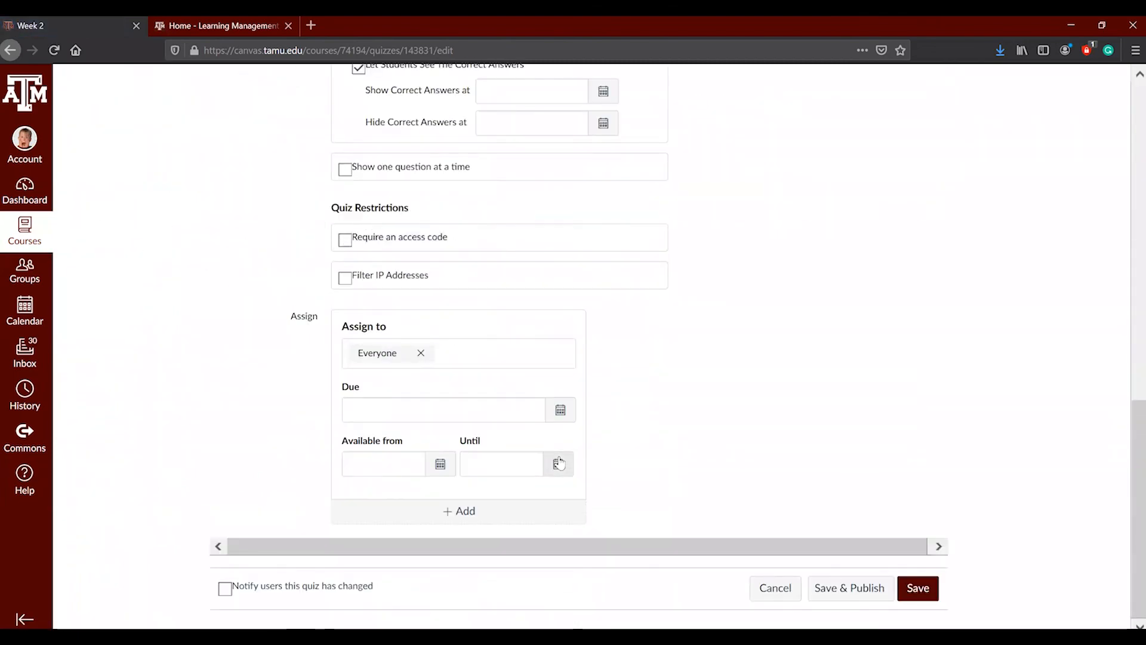
left_click(777, 590)
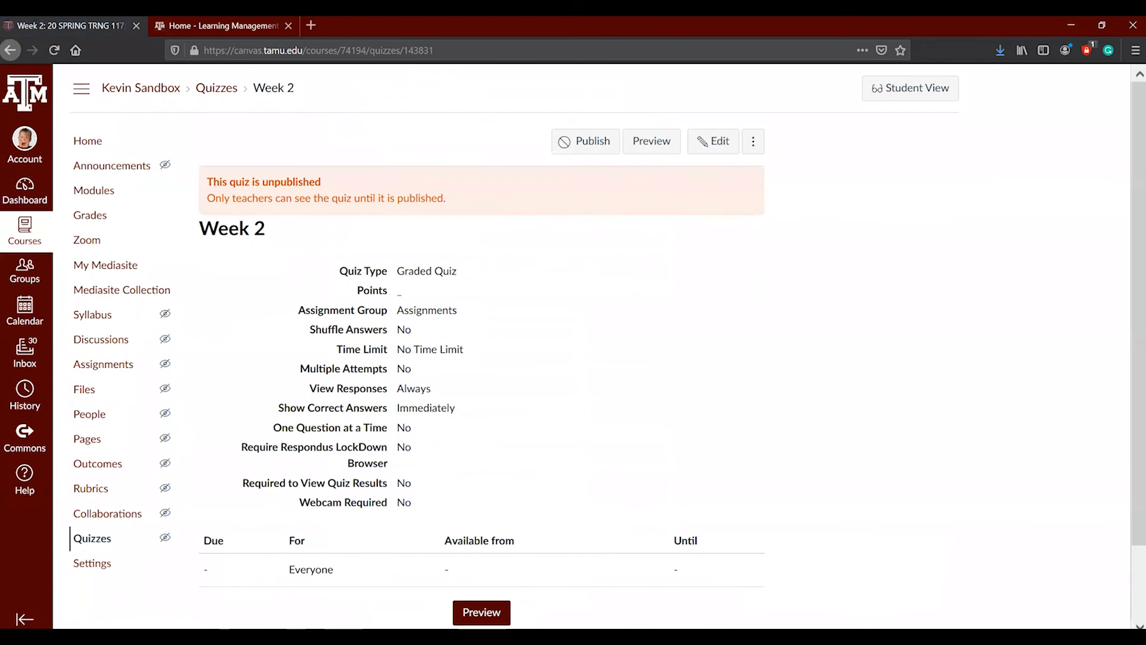
- Switch to the PowerPoint slide show and advance through the quiz slides to Question Types
mouse_move(281, 636)
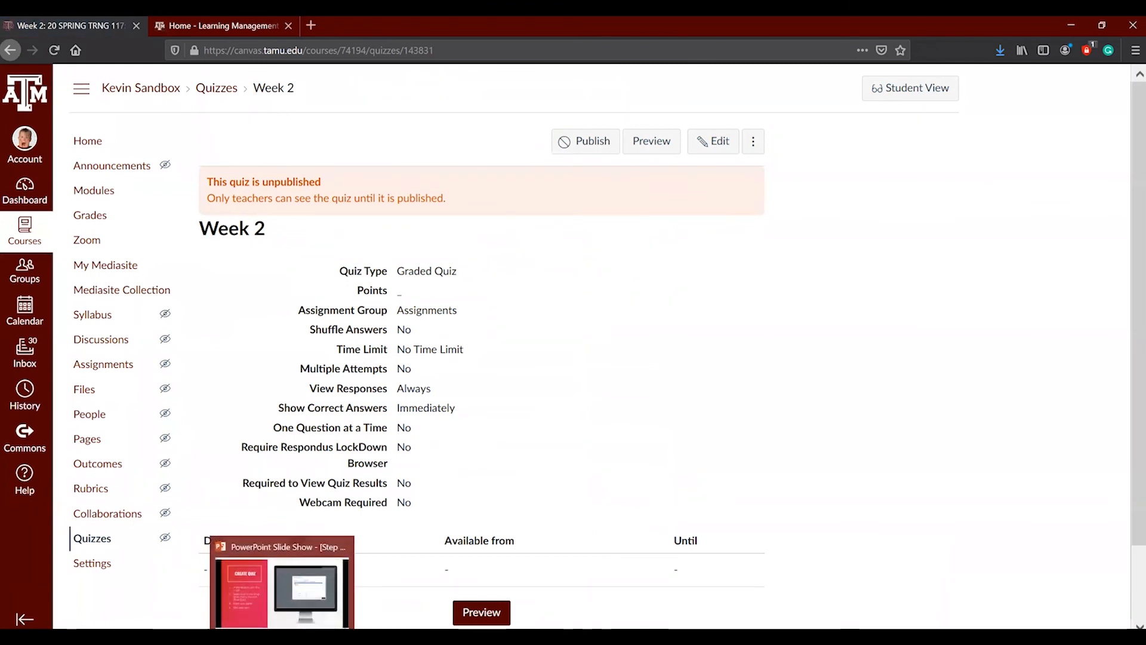
left_click(292, 611)
left_click(421, 363)
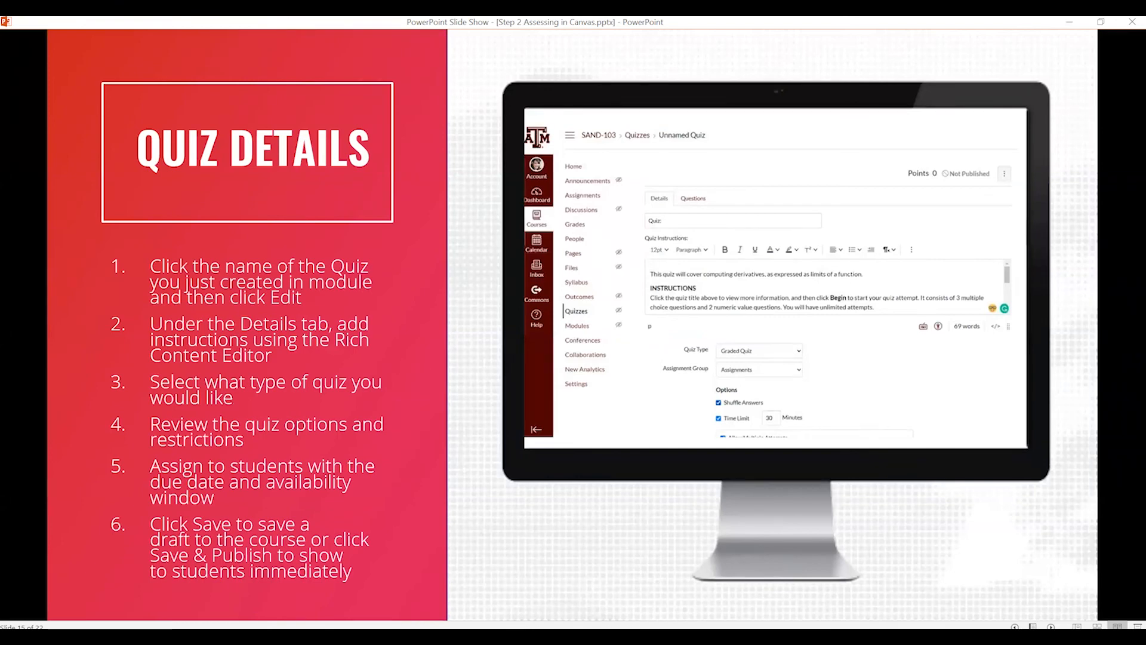
key("Right")
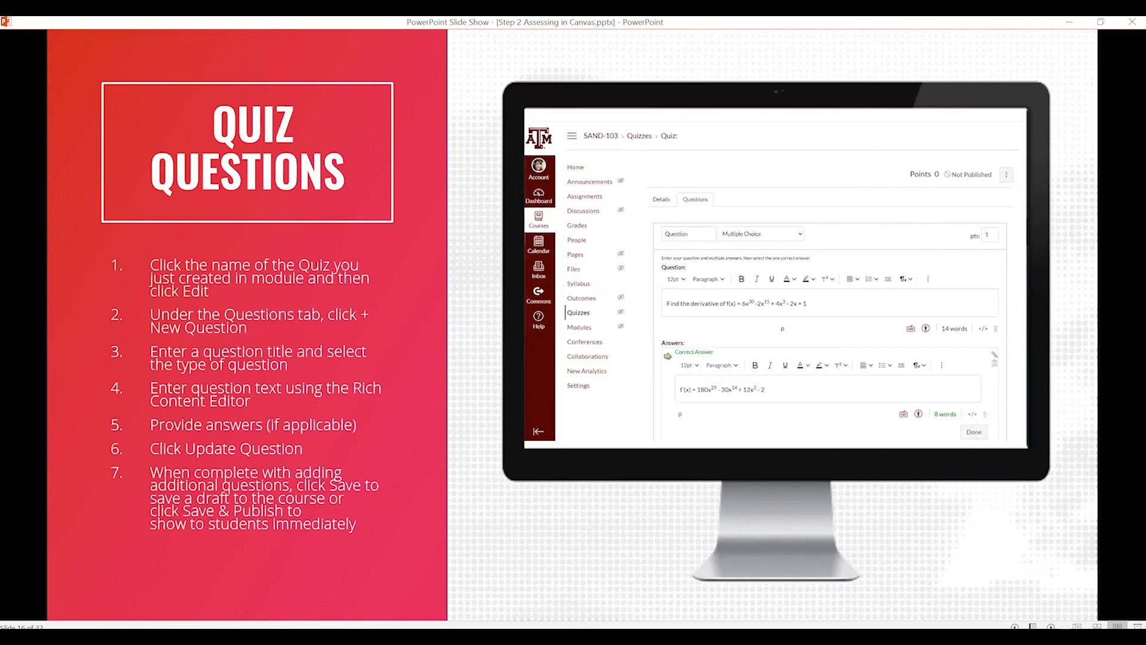
left_click(351, 306)
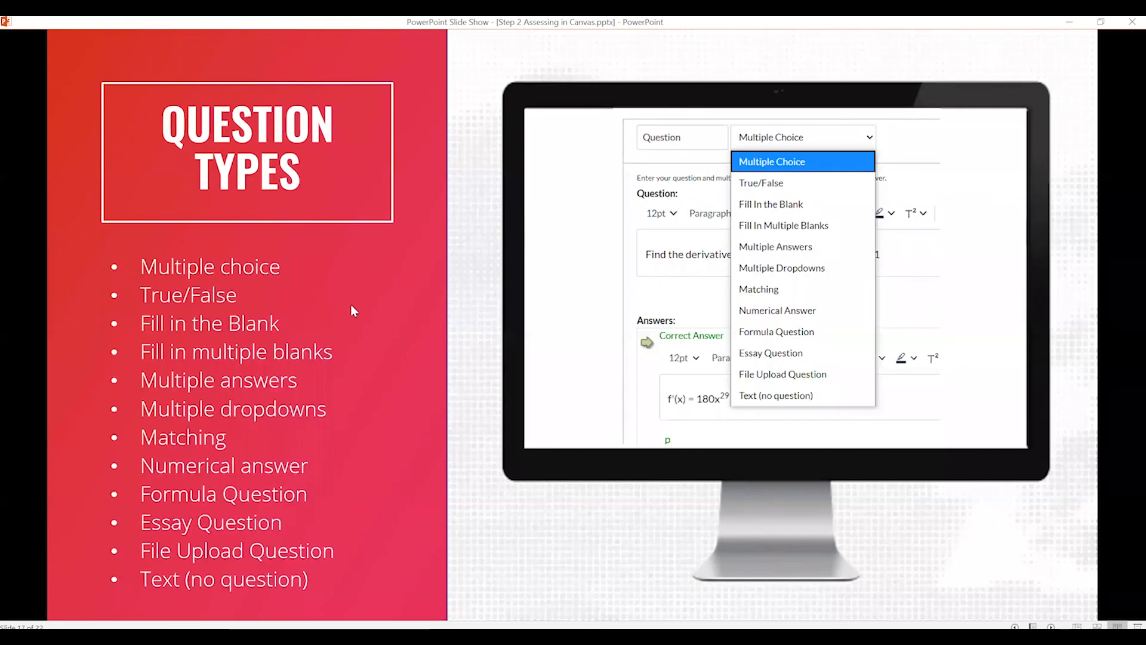